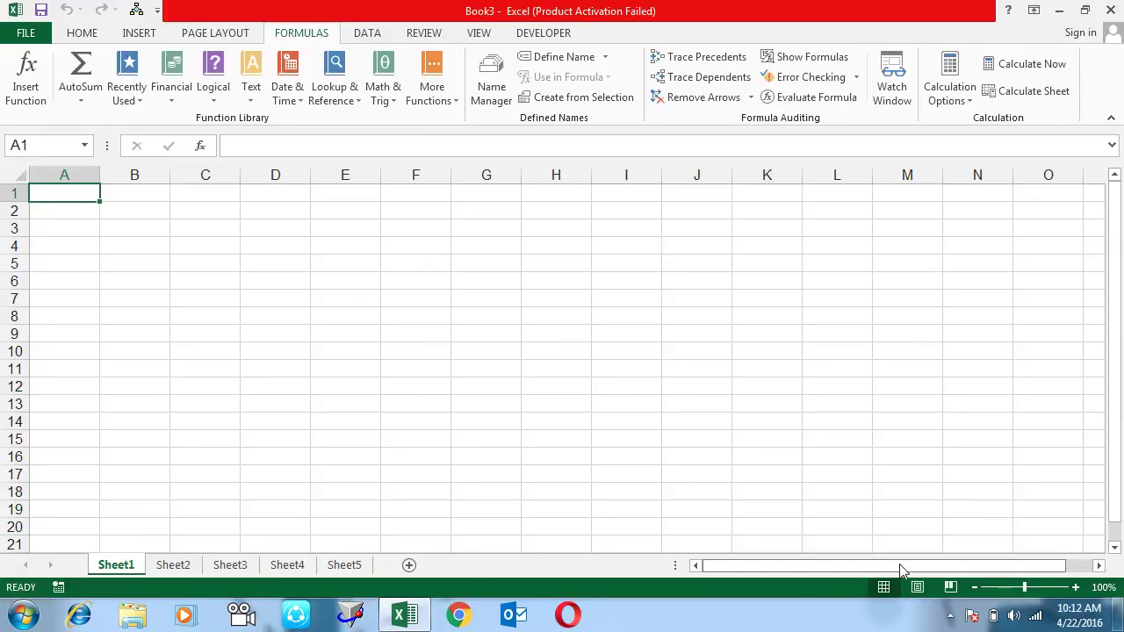
Move the screen recorder icon into the visible notification area and return to the workbook
click(948, 617)
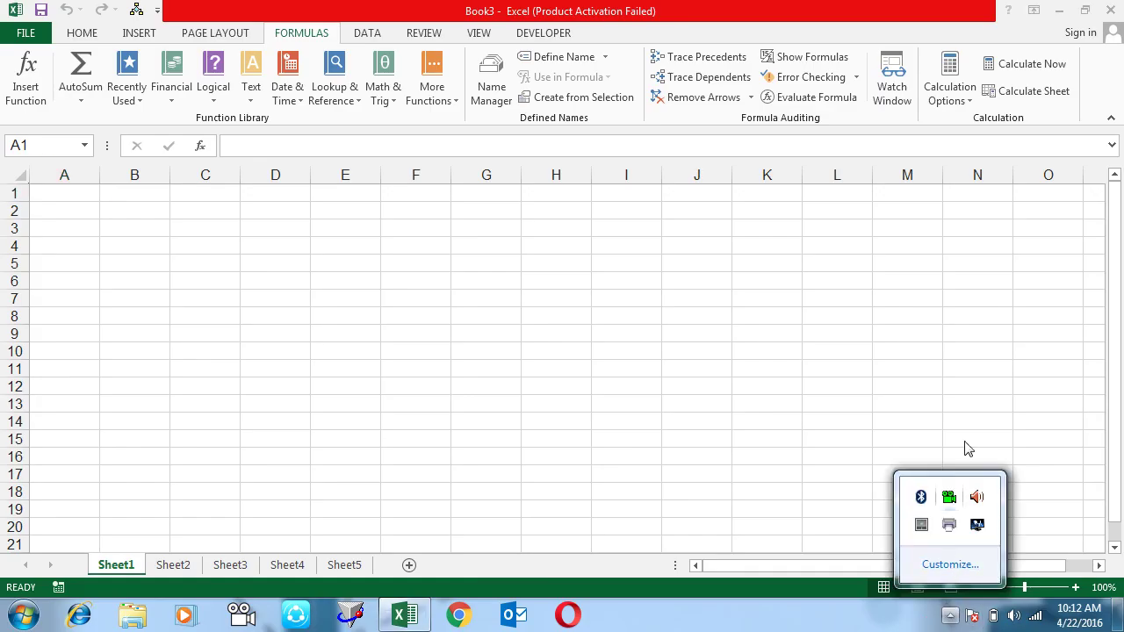
drag(949, 497, 966, 617)
click(700, 622)
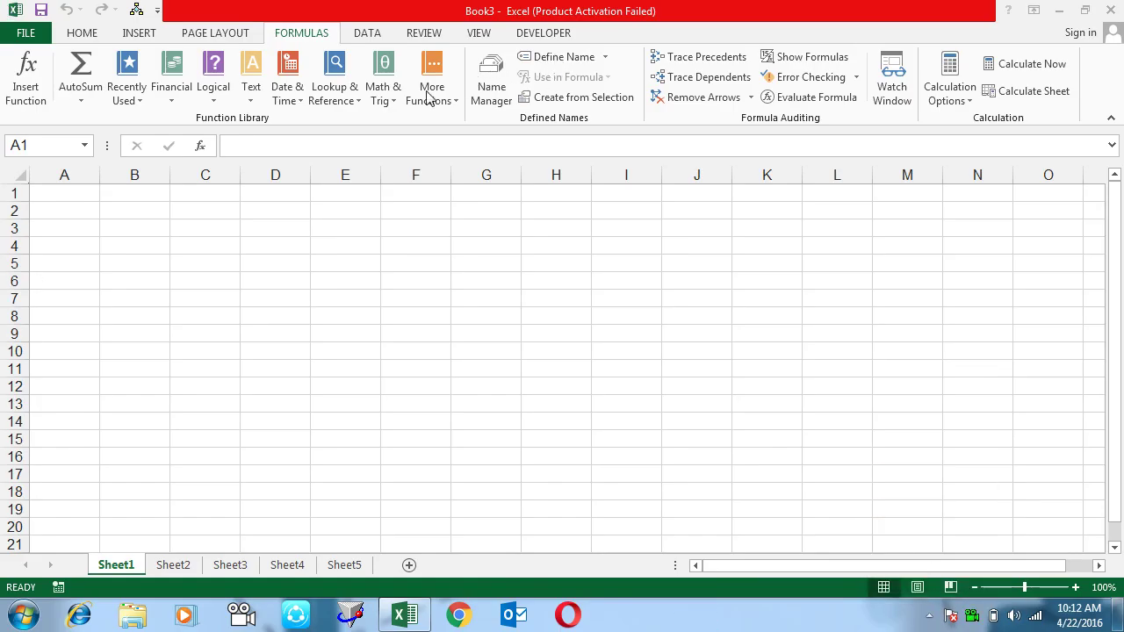
click(339, 90)
Enter =ADDRESS(1,2) in A1 so it shows $B$1
click(343, 95)
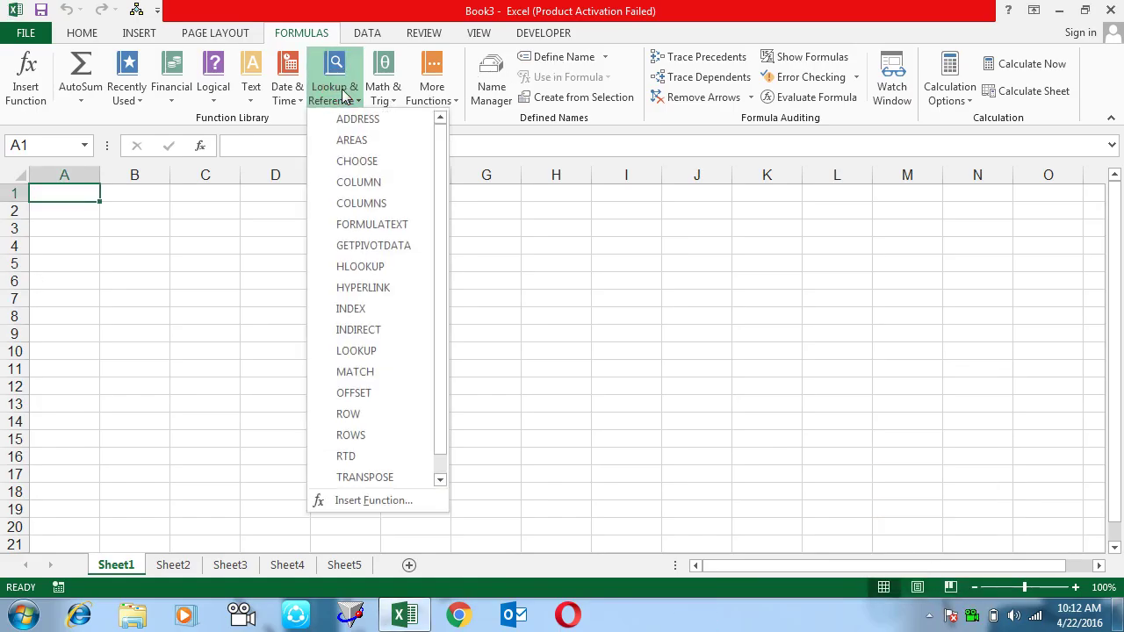
click(732, 316)
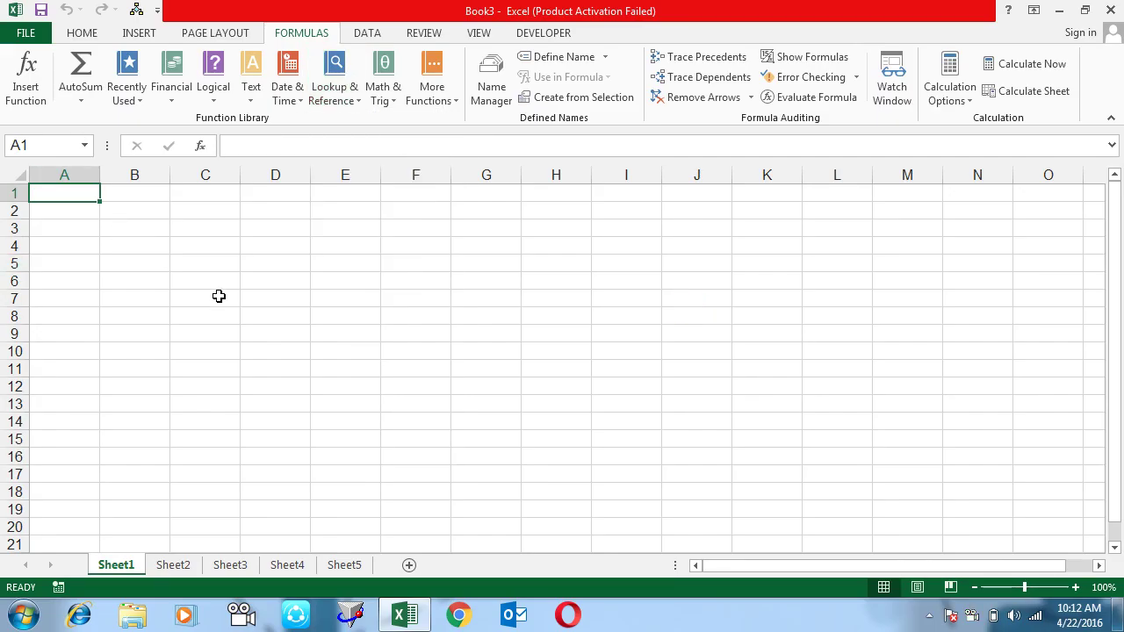
text(=ad)
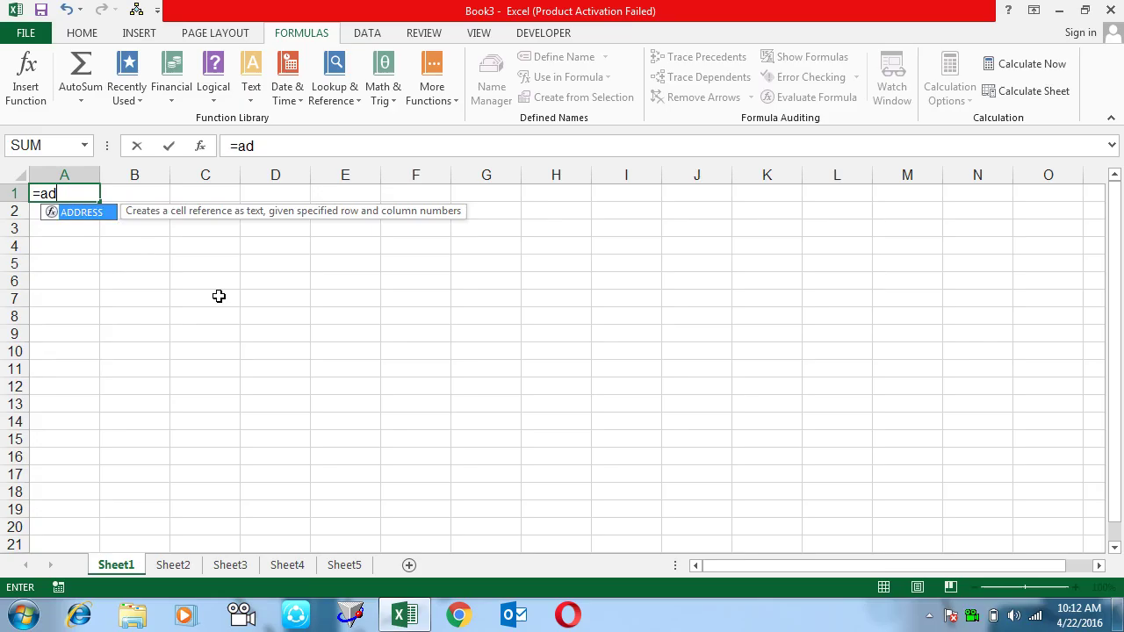
key(Tab)
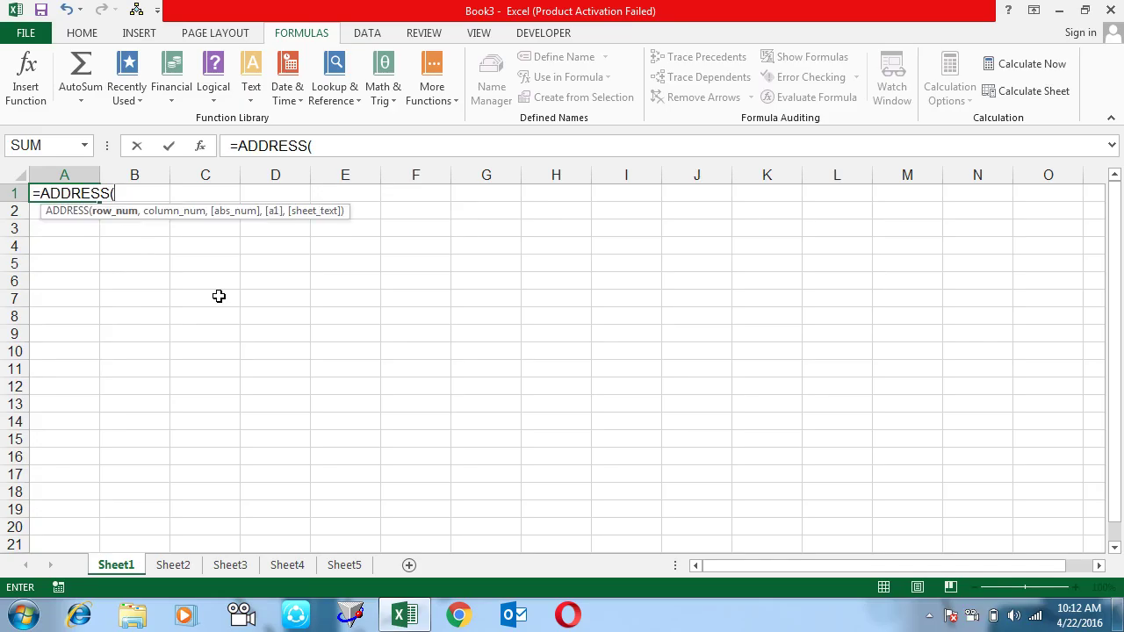
text(1,2))
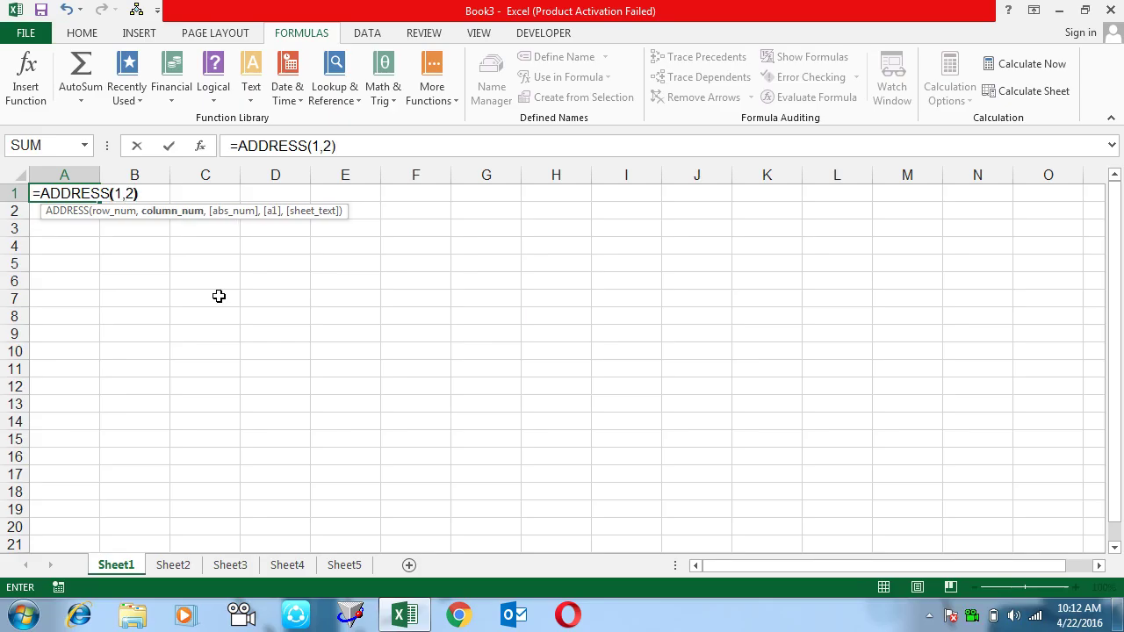
key(Return)
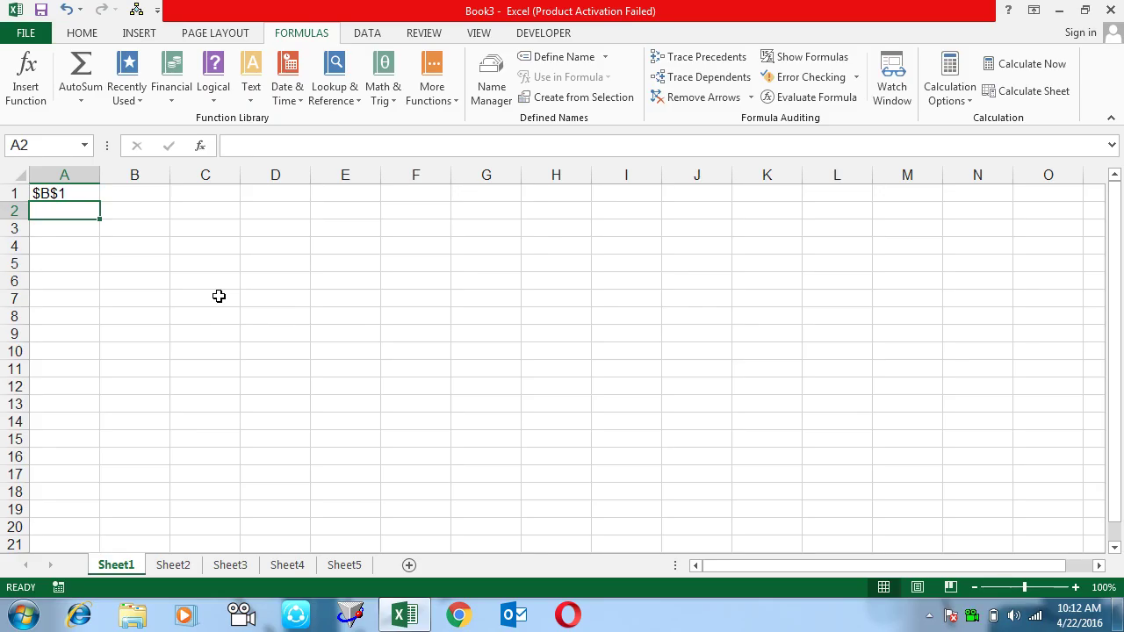
Enter =A1 in A2 to show $B$1, then begin replacing it with INDIRECT
key(Up)
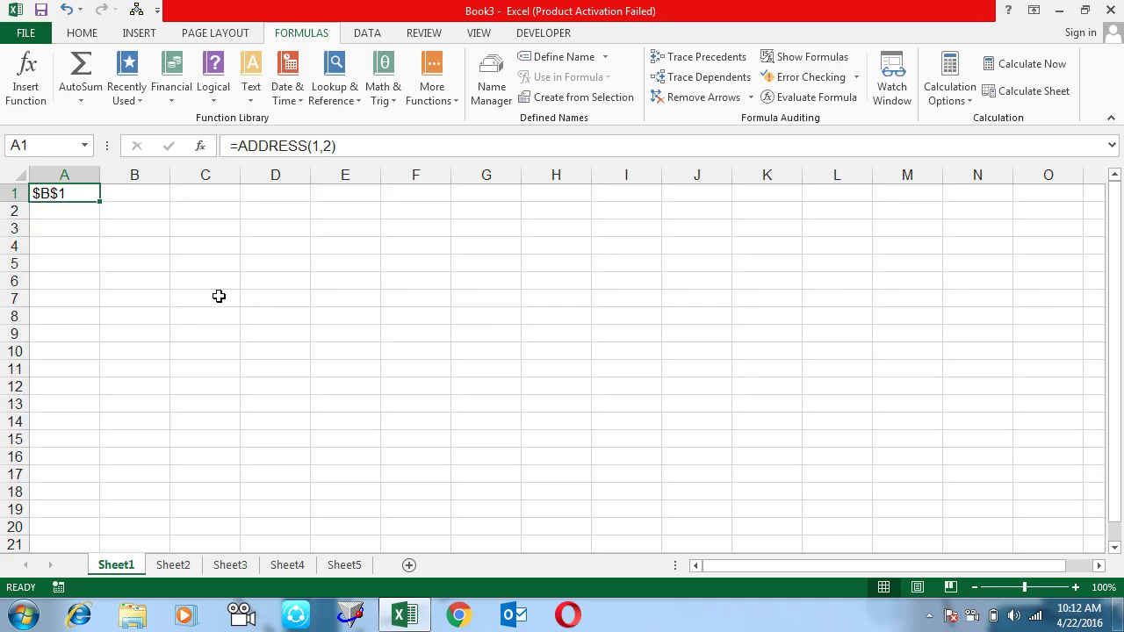
key(Down)
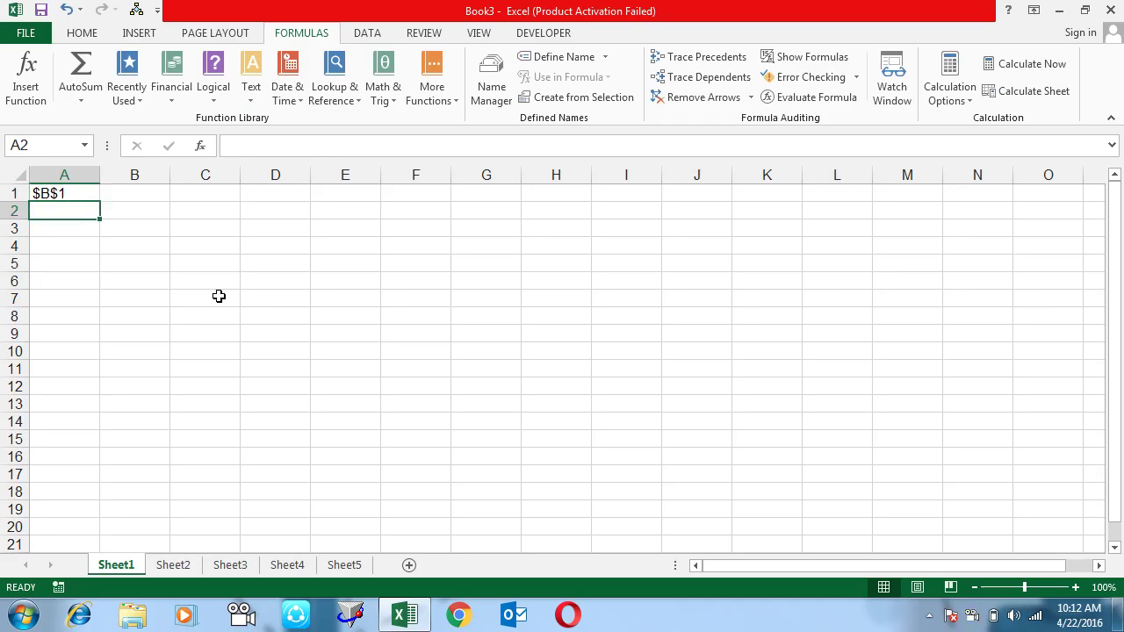
text(=)
key(Up)
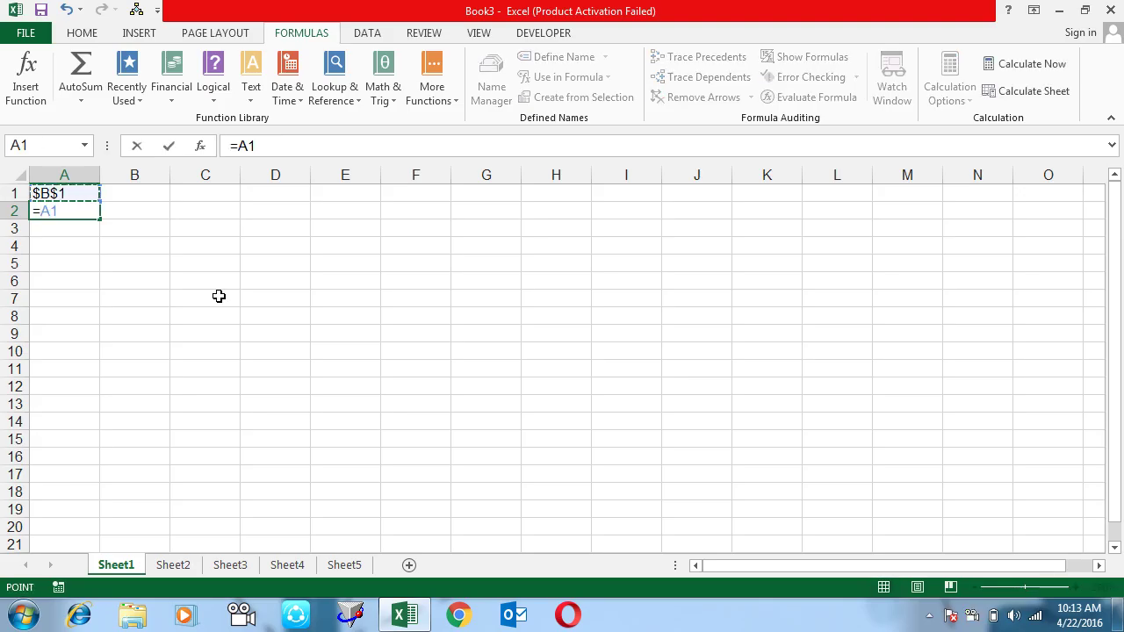
key(Return)
key(Up)
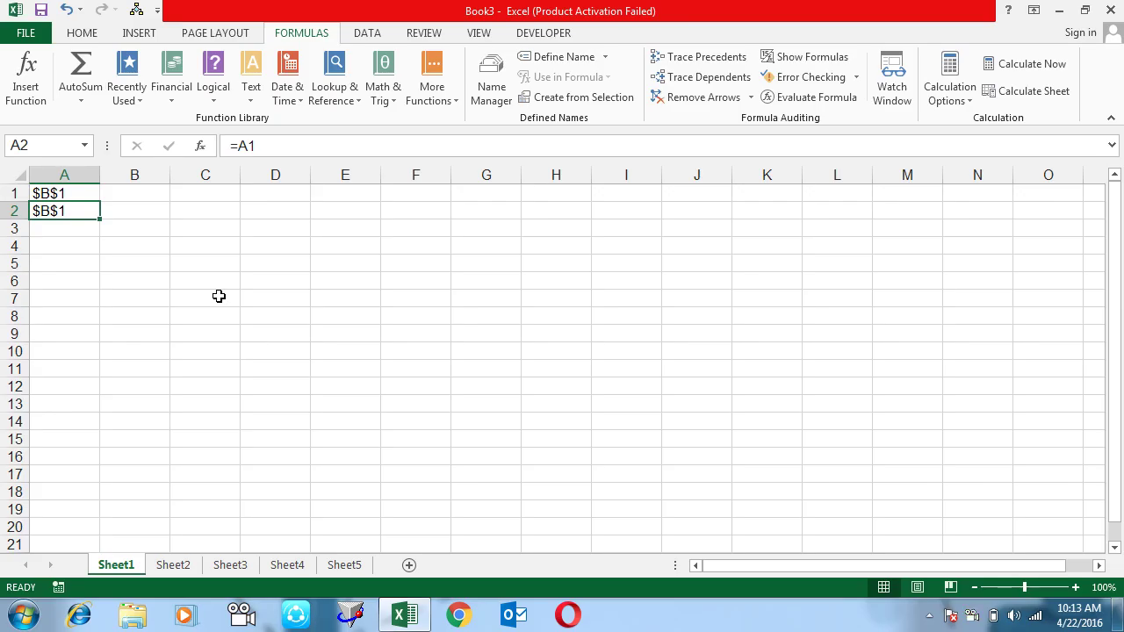
text(=)
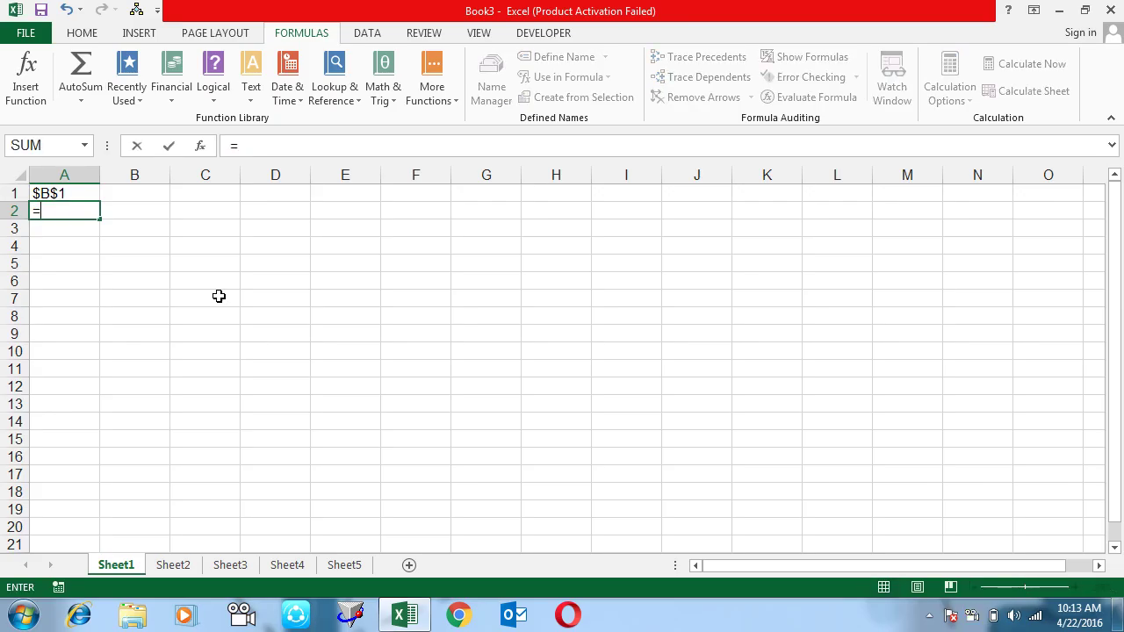
text(ind)
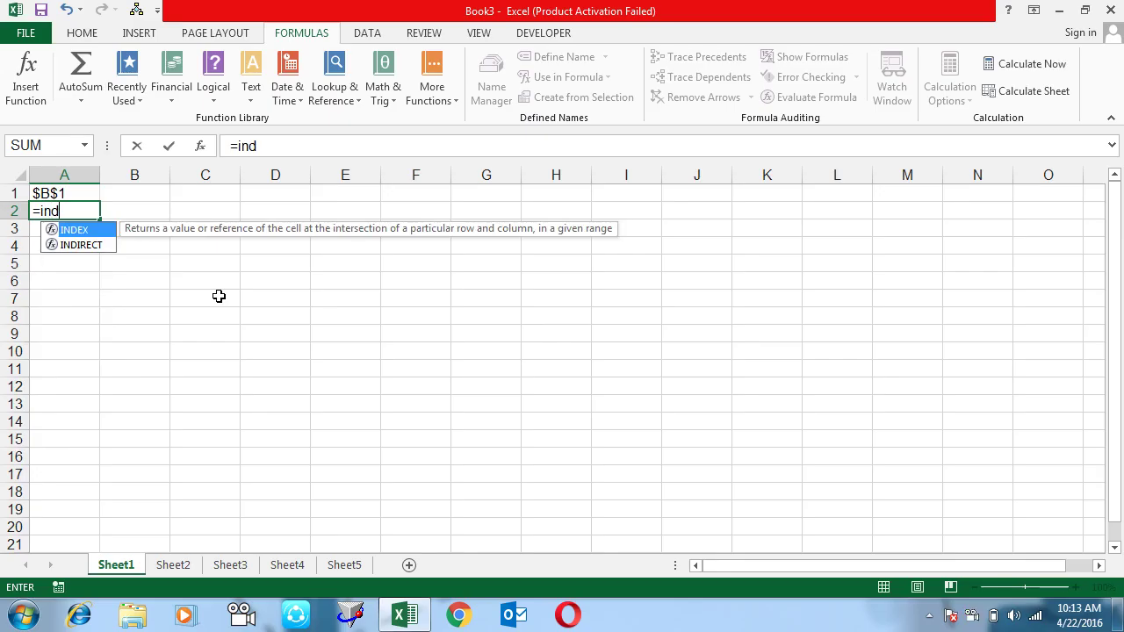
Complete A2's formula as =INDIRECT(A1)
key(Down)
key(Tab)
key(Up)
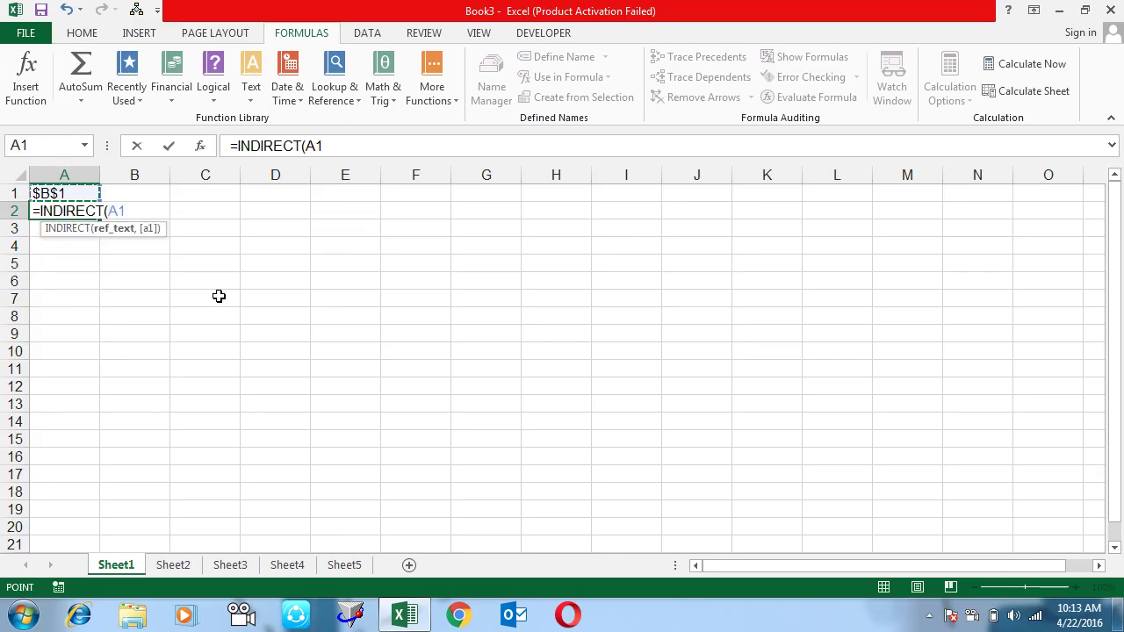
text())
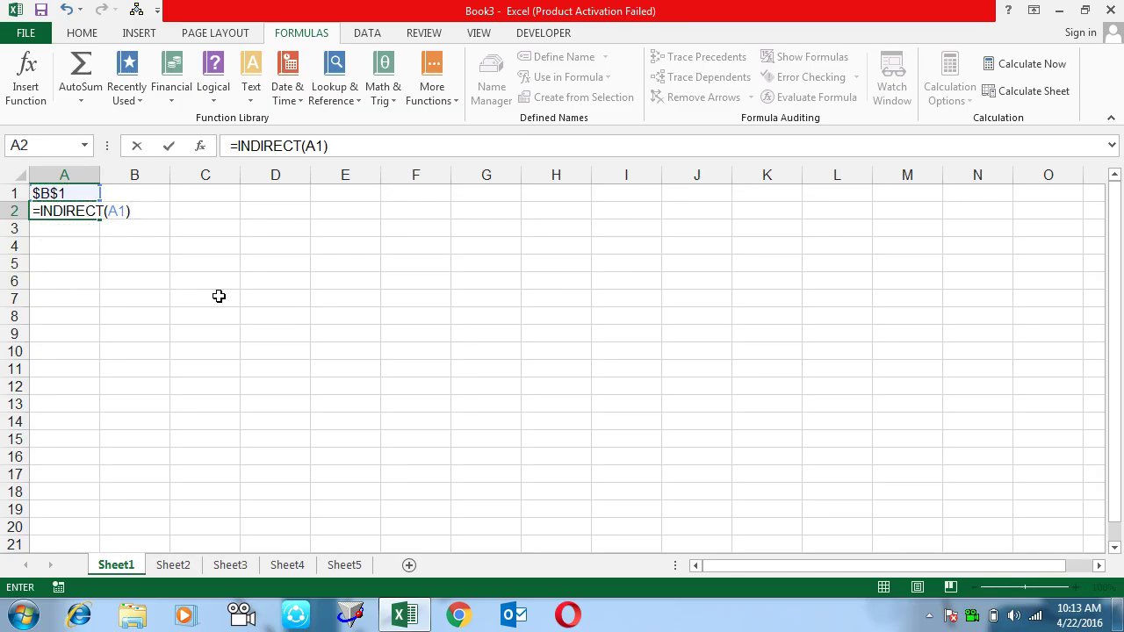
key(Return)
Type sdfsdff into B1 so A2's INDIRECT formula returns it
key(Up)
key(Right)
key(Up)
text(sdfsdff)
key(Return)
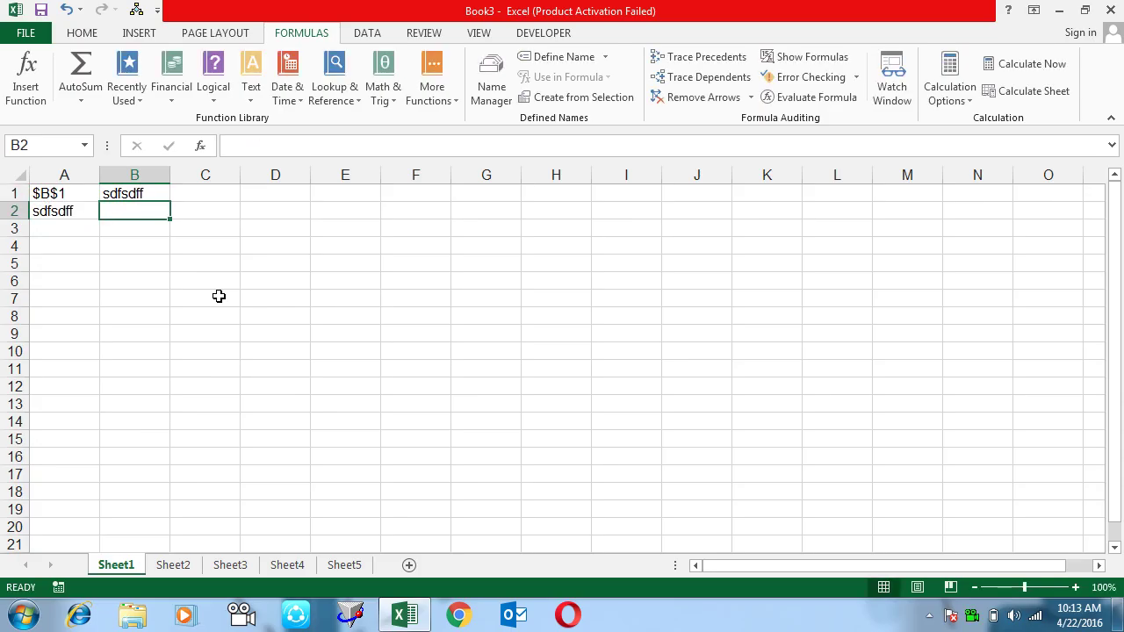
Review the formulas in A1 and A2 without changing them, ending on B3
key(Left)
key(Up)
key(F2)
key(Escape)
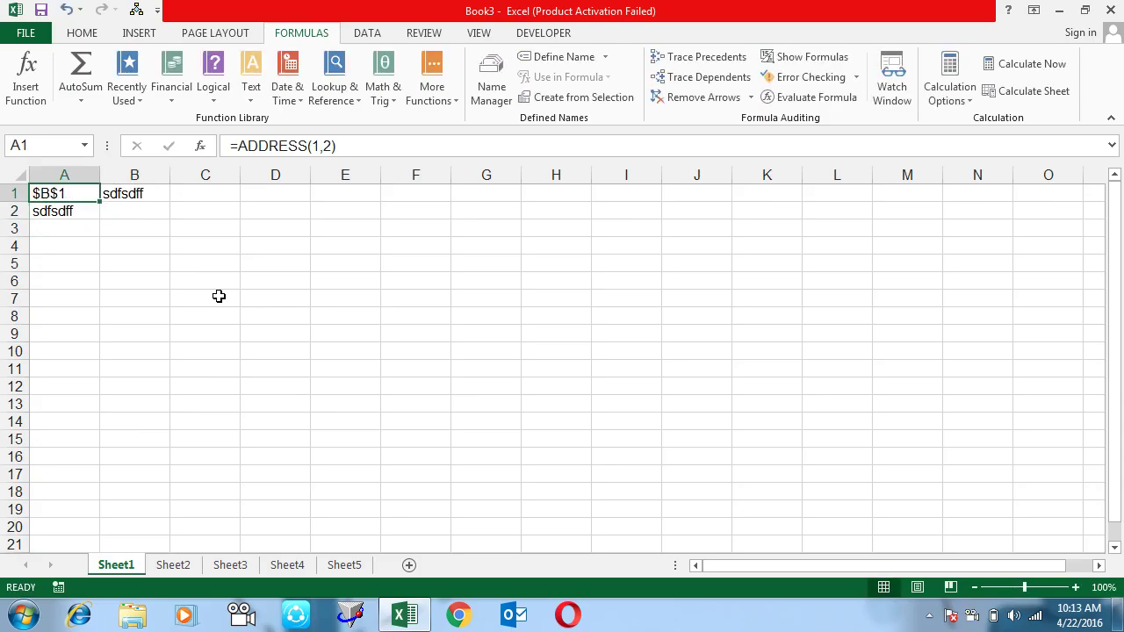
key(Down)
key(F2)
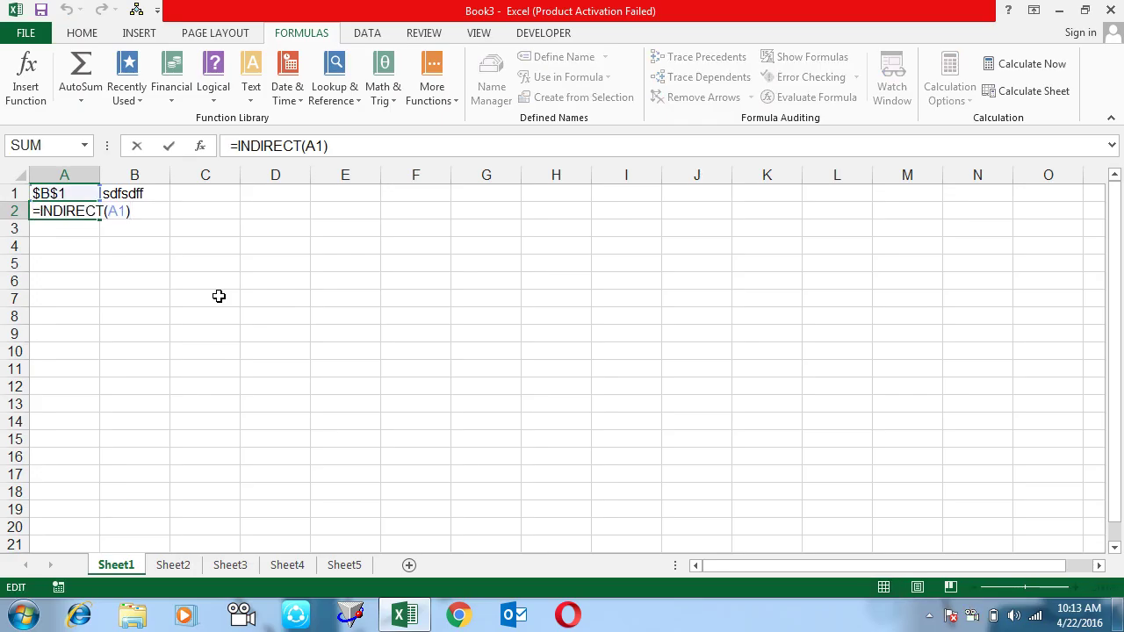
key(Escape)
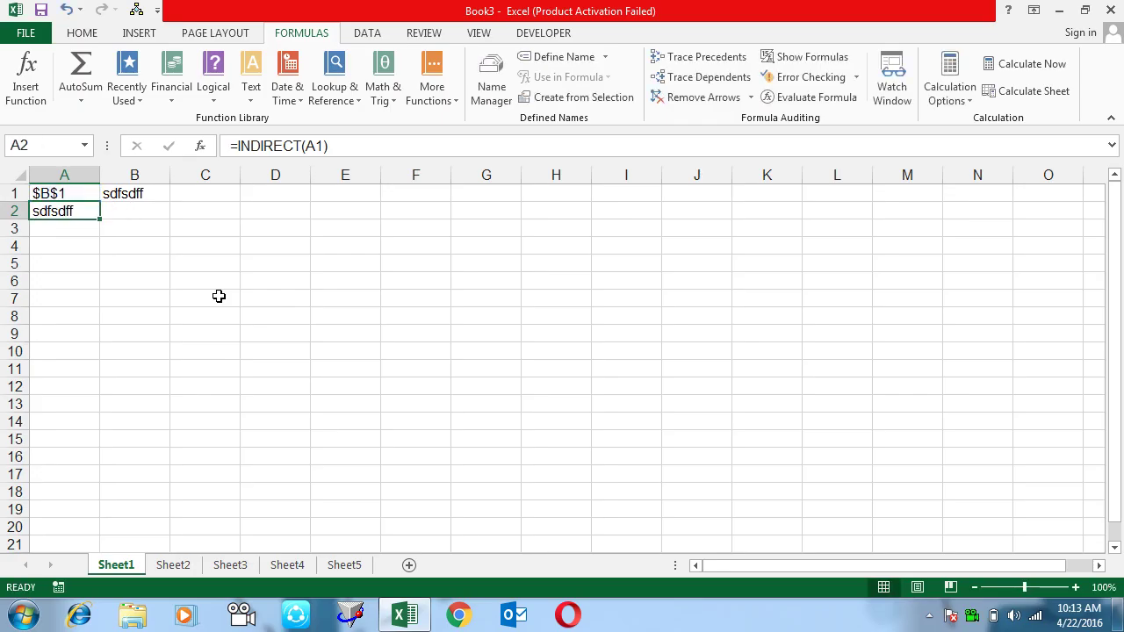
key(Right)
key(Right)
key(Left)
key(Down)
Start an AREAS formula in B3 with the first range F6:F15
click(390, 98)
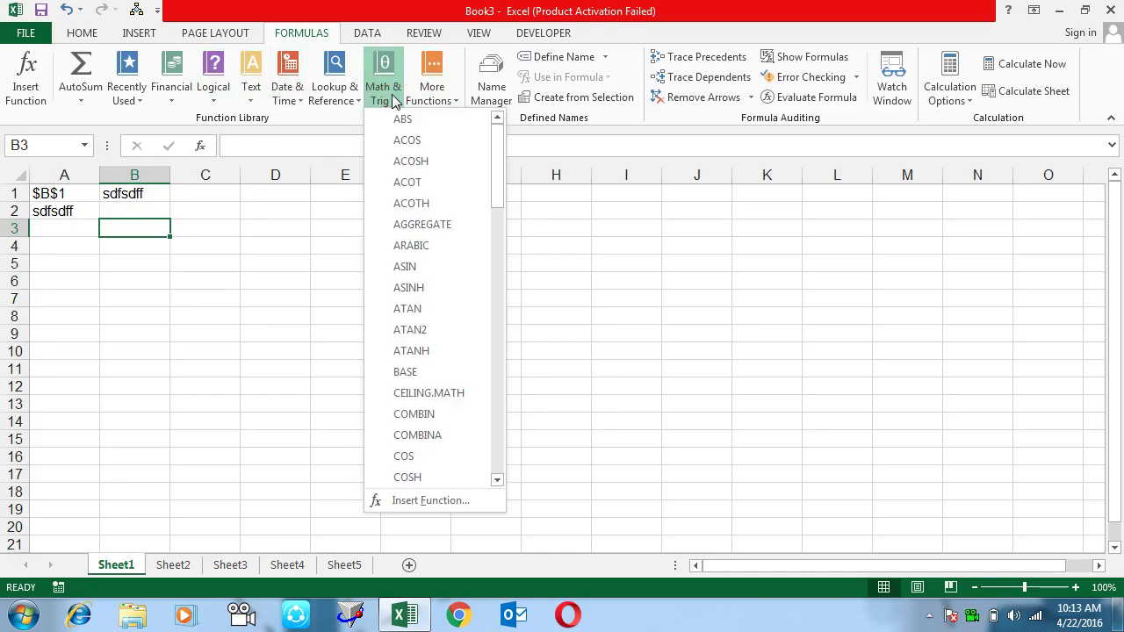
click(339, 100)
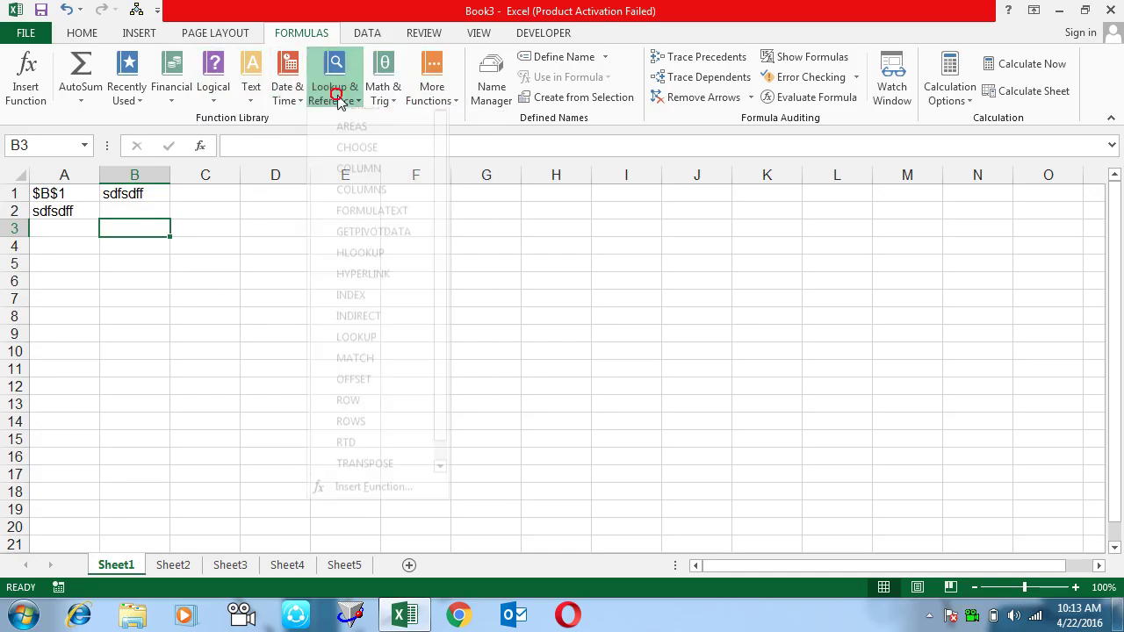
key(Escape)
text(=AREAS()
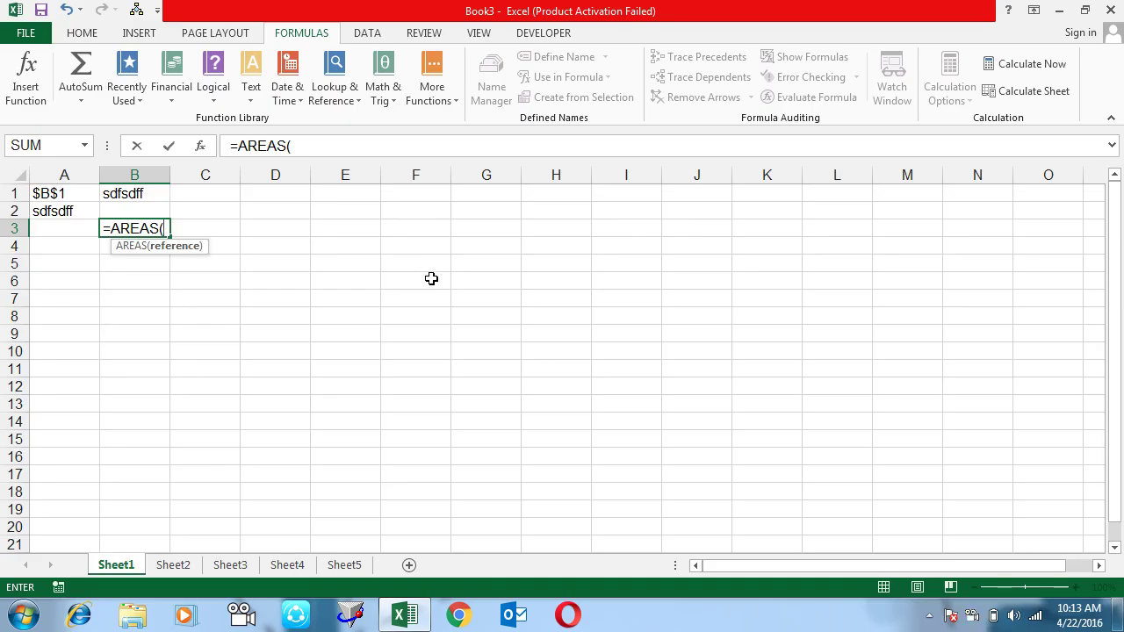
text(()
drag(436, 280, 430, 444)
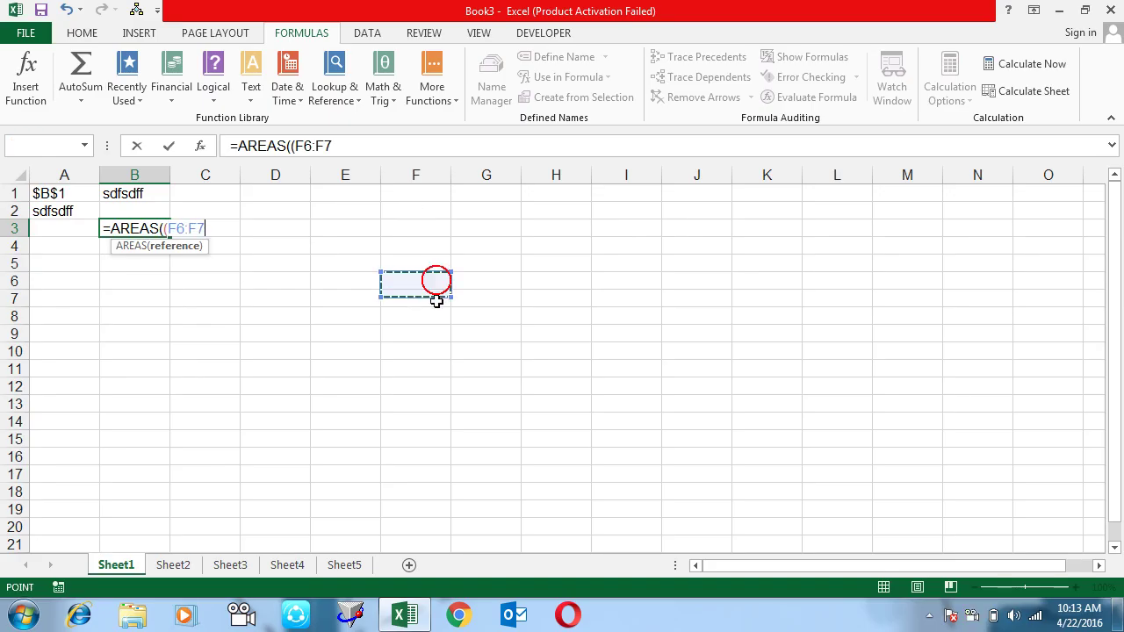
text())
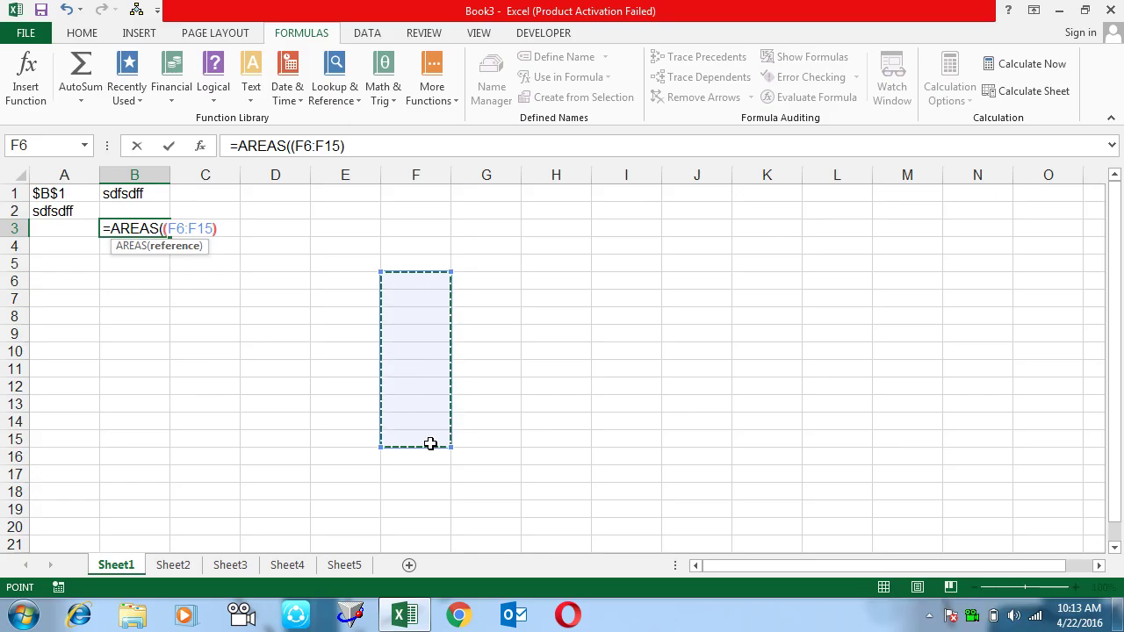
key(BackSpace)
text(,)
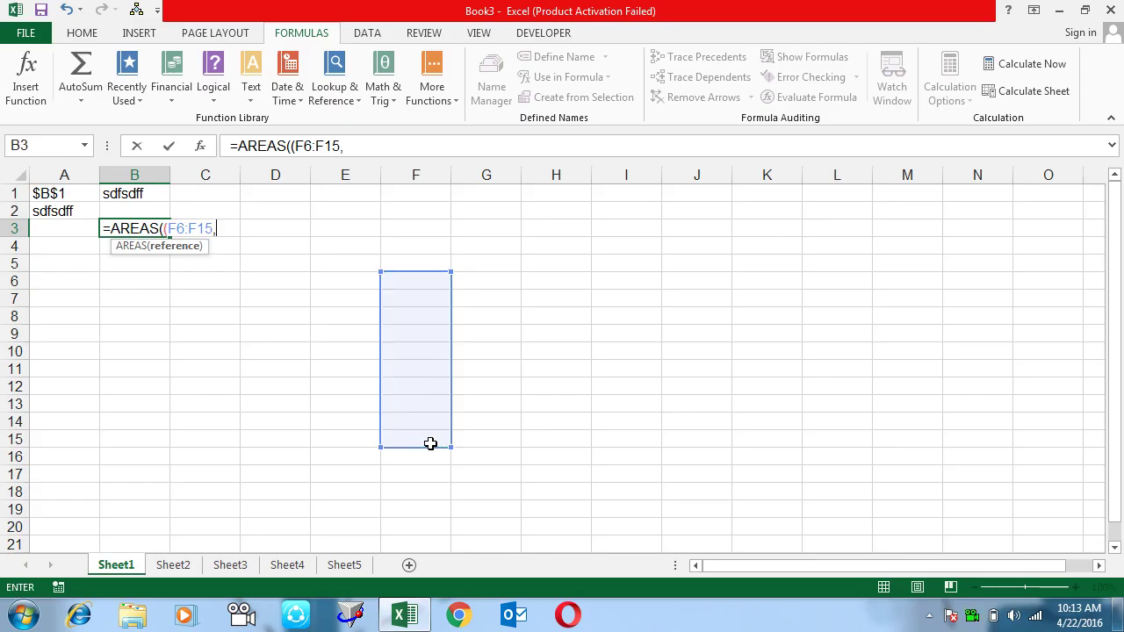
Add ranges H5:I12 and K7:K13 and commit the AREAS formula, returning 3
mouse_move(544, 264)
mouse_down()
mouse_move(546, 597)
mouse_move(615, 352)
mouse_up()
text(,)
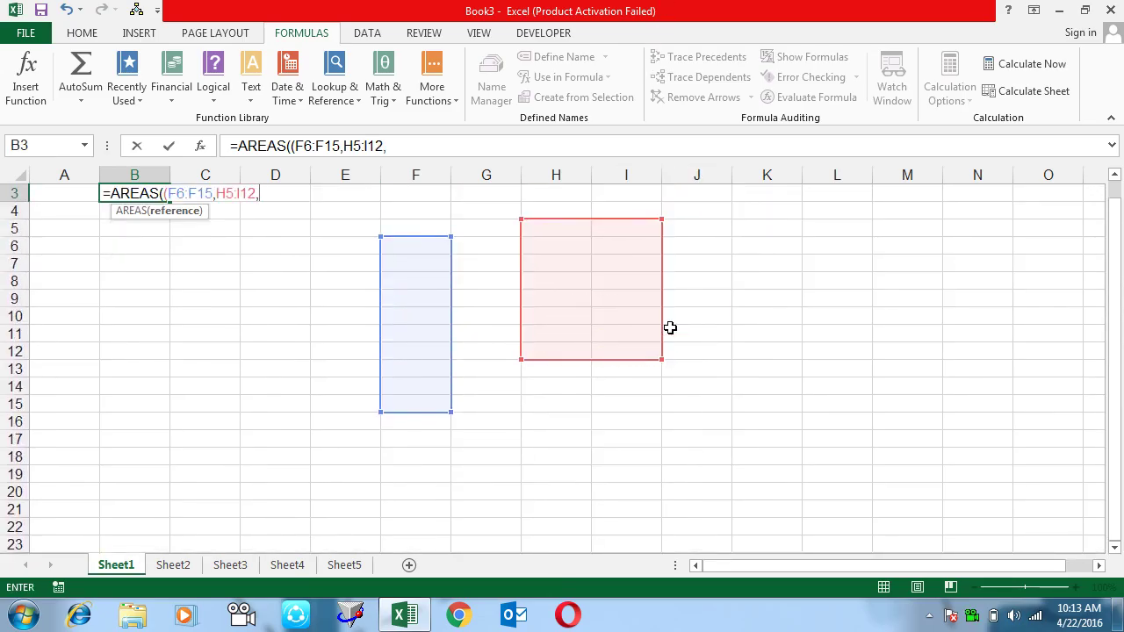
drag(765, 260, 781, 366)
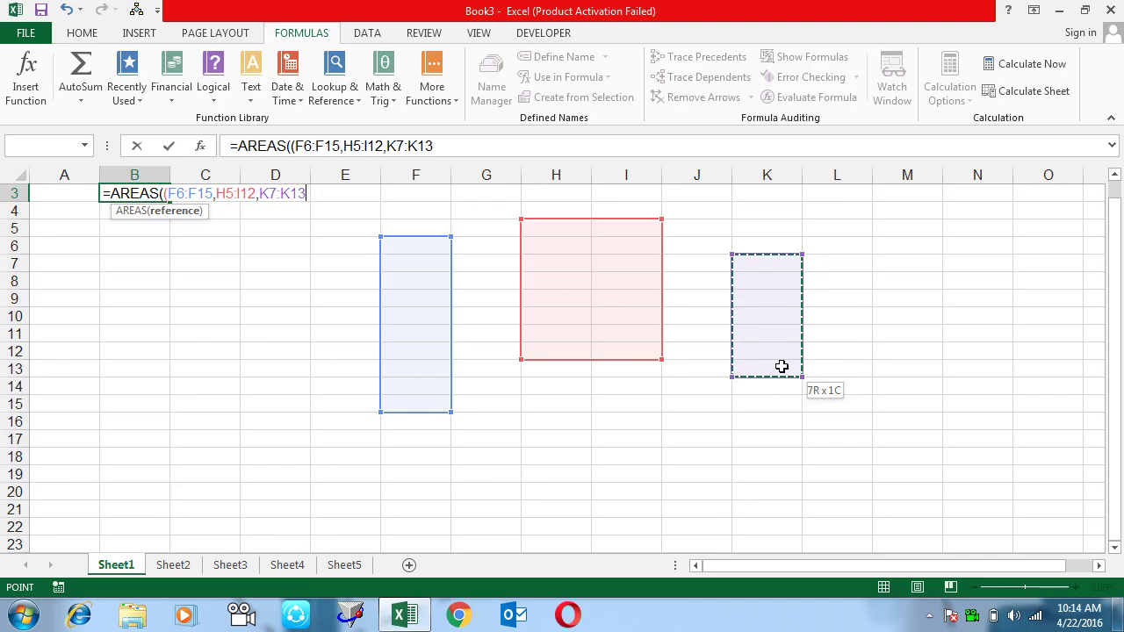
text()))
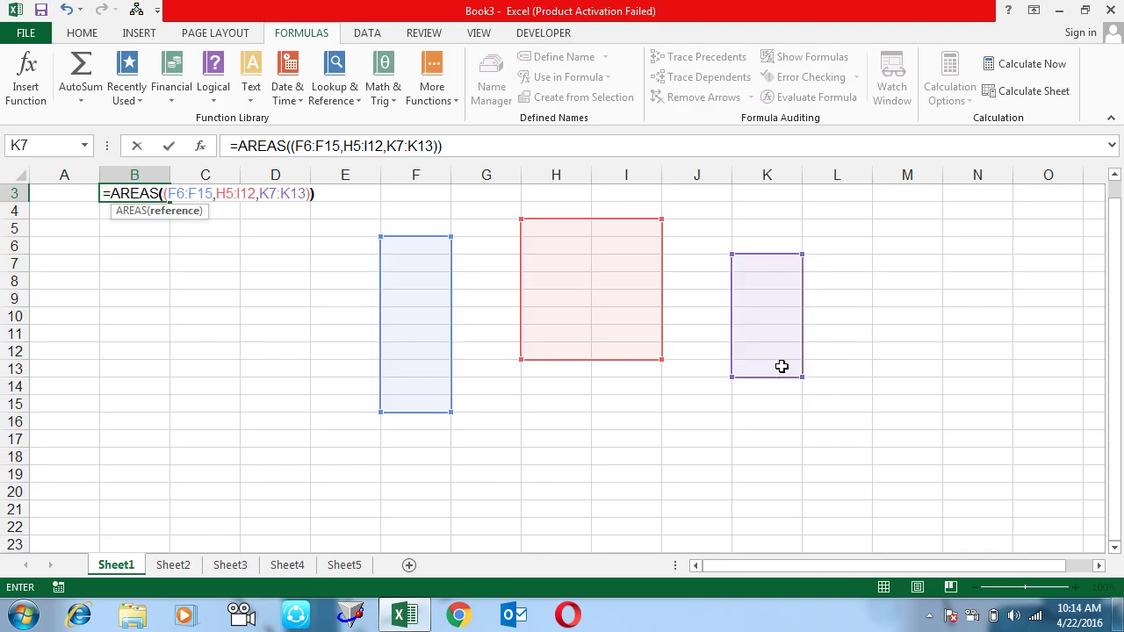
key(Return)
Clear the AREAS formula from B3
key(Up)
key(Up)
key(Up)
key(Down)
key(Down)
key(Delete)
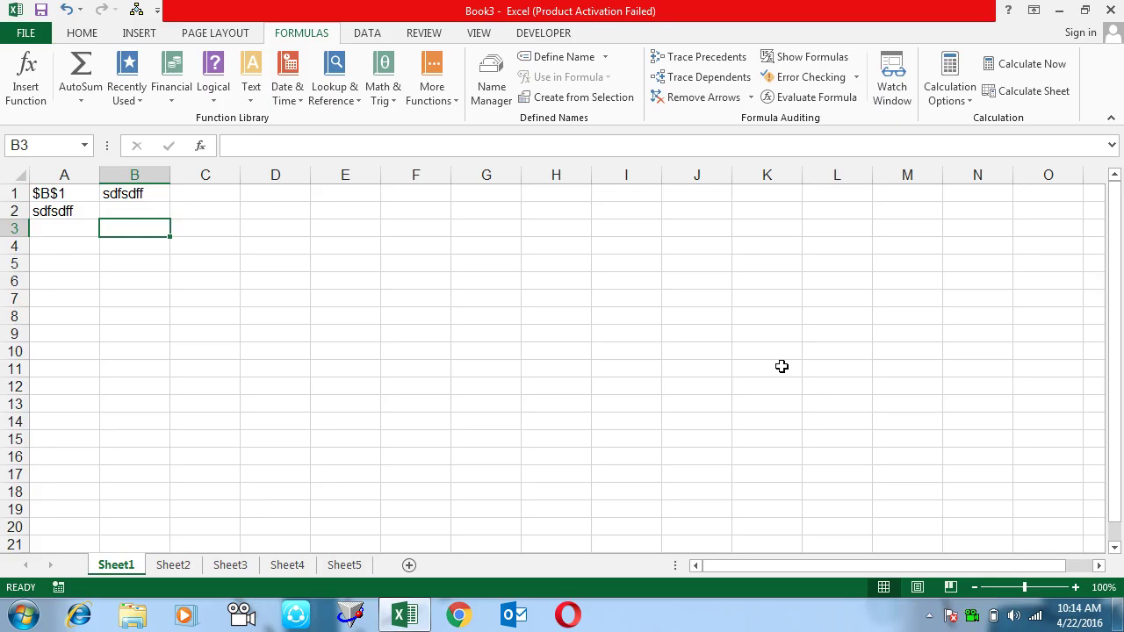
Enter jan in D3 and fill the months down to dec in D14
click(342, 88)
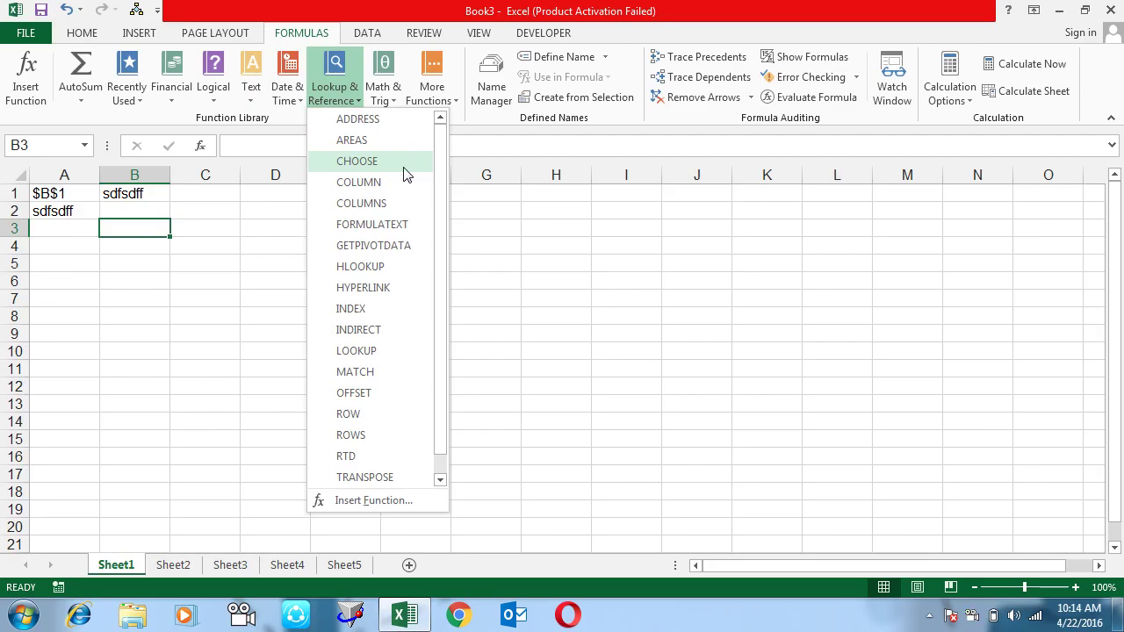
click(556, 351)
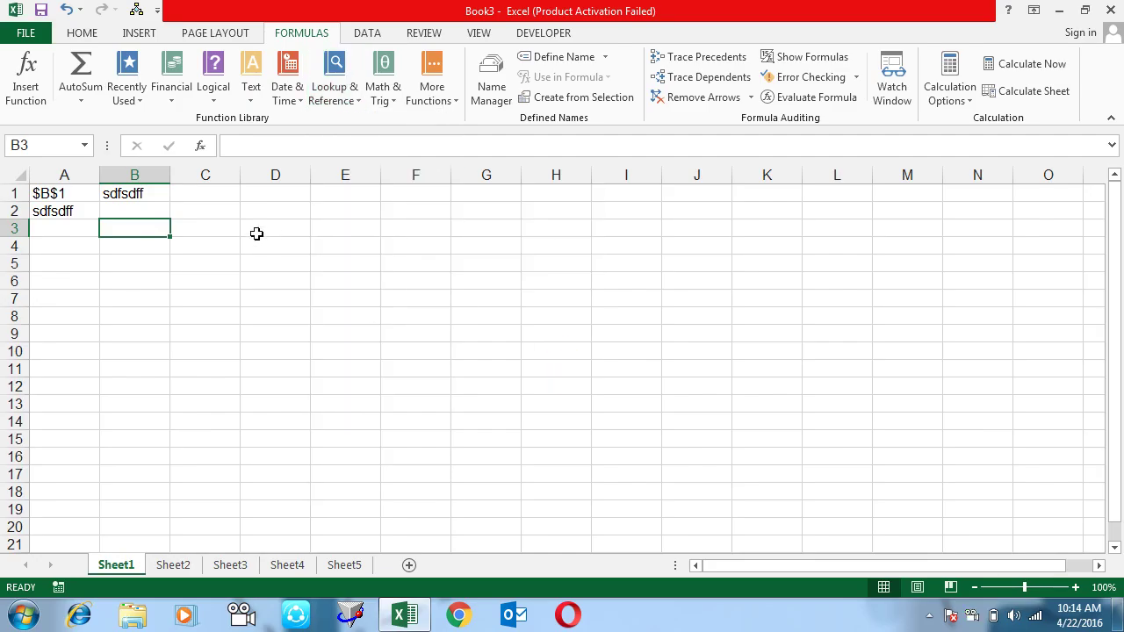
click(254, 233)
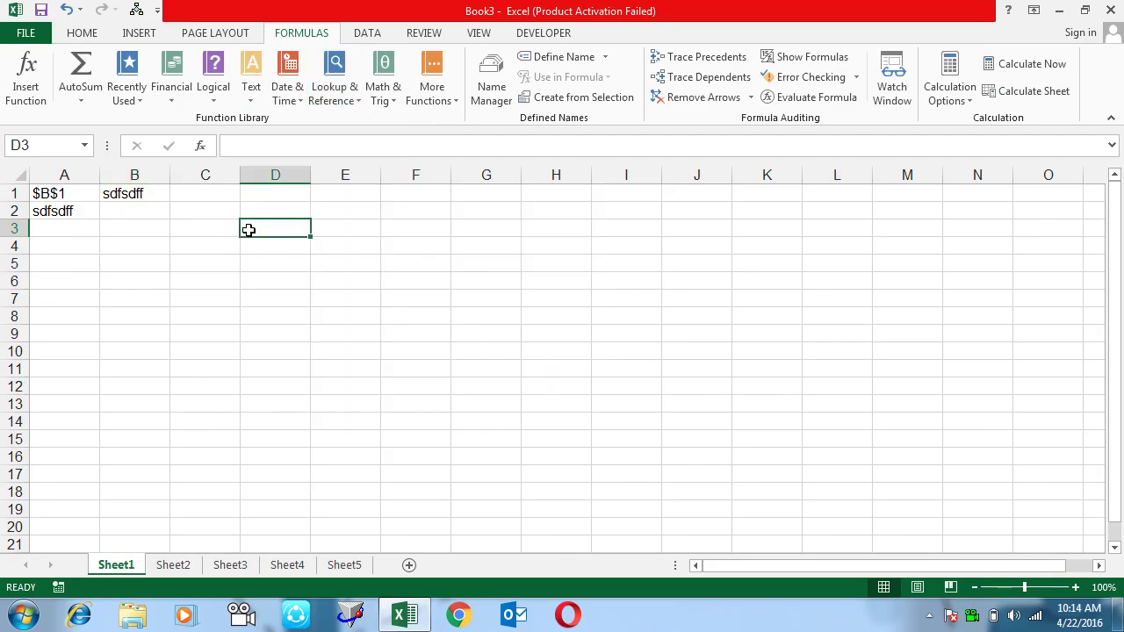
text(jan)
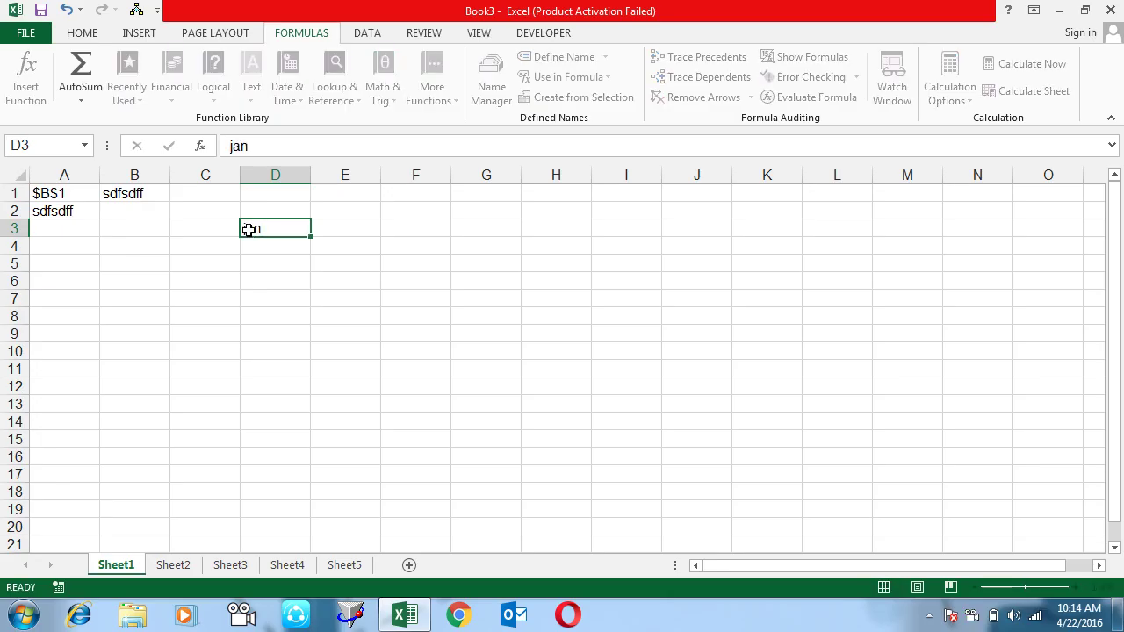
key(Return)
click(250, 230)
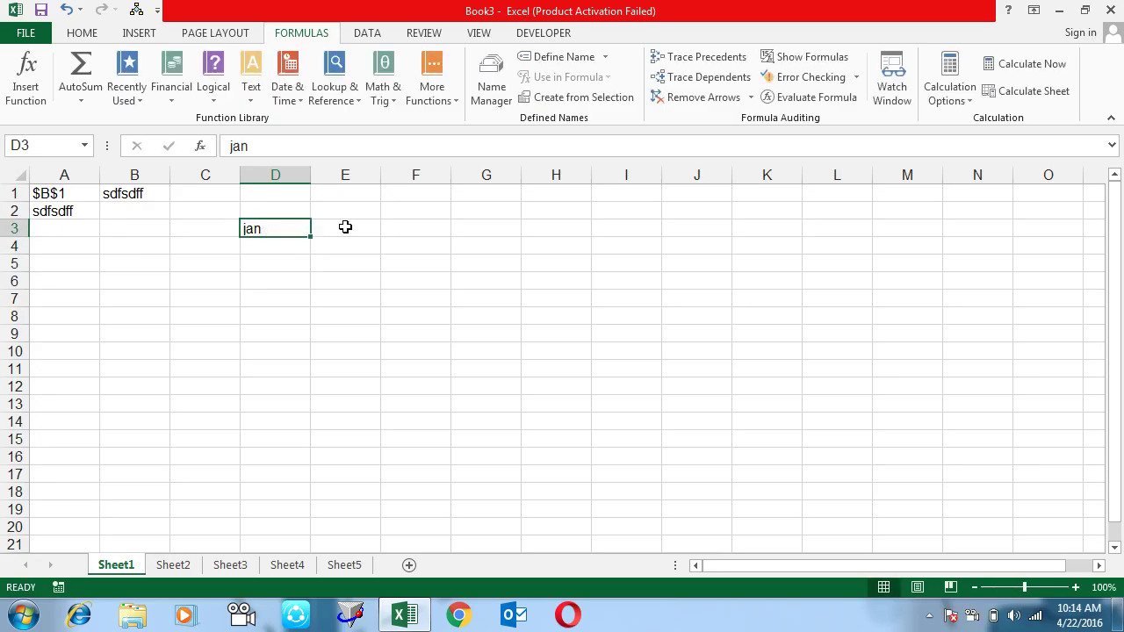
mouse_move(312, 235)
mouse_down()
mouse_move(297, 448)
mouse_move(304, 425)
mouse_up()
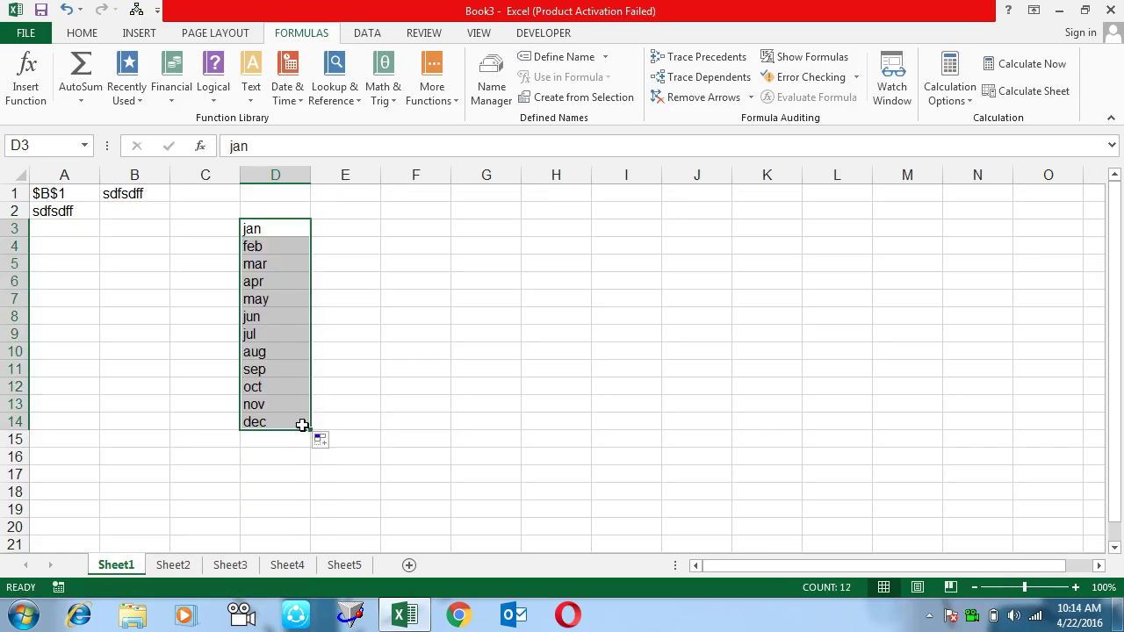
Start a CHOOSE formula in F3
click(404, 233)
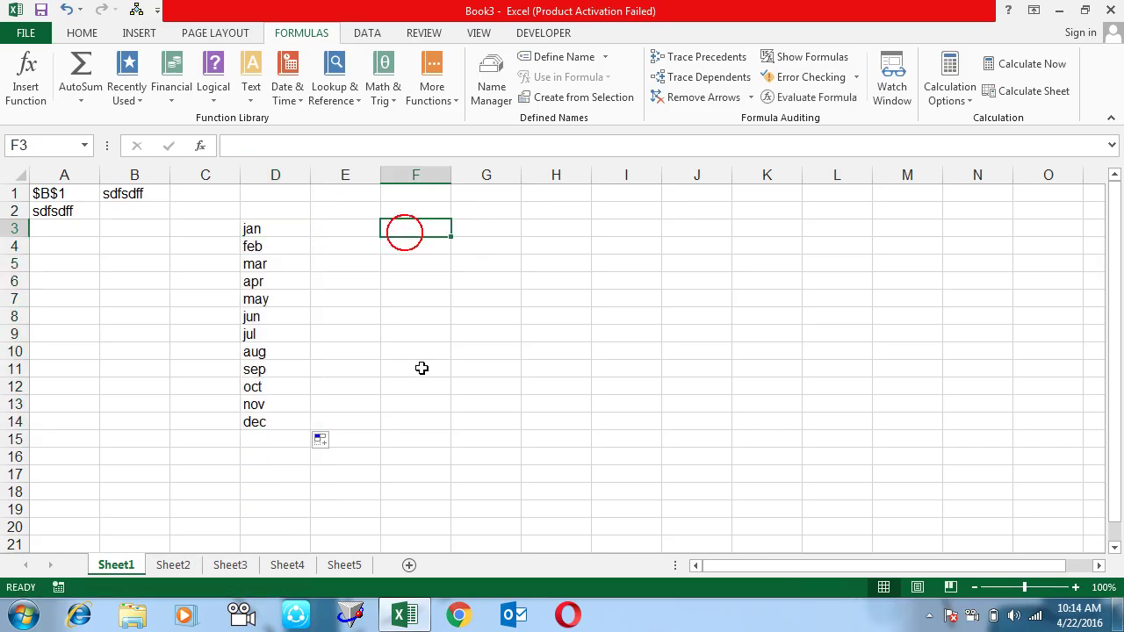
text(=cho)
key(Tab)
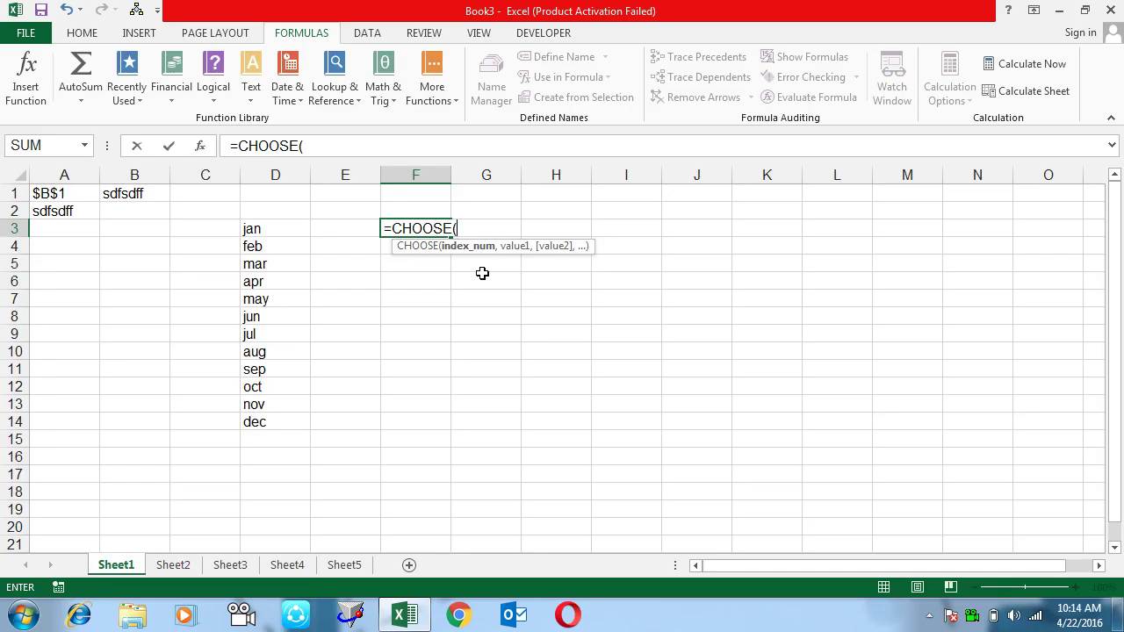
Enter =CHOOSE(1,1,2,3,4,5,6,7,8,9) in F3, then change the index to 3 so it shows 3
text(1,)
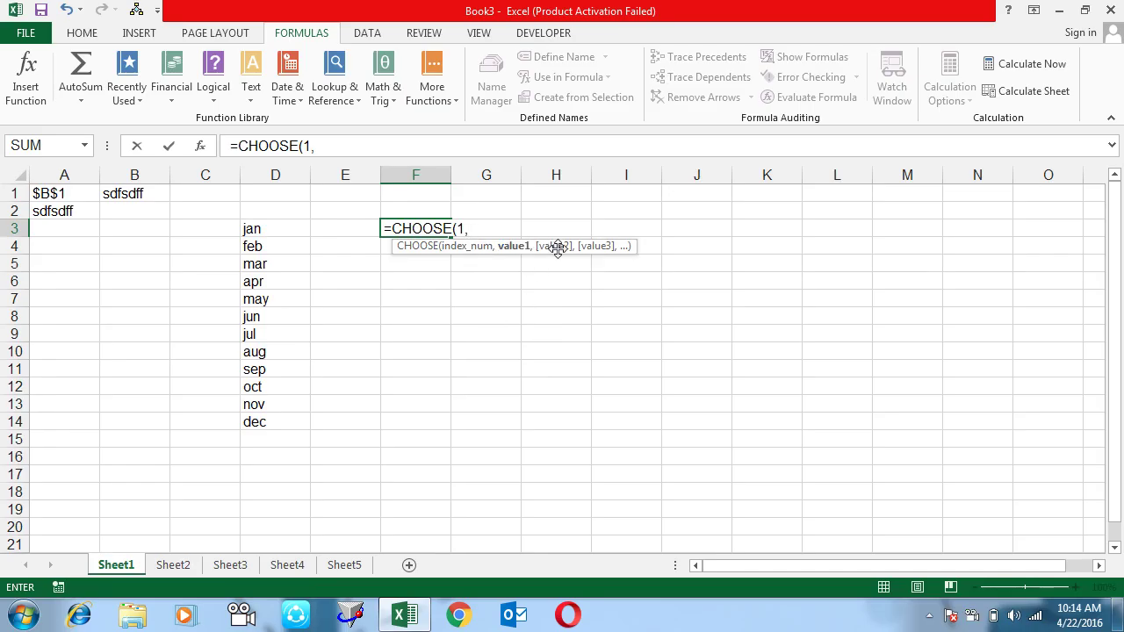
text(1,2,3,4,5,6,7)
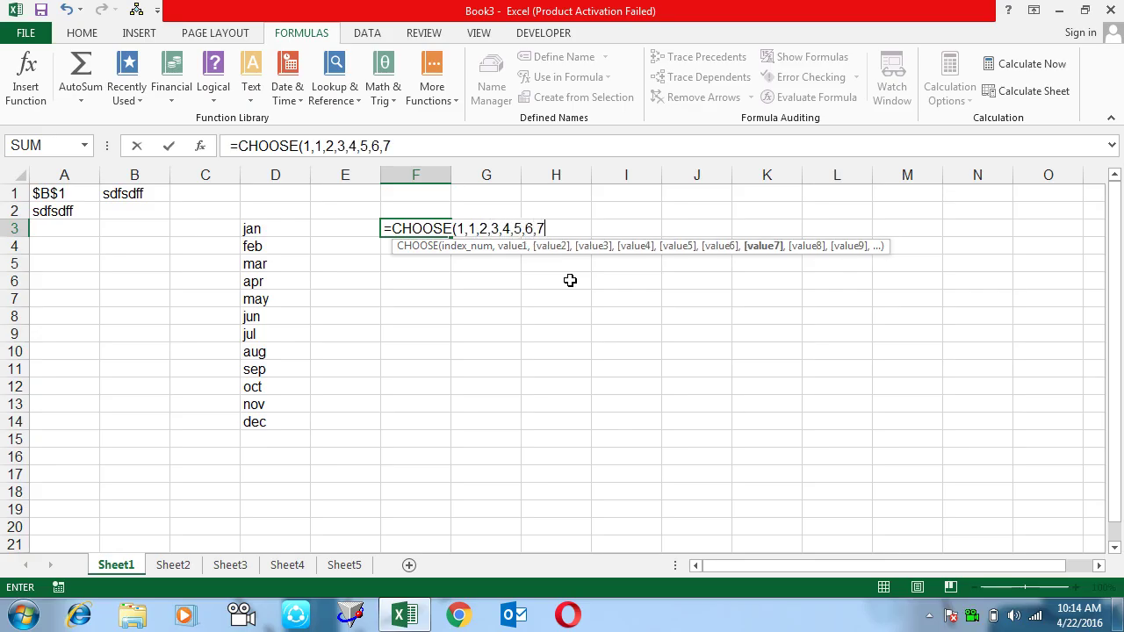
text(,8,9))
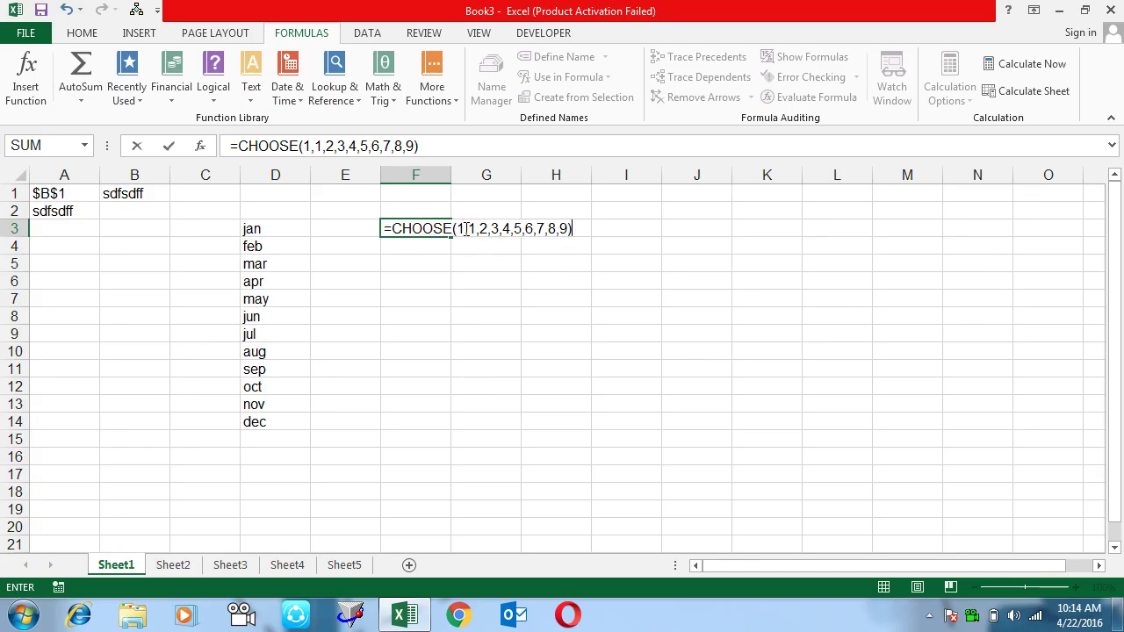
key(Return)
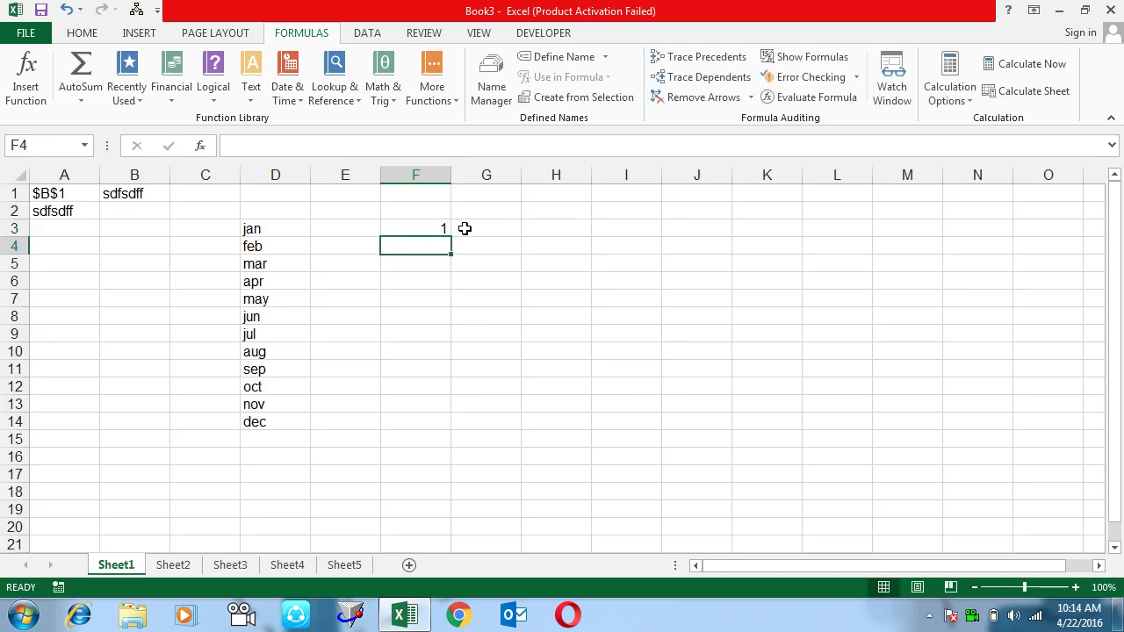
key(Up)
key(F2)
key(Left)
key(Left)
key(Left)
key(Left)
key(Left)
key(Left)
key(Left)
key(Left)
key(Left)
key(Left)
key(Left)
key(Left)
key(Left)
key(Left)
key(Left)
key(Left)
key(BackSpace)
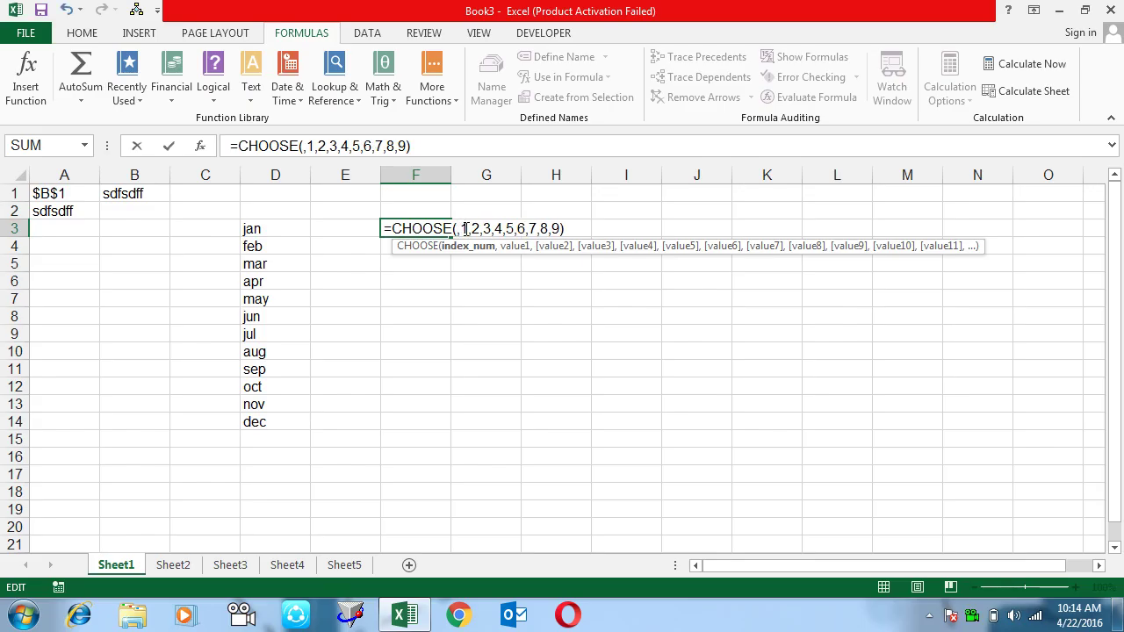
text(3)
key(Return)
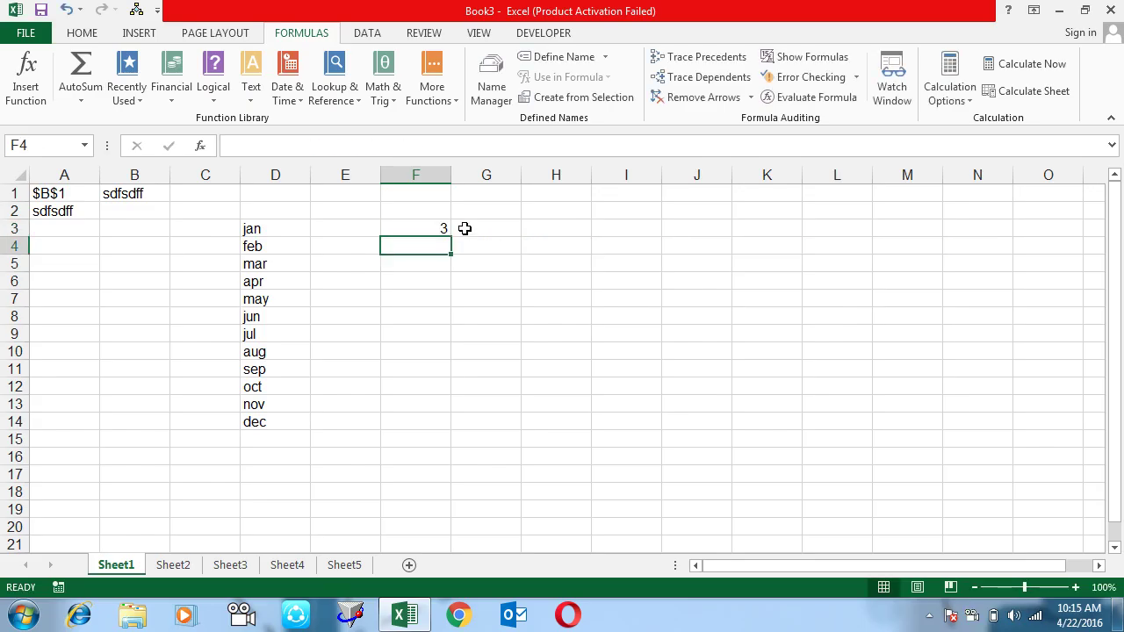
Reopen F3's CHOOSE formula, inspect its value list, and commit it unchanged
key(Up)
key(F2)
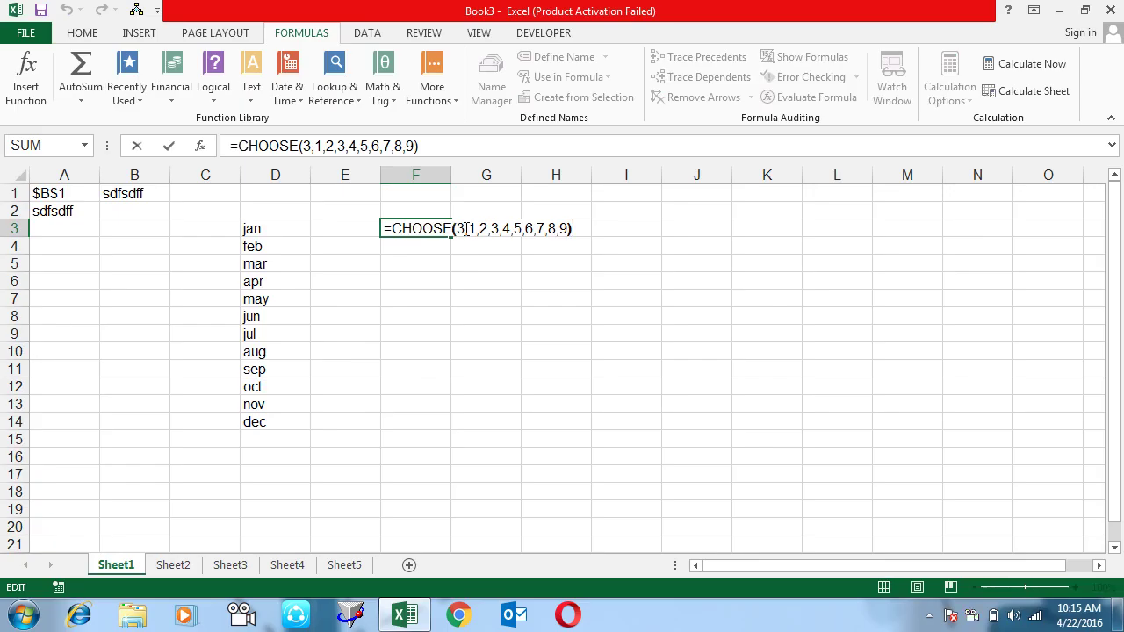
key(Left)
key(Left)
key(Left)
key(Left)
key(Left)
key(Left)
key(Left)
key(Left)
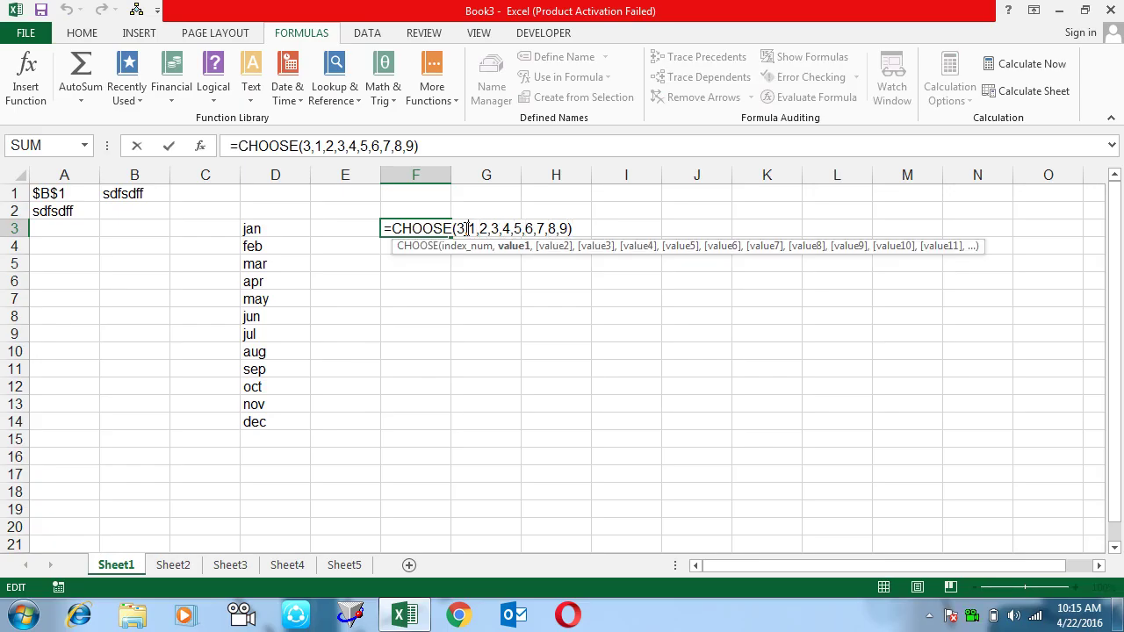
key(shift+Right)
key(shift+Right)
key(shift+Right)
key(shift+Right)
key(shift+Right)
key(shift+Right)
key(shift+Right)
key(shift+Right)
key(shift+Right)
key(shift+Right)
key(shift+Right)
key(shift+Right)
key(shift+Right)
key(shift+Right)
key(shift+Right)
key(shift+Right)
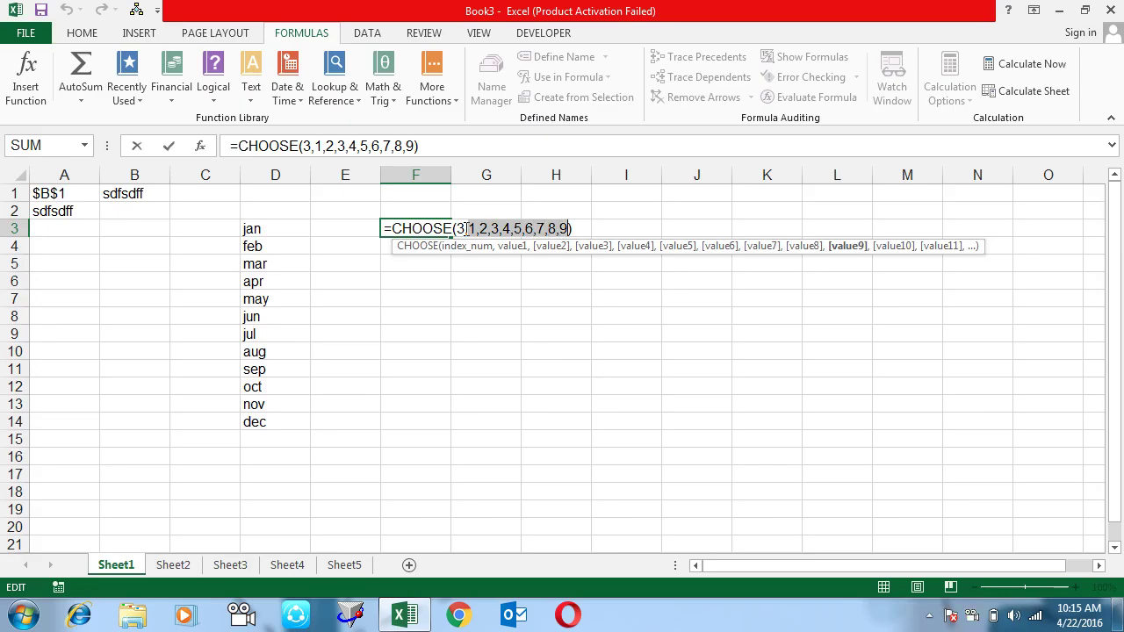
key(ctrl+Return)
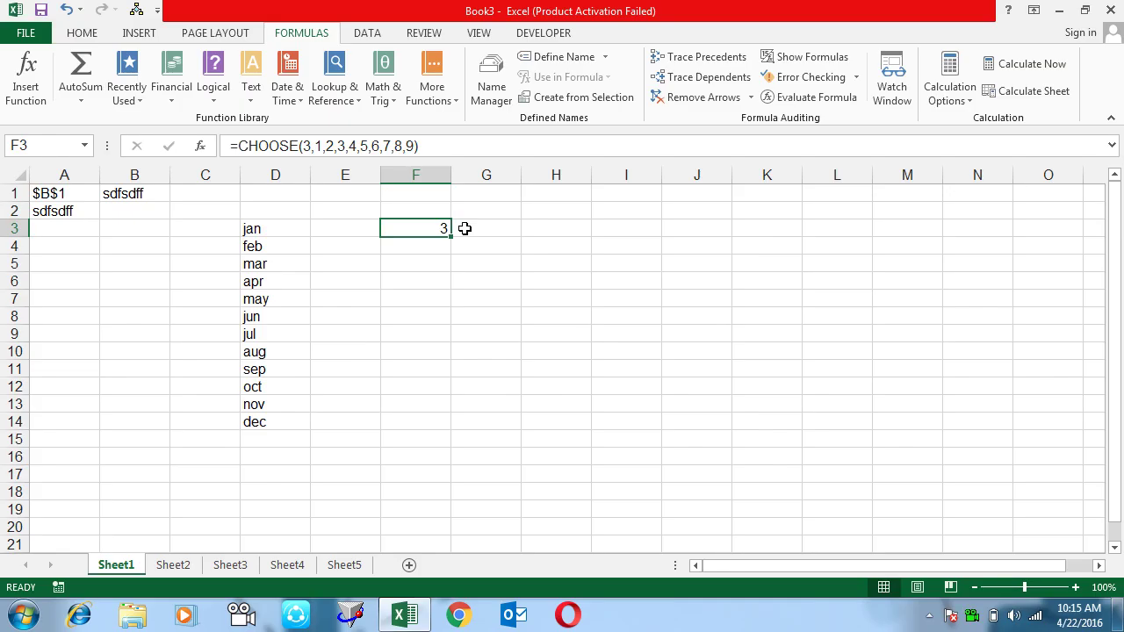
Enter 1 in E3
key(Left)
text(1)
key(Tab)
key(Left)
key(Left)
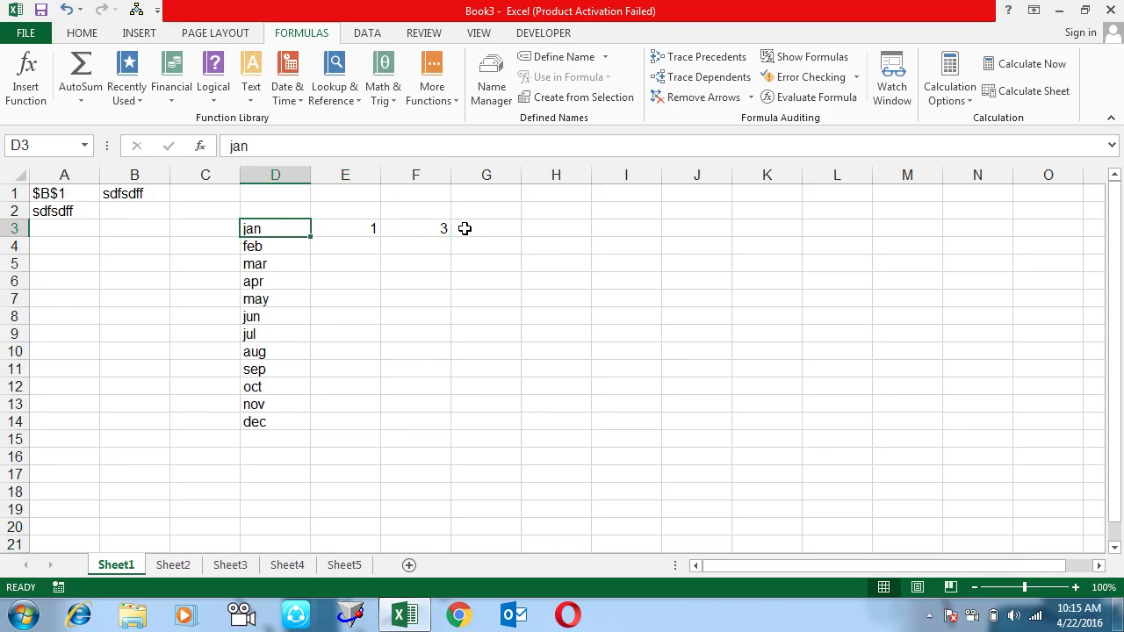
Select the months in D3:D14, widen column D, and justify them into one line in D3
key(ctrl+shift+Down)
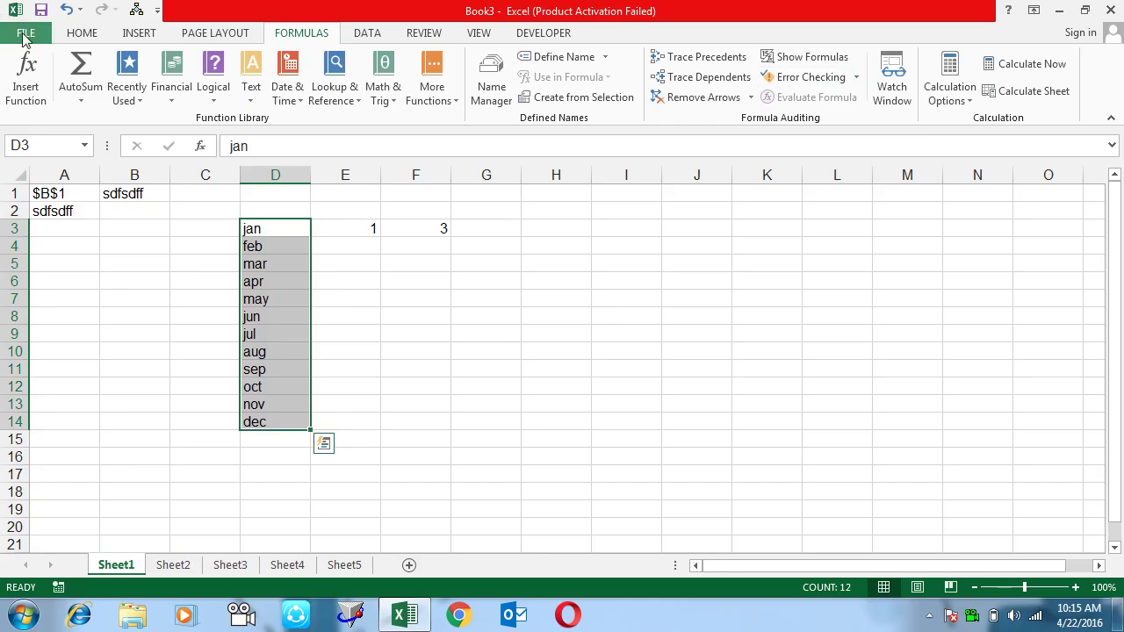
click(85, 34)
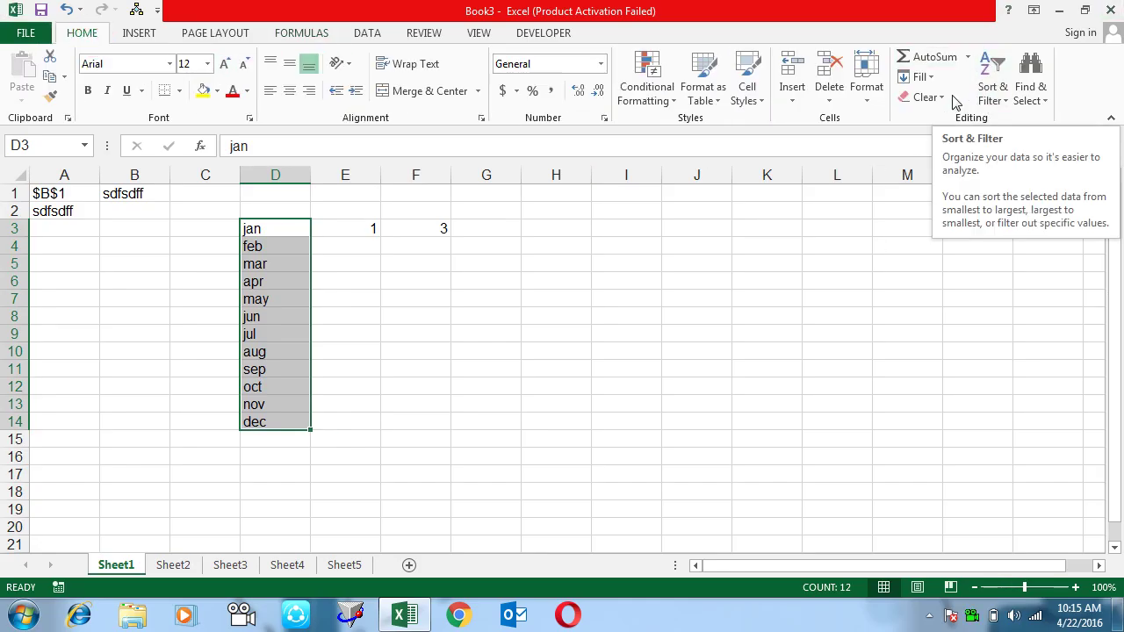
click(918, 76)
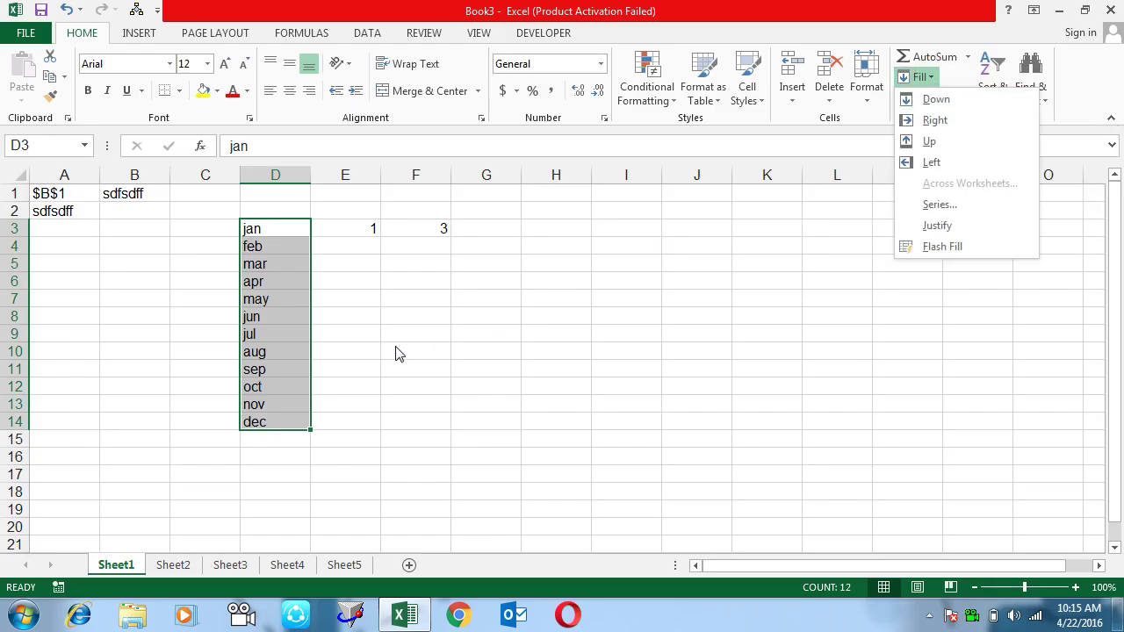
click(325, 321)
drag(312, 175, 631, 185)
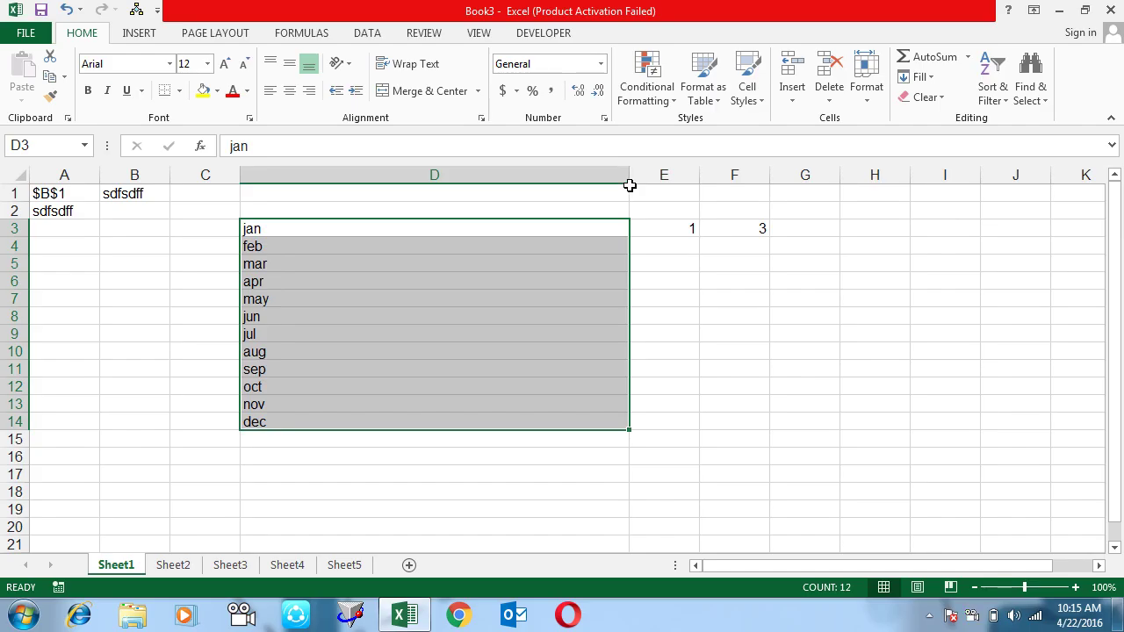
drag(625, 179, 640, 178)
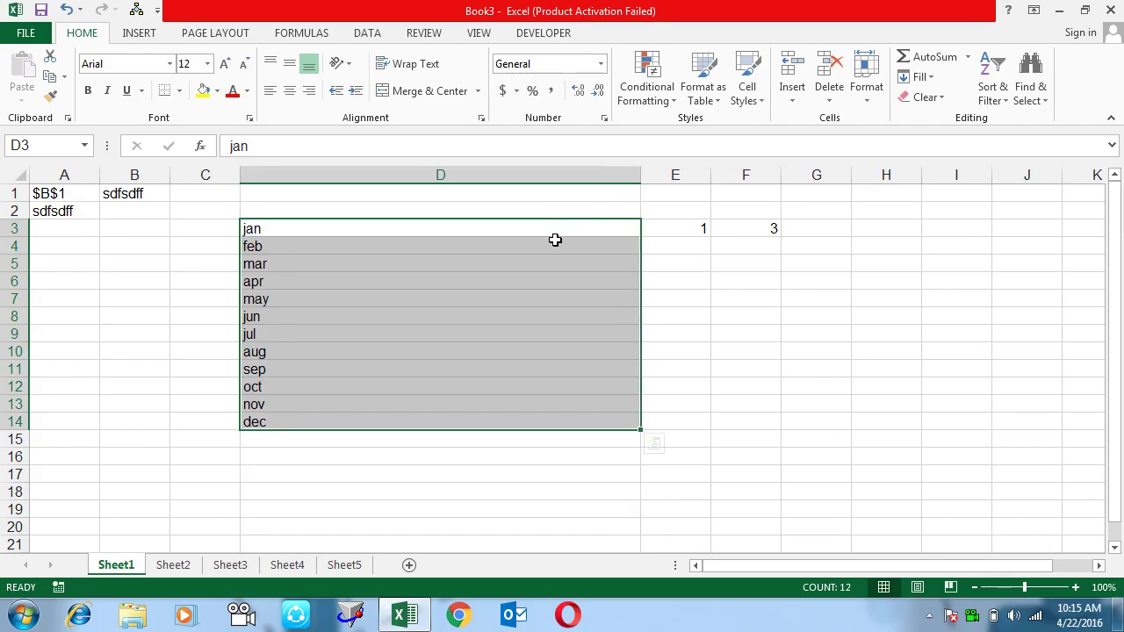
click(919, 77)
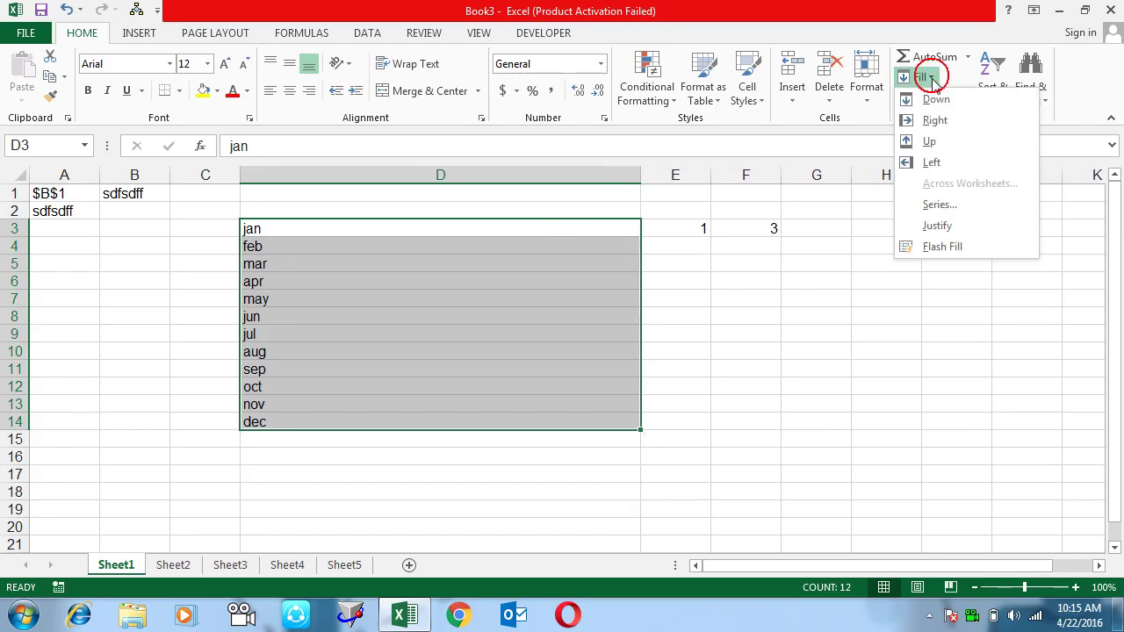
click(960, 224)
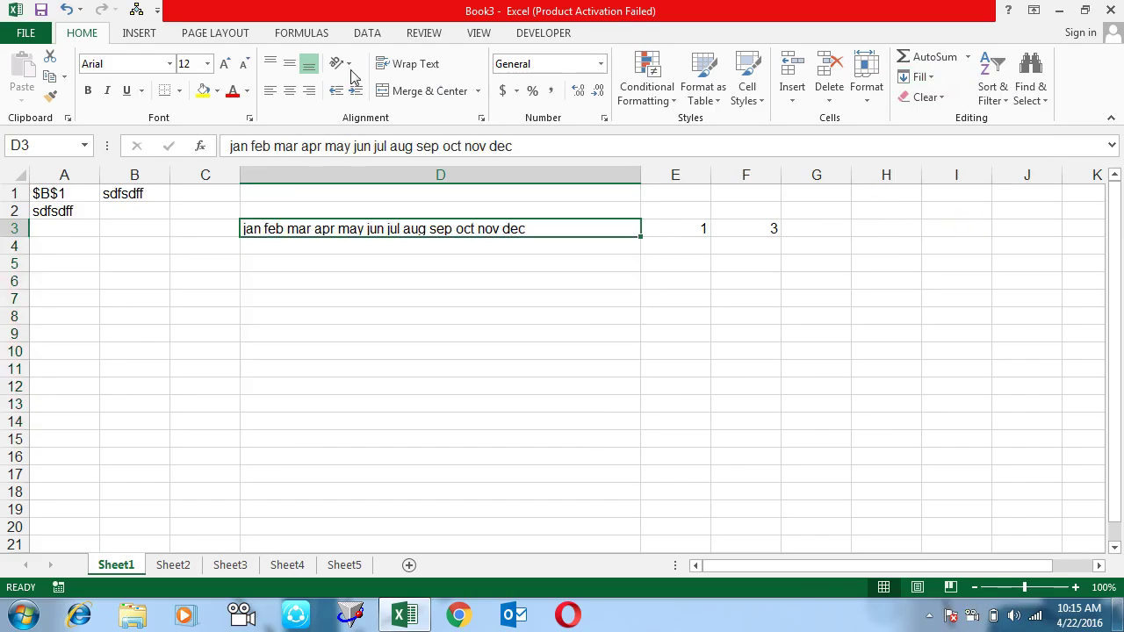
Narrow column D and justify again, spreading the months down the rows below D3
drag(640, 174, 267, 226)
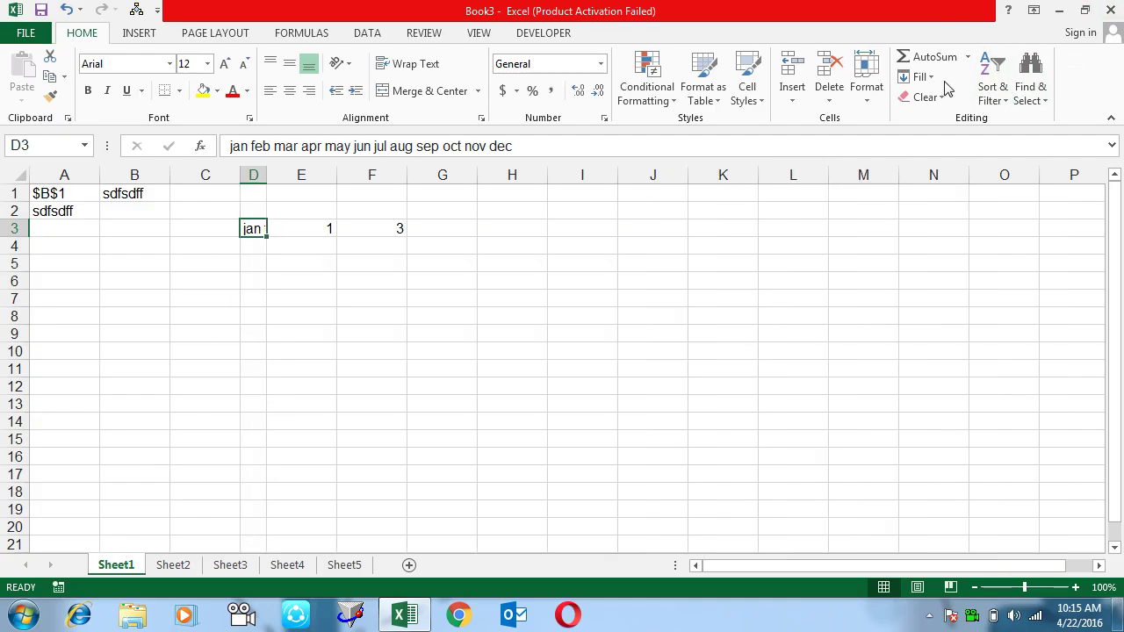
click(918, 77)
click(936, 225)
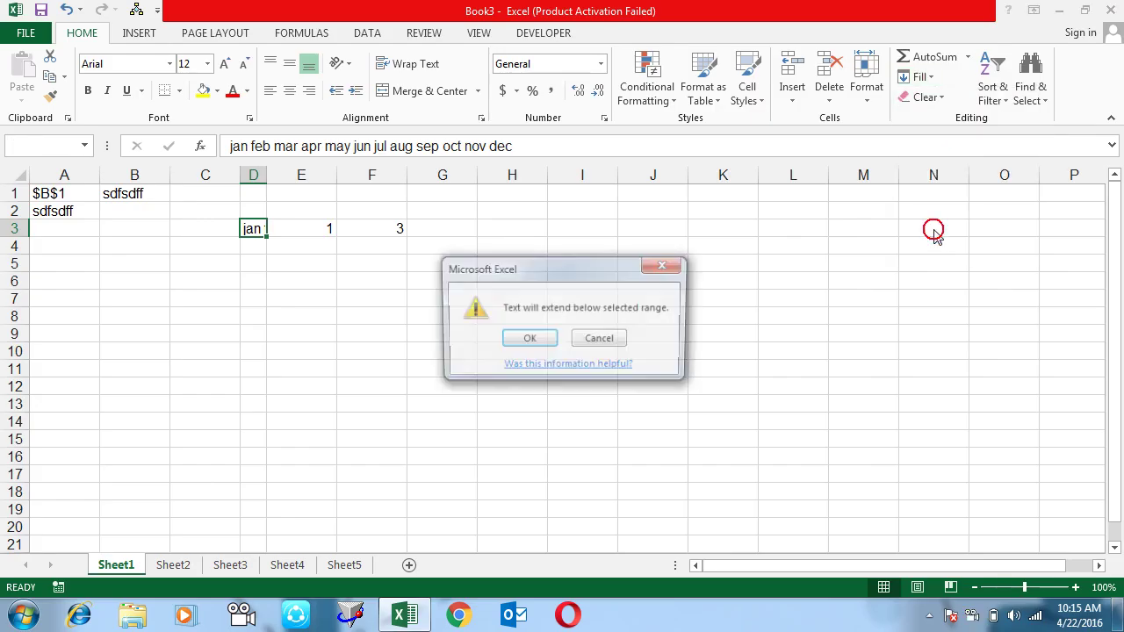
key(Return)
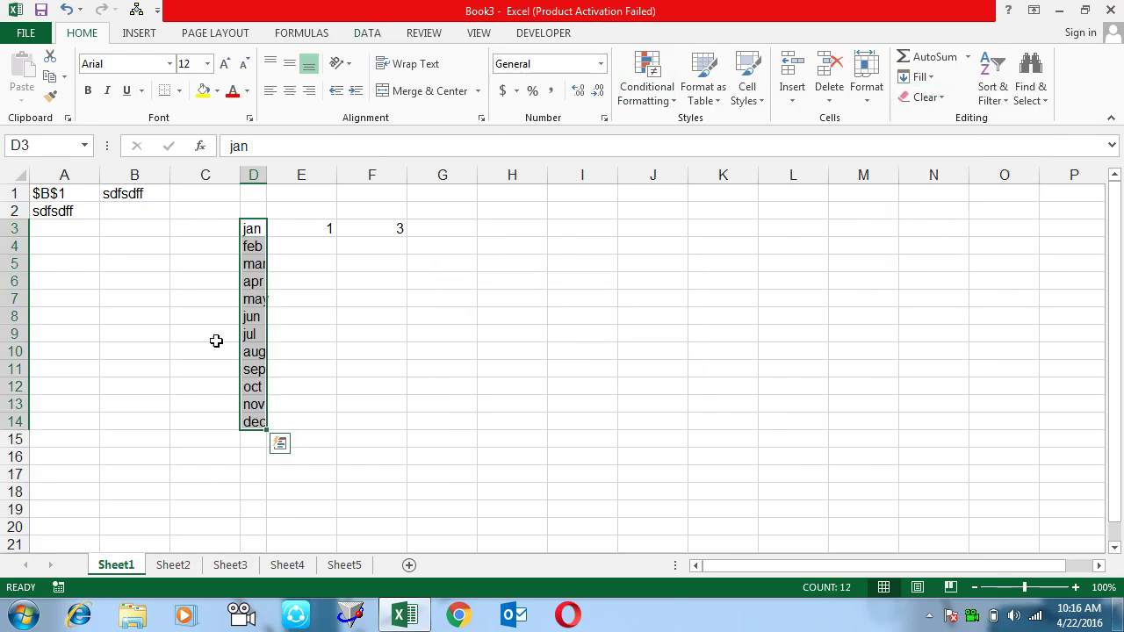
Widen column D and justify once more to rejoin all twelve months in D3
drag(267, 176, 620, 176)
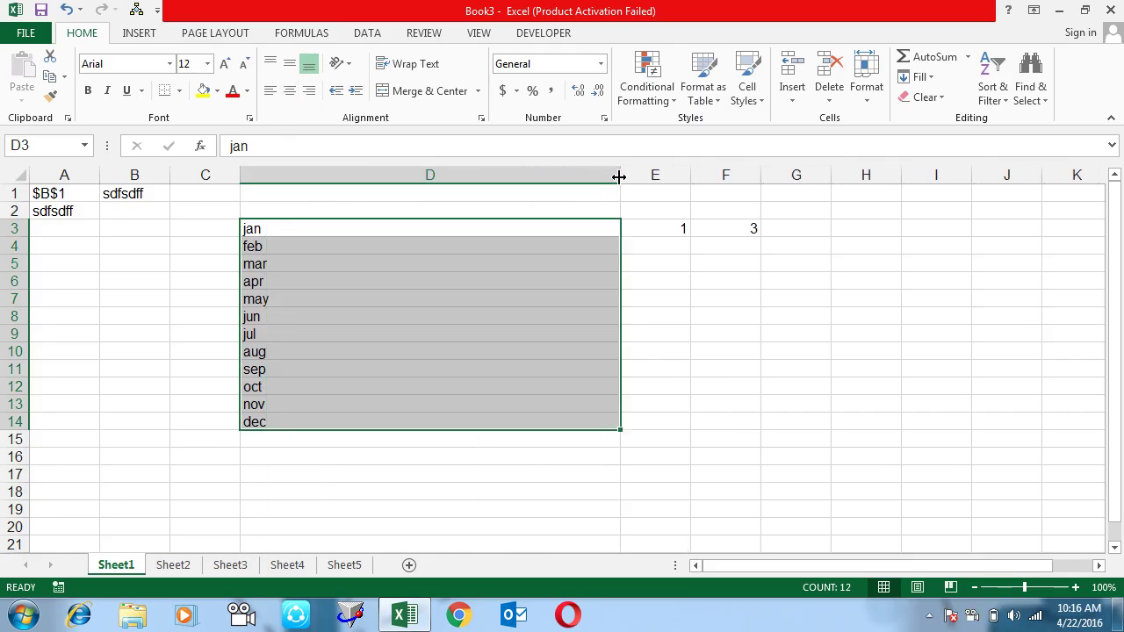
click(919, 77)
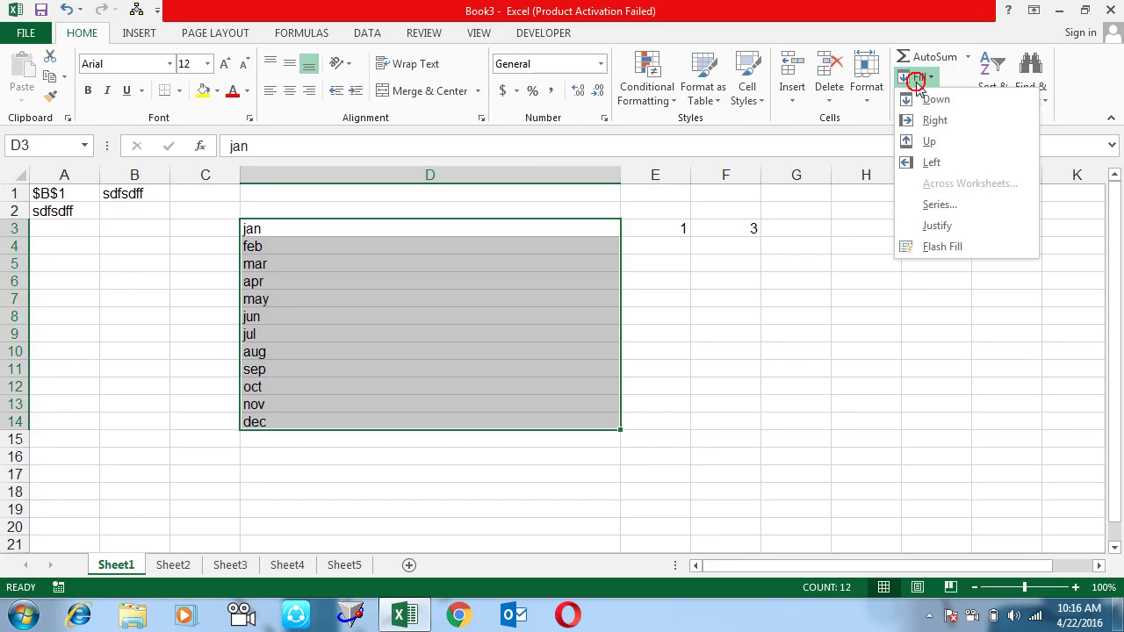
click(959, 227)
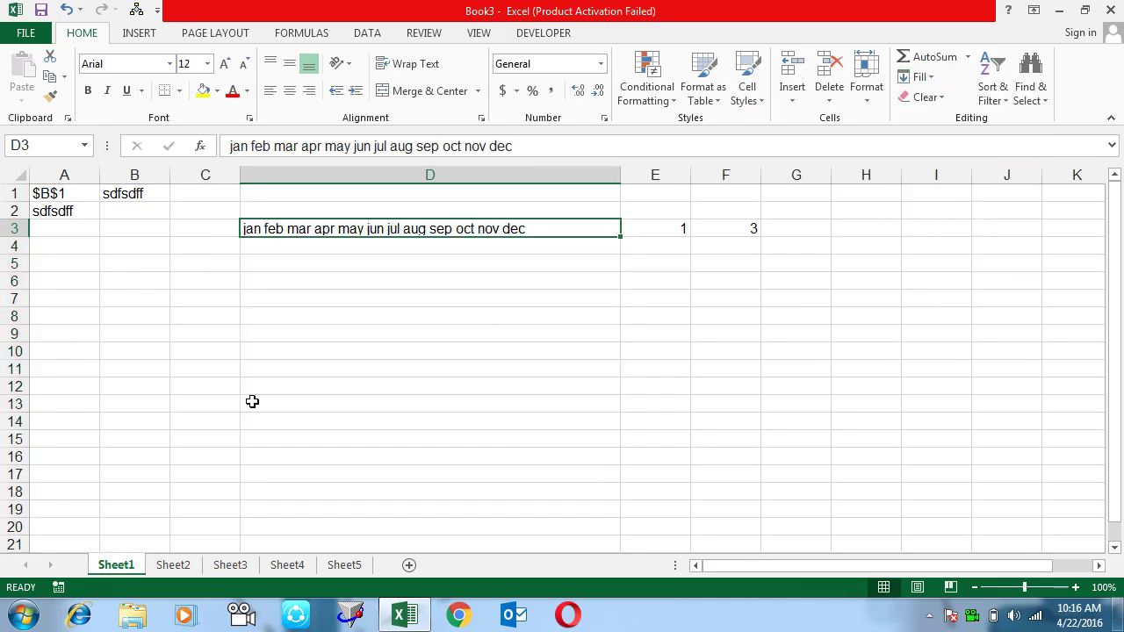
key(ctrl+f)
Replace the spaces between months in D3 with "," separators
mouse_move(725, 239)
mouse_down()
mouse_move(712, 279)
mouse_move(666, 309)
mouse_up()
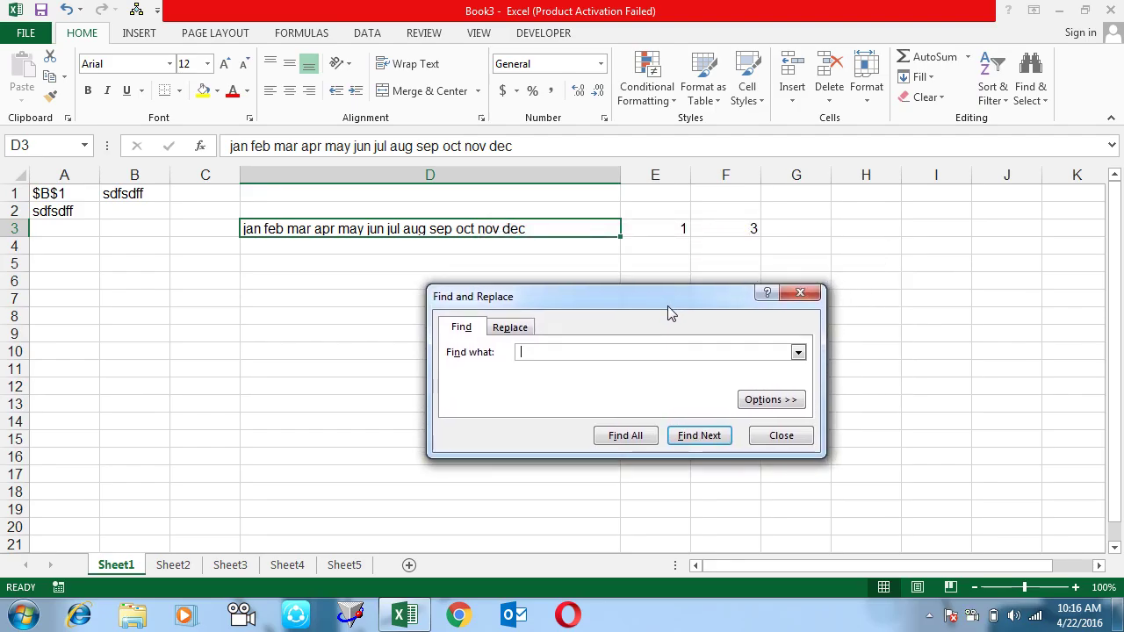
click(513, 328)
key(Tab)
text(",")
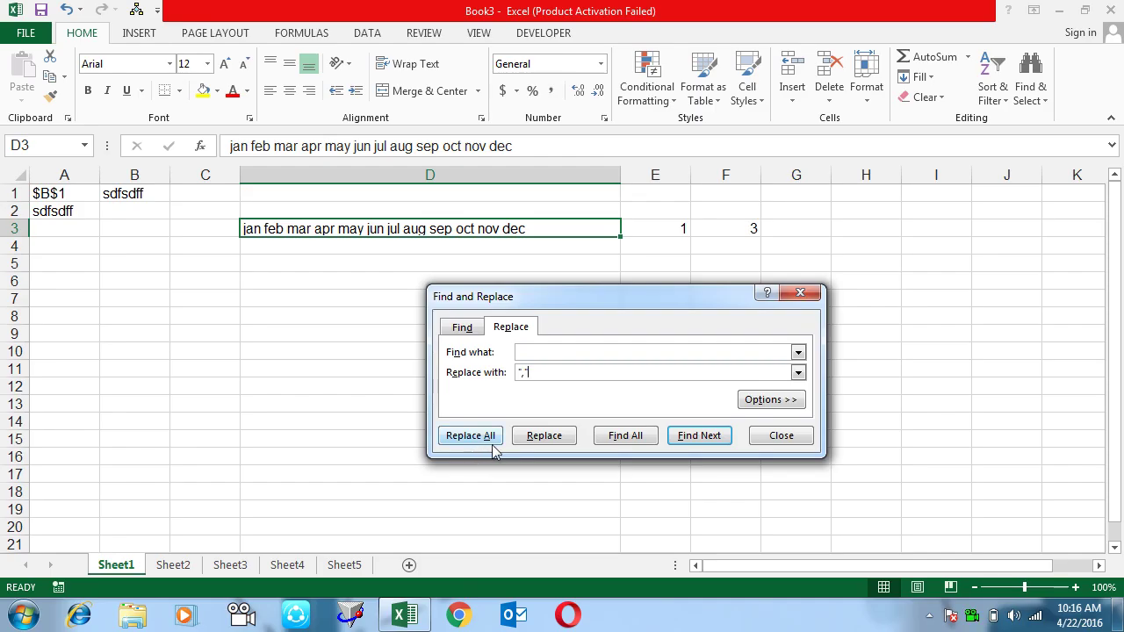
click(544, 436)
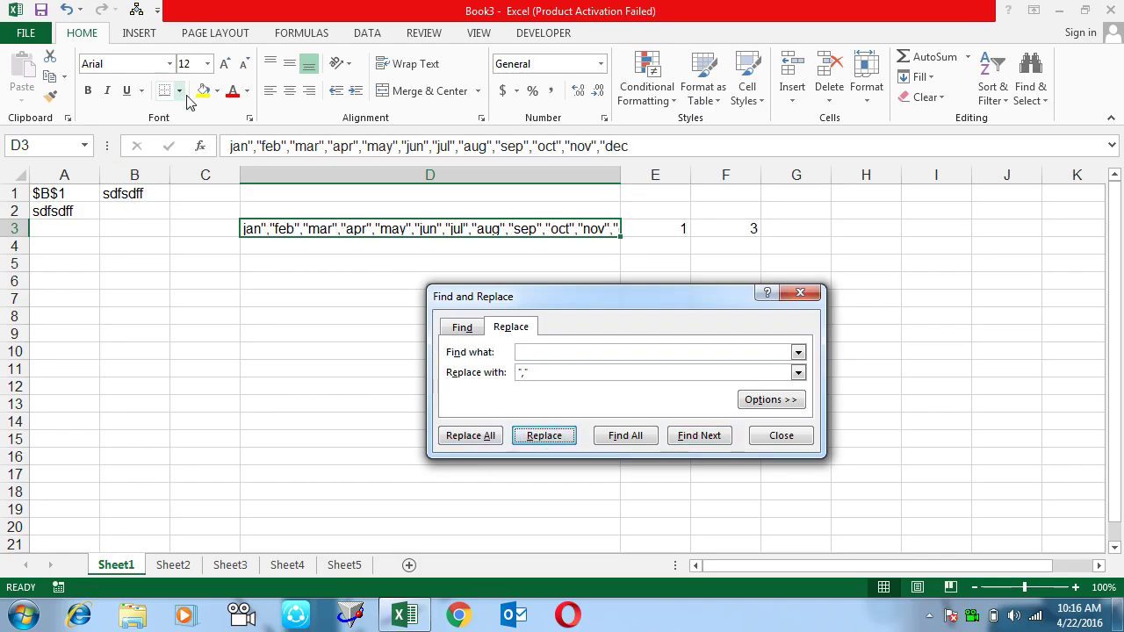
click(778, 437)
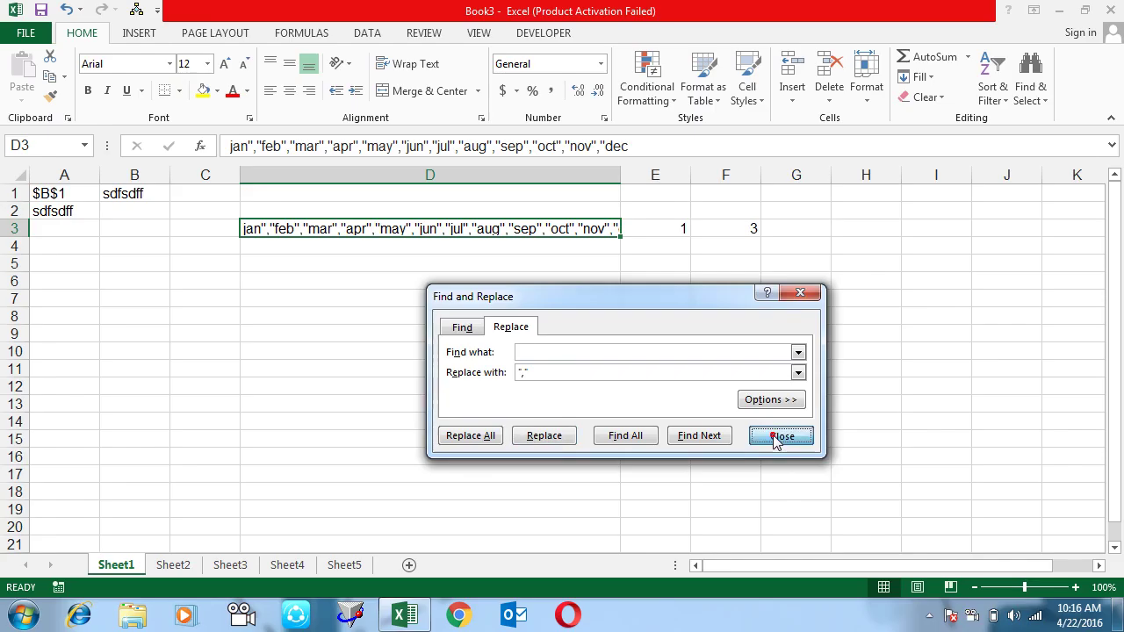
Wrap the month list in quotes and cut it out of D3
click(222, 146)
text(")
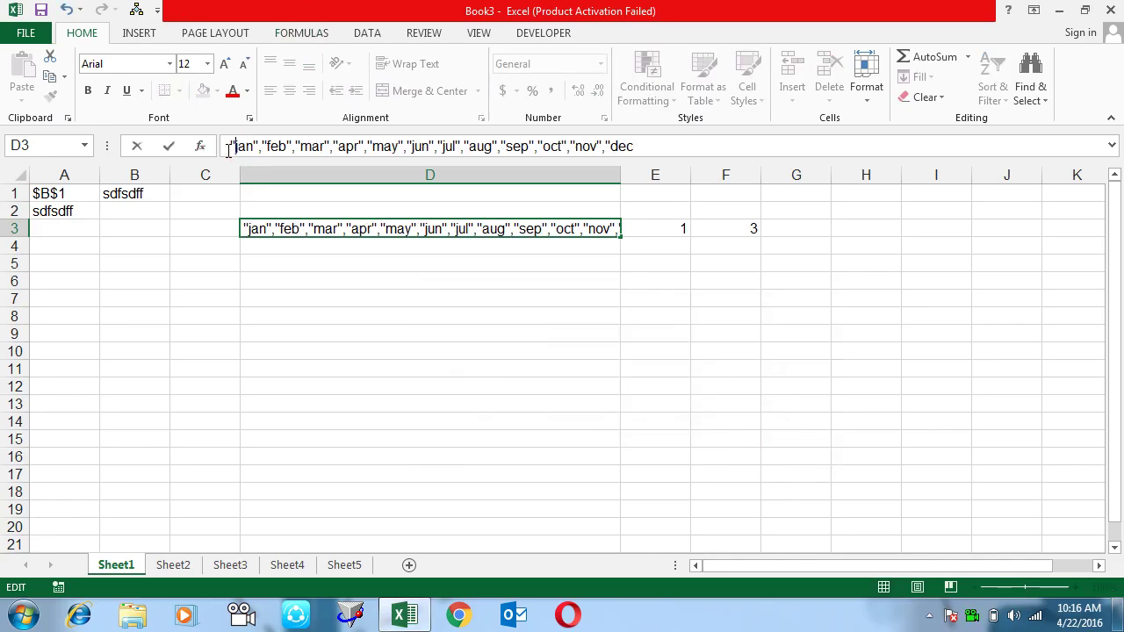
click(658, 146)
text(")
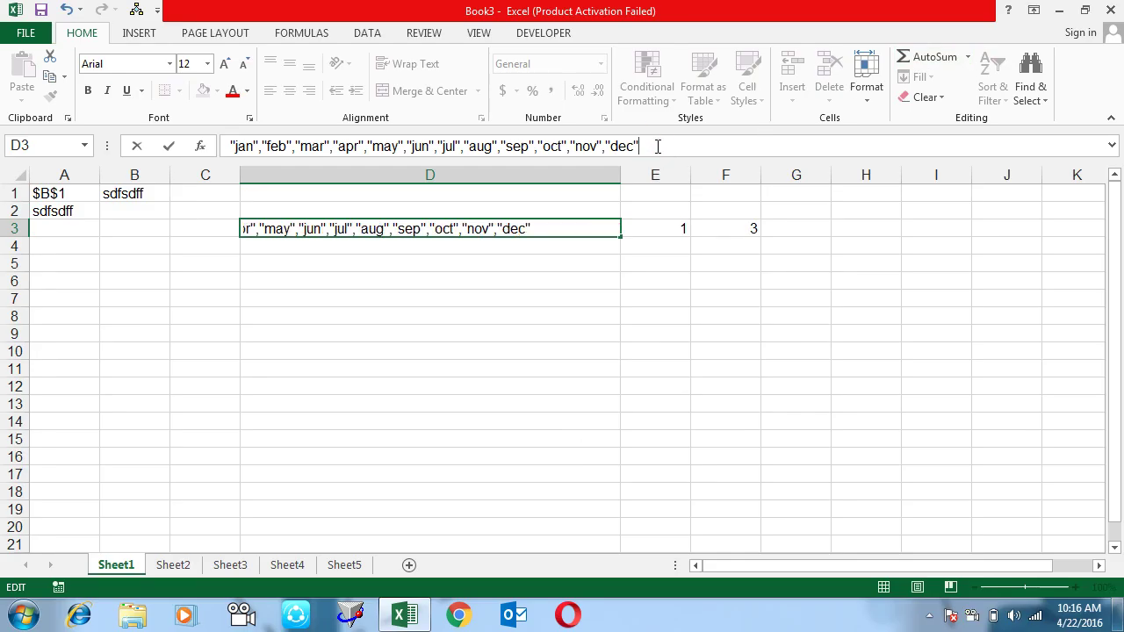
key(shift+Left)
key(shift+Left)
key(shift+Left)
key(shift+Left)
key(shift+Left)
key(shift+Left)
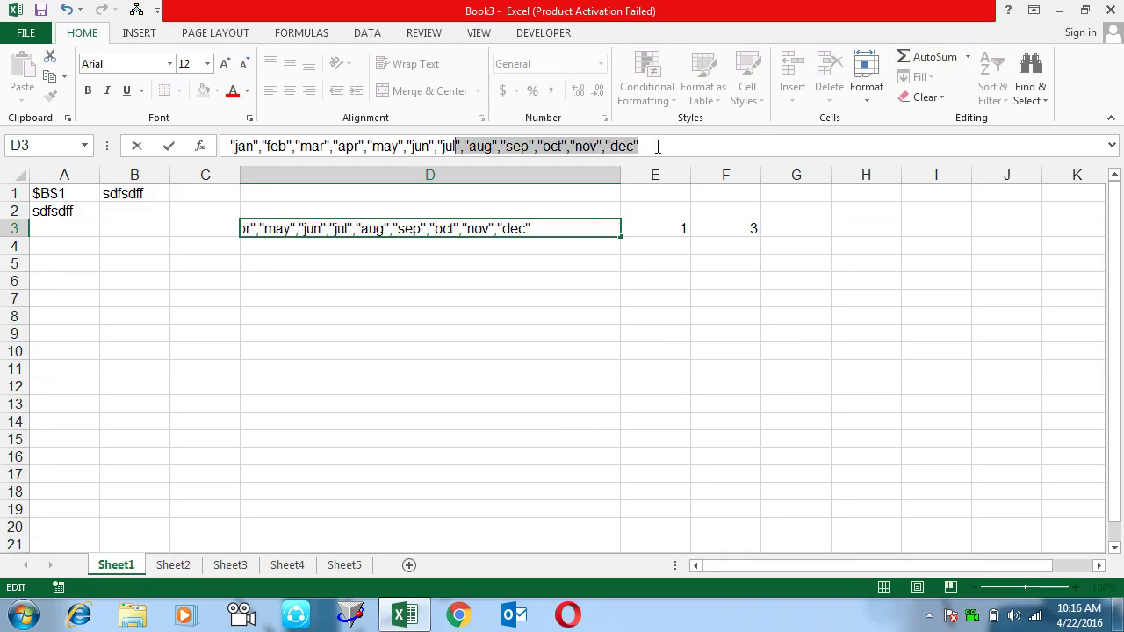
key(shift+Left)
key(shift+Left)
key(shift+Left)
key(shift+Left)
key(shift+Left)
key(shift+Left)
key(shift+Left)
key(shift+Left)
key(shift+Left)
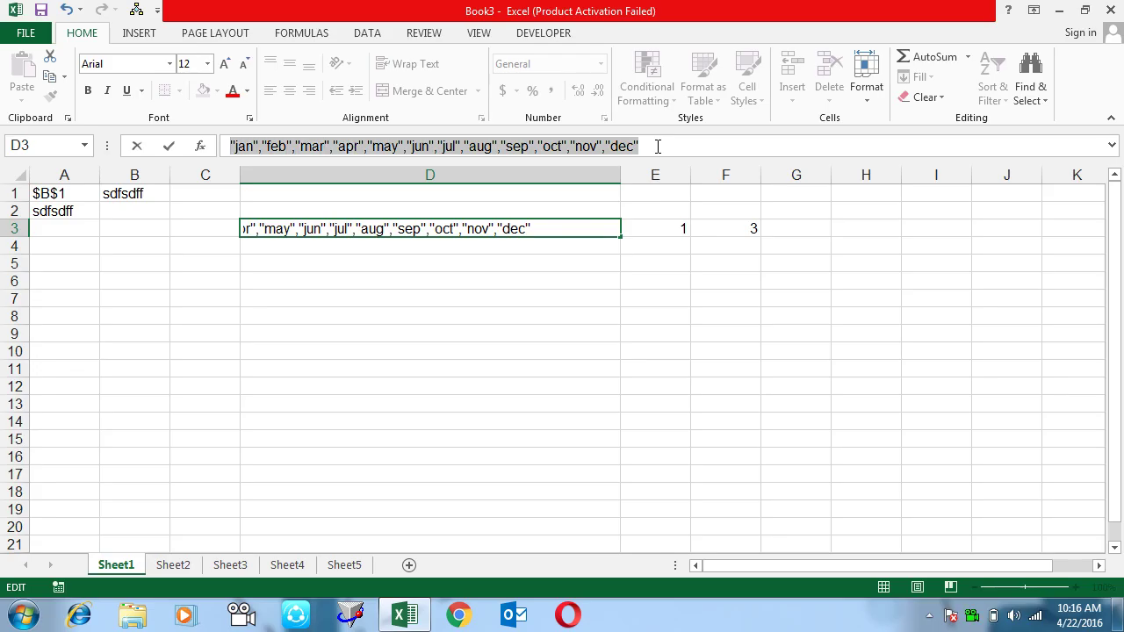
key(ctrl+x)
Replace the 1–9 arguments of F3's CHOOSE formula with the pasted month list
key(Return)
key(Up)
key(Right)
key(Right)
key(F2)
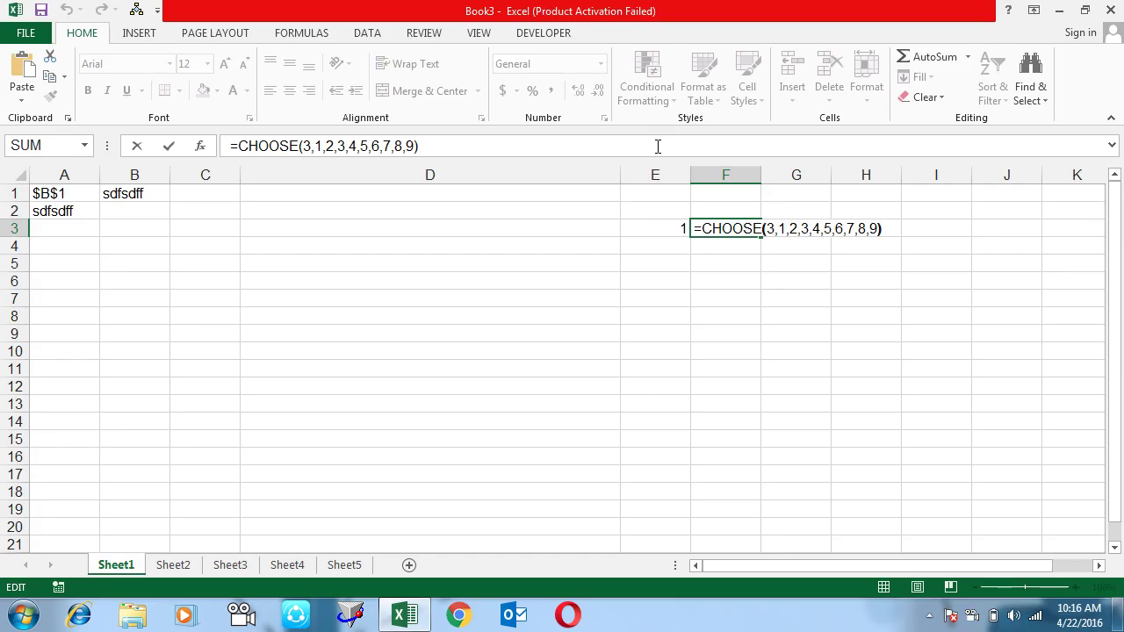
key(Left)
key(Left)
key(shift+Left)
key(shift+Left)
key(shift+Left)
key(shift+Left)
key(shift+Left)
key(shift+Left)
key(shift+Left)
key(ctrl+v)
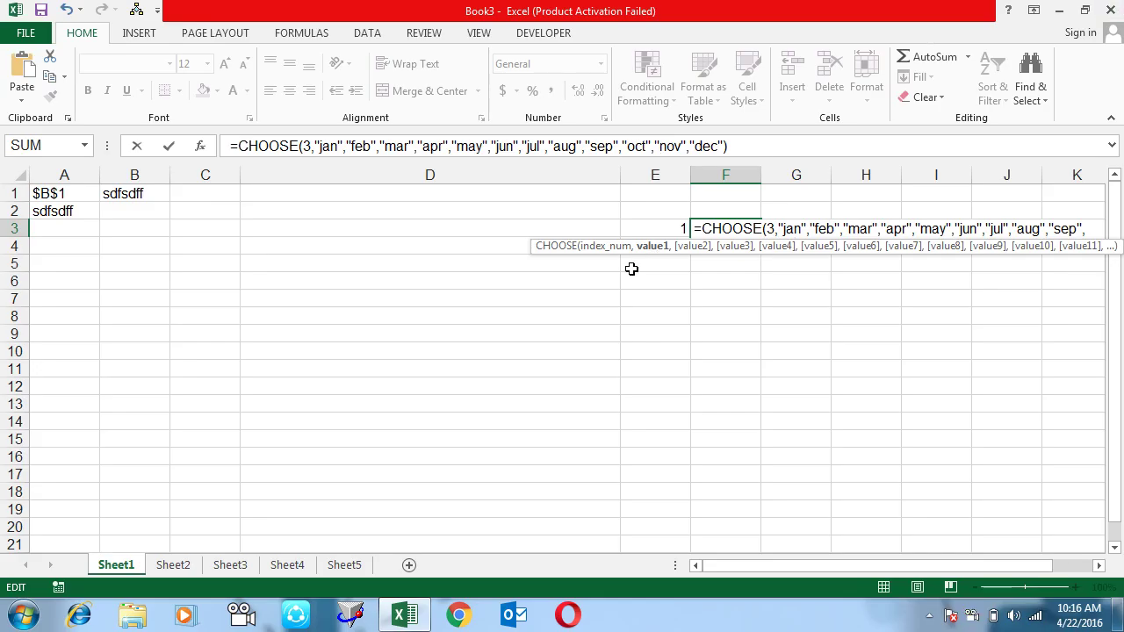
Change the CHOOSE index from 3 to E3 so F3 shows jan
click(771, 229)
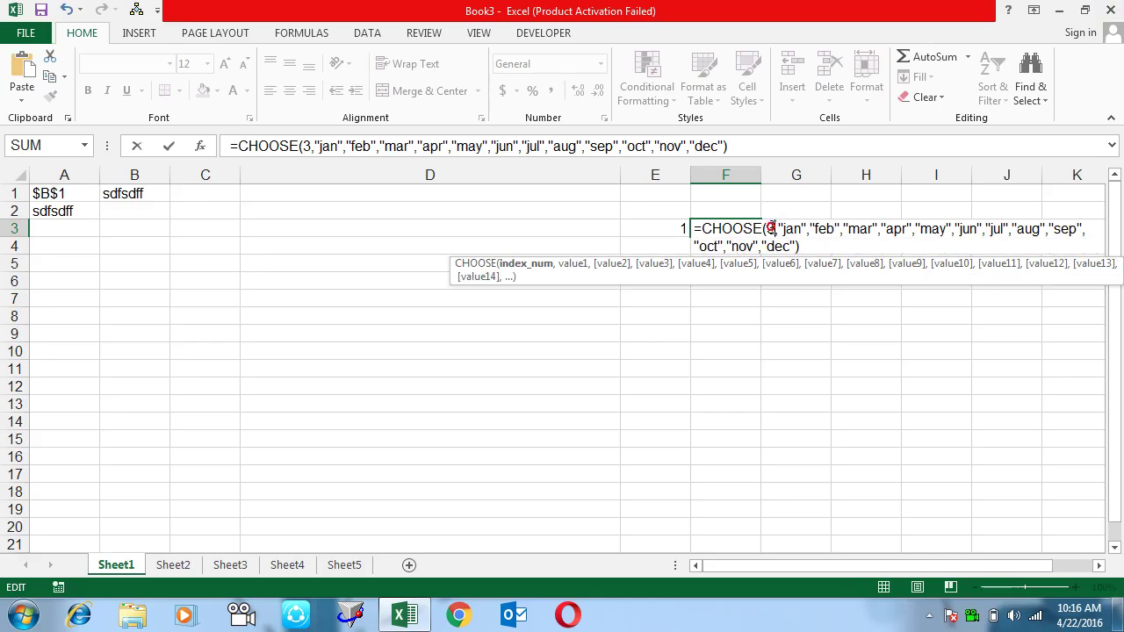
key(BackSpace)
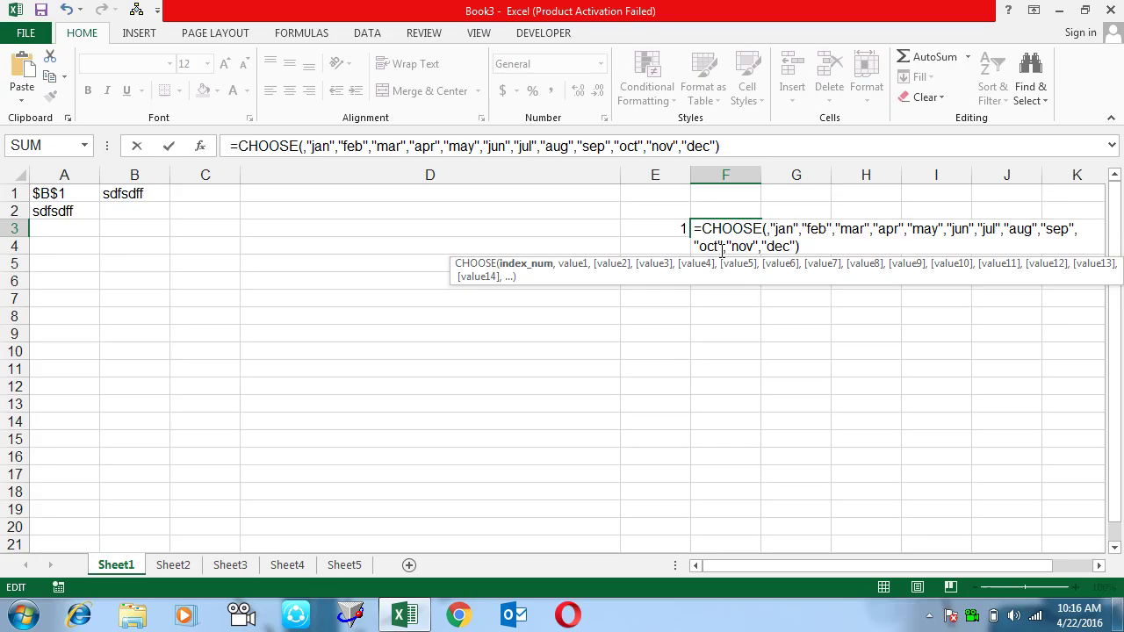
click(679, 228)
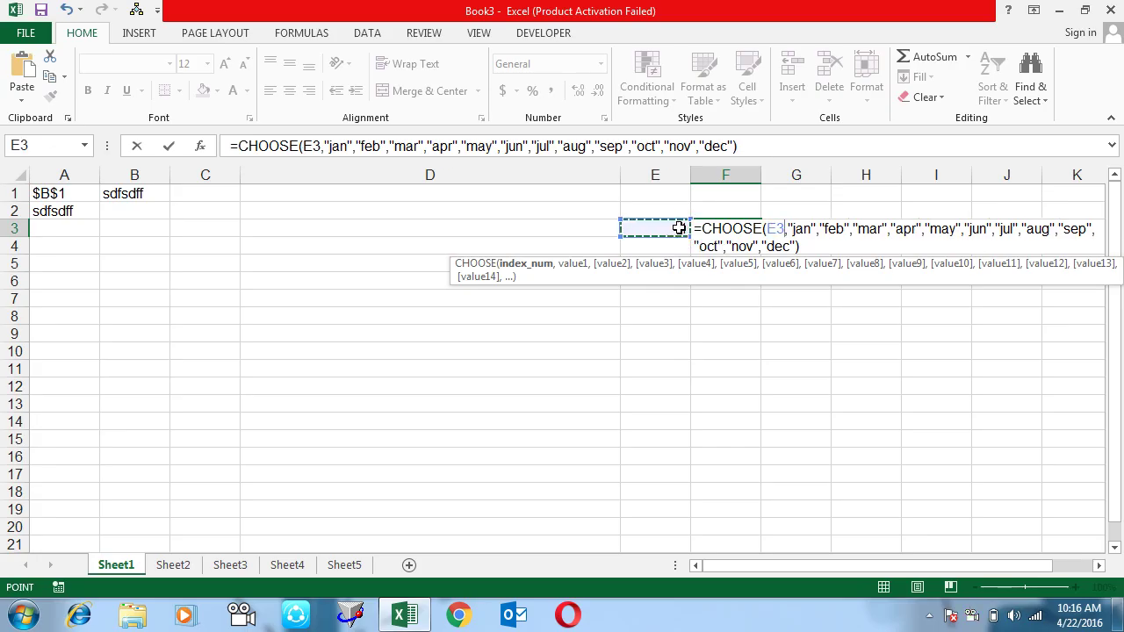
key(Return)
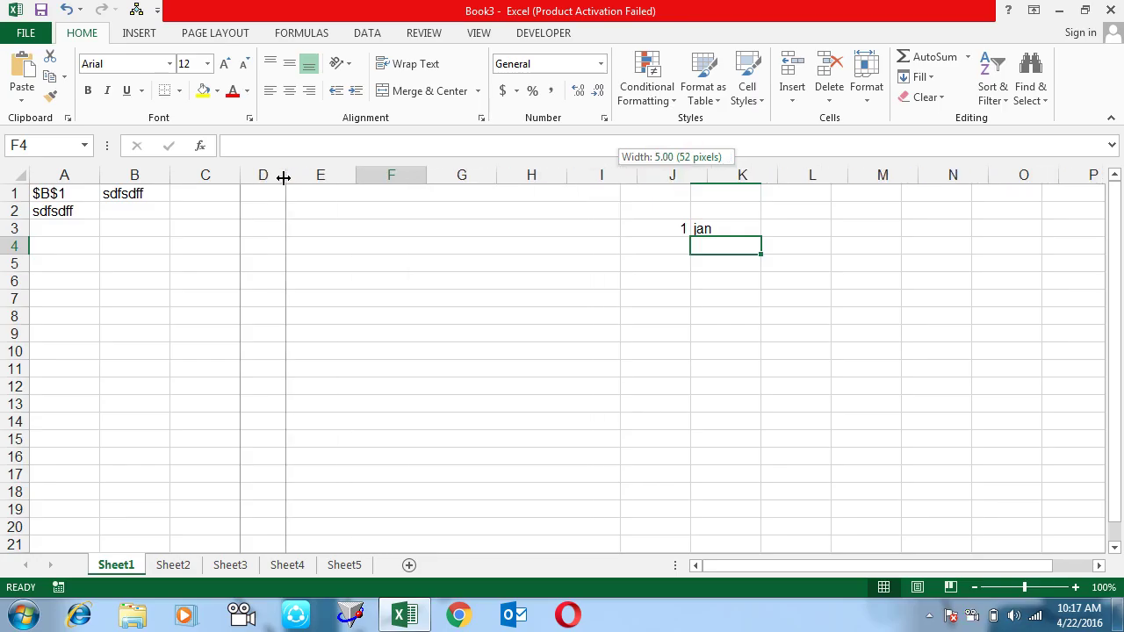
Narrow column D back to a small width
drag(618, 177, 284, 176)
key(Up)
key(Left)
key(Right)
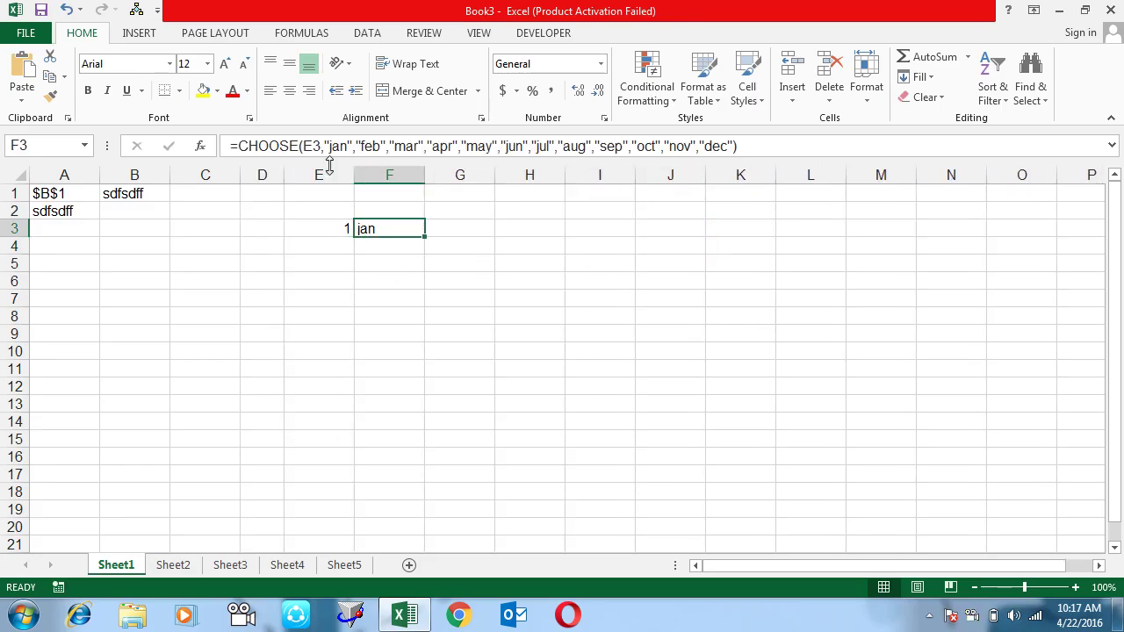
Try E3 index values 2, 3, 4 and 12, with F3 returning feb, mar, apr and dec
key(Left)
text(2)
key(Return)
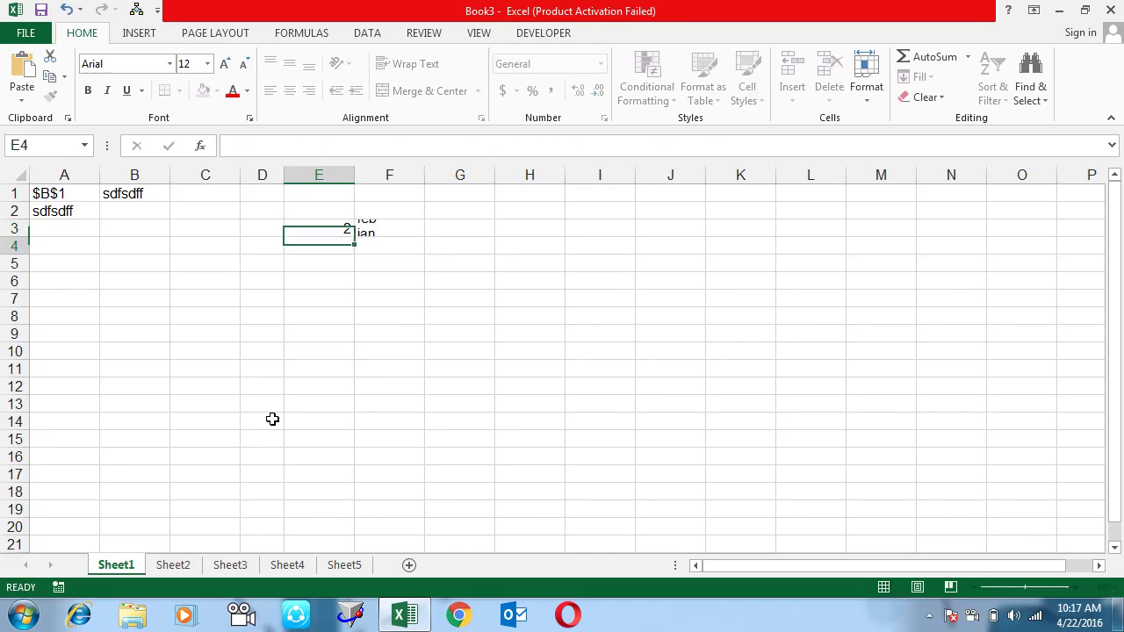
key(Up)
text(3)
key(Return)
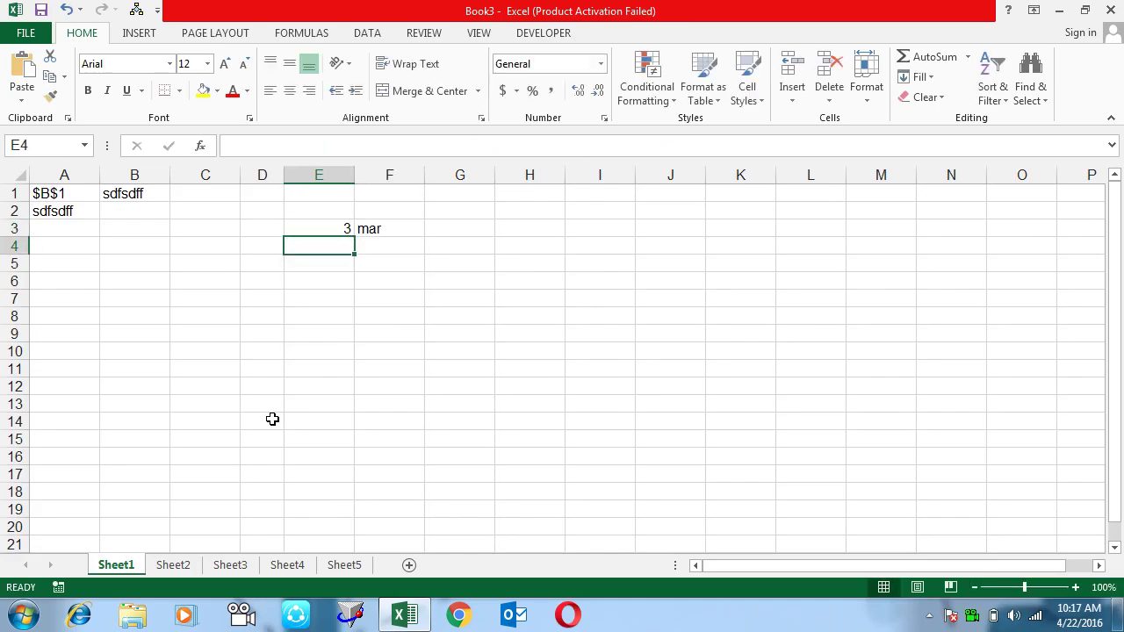
key(Up)
text(4)
key(Return)
key(Up)
text(12)
key(Return)
Review F3's CHOOSE formula without changing it
key(Up)
key(Right)
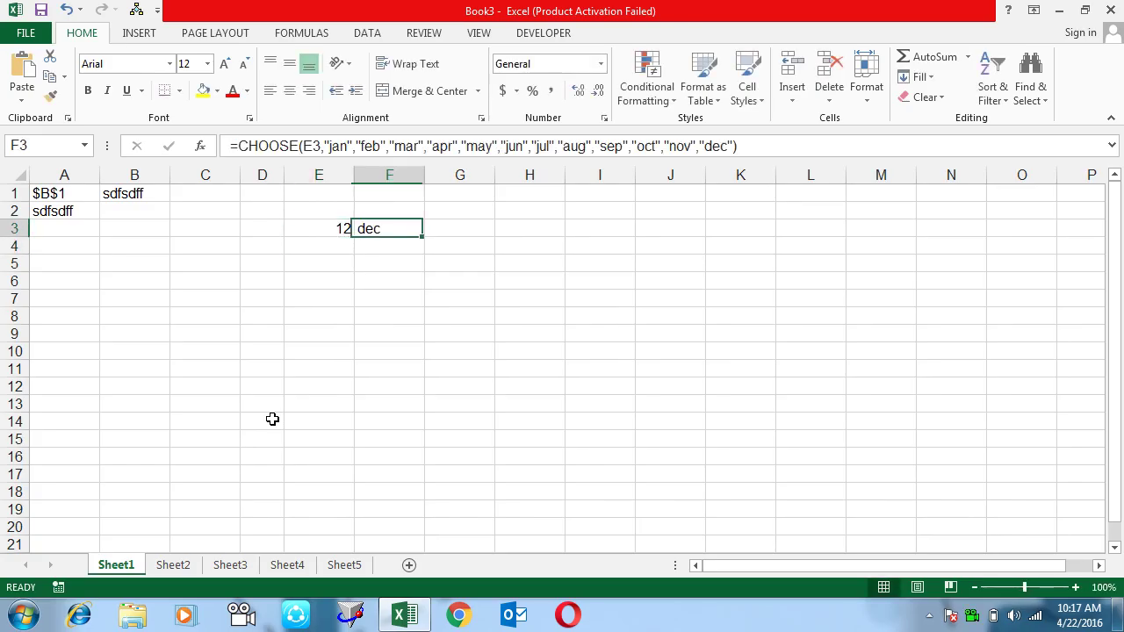
key(F2)
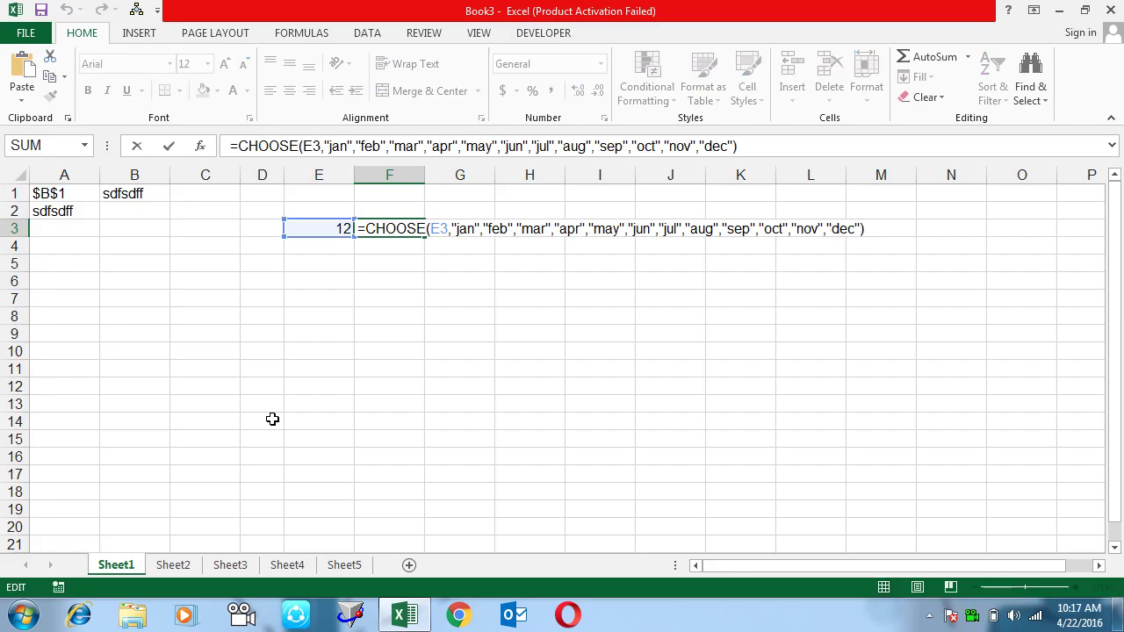
key(Escape)
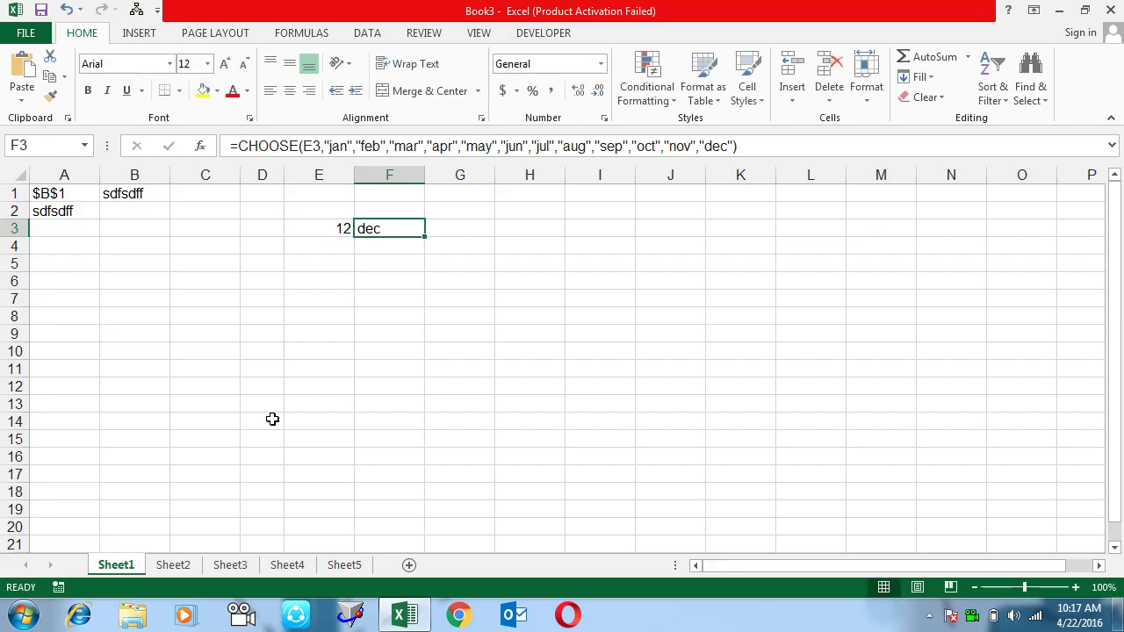
Browse the Formulas tab's Math & Trig and Lookup & Reference function lists, then select B5
click(135, 263)
click(301, 32)
click(384, 87)
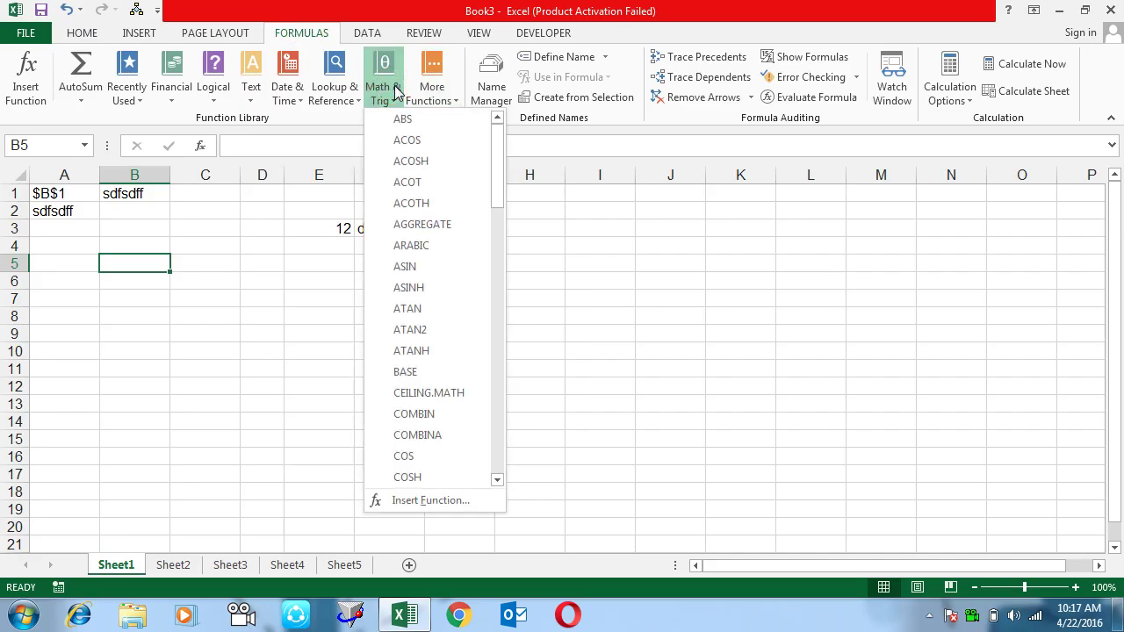
click(339, 84)
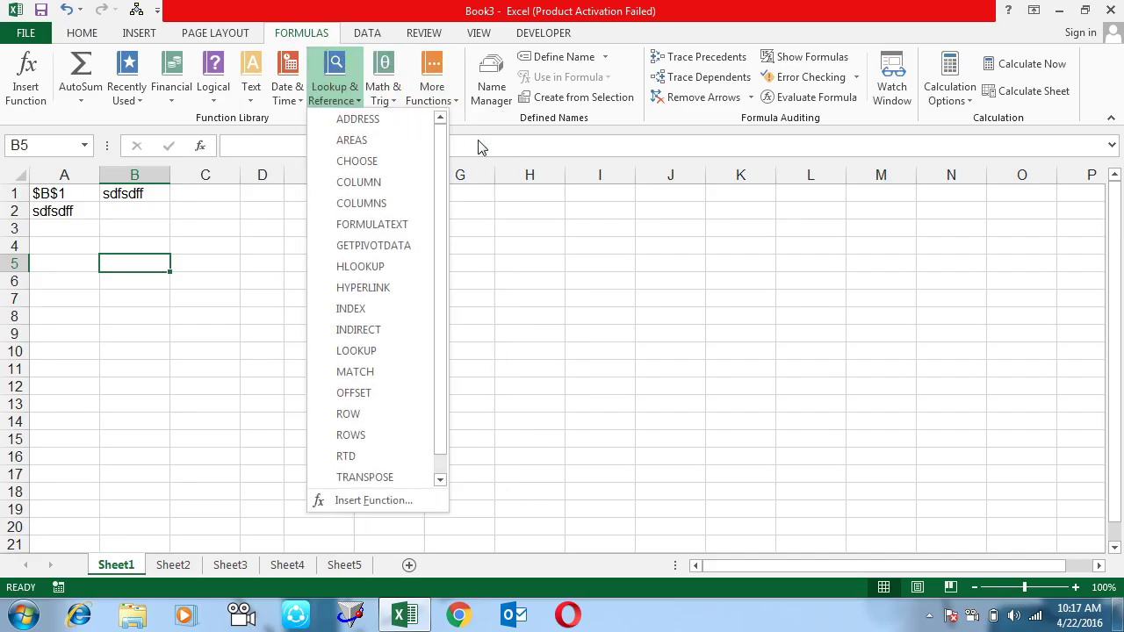
click(542, 309)
click(183, 315)
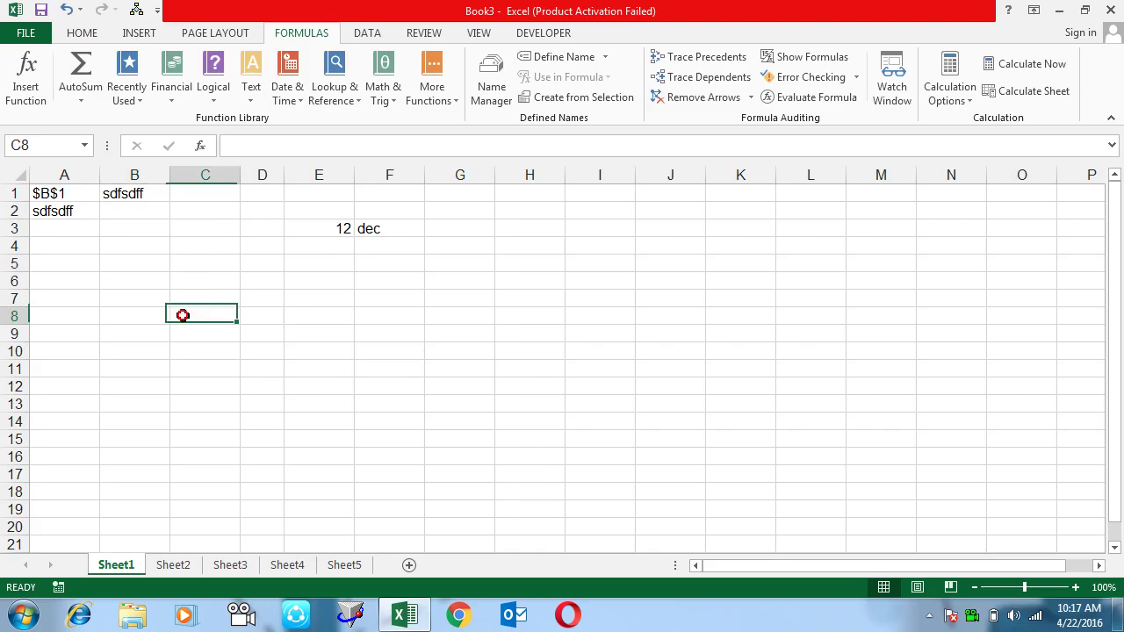
click(155, 261)
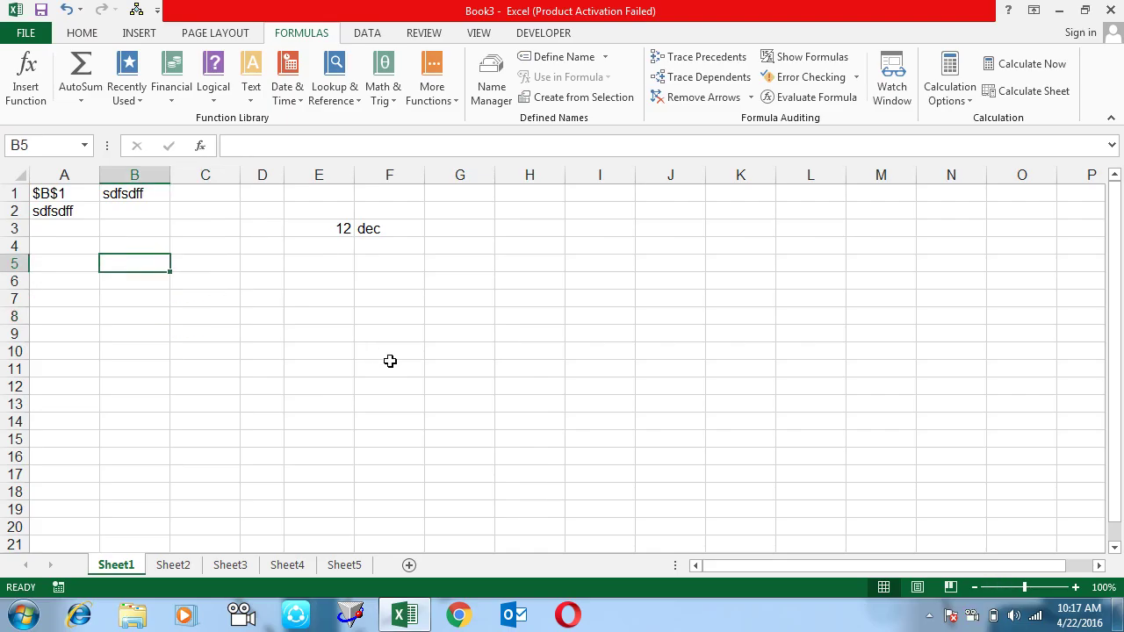
Try =ROW() and then =ROW(F10) in B5, then clear the cell
text(=row)
key(Tab)
key(Return)
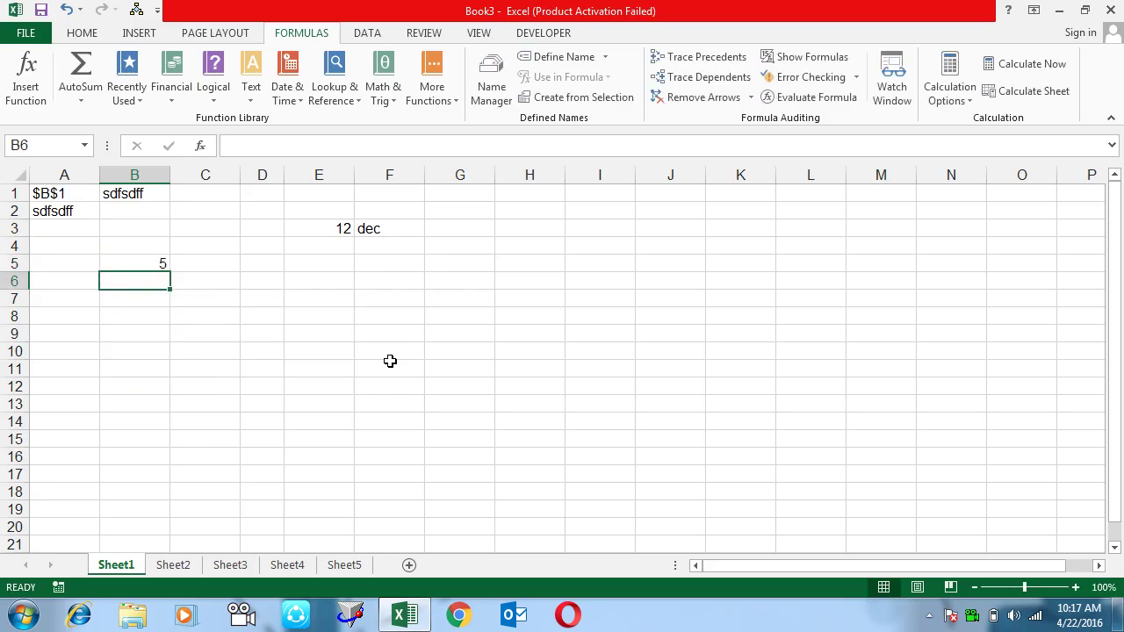
key(Up)
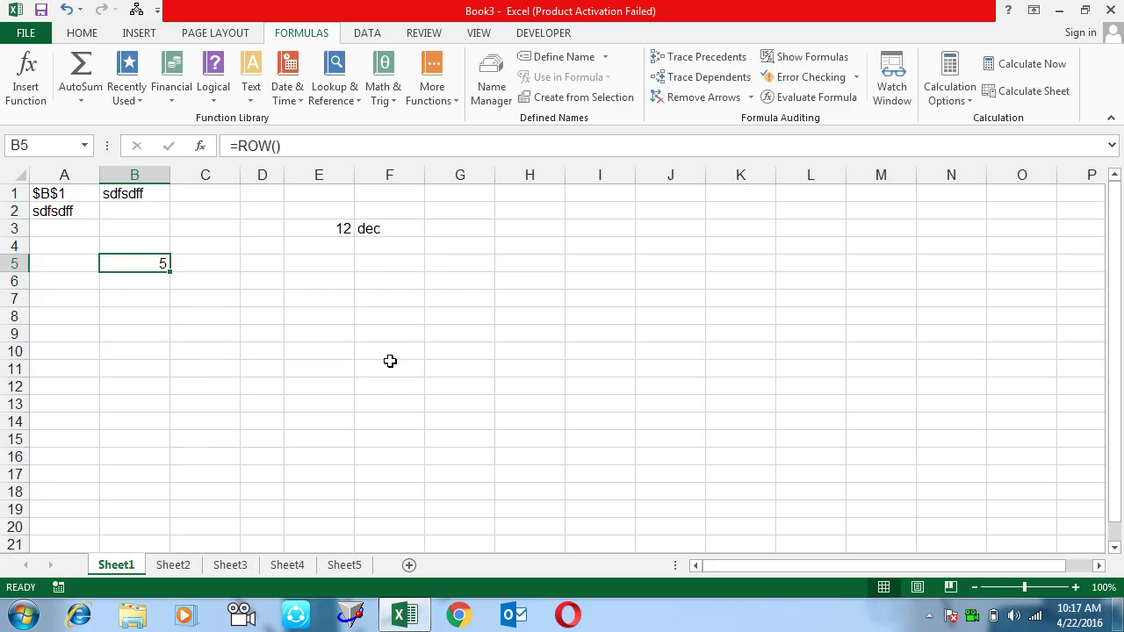
text(=row)
key(Tab)
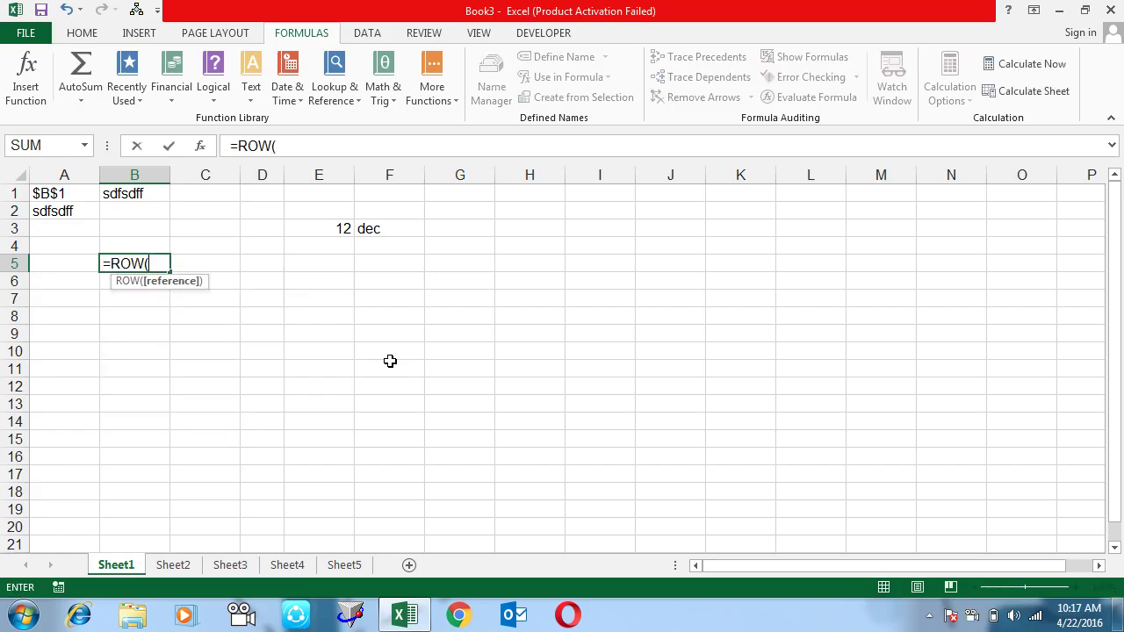
click(360, 355)
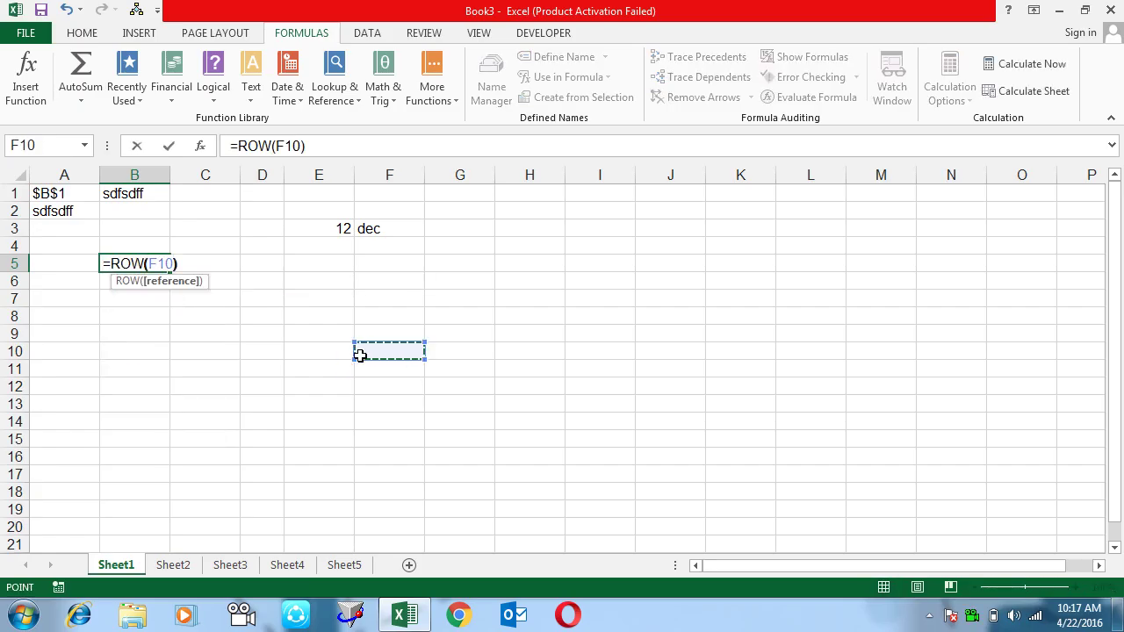
key(Return)
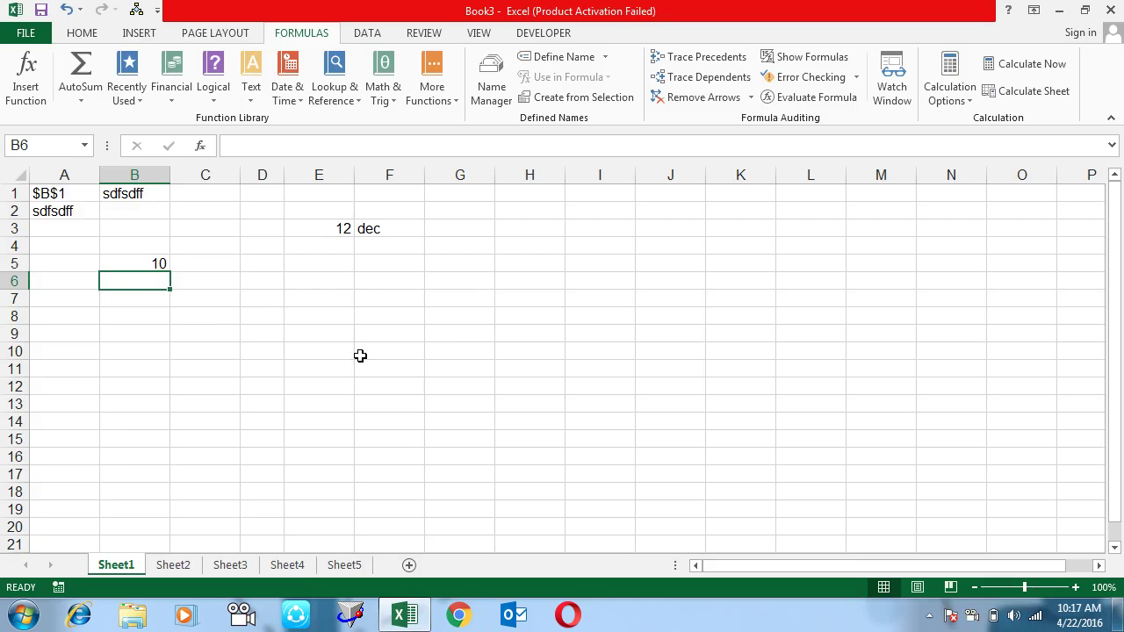
key(Up)
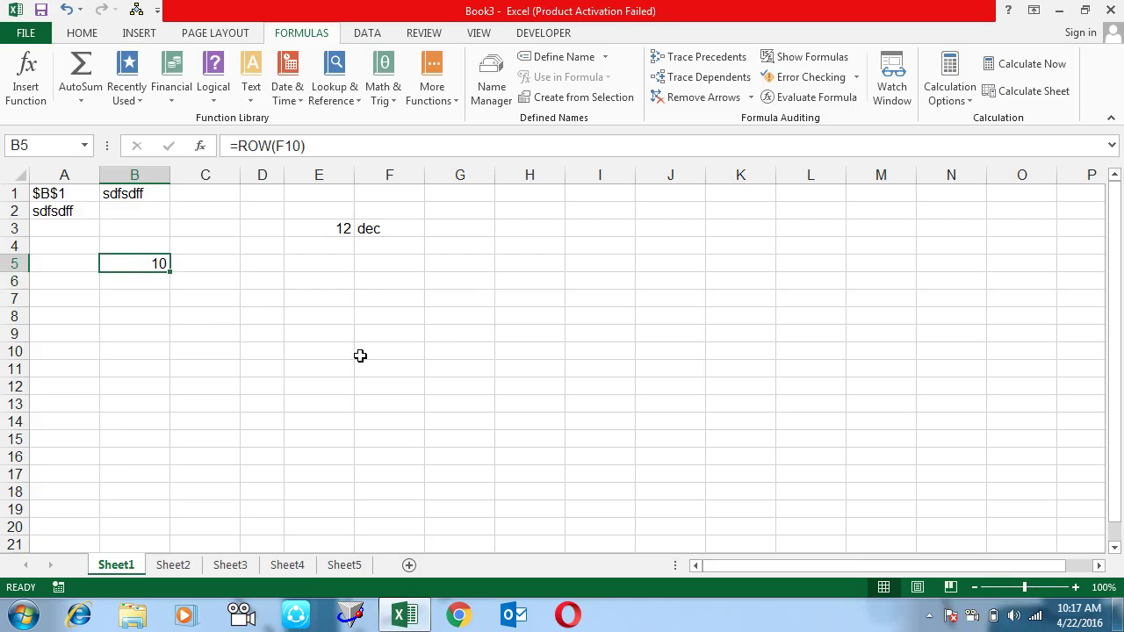
key(Delete)
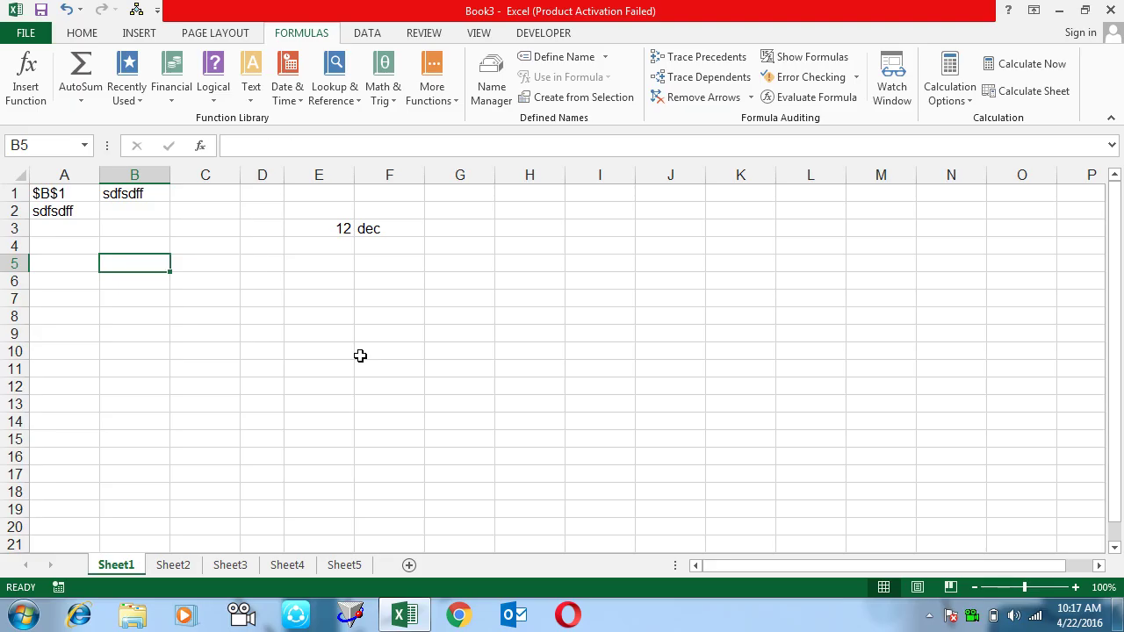
Try =COLUMN(F10) in B5, clear it, and switch to Sheet2
text(=colu)
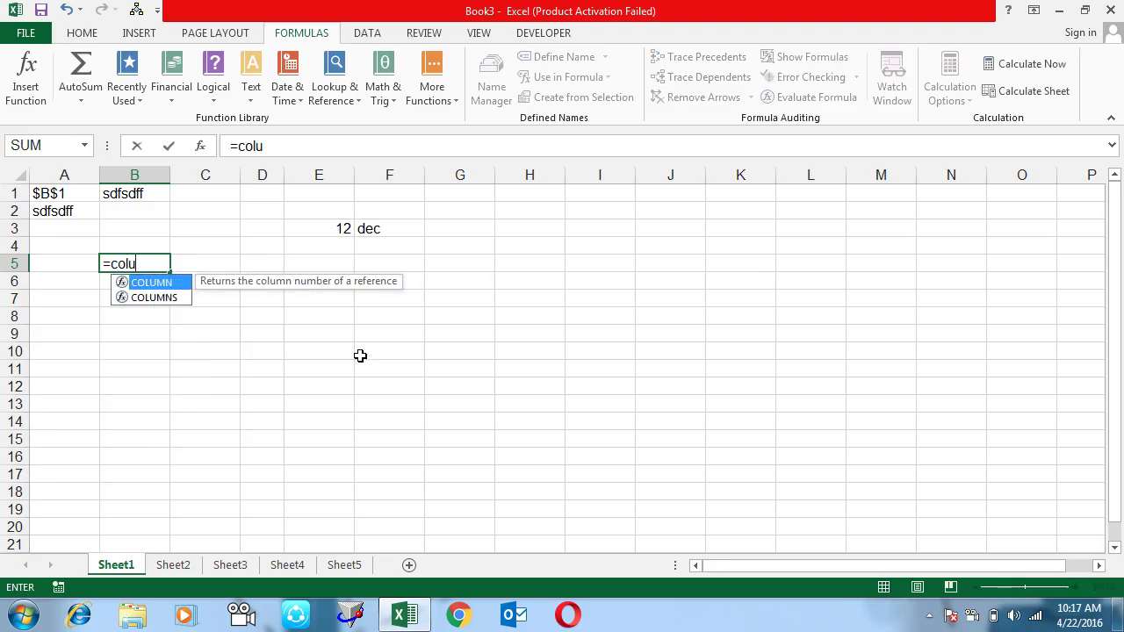
key(Tab)
key(Return)
key(Up)
key(F2)
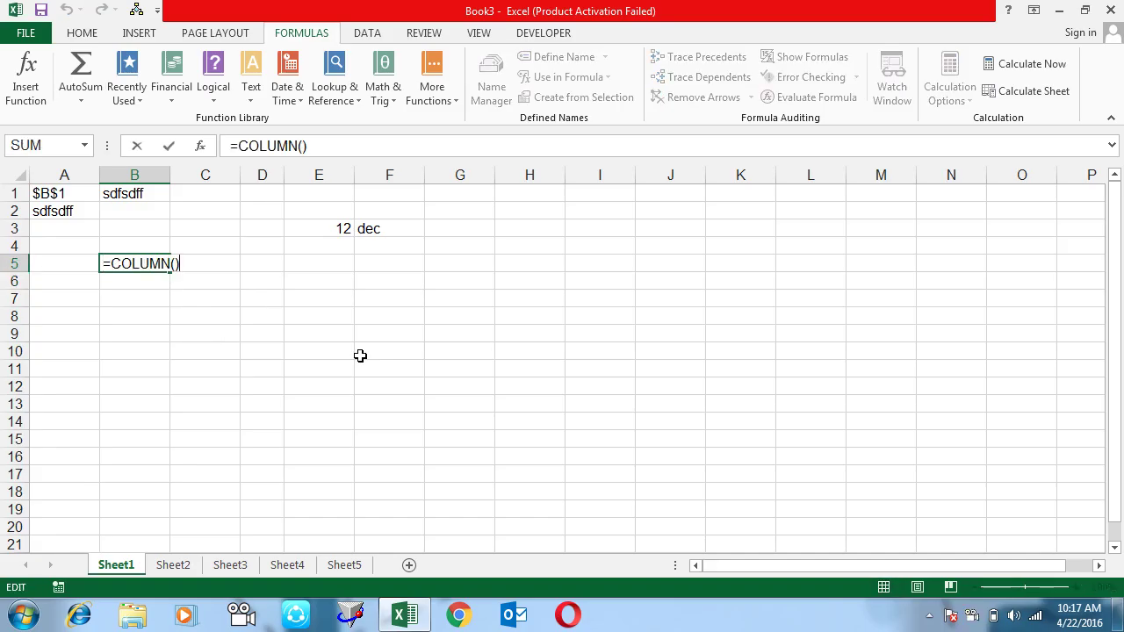
key(Left)
click(360, 355)
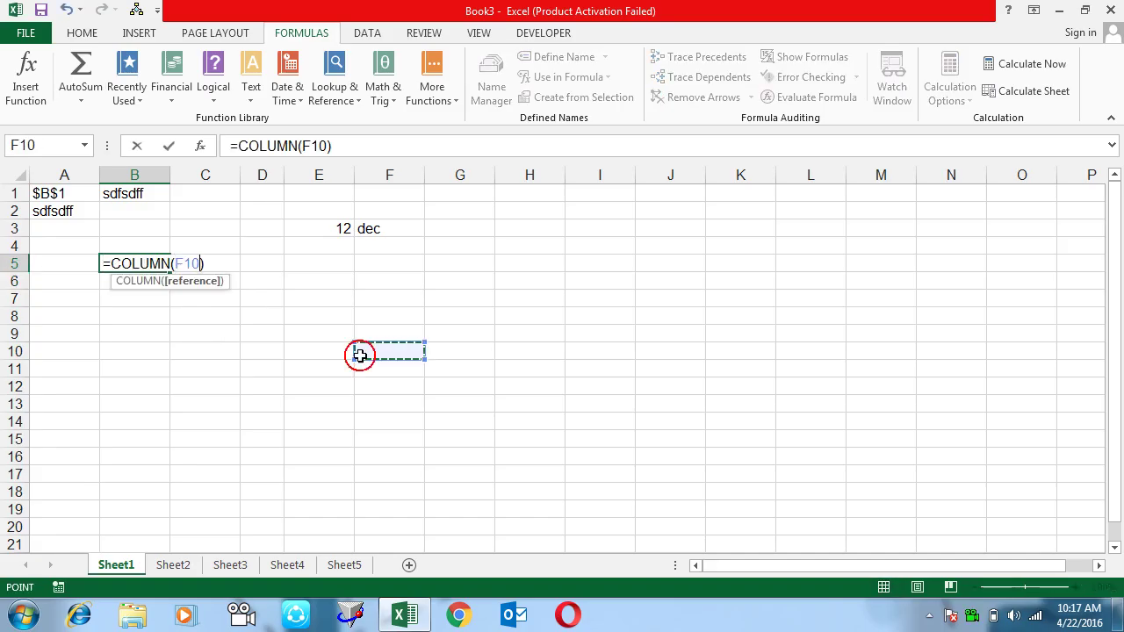
key(Return)
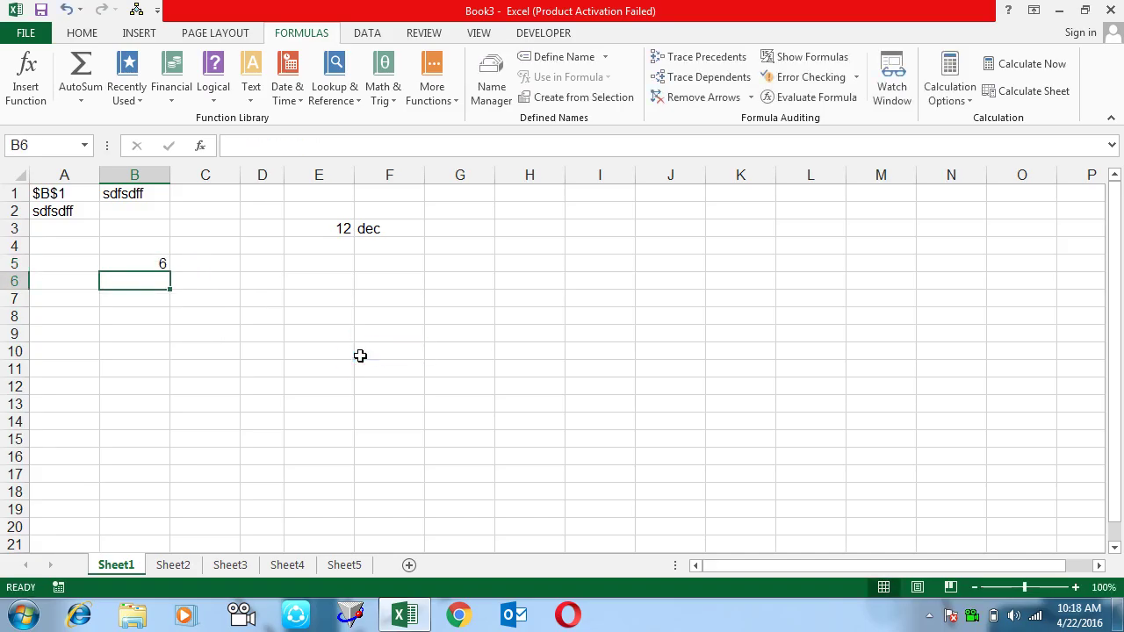
click(131, 261)
key(Delete)
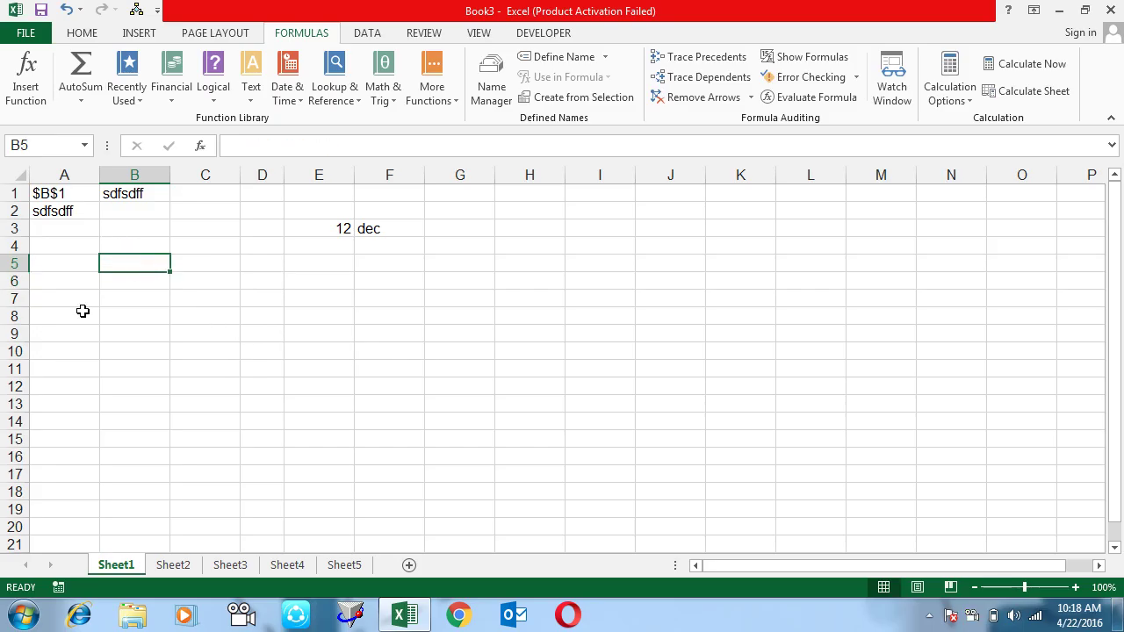
click(170, 565)
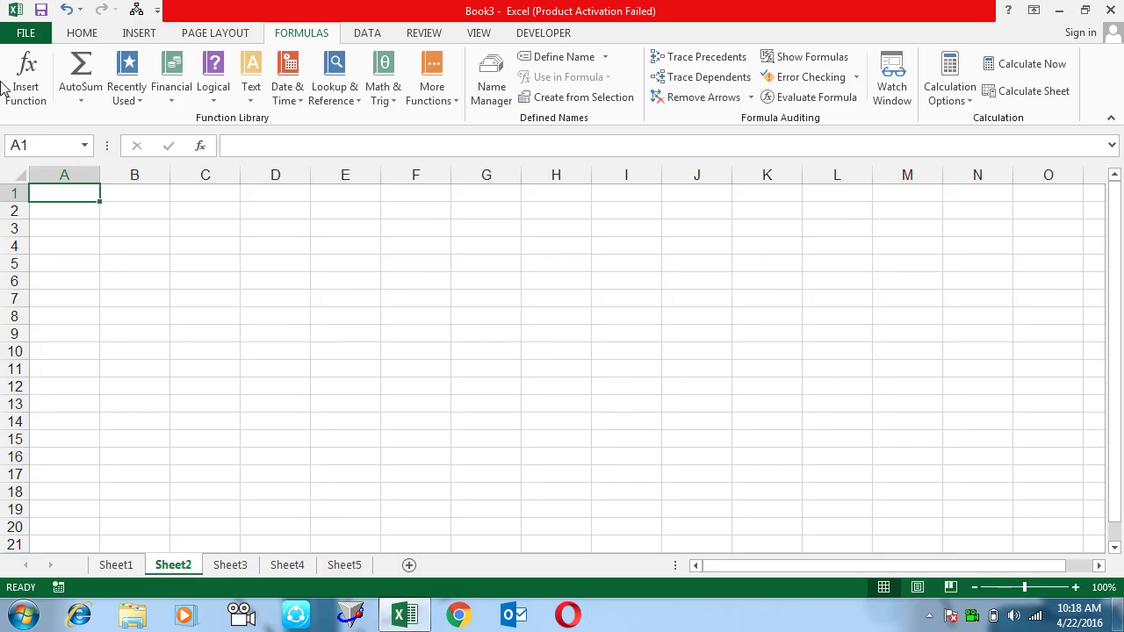
Fill B1:E17 at once with =RANDBETWEEN(10,90) and copy the resulting numbers
mouse_move(132, 193)
mouse_down()
mouse_move(358, 521)
mouse_move(328, 483)
mouse_up()
text(=ra)
key(Down)
key(Down)
key(Tab)
text(10,90)
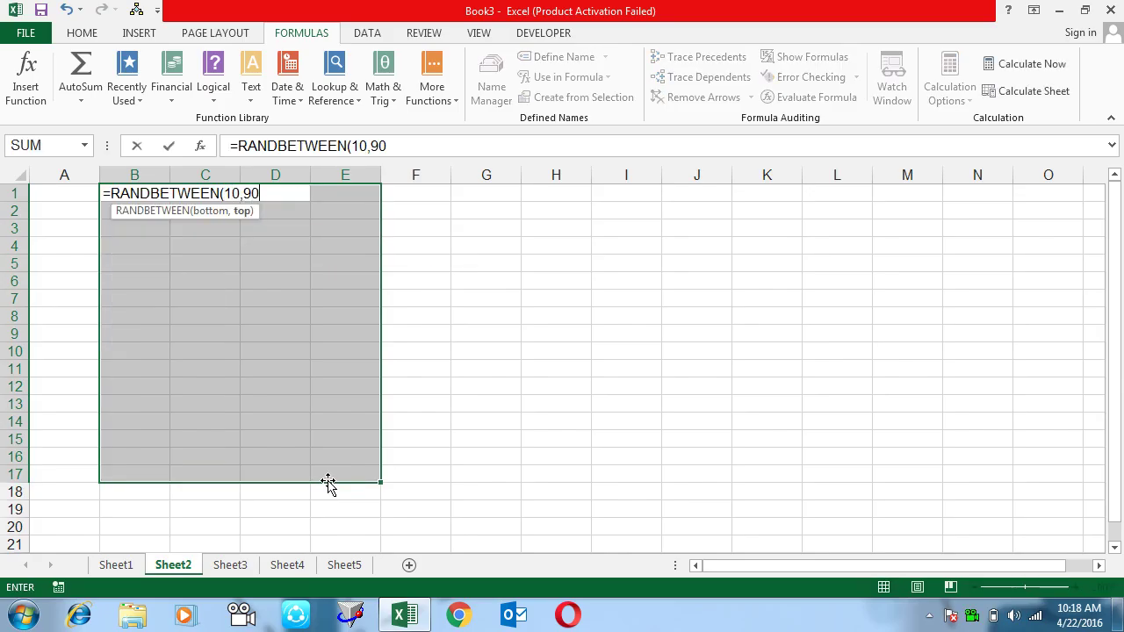
key(ctrl+Return)
key(ctrl+c)
key(ctrl+alt+v)
key(Return)
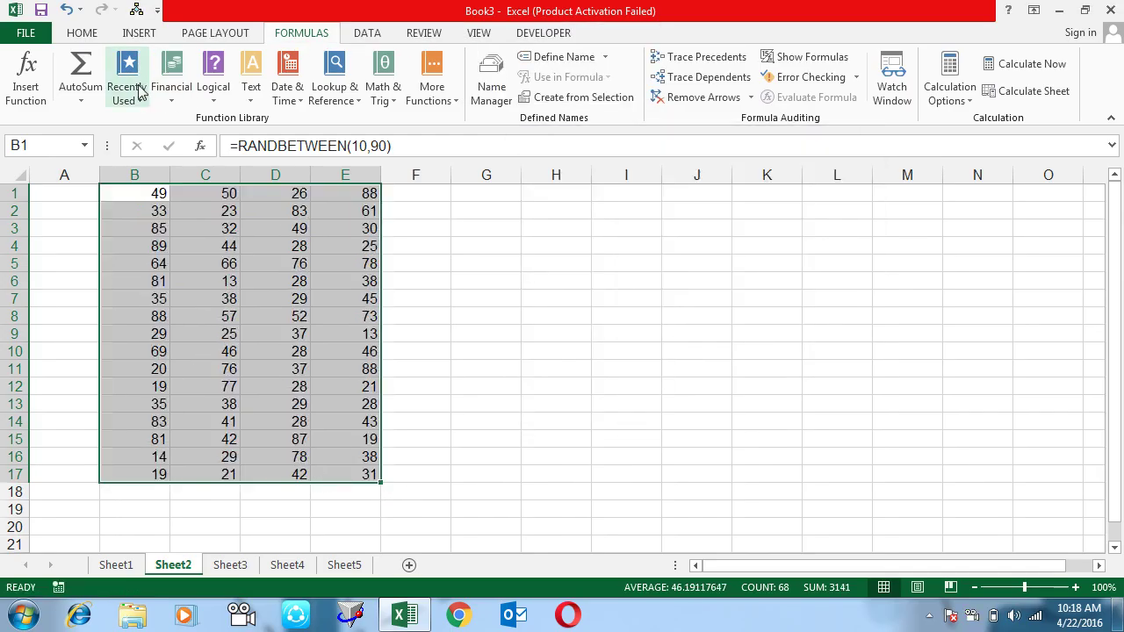
click(85, 193)
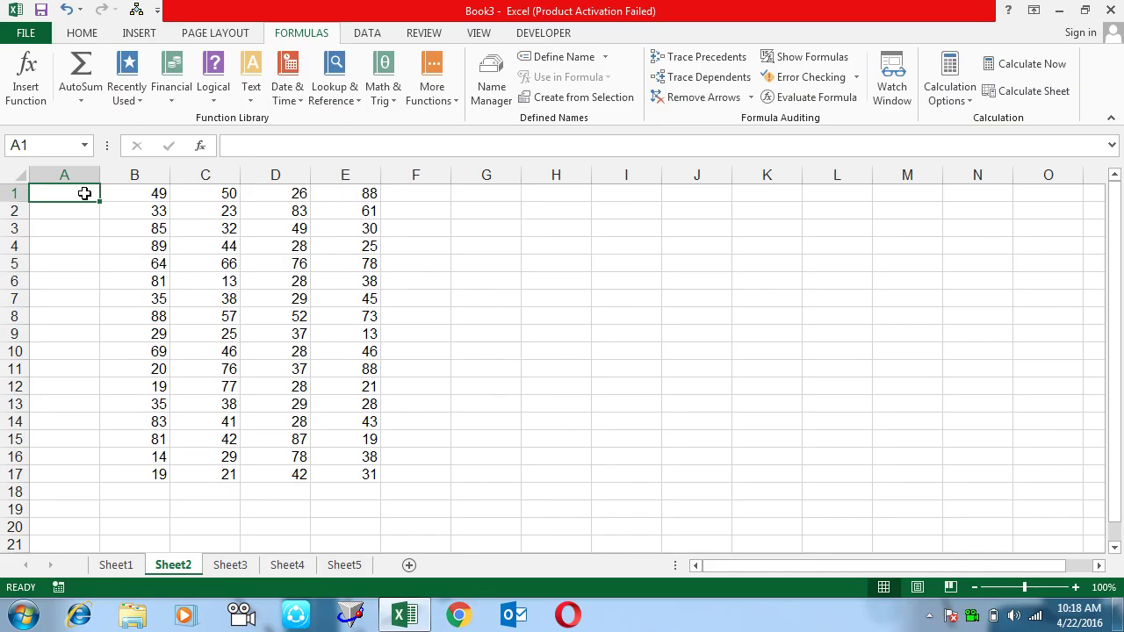
Enter =ROW() in A1 and copy it down through A17
text(=)
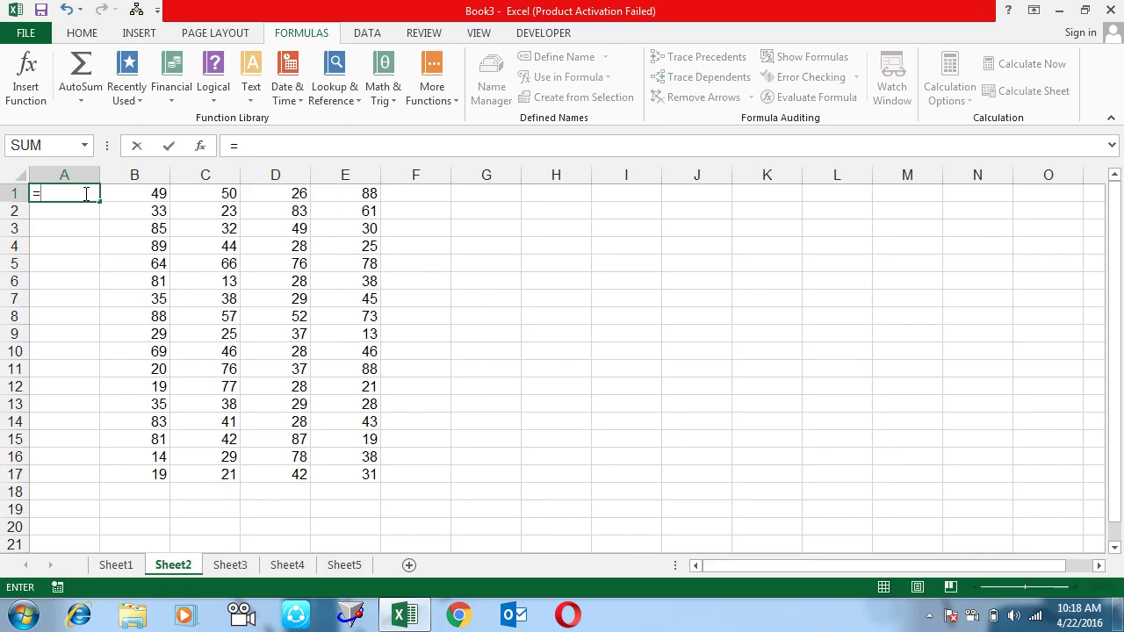
text(row)
key(Tab)
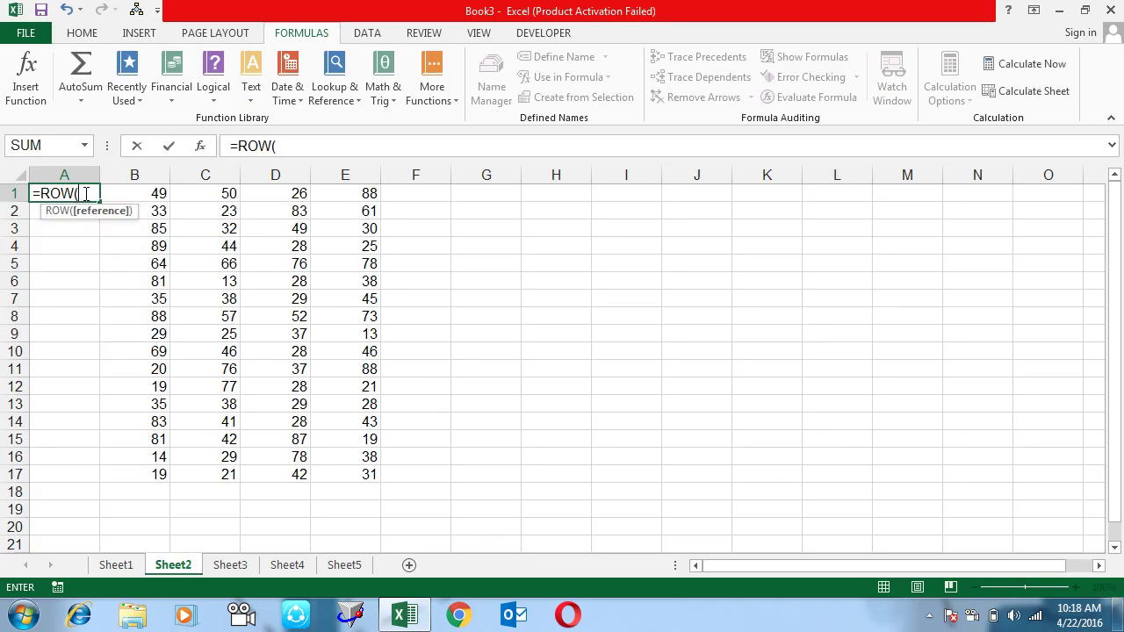
key(Return)
click(85, 193)
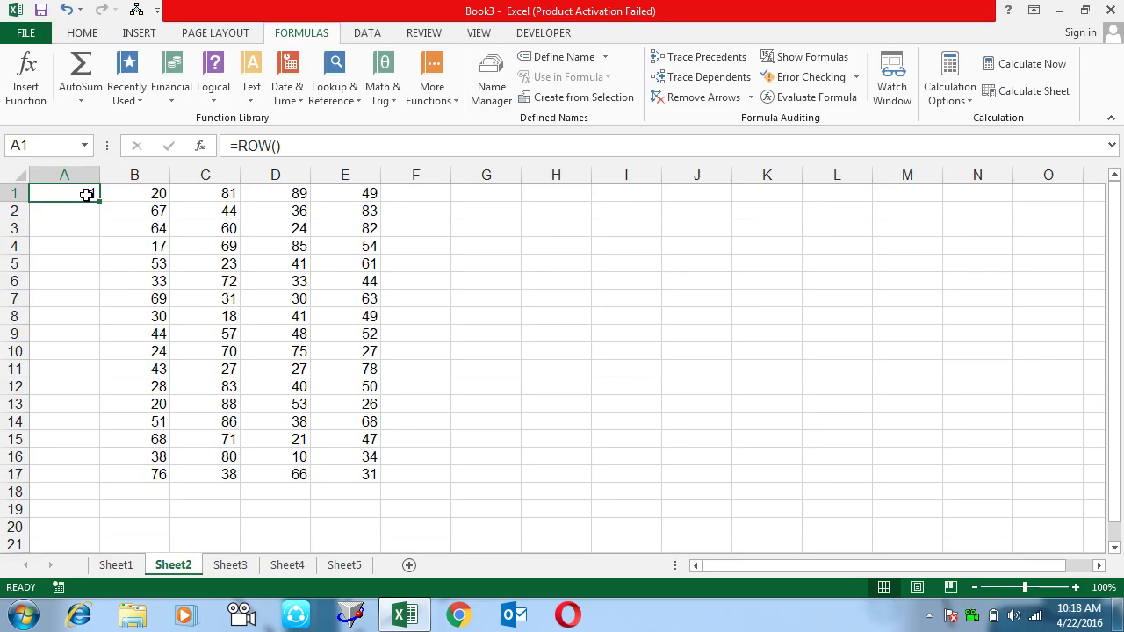
key(ctrl+c)
key(Right)
key(ctrl+Down)
key(Left)
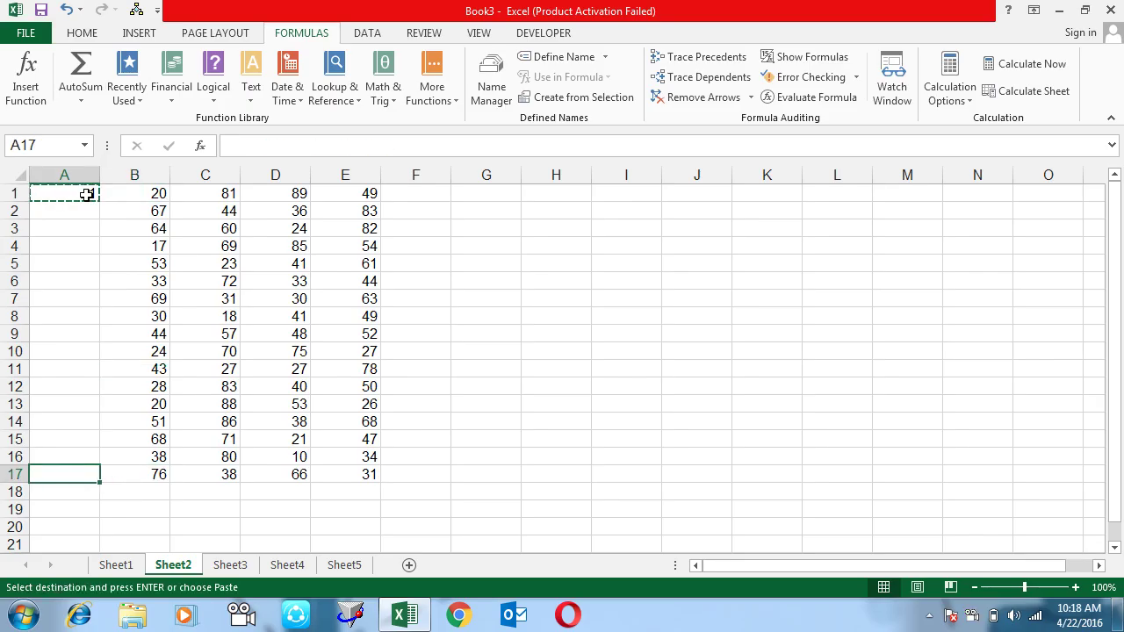
key(ctrl+shift+Up)
key(ctrl+v)
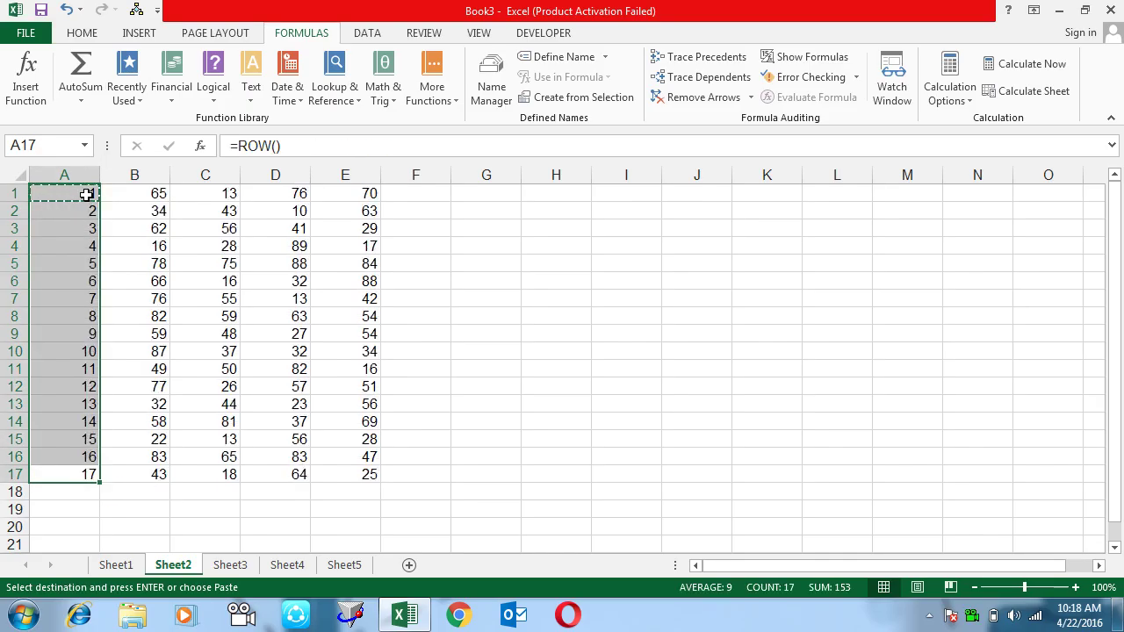
key(Escape)
Copy B1:E17 and paste it back as values to fix the random marks
key(Right)
key(Up)
key(ctrl+Up)
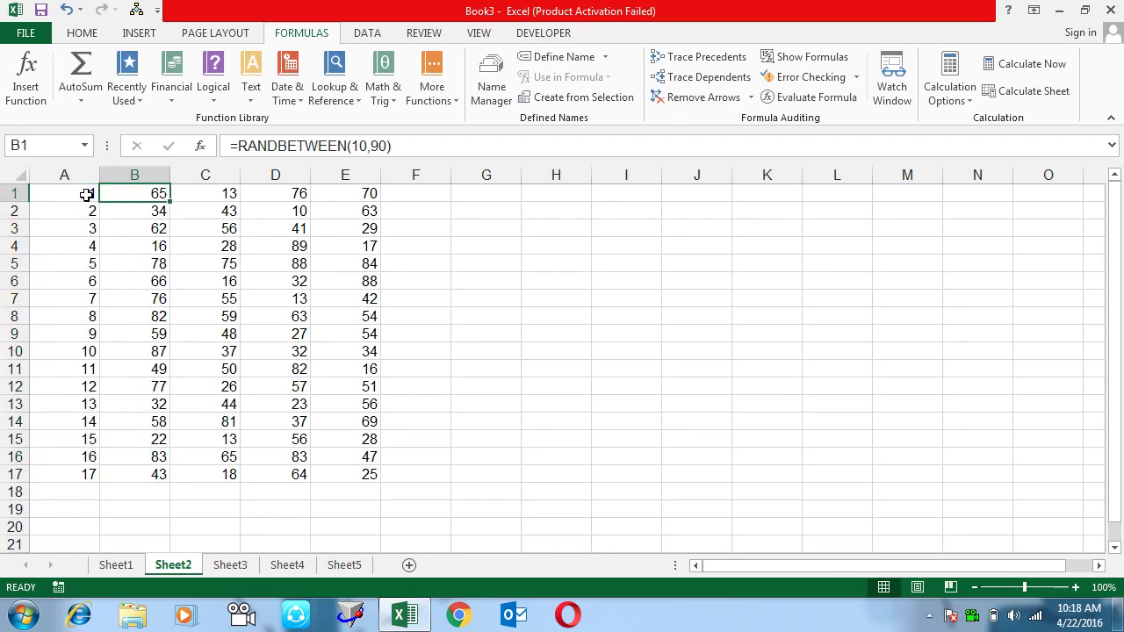
key(ctrl+shift+Right)
key(ctrl+shift+Down)
key(ctrl+c)
key(alt+e)
key(s)
key(v)
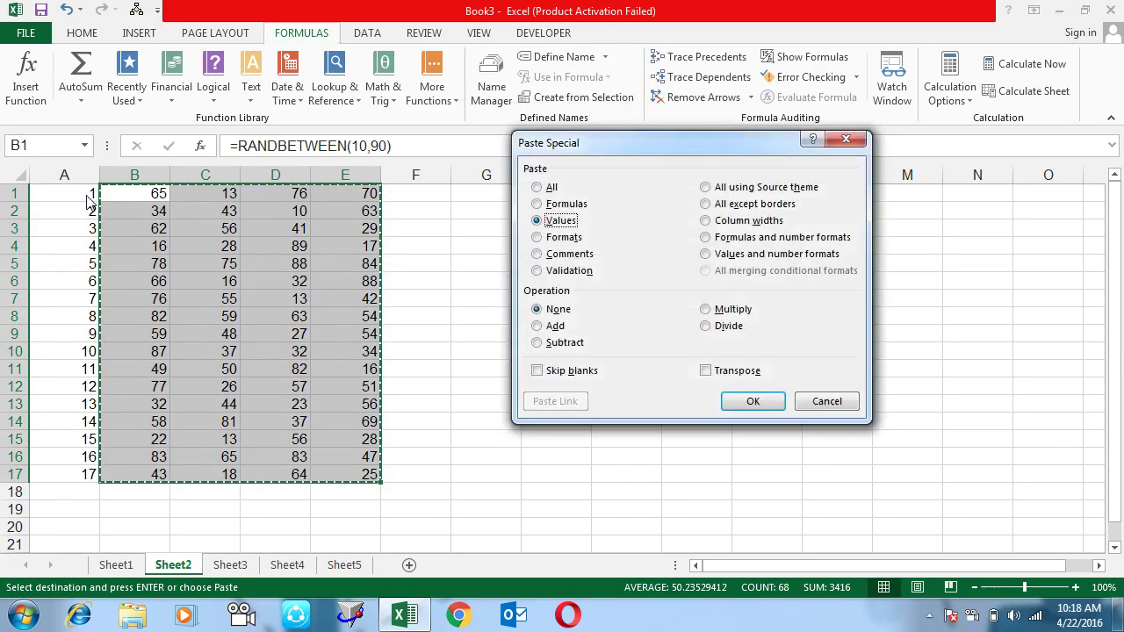
key(Return)
key(Escape)
key(Down)
key(Down)
key(Down)
key(Down)
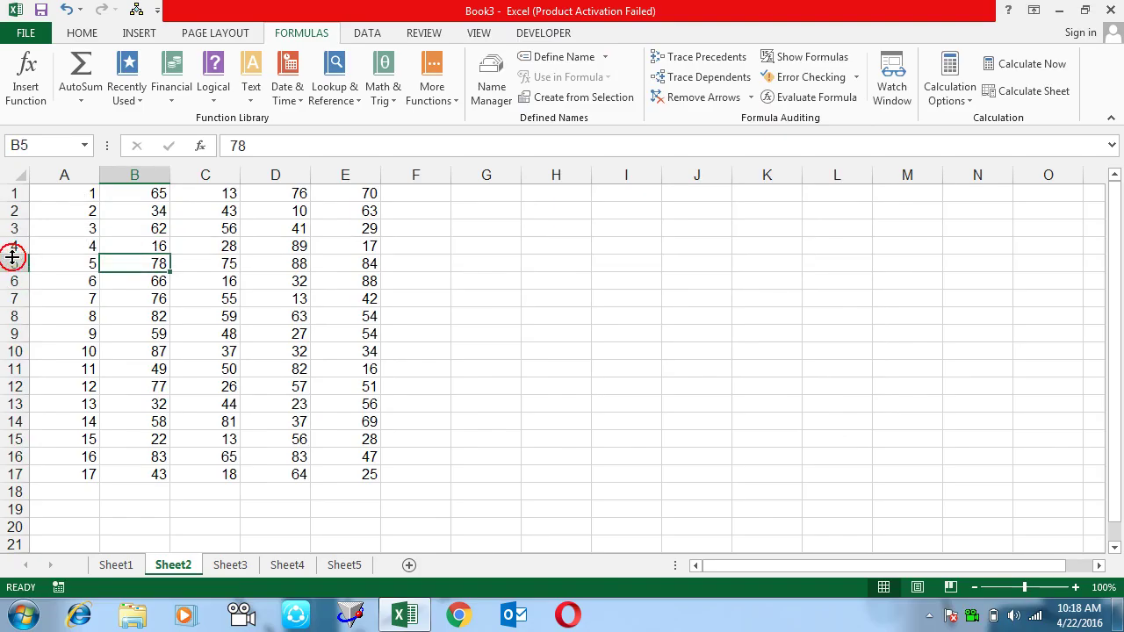
Delete row 5 and insert blank rows above the data, leaving six empty rows
click(17, 263)
key(alt+e)
key(d)
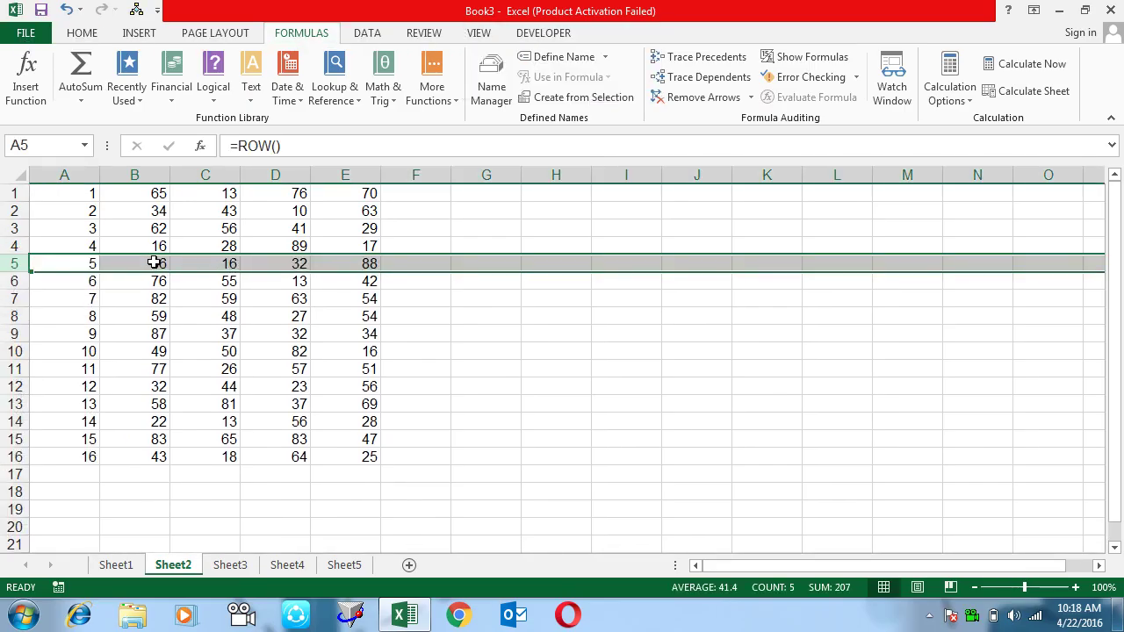
click(86, 264)
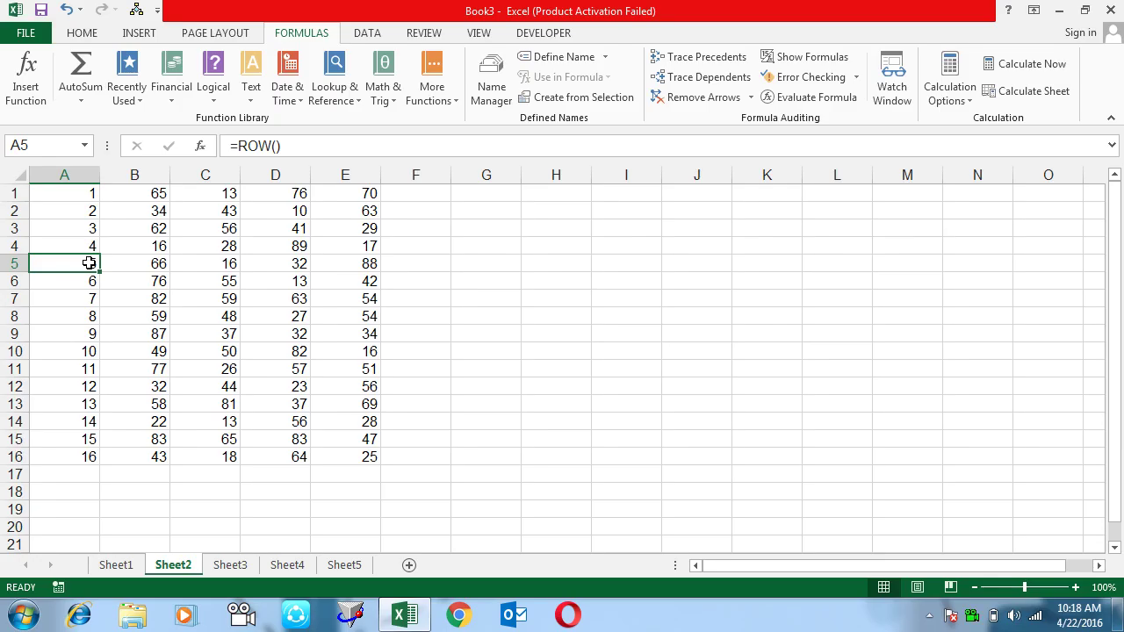
right_click(4, 195)
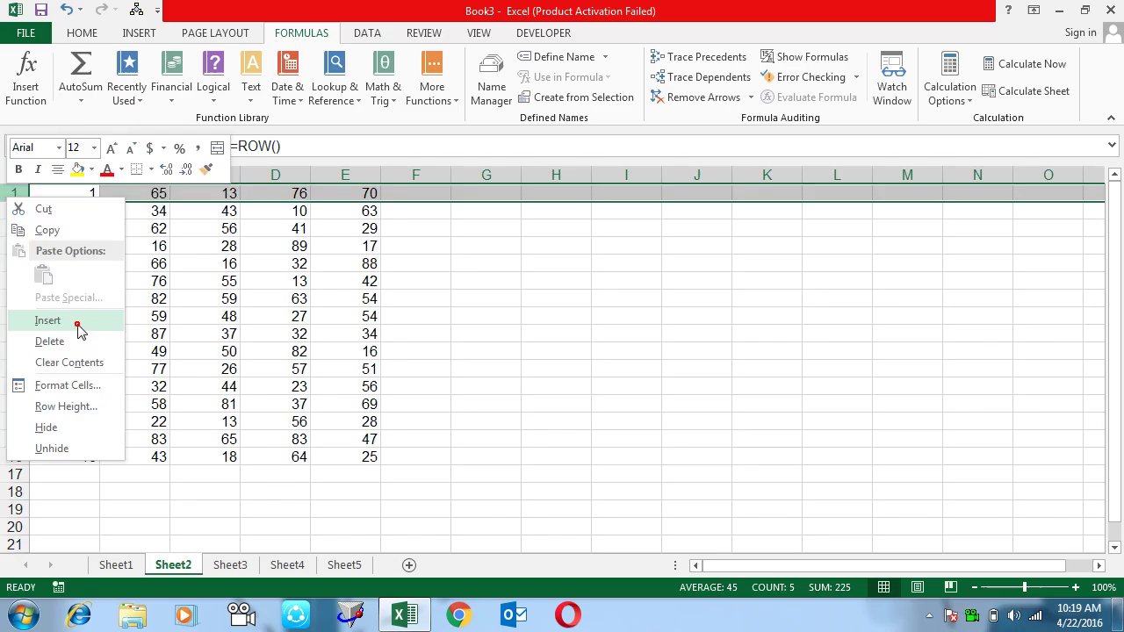
click(48, 320)
key(F4)
key(F4)
key(F4)
key(F4)
key(F4)
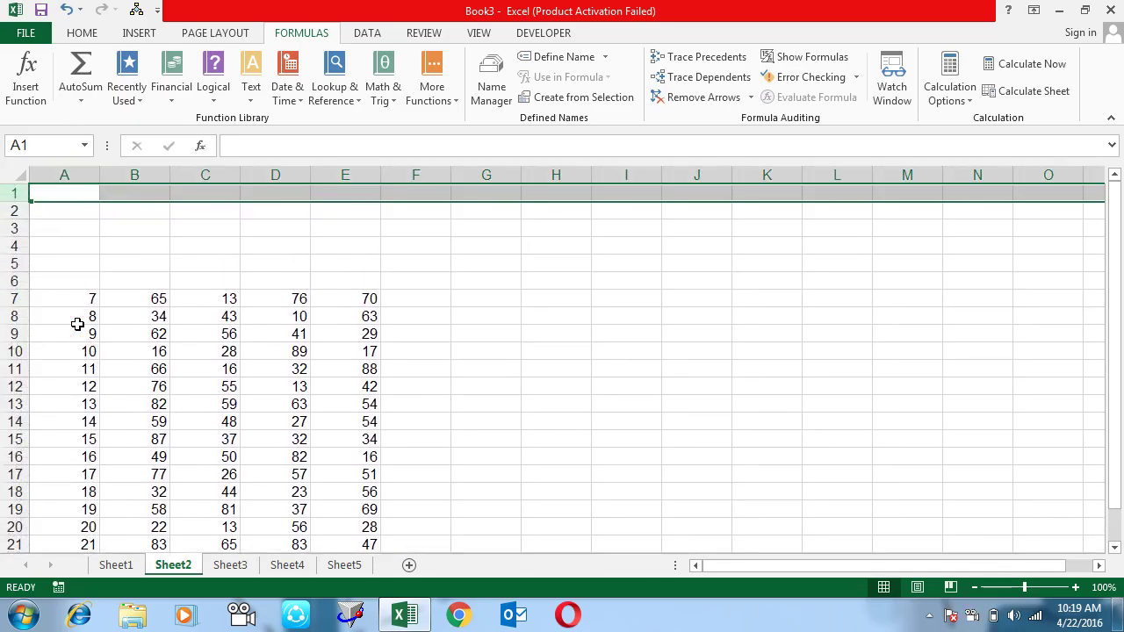
Change A7 to =ROW()-6 and fill it down column A
click(91, 301)
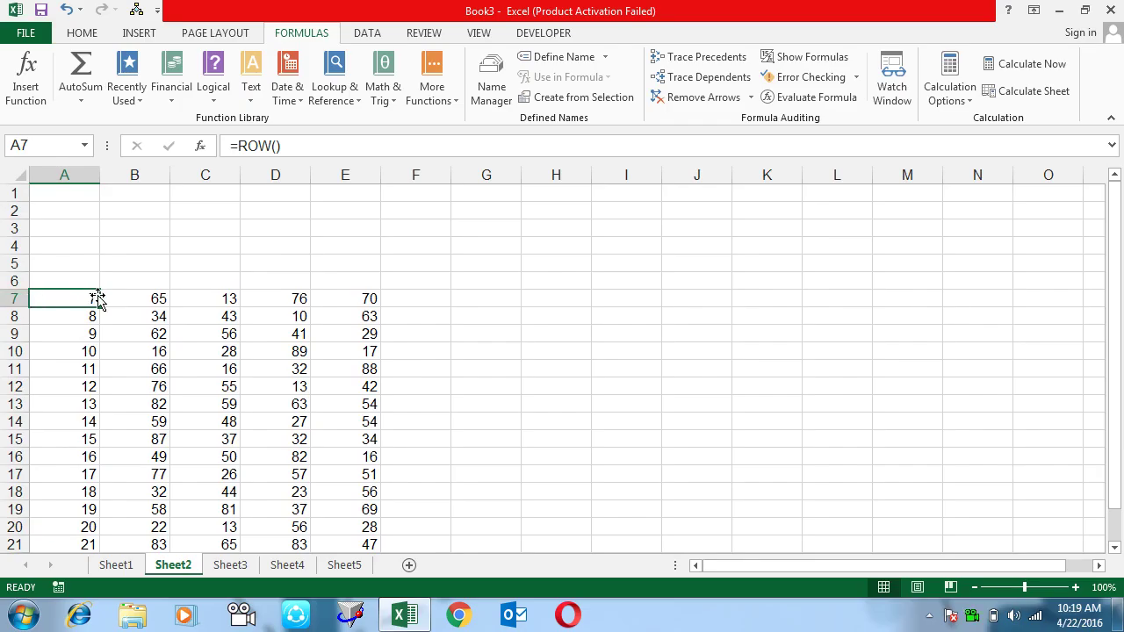
key(F2)
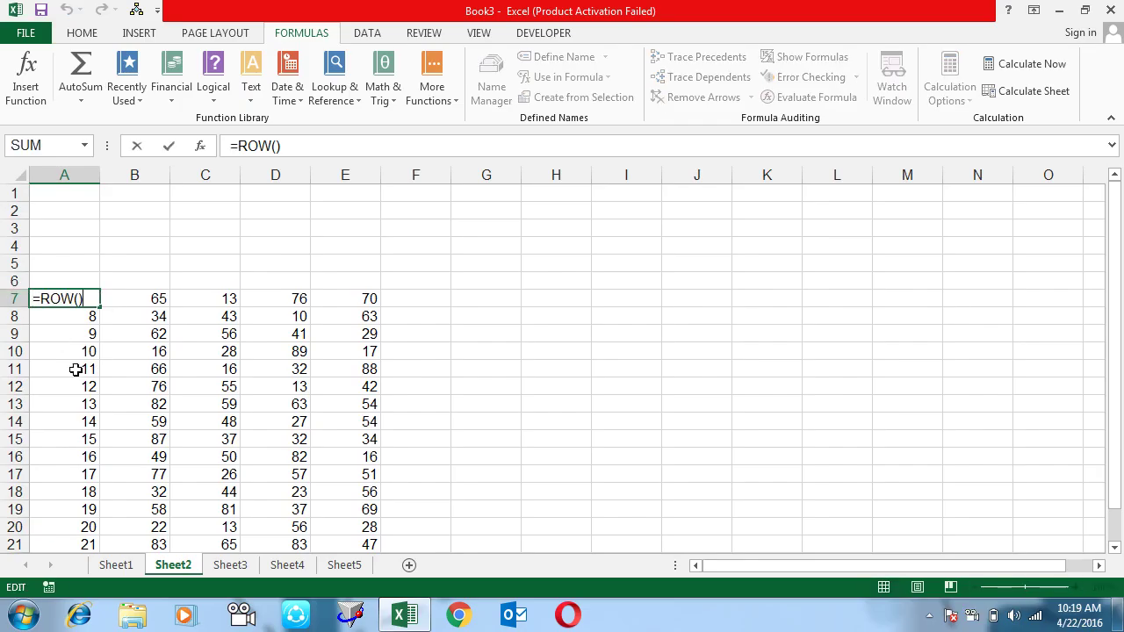
text(-6)
key(Return)
key(Up)
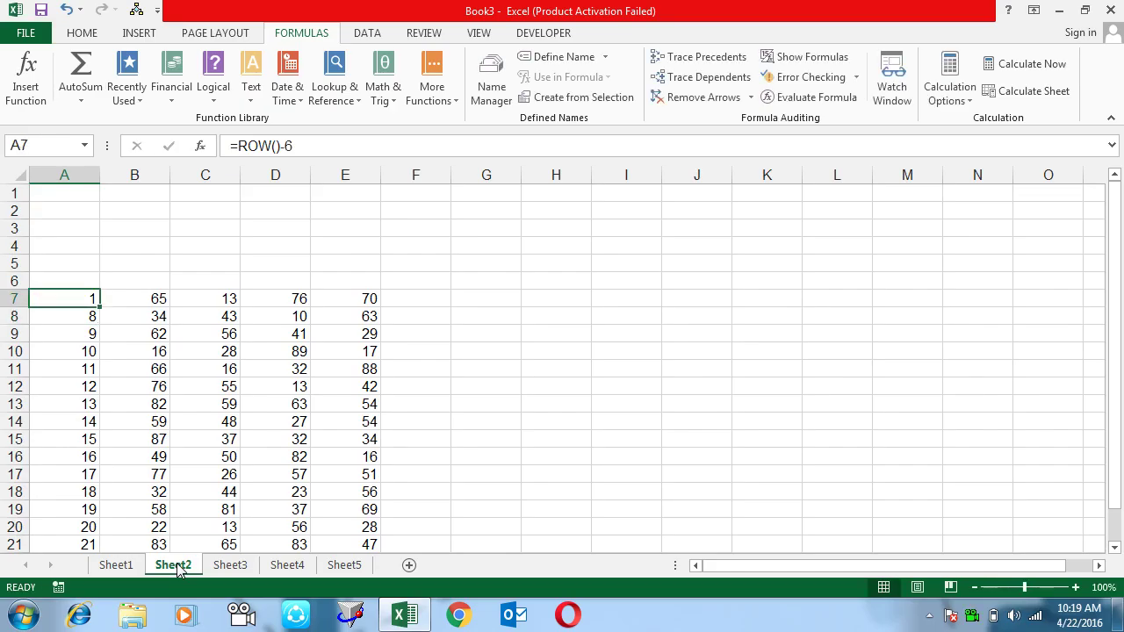
double_click(99, 306)
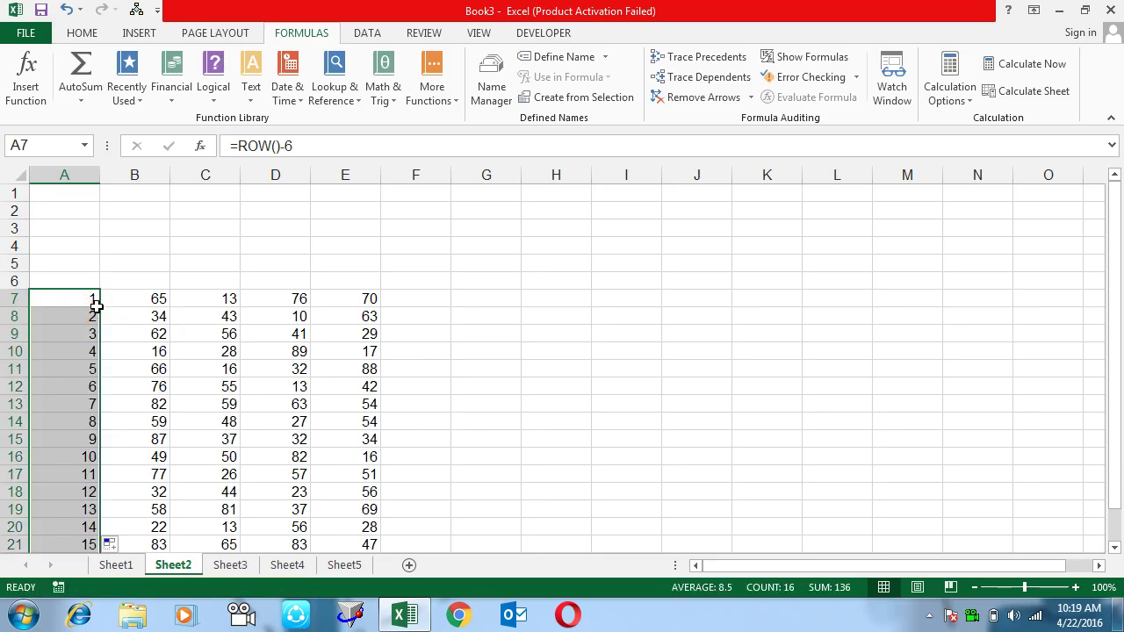
key(Down)
key(Down)
key(Down)
key(Down)
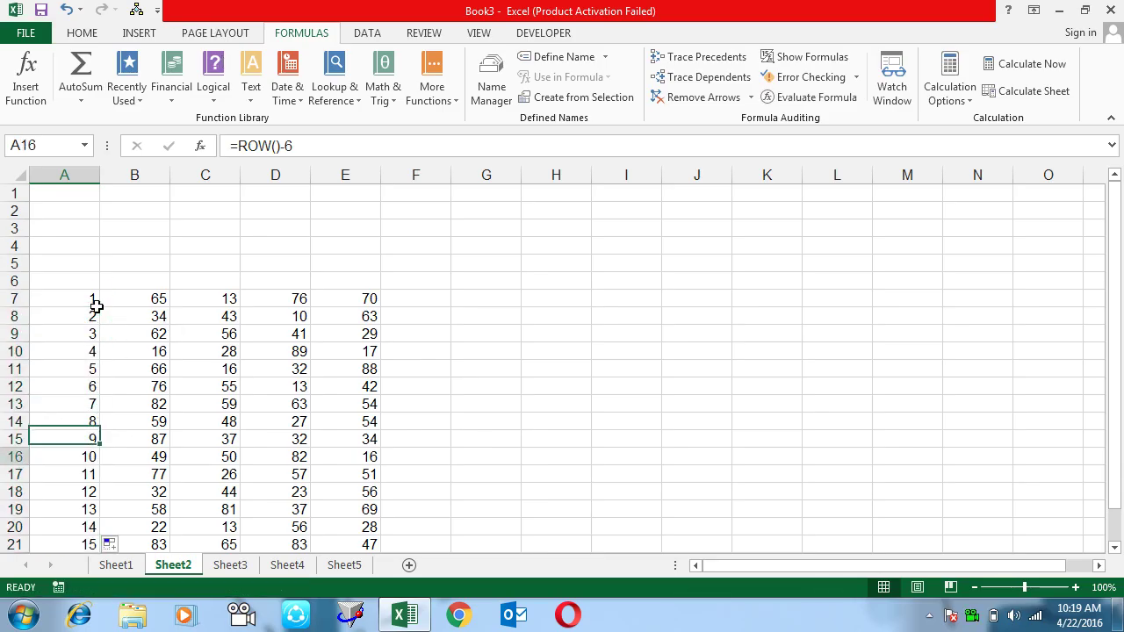
key(Down)
key(Down)
key(Down)
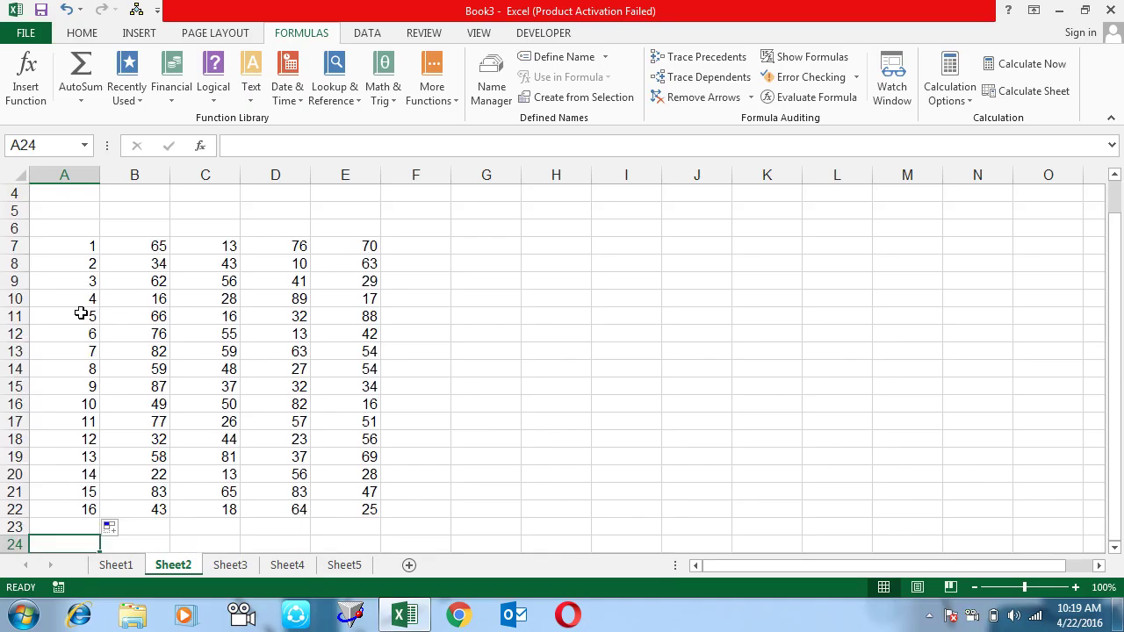
Delete row 12 and clear the random marks from B7:E21
click(7, 334)
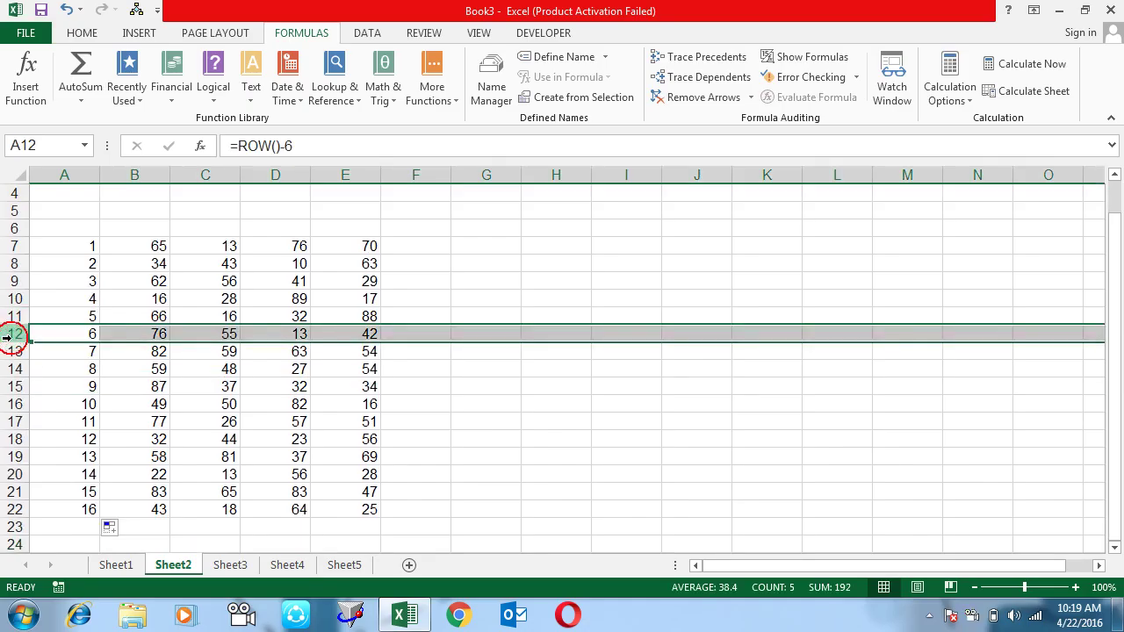
key(ctrl+minus)
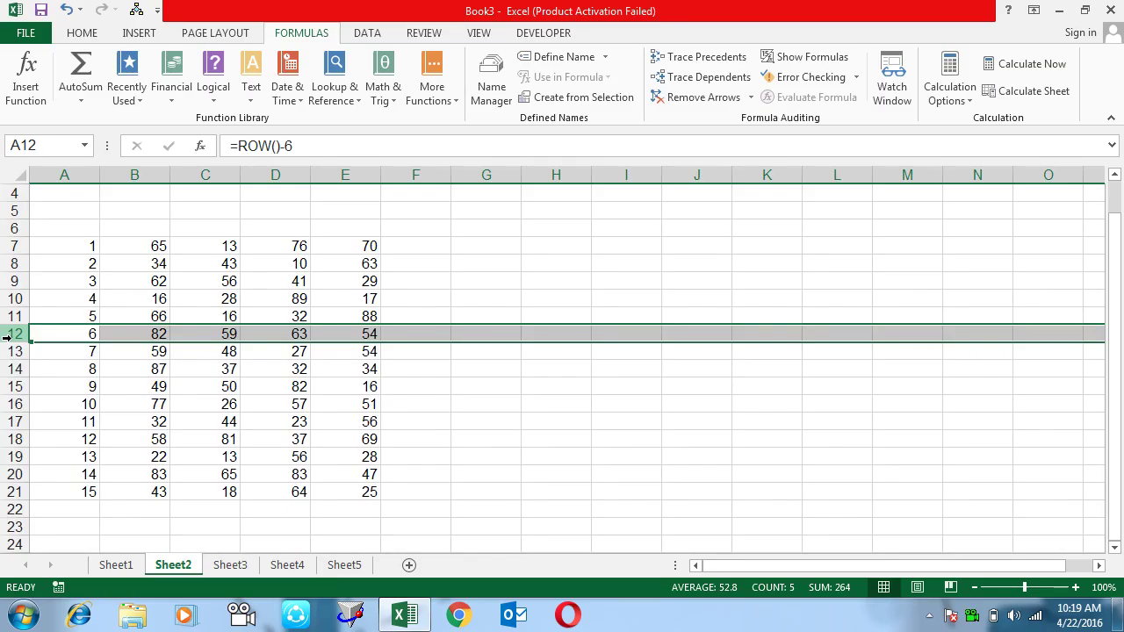
key(Up)
key(Up)
key(Up)
key(Up)
key(Right)
key(Up)
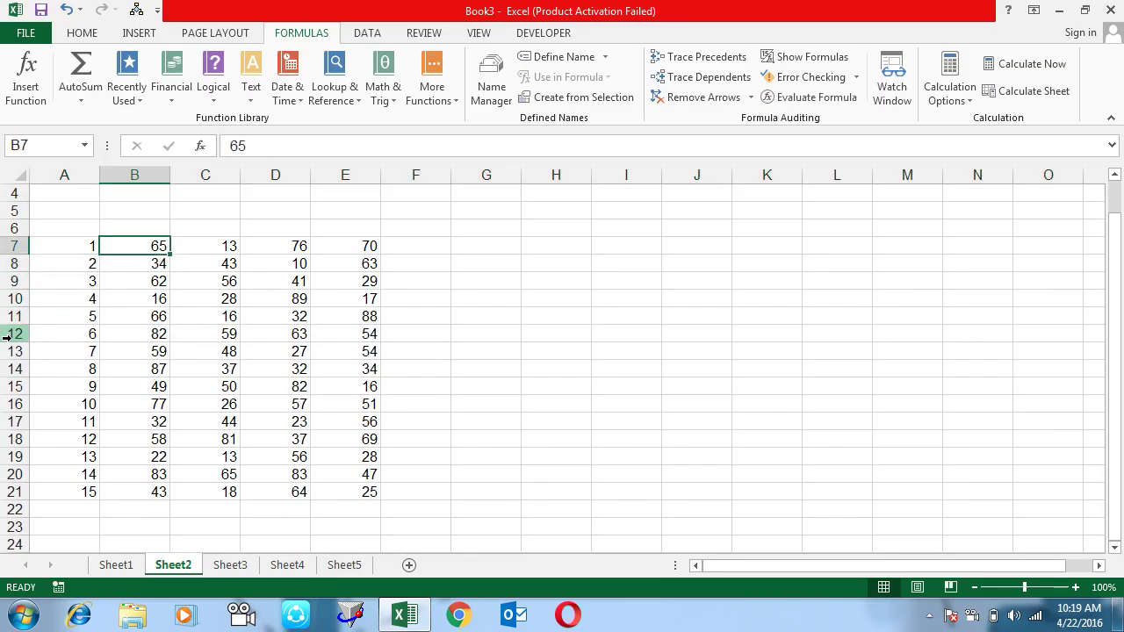
key(ctrl+shift+Right)
key(ctrl+shift+Down)
key(Delete)
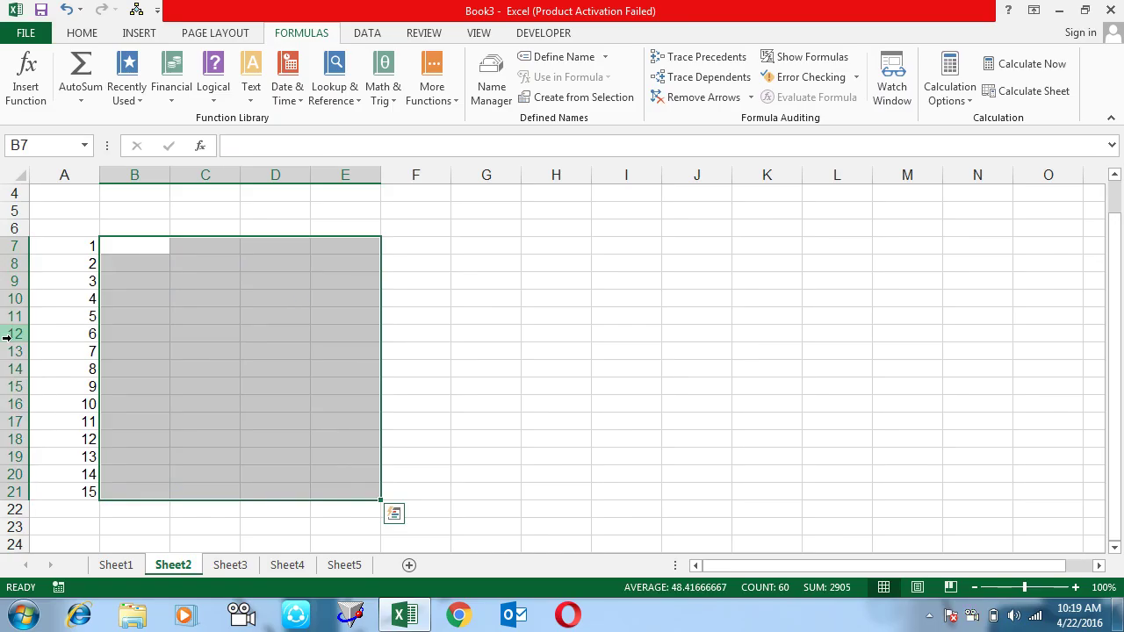
Apply All Borders to A7:A21 and then to A7:B21
key(Left)
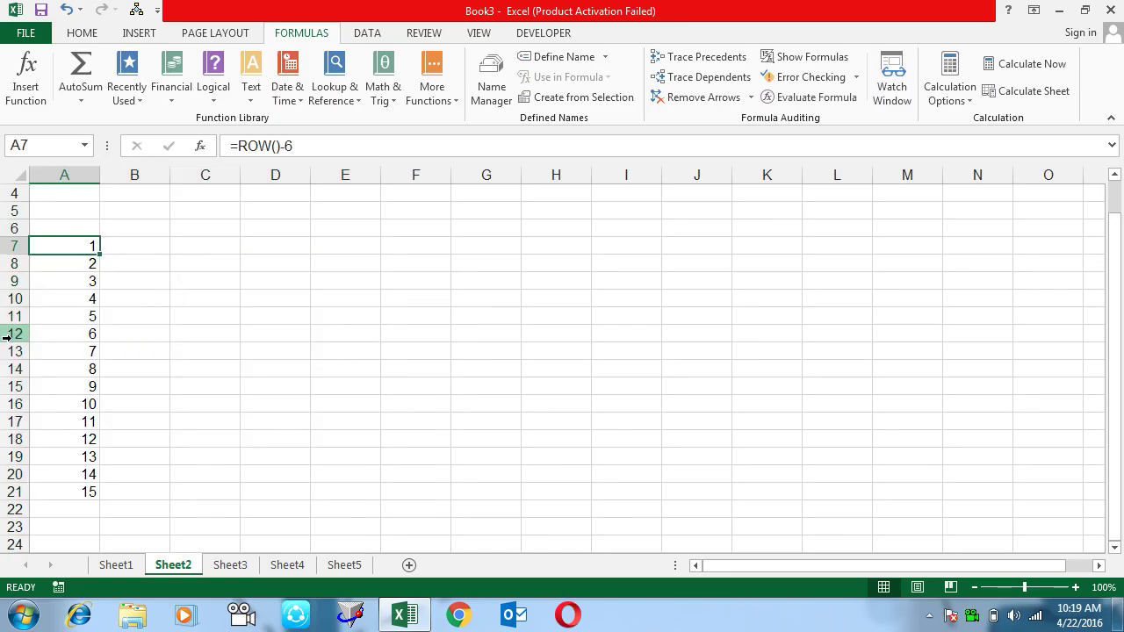
key(ctrl+shift+Down)
key(alt+h)
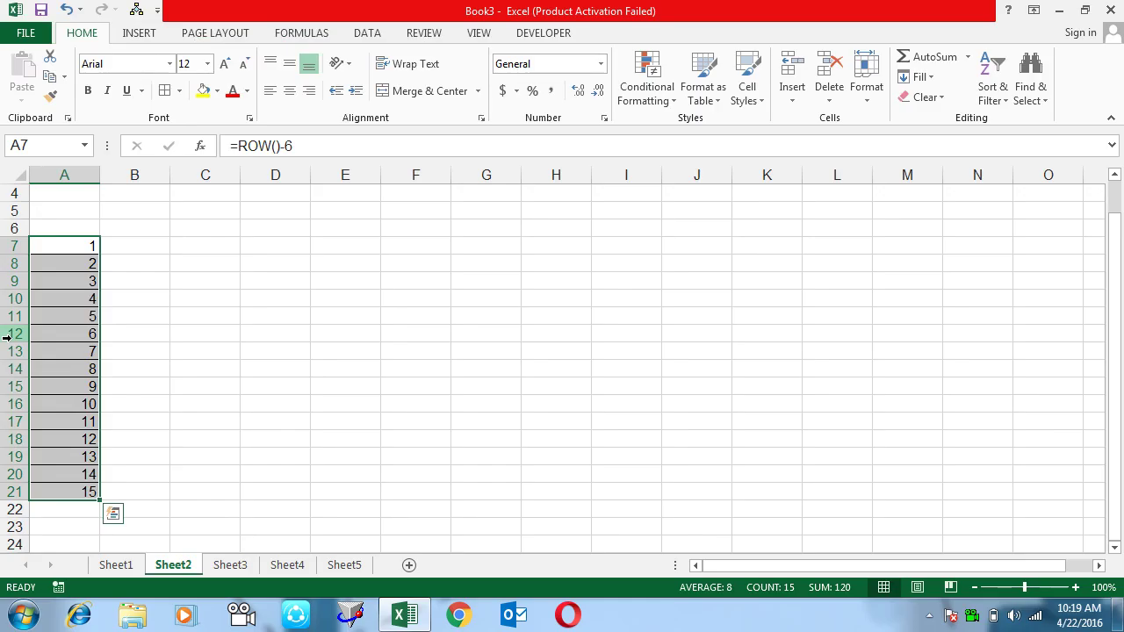
key(alt+h)
key(b)
key(a)
key(Right)
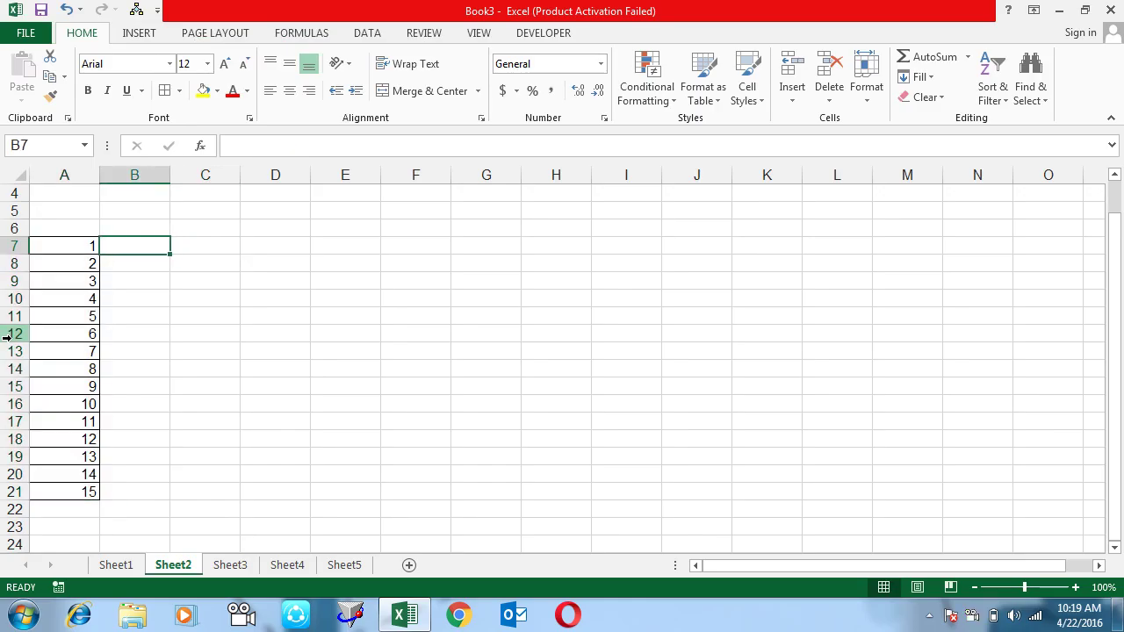
key(Left)
key(shift+Right)
key(ctrl+shift+Down)
key(alt+h)
key(b)
key(a)
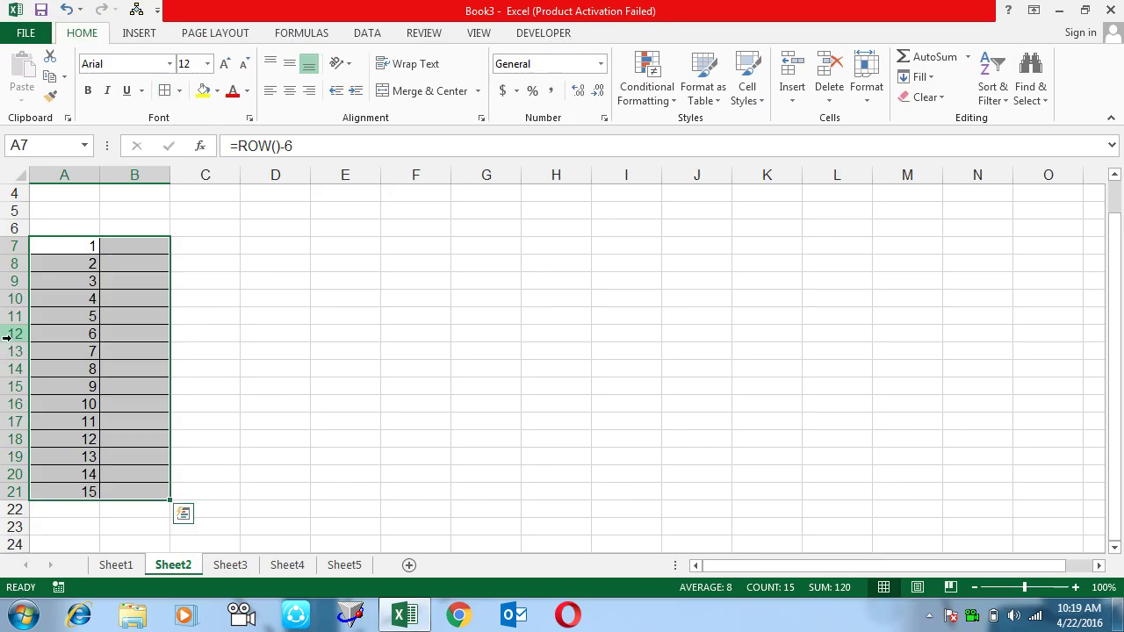
key(Up)
Rewrite A7 as =IF(B7="","",ROW()-6) so it stays blank when B7 is empty
key(Down)
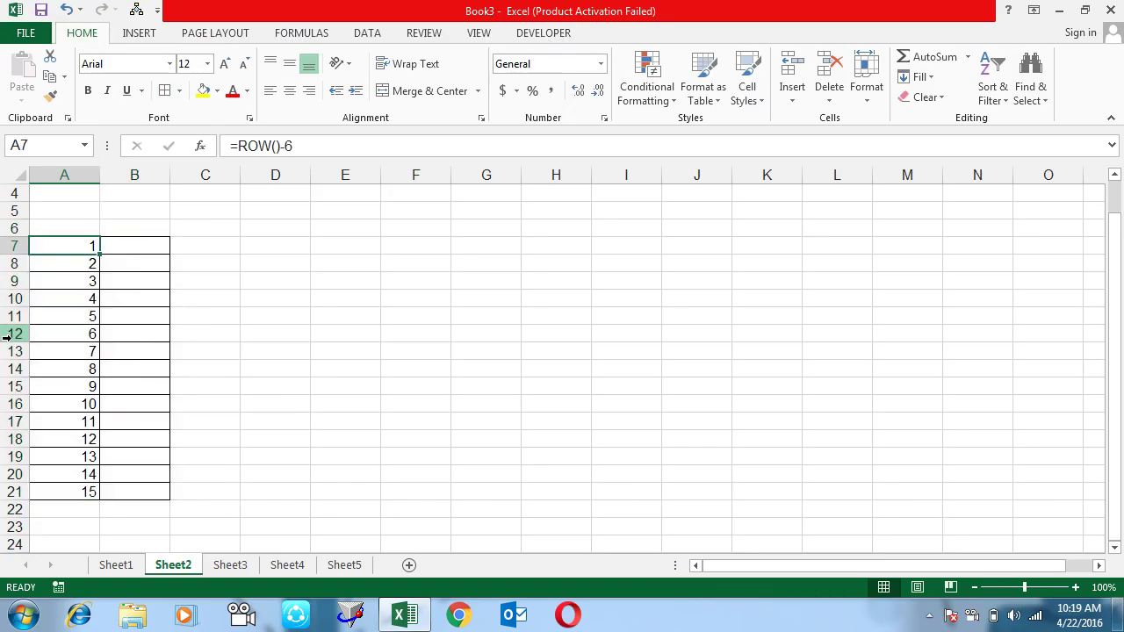
key(F2)
key(shift+Left)
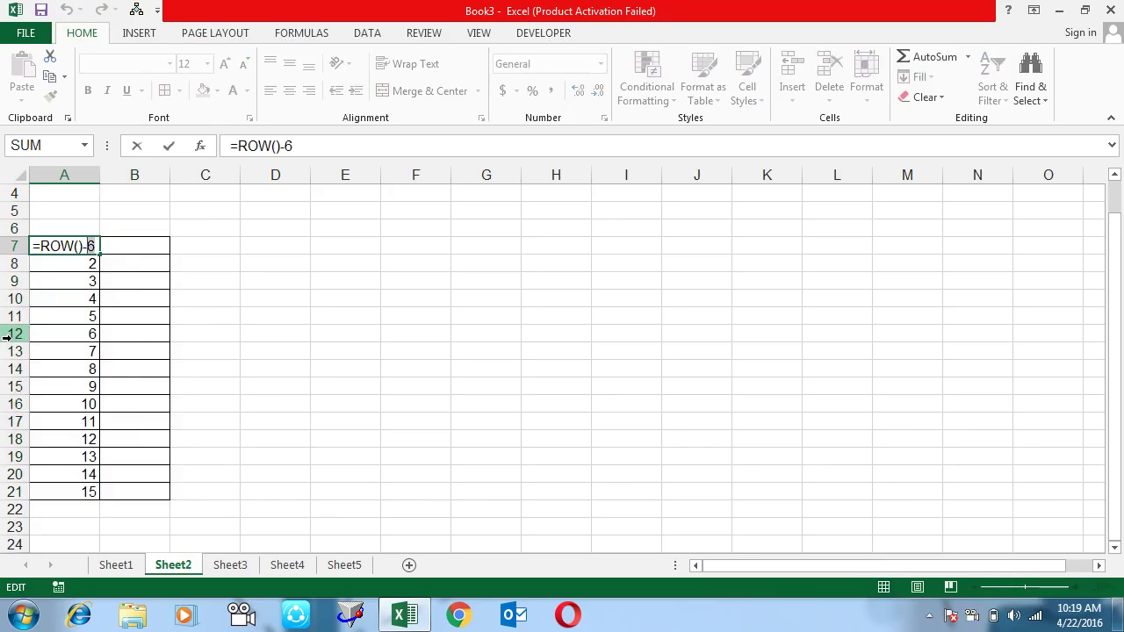
key(shift+Left)
key(shift+Left)
key(shift+Left)
key(shift+Left)
key(shift+Left)
key(shift+Right)
key(ctrl+c)
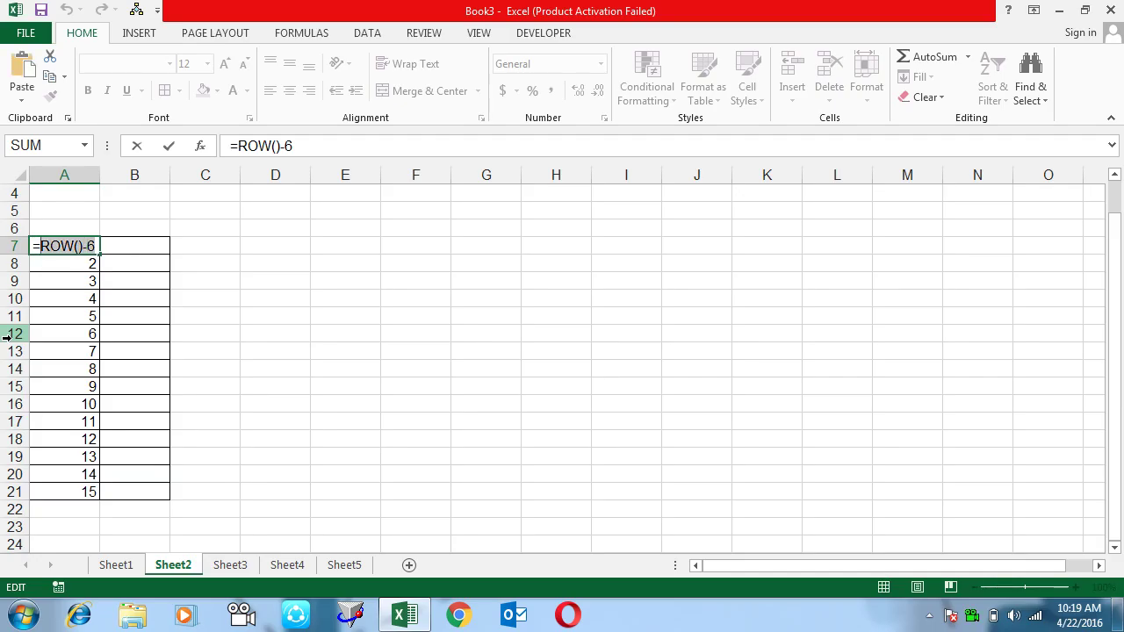
key(Left)
text(IF()
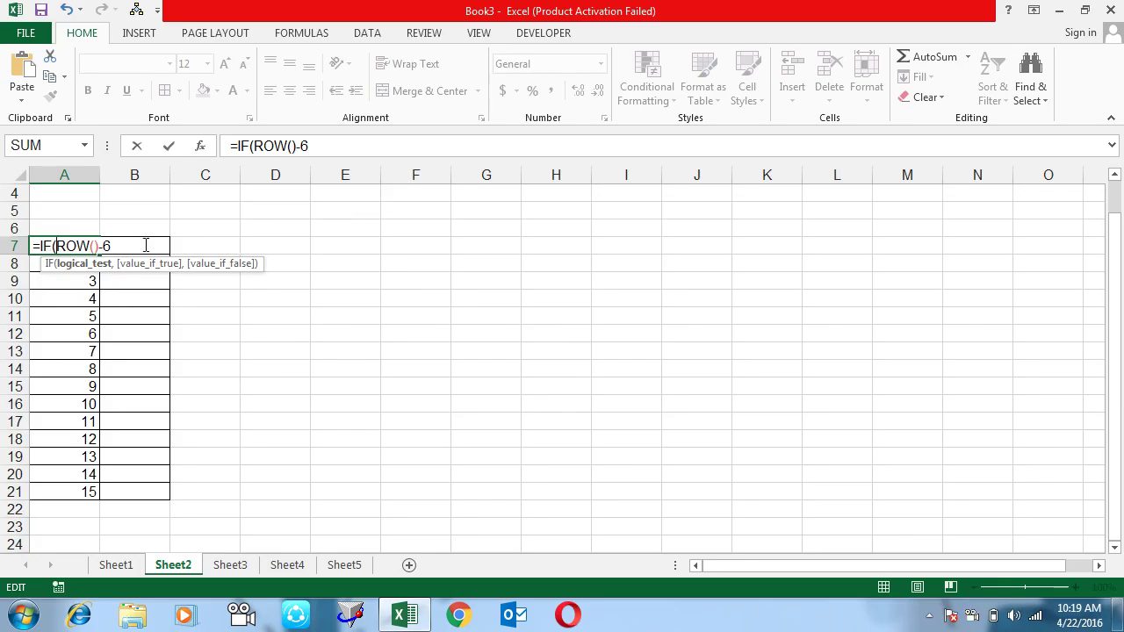
click(178, 245)
key(Left)
text(="","")
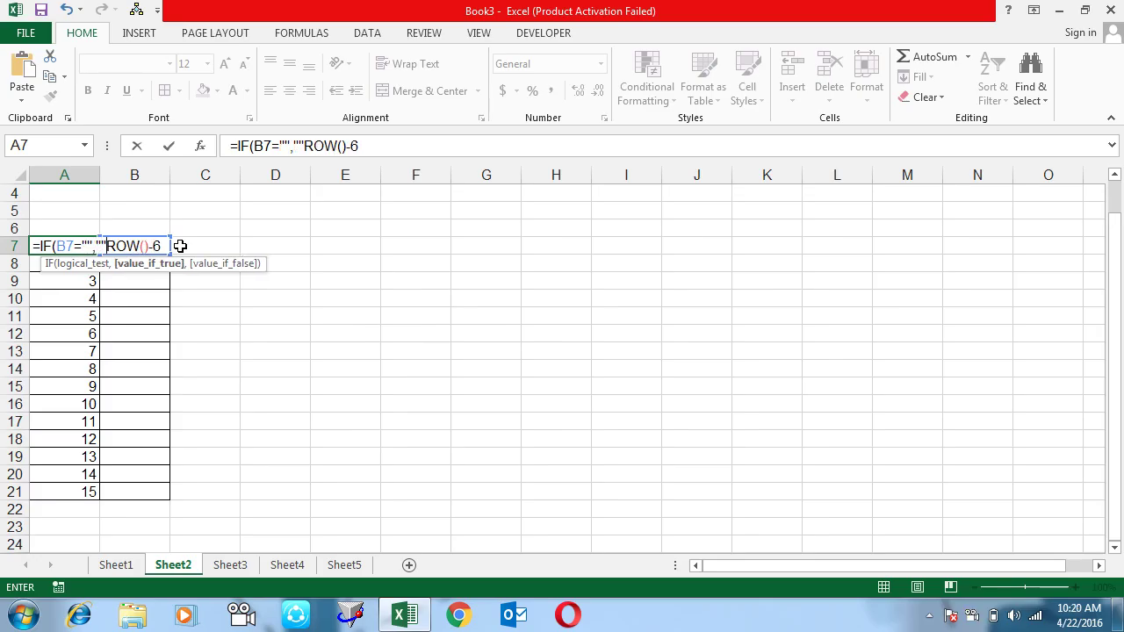
text(,)
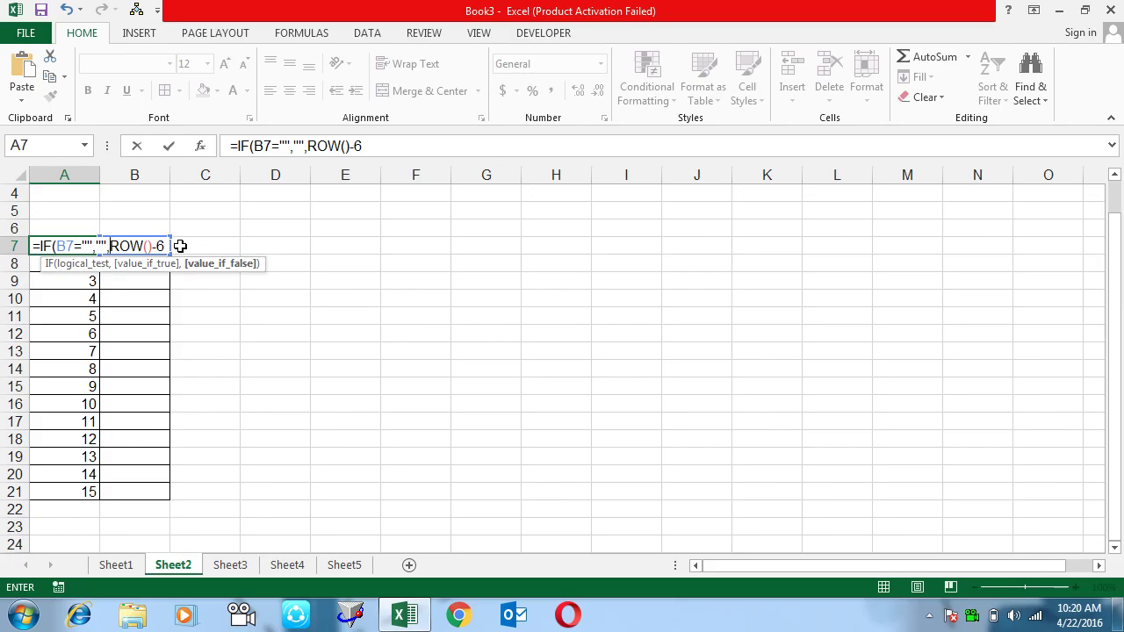
key(Return)
key(Return)
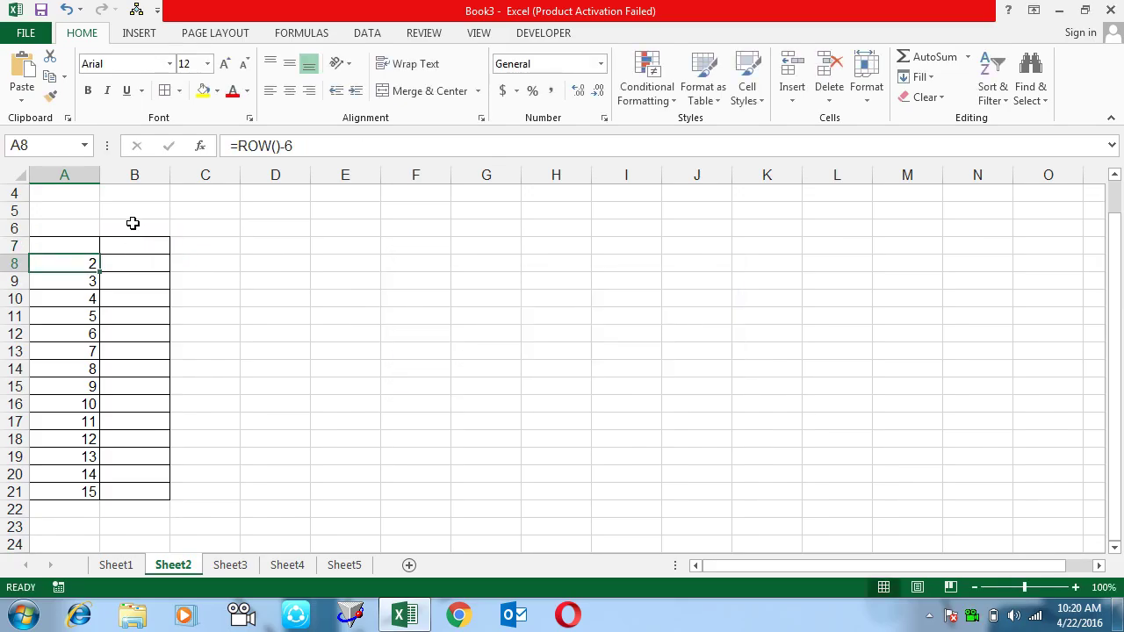
Copy A7's IF formula down to A21, type test entries (sdf, df…) in B7:B16, and check the serials
click(77, 248)
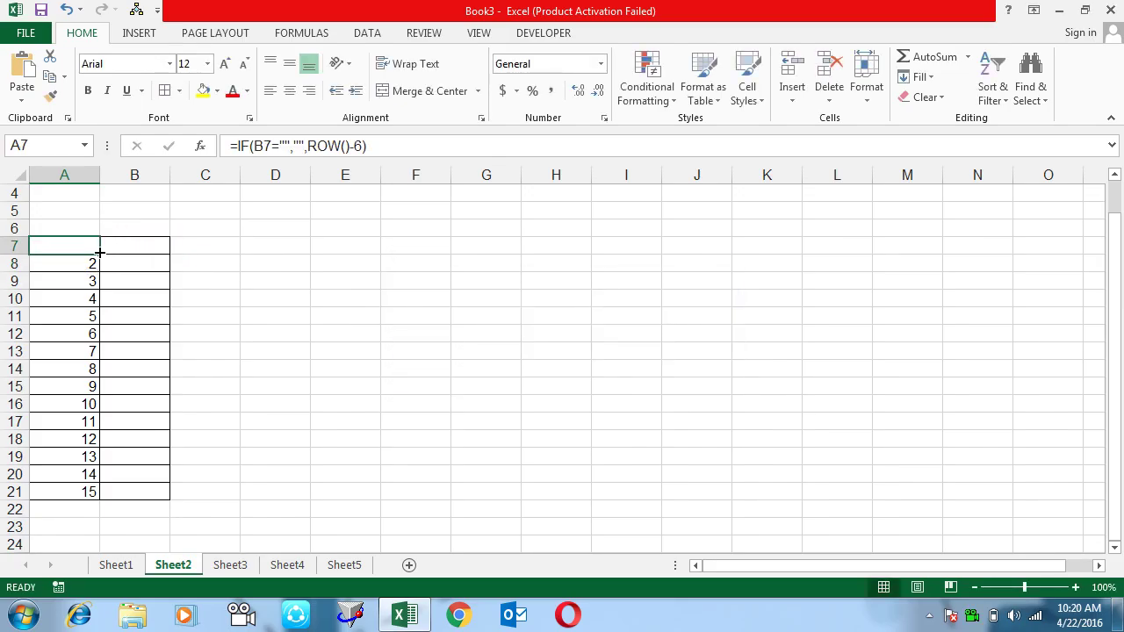
double_click(99, 252)
click(133, 243)
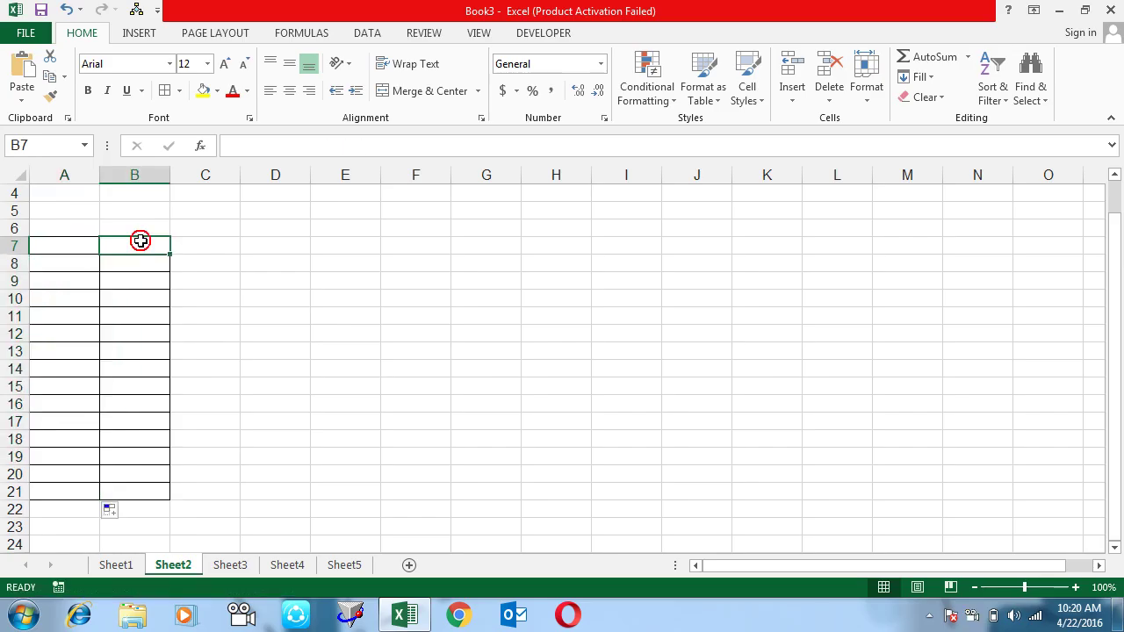
text(sdf df df df df df df df df df)
key(Return)
key(Left)
key(Up)
key(Up)
key(Up)
key(Up)
key(Up)
key(Up)
key(Up)
key(Up)
key(F2)
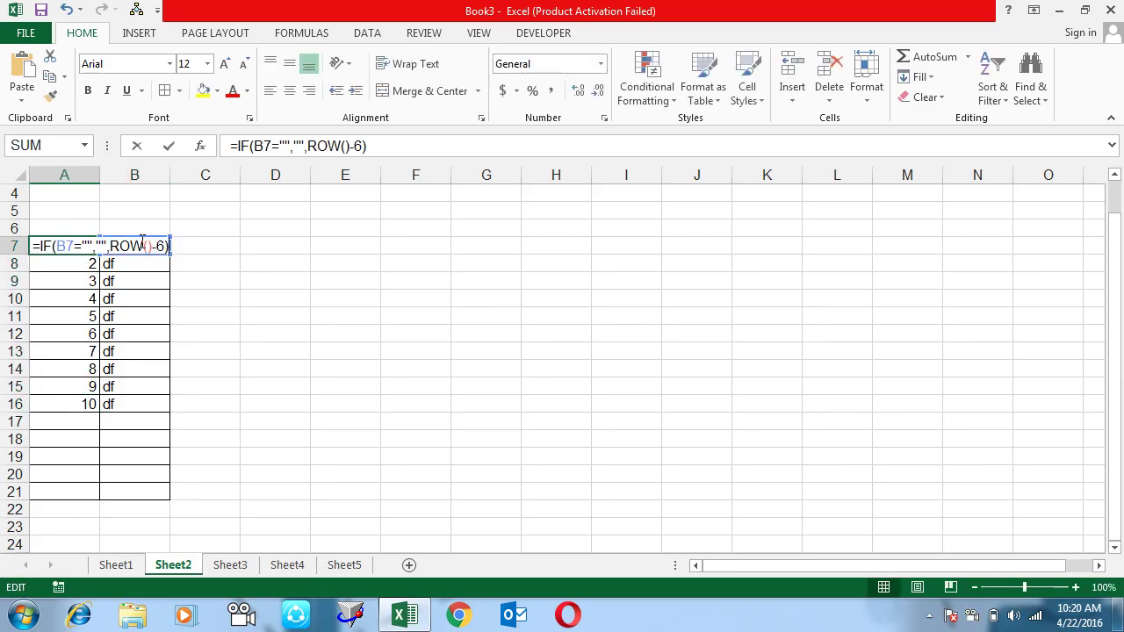
key(Return)
key(Return)
key(Return)
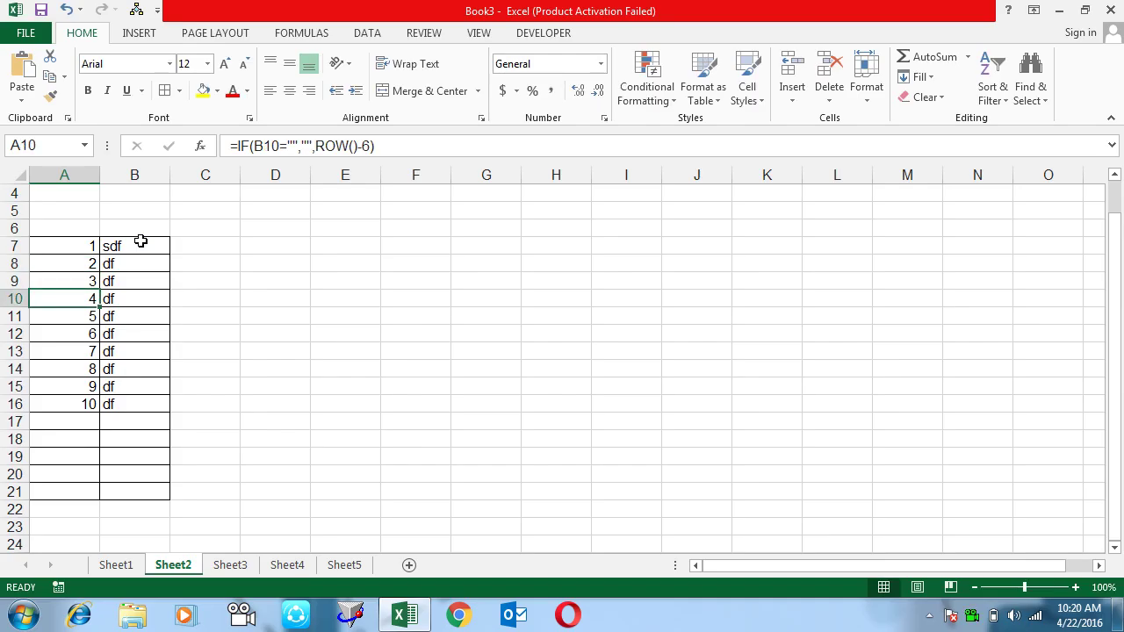
key(Up)
key(Up)
key(Up)
key(Up)
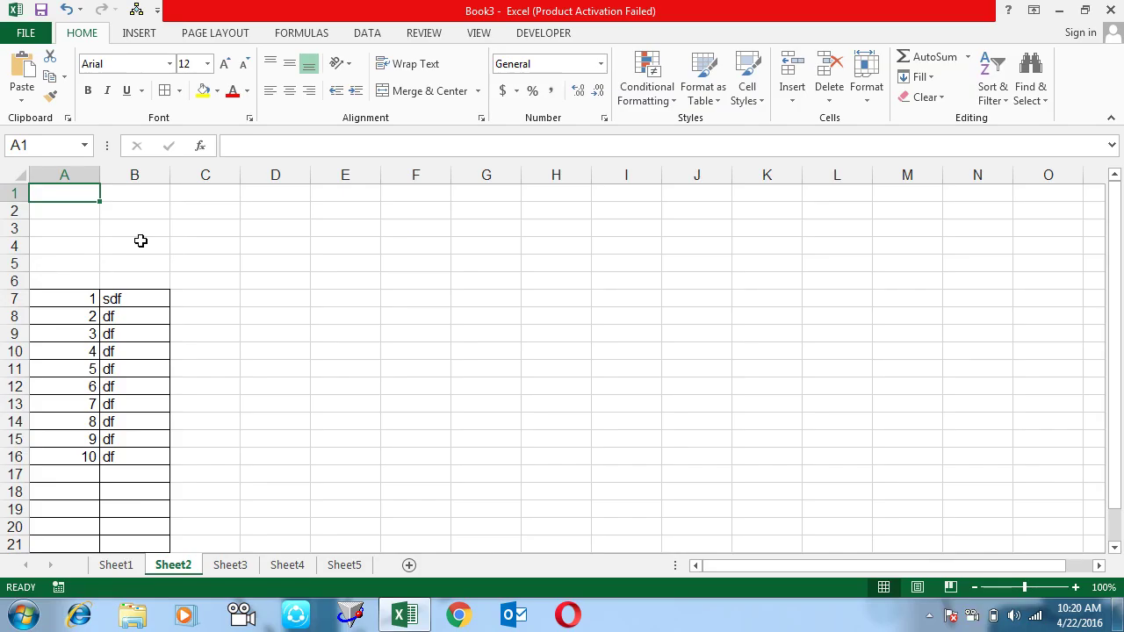
key(Right)
key(Right)
key(Right)
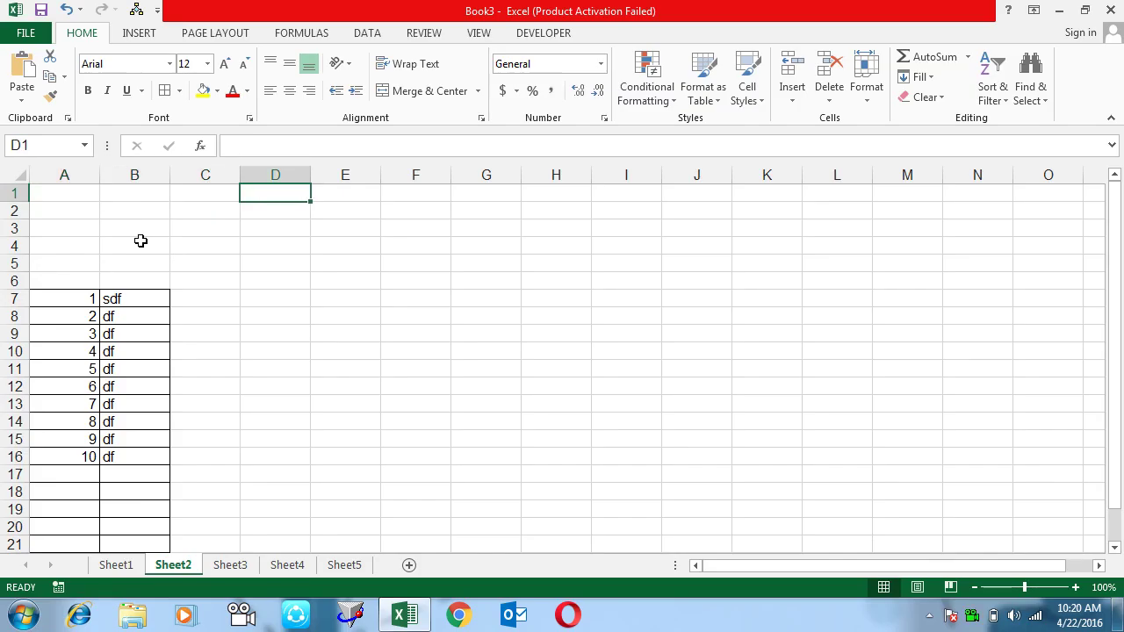
click(367, 35)
click(299, 33)
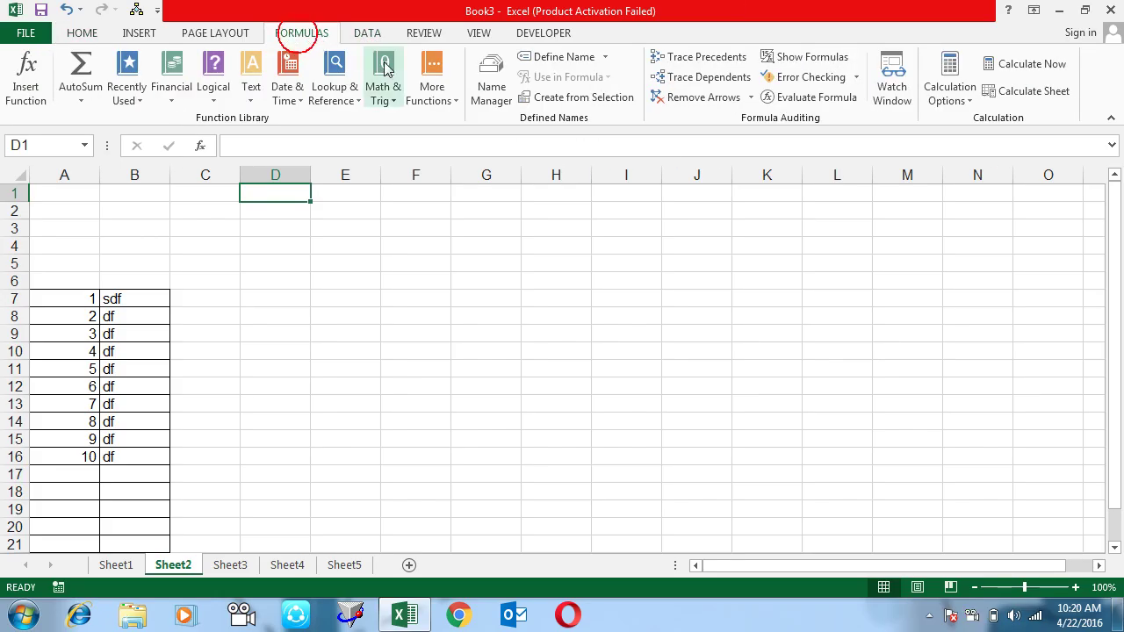
click(386, 110)
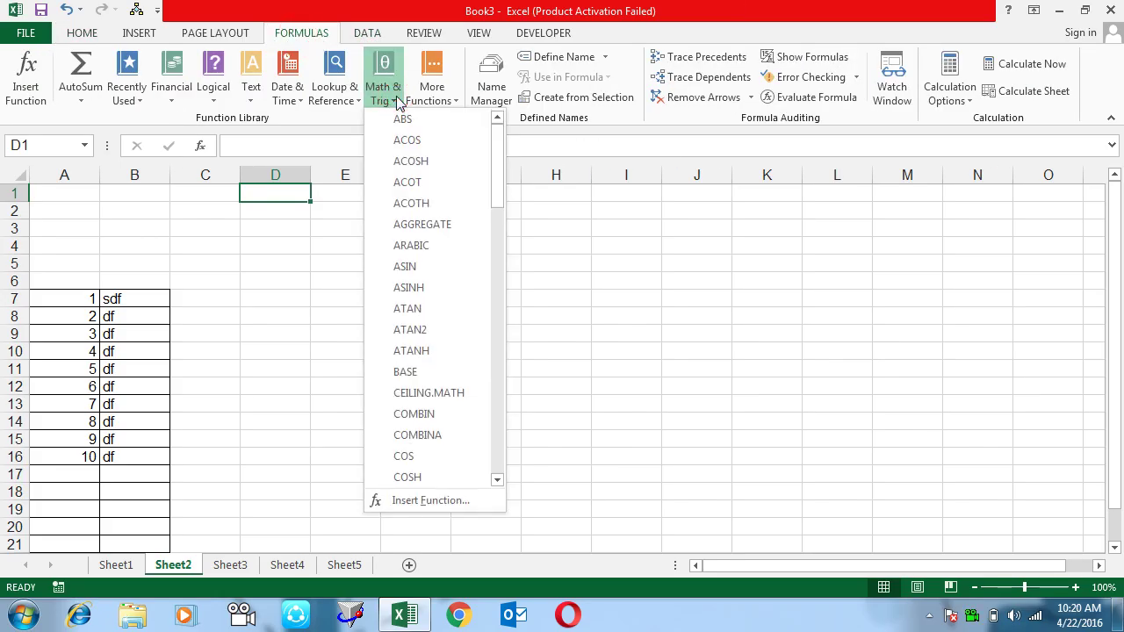
click(356, 92)
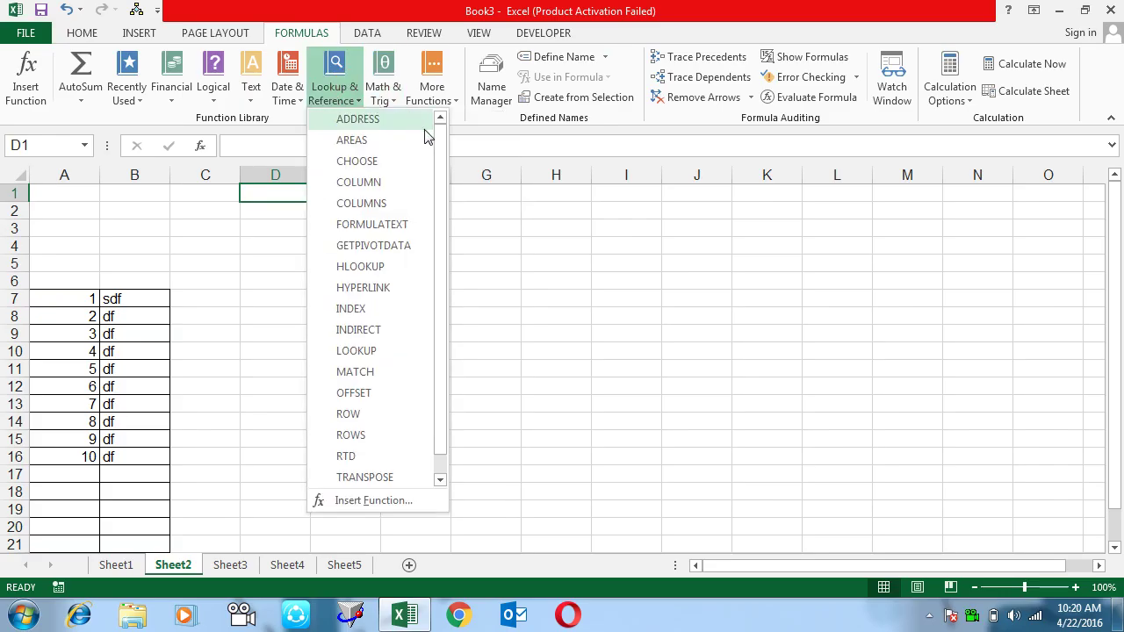
drag(443, 166, 443, 209)
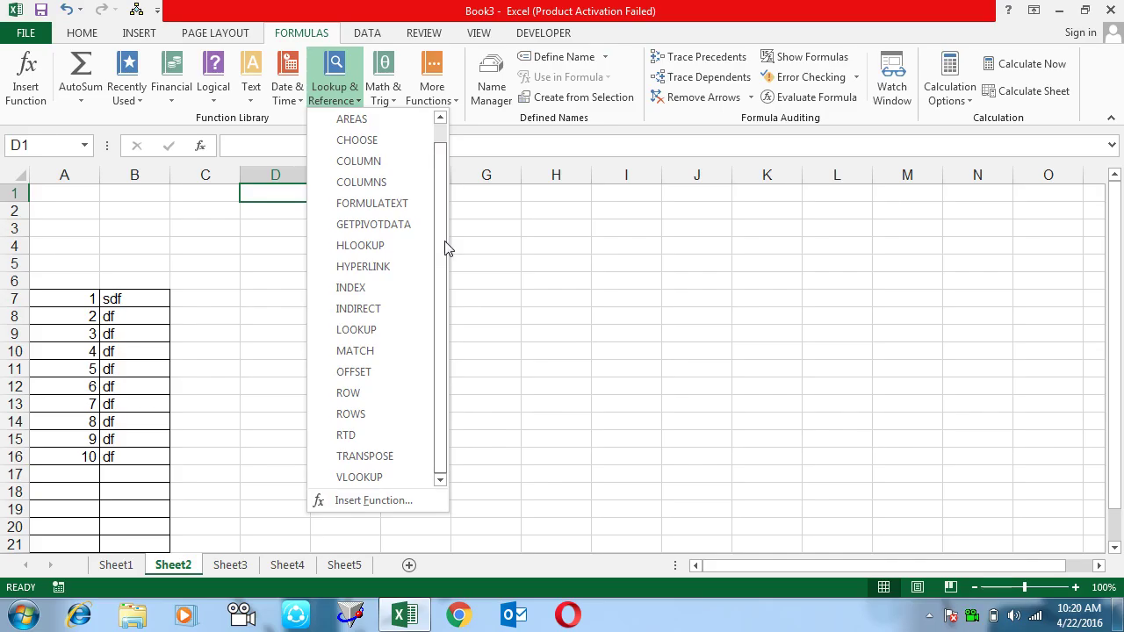
key(Escape)
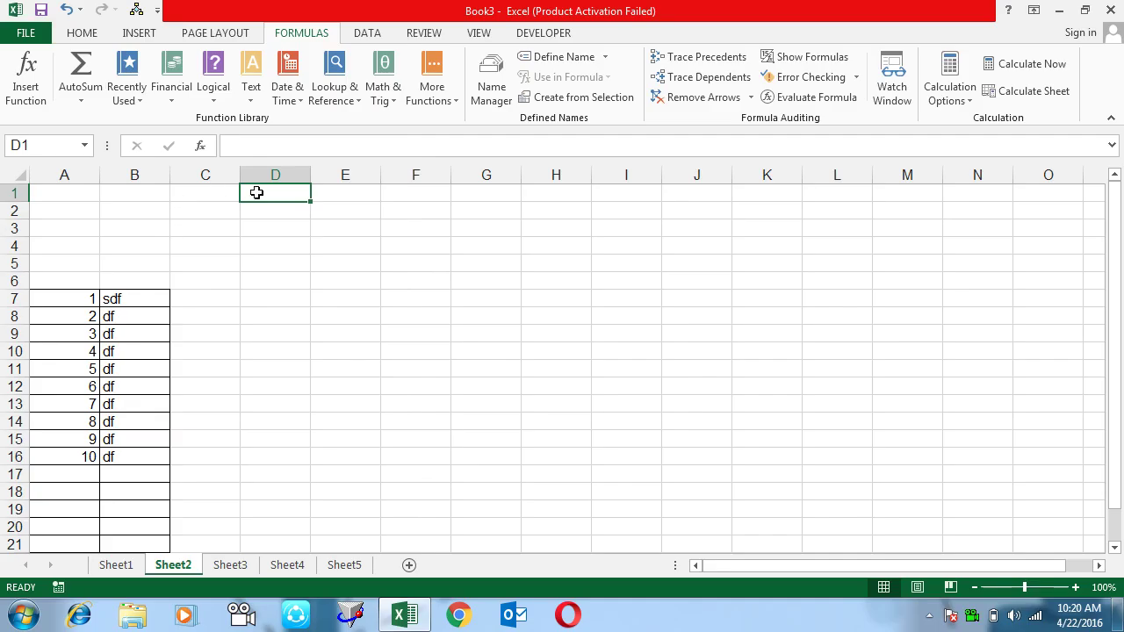
Fill D1:F9 with =RANDBETWEEN(10,90) in a single entry
key(Left)
key(Right)
key(shift+Right)
key(shift+Right)
key(shift+Down)
key(shift+Down)
key(shift+Down)
key(shift+Down)
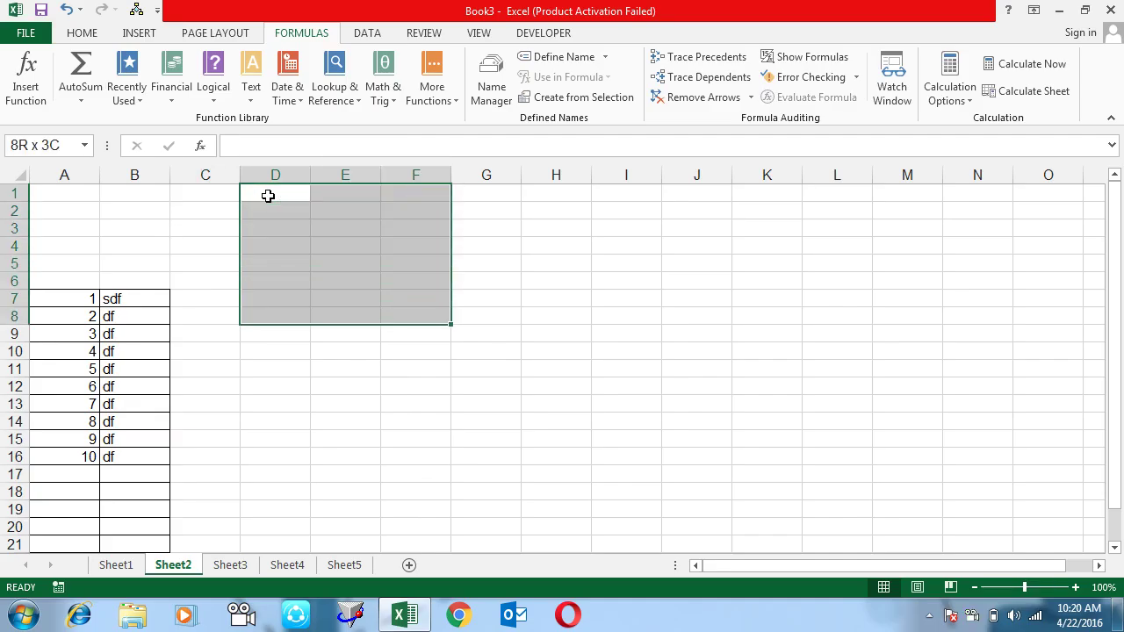
key(shift+Down)
text(=ra)
key(Down)
key(Down)
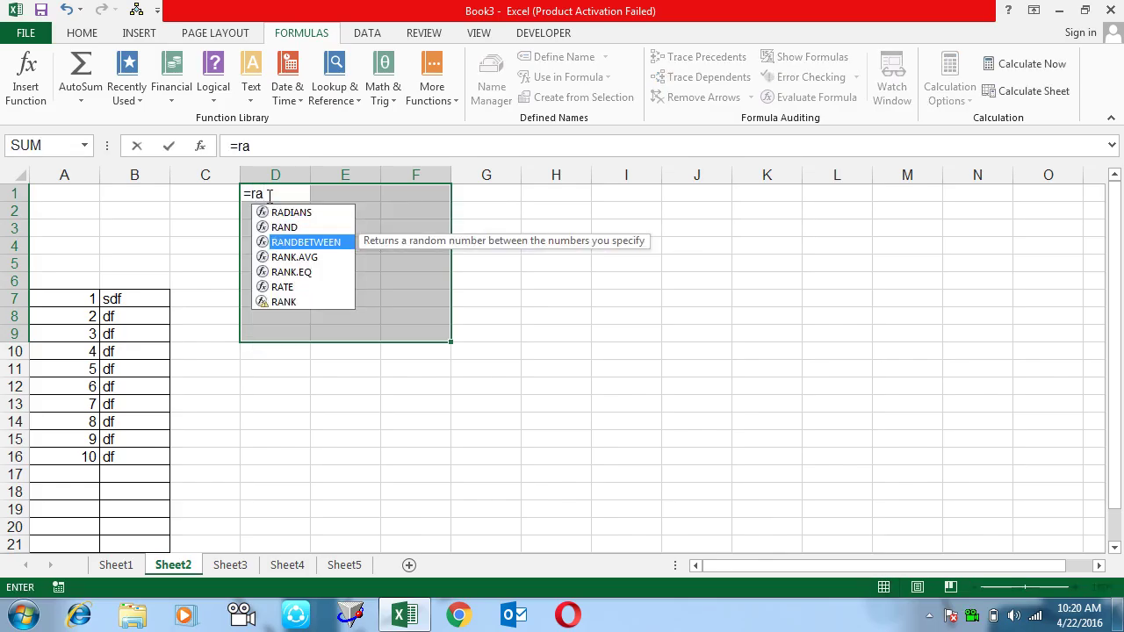
key(Tab)
text(10,90)
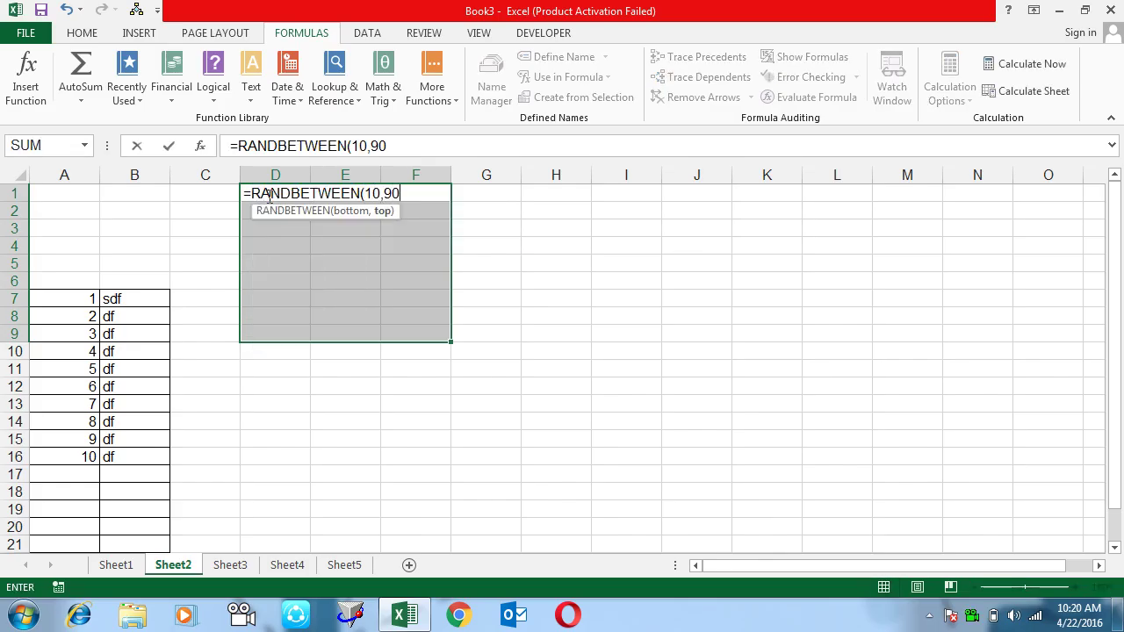
text())
key(ctrl+Return)
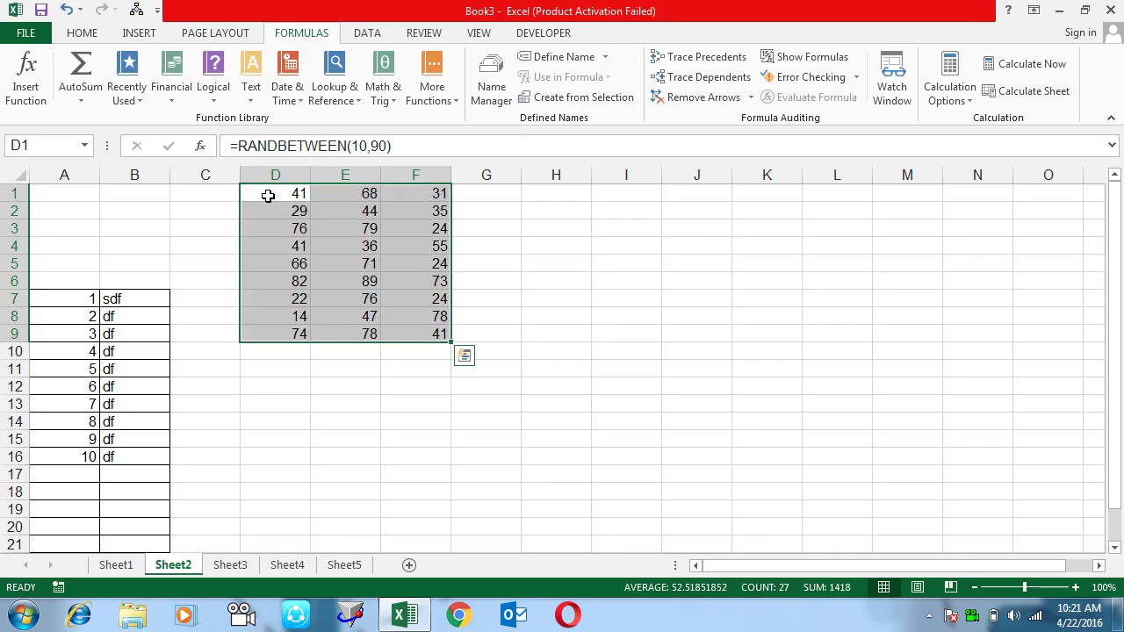
Paste D1:F9 back as values, then select D1:F1
key(ctrl+c)
key(alt+e)
key(s)
key(v)
key(Return)
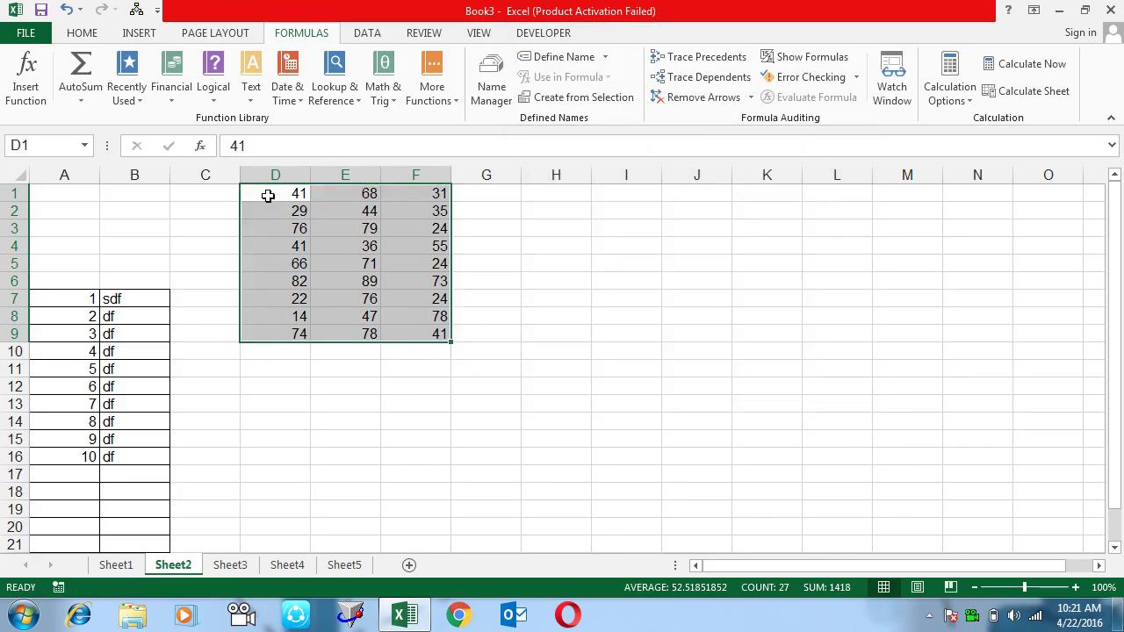
click(268, 195)
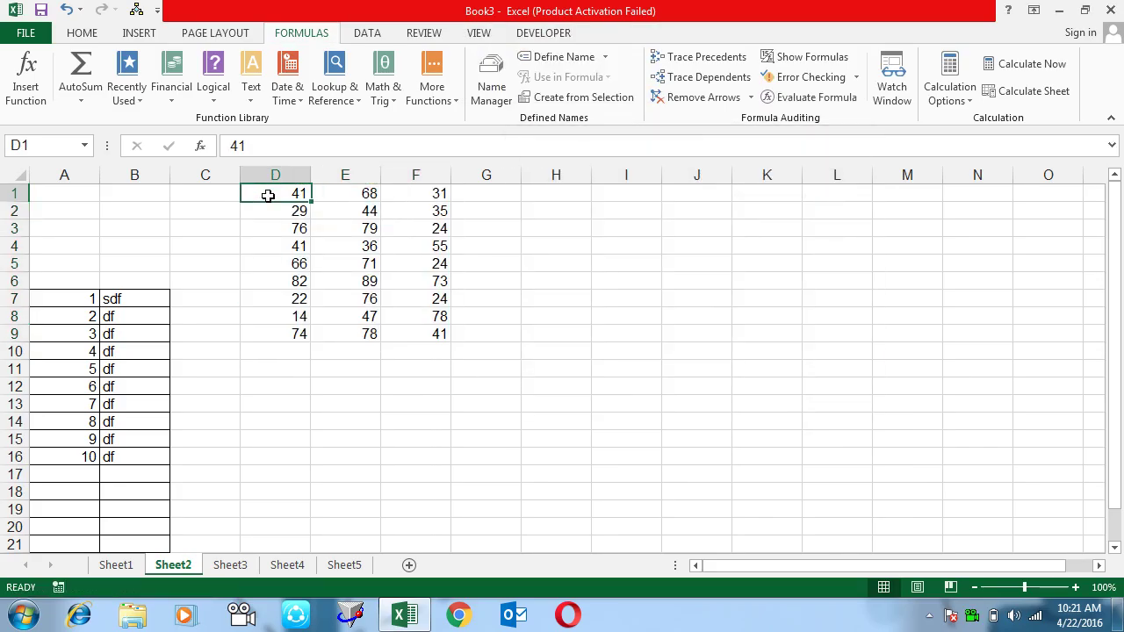
key(ctrl+shift+Right)
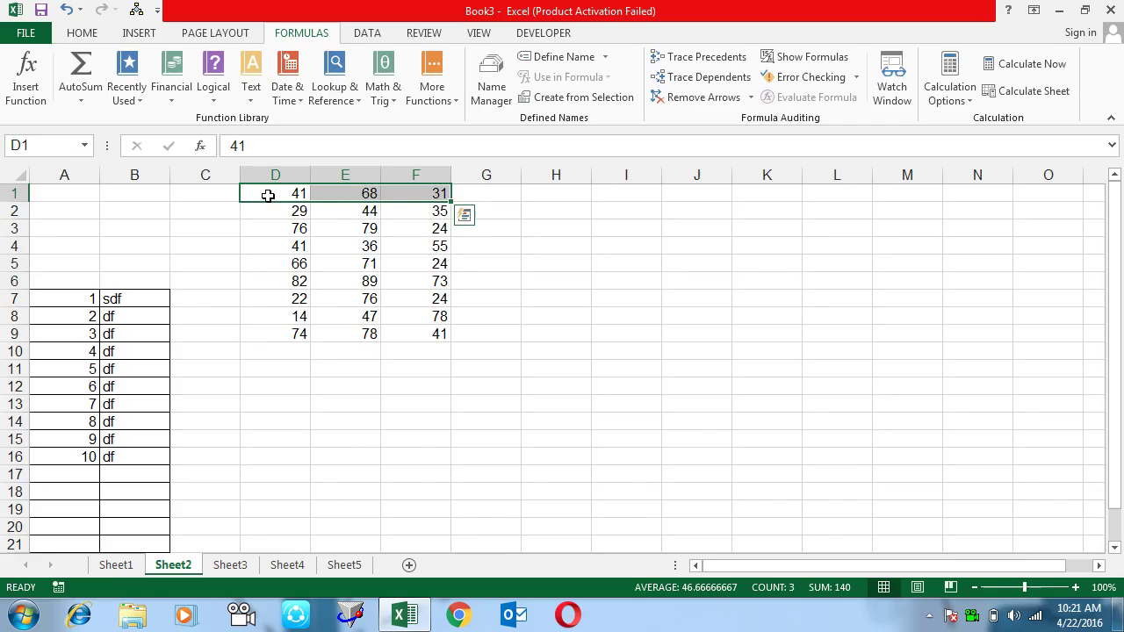
Select and copy the D1:F9 numbers, then go to cell H2
key(Down)
key(Up)
key(ctrl+shift+Right)
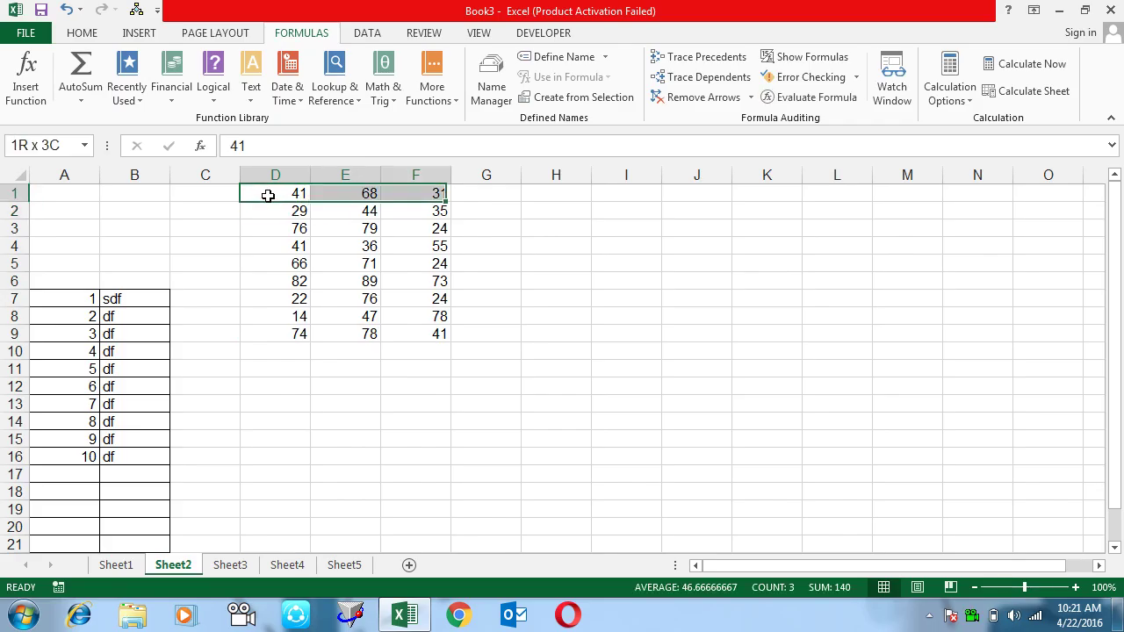
key(ctrl+shift+Down)
key(ctrl+c)
key(Right)
key(Right)
key(Right)
key(Right)
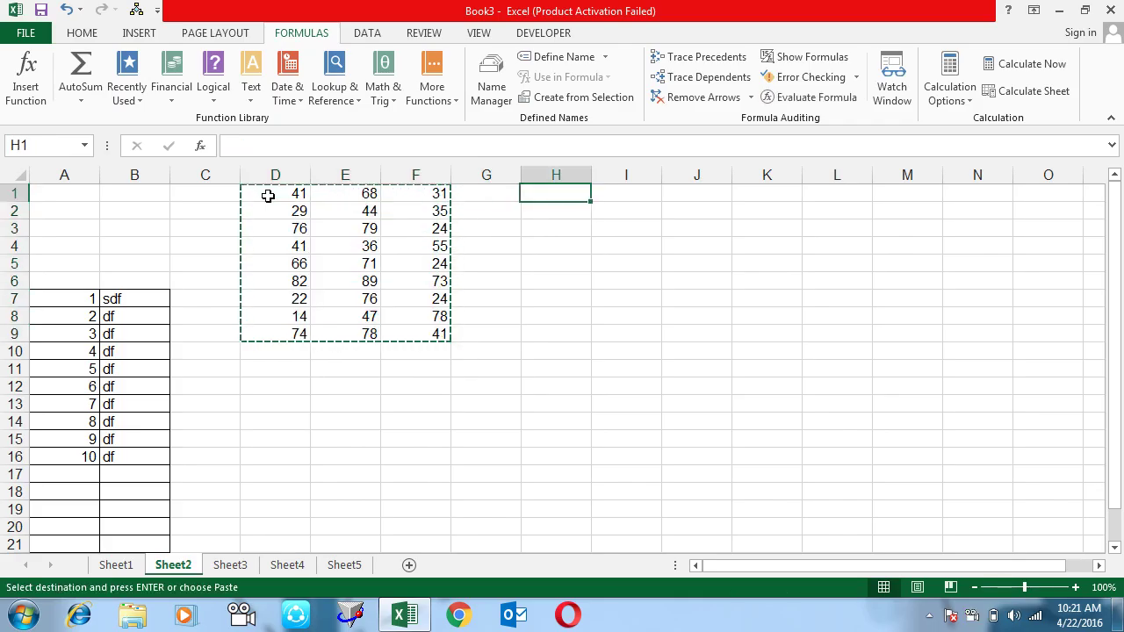
key(Down)
Paste the numbers plainly into H2:J10, then undo that paste
key(alt+e)
key(s)
key(v)
key(Return)
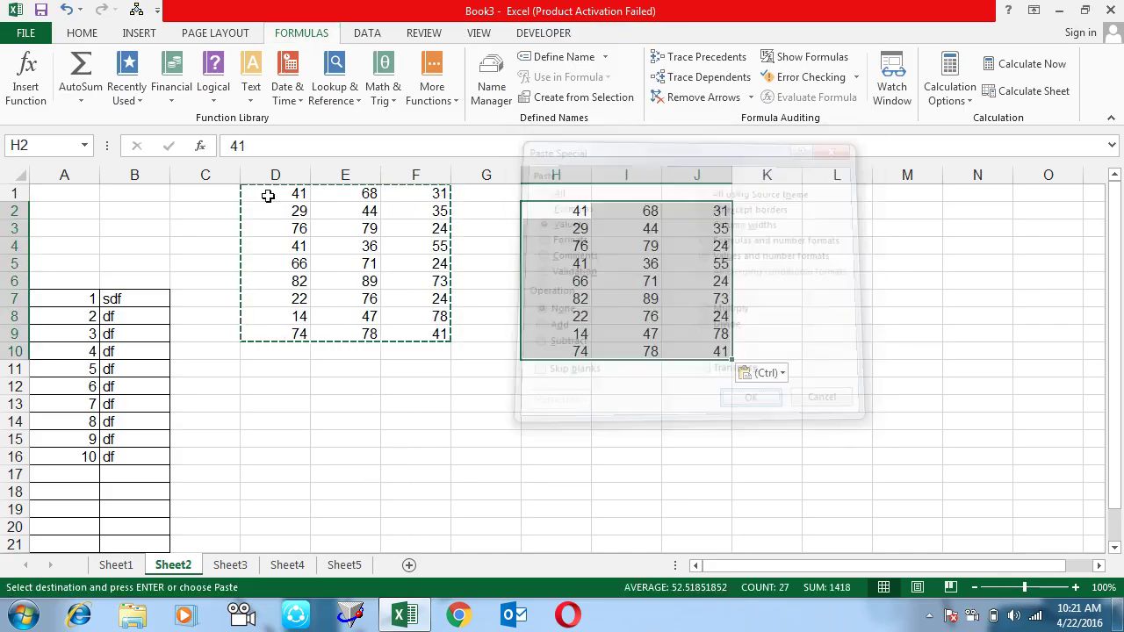
key(ctrl+z)
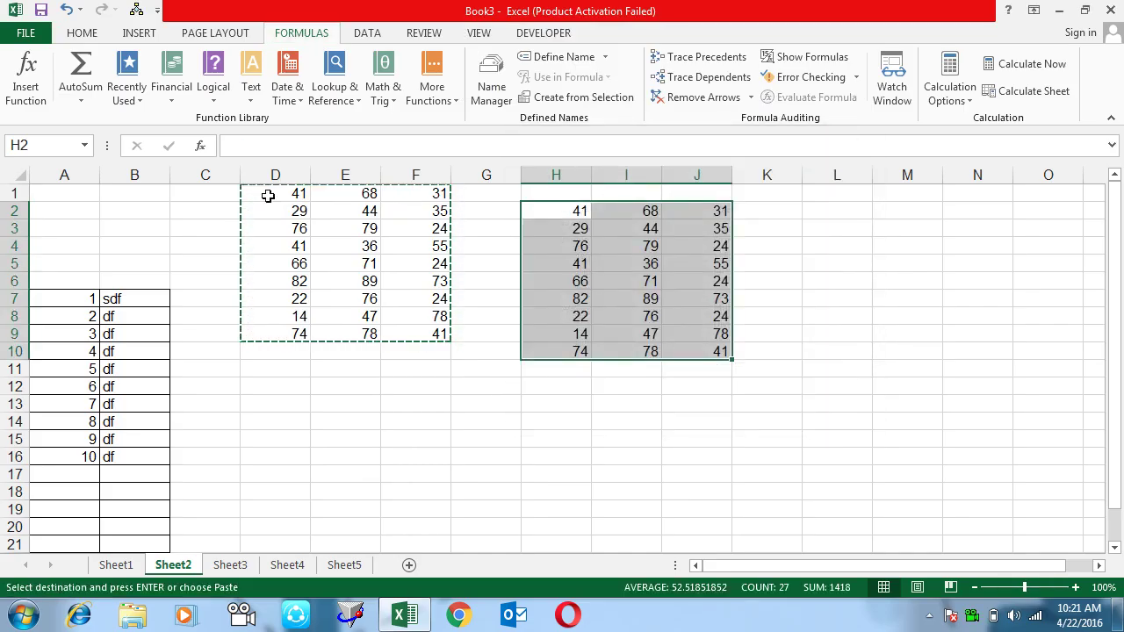
Paste D1:F9 transposed at H2 and select the resulting three-row H2:P4 block
key(alt+e)
key(s)
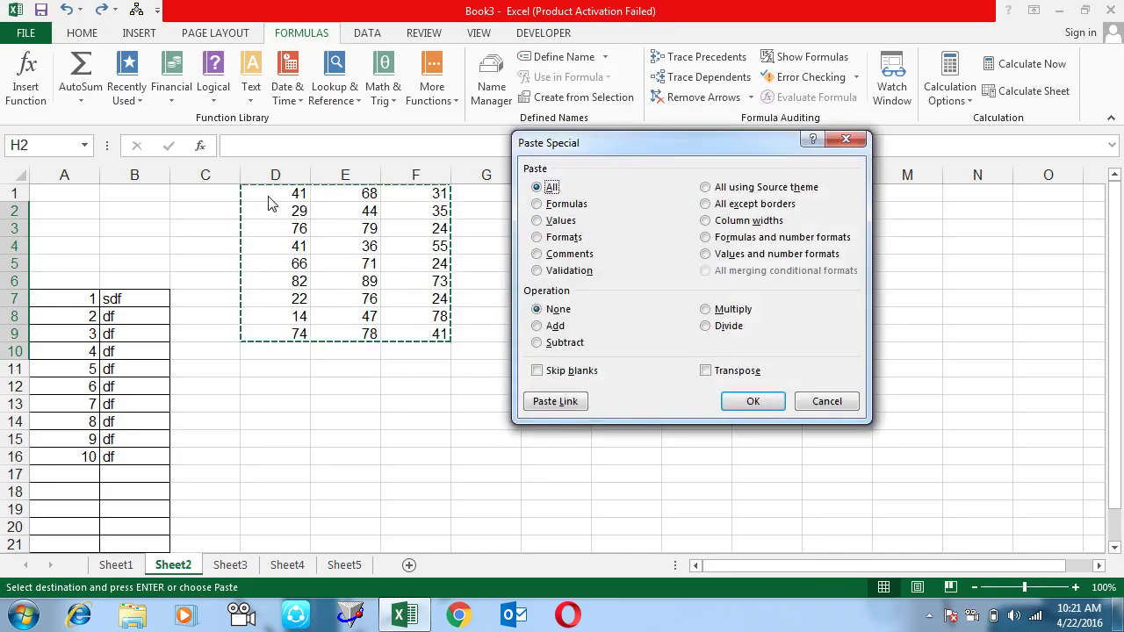
key(e)
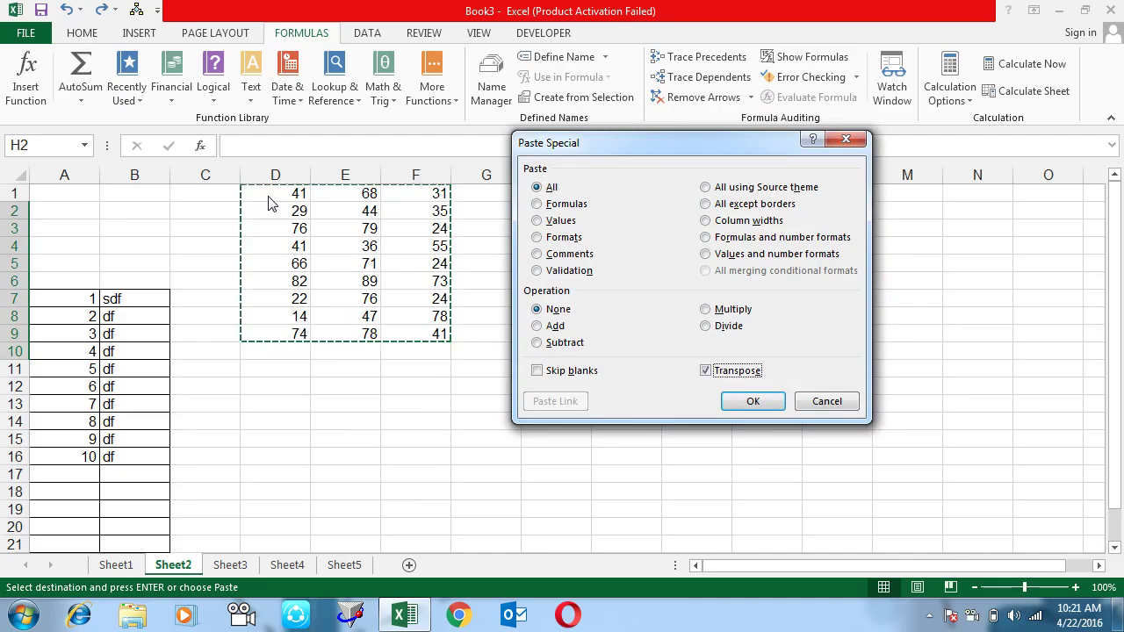
key(Return)
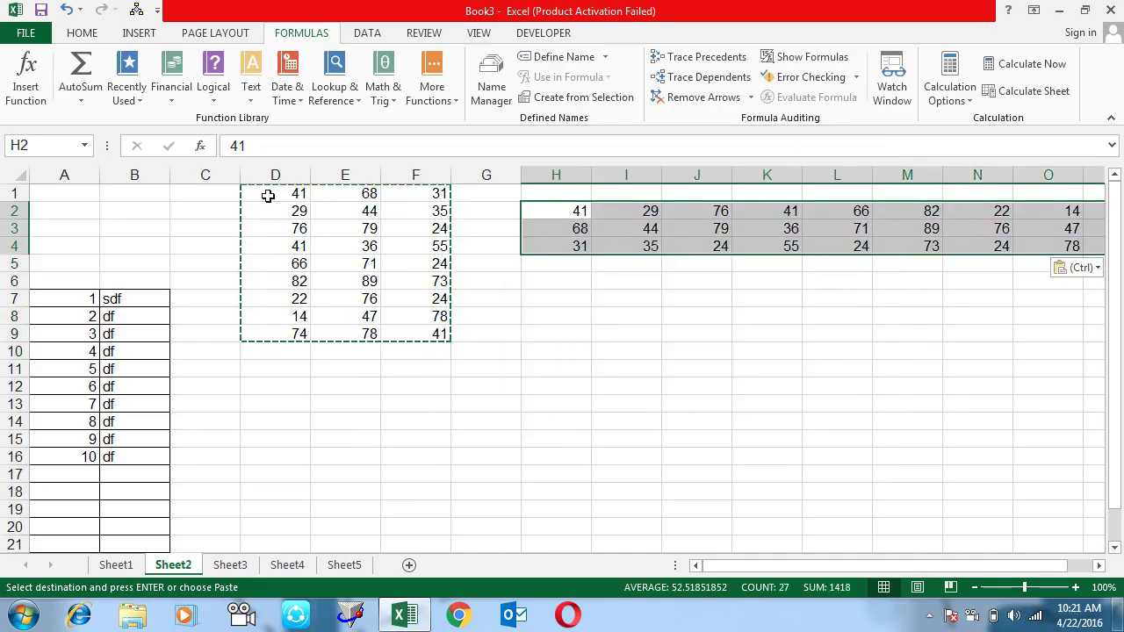
key(Right)
key(Right)
key(Left)
key(Left)
key(ctrl+shift+Right)
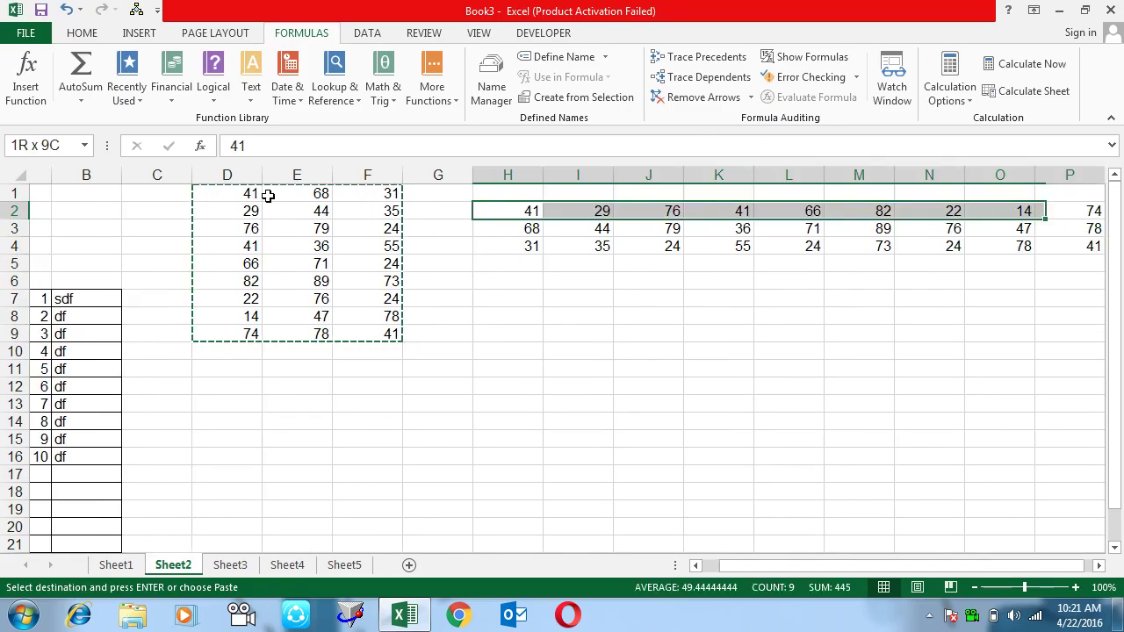
key(ctrl+shift+Down)
Clear the copy marquee and move back toward the source numbers
key(alt+h)
key(Escape)
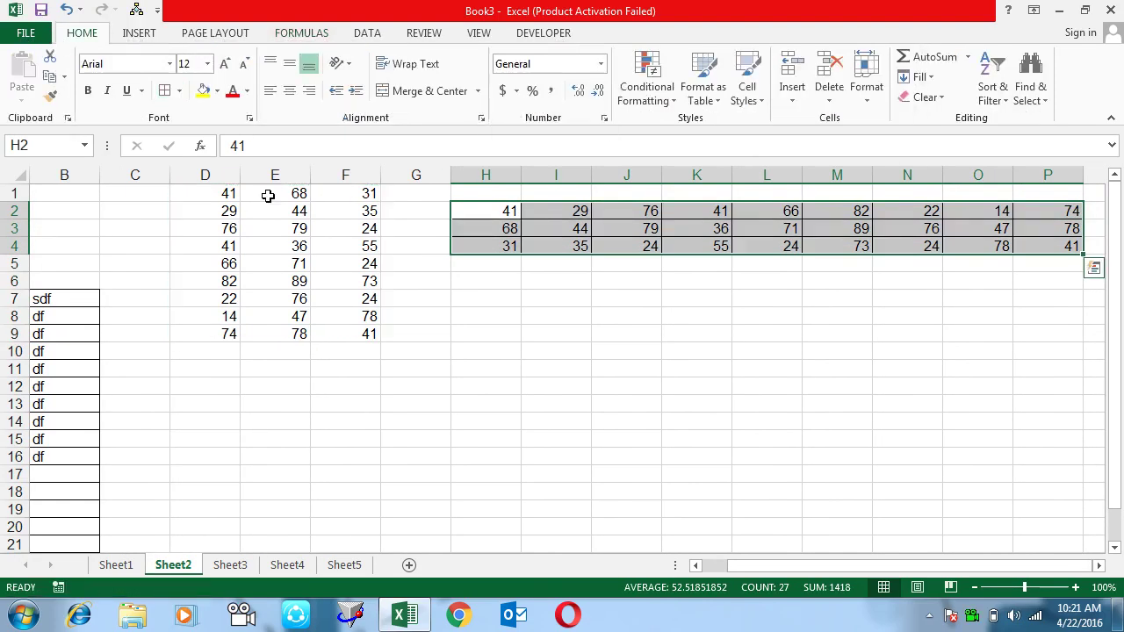
key(Down)
key(Down)
key(Up)
key(Up)
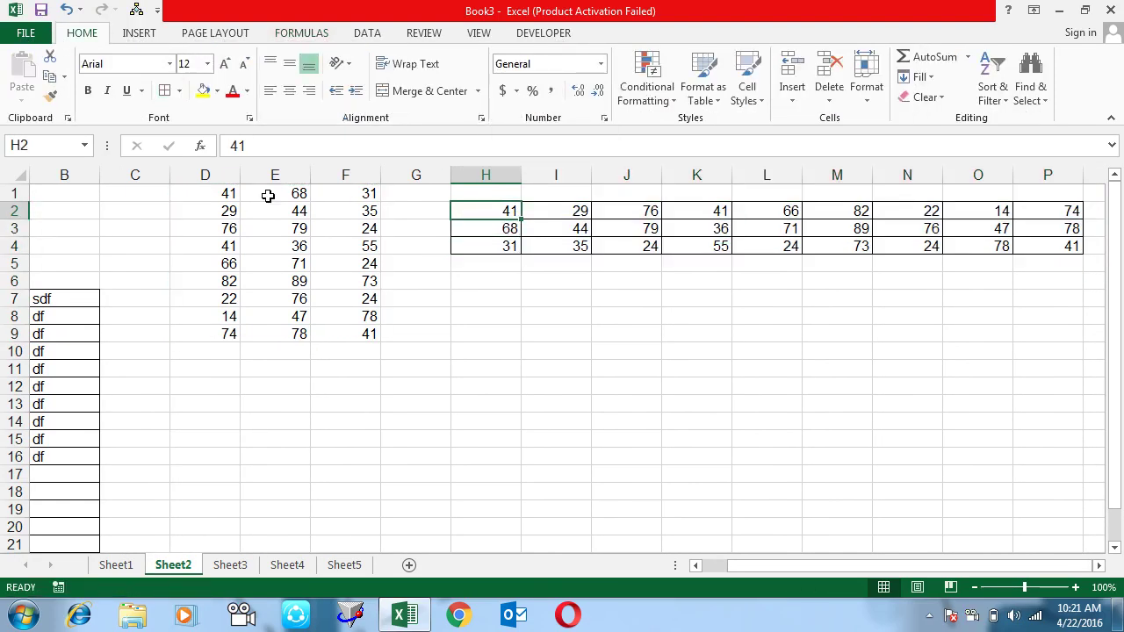
key(Left)
key(Left)
key(Left)
key(Left)
key(Up)
Change D1 to 59 and clear the pasted transposed values from H2:P4
text(5)
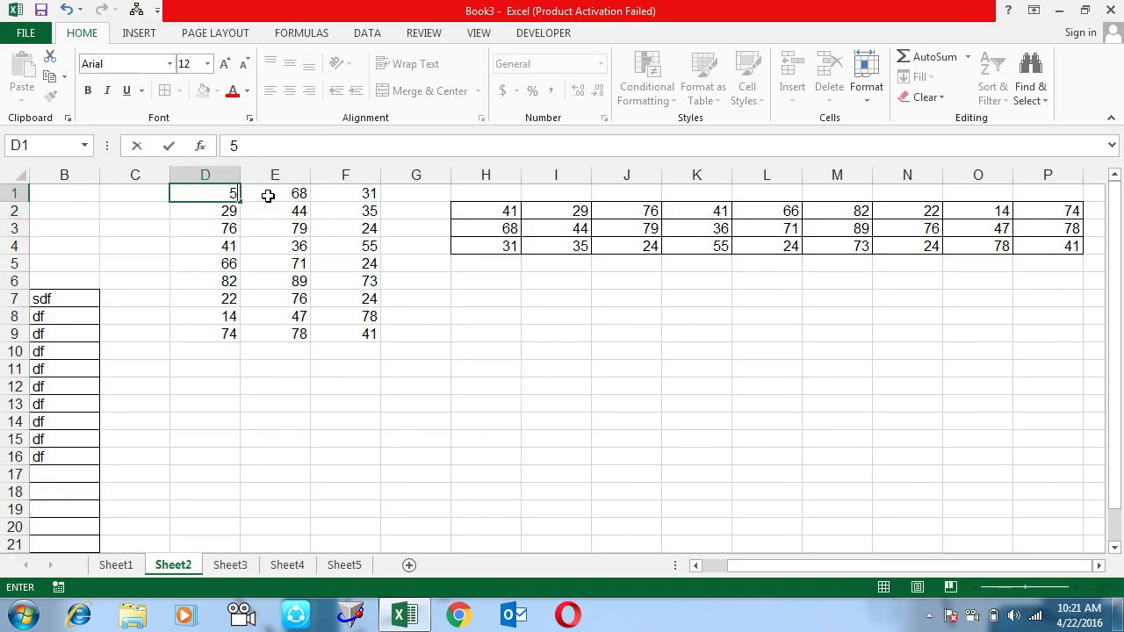
text(9)
key(Return)
key(Right)
key(Right)
key(Right)
key(Right)
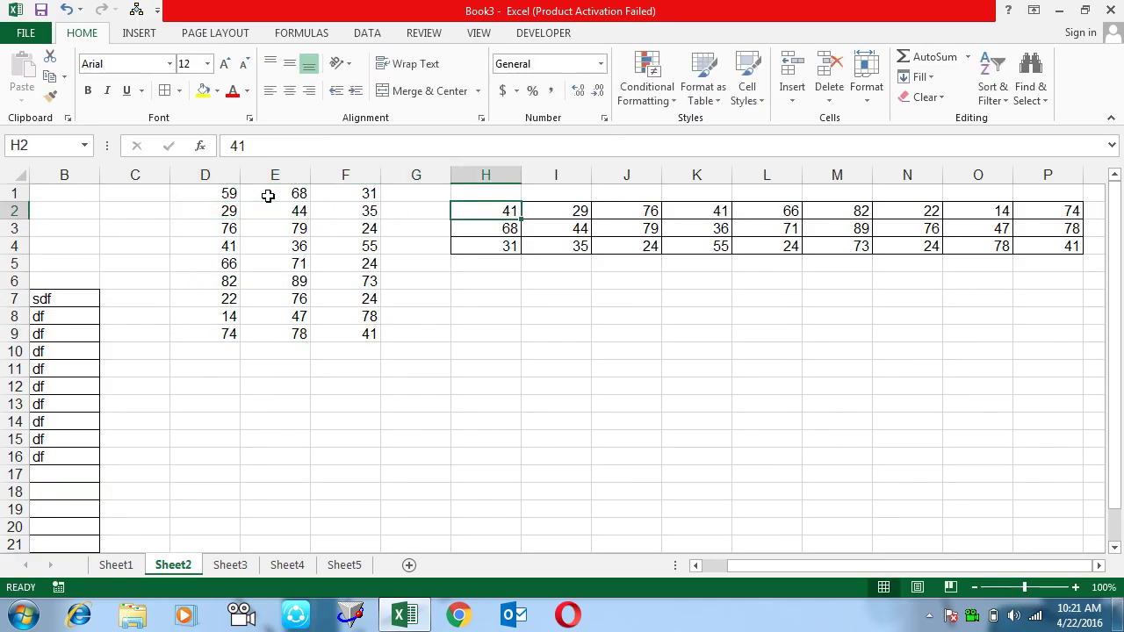
key(shift+Right)
key(shift+Right)
key(shift+Right)
key(shift+Right)
key(shift+Right)
key(shift+Right)
key(shift+Down)
key(shift+Down)
key(Delete)
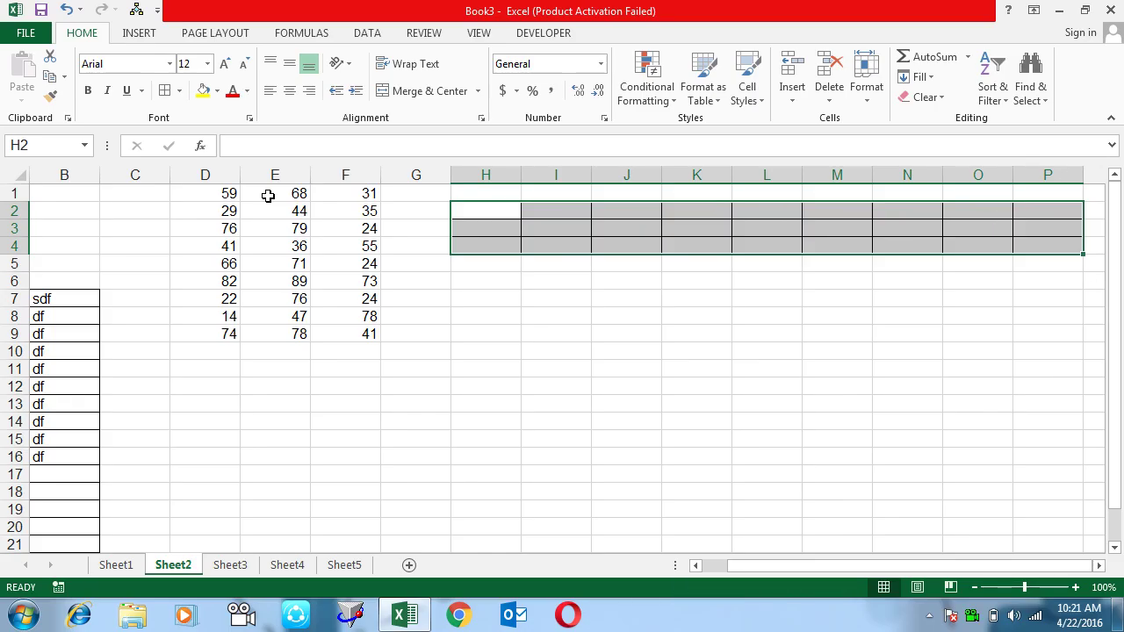
key(Left)
key(Right)
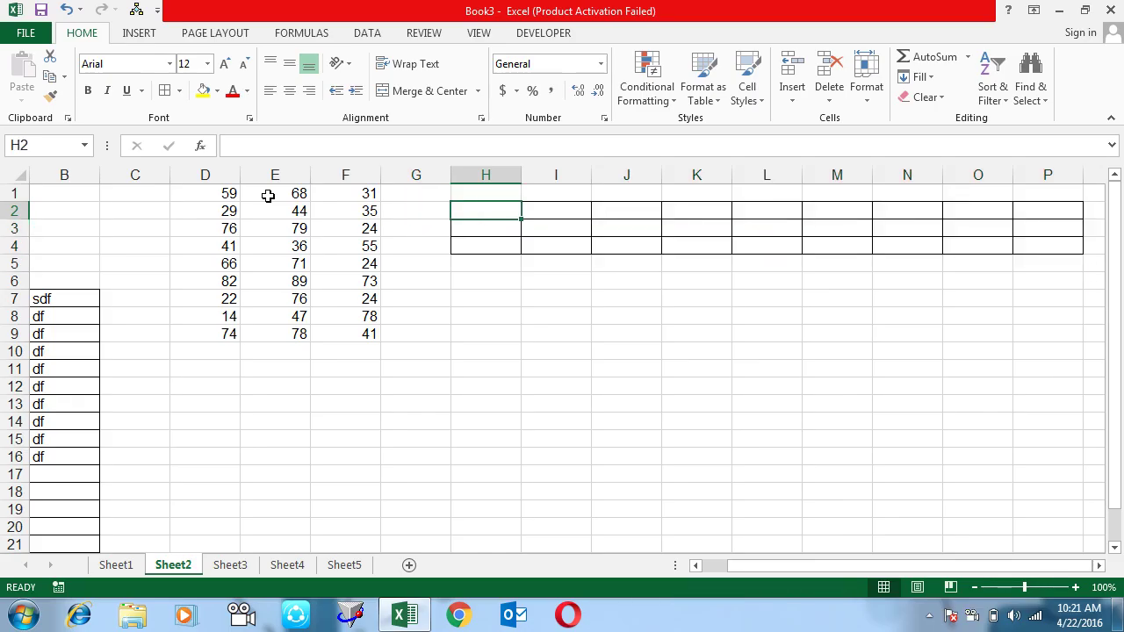
Enter =TRANSPOSE(D1:F9) in H2, then re-enter it over H2:P4 as an array formula
text(=tra)
key(Tab)
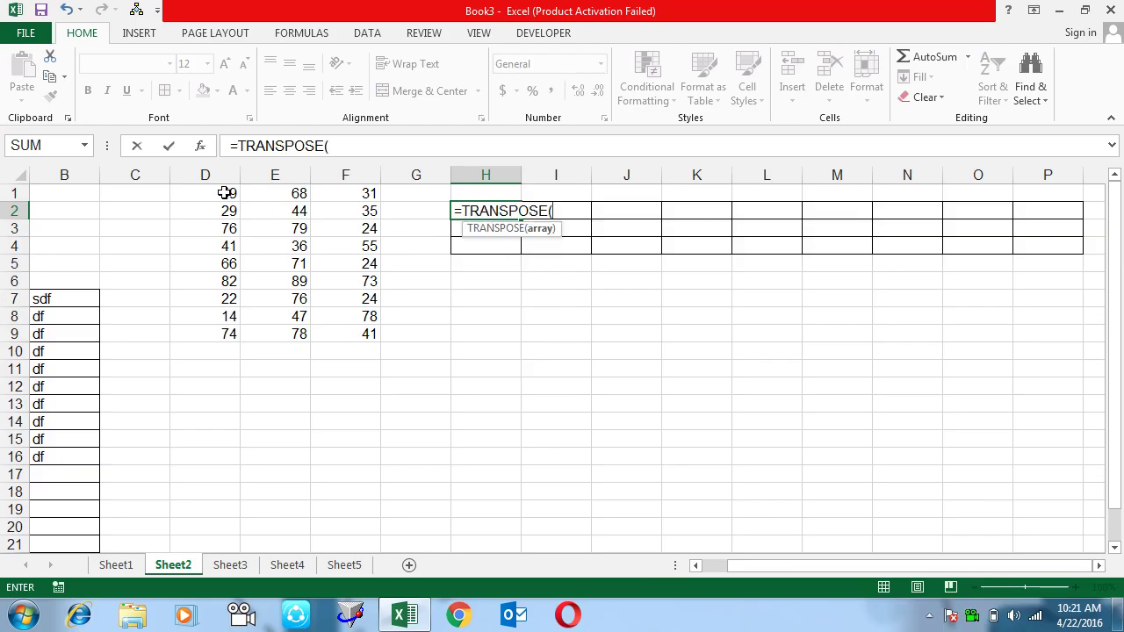
drag(227, 193, 365, 332)
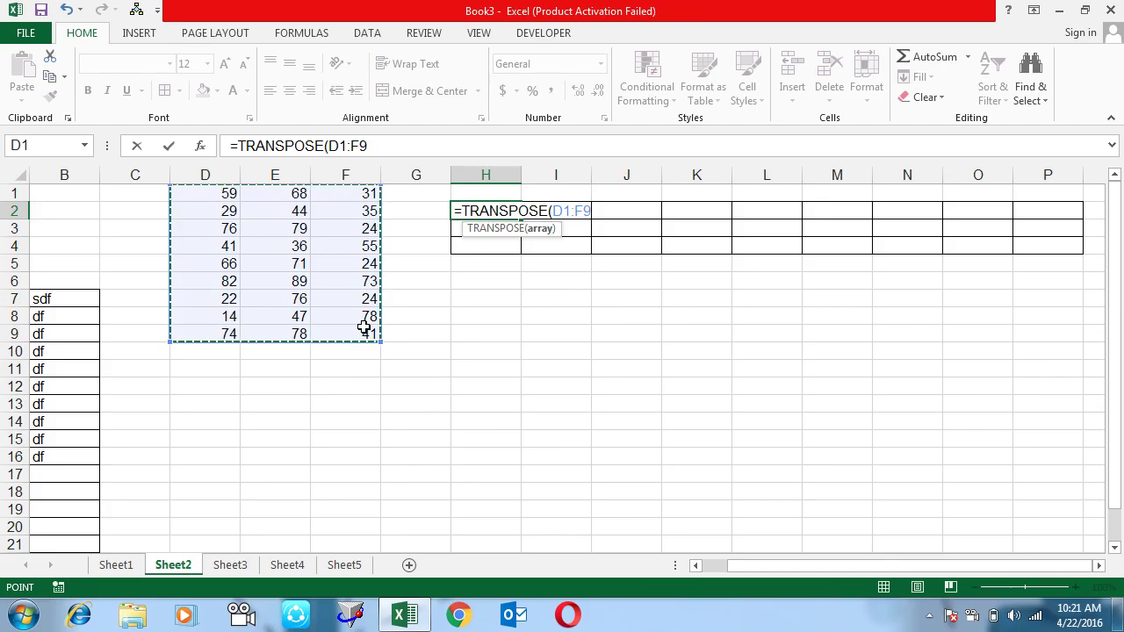
key(Return)
key(Up)
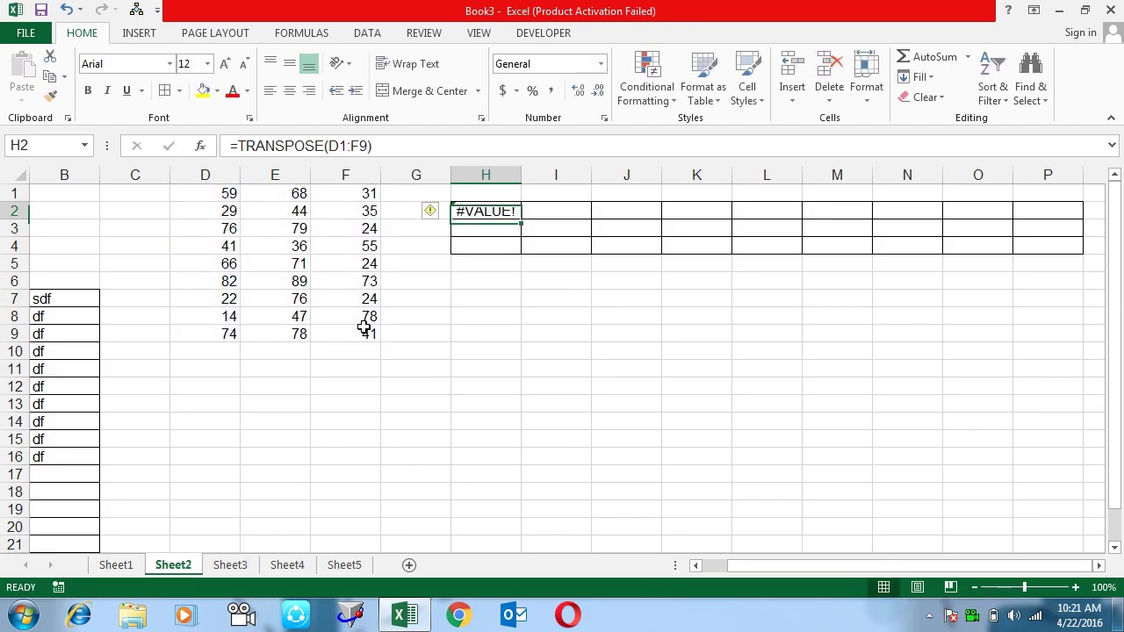
key(shift+Right)
key(shift+Right)
key(shift+Right)
key(shift+Right)
key(shift+Right)
key(shift+Right)
key(shift+Right)
key(shift+Right)
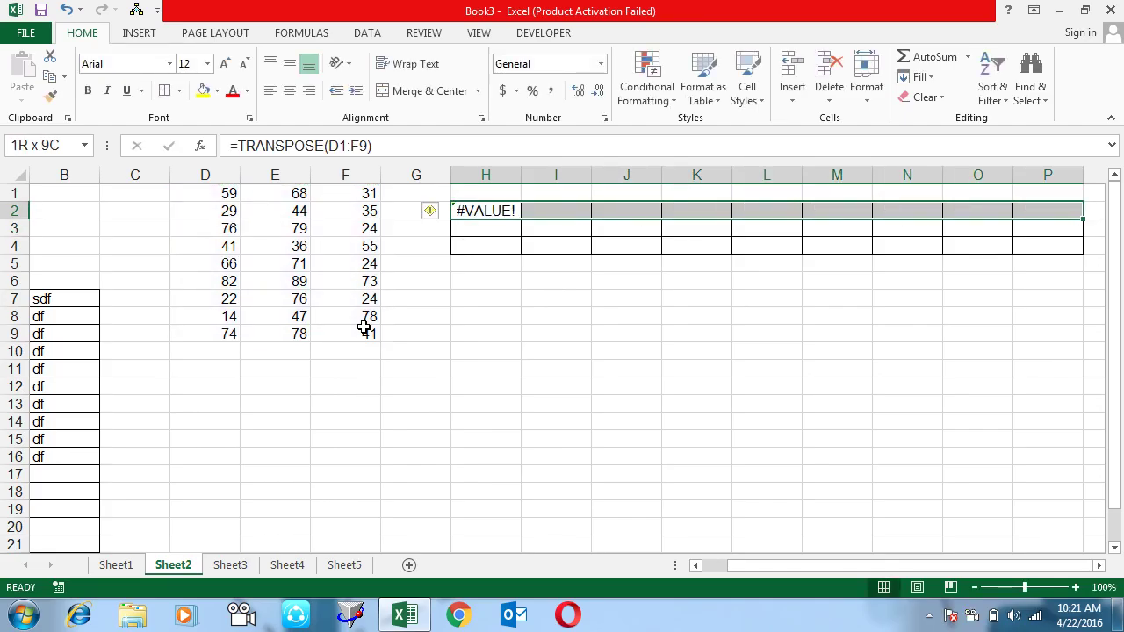
key(shift+Down)
key(shift+Down)
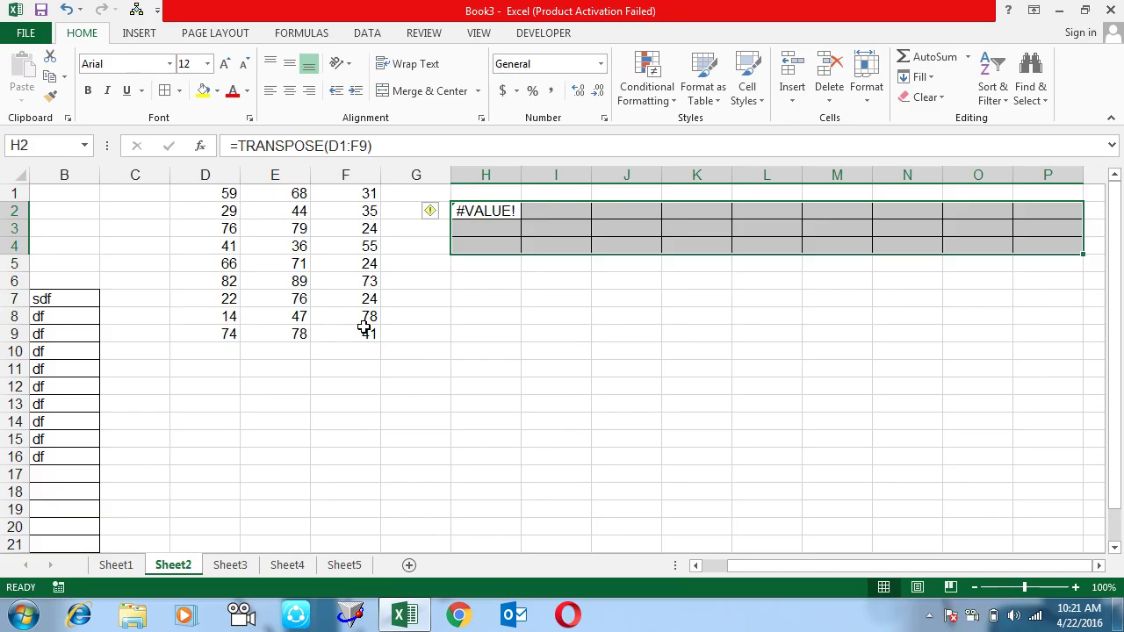
key(F2)
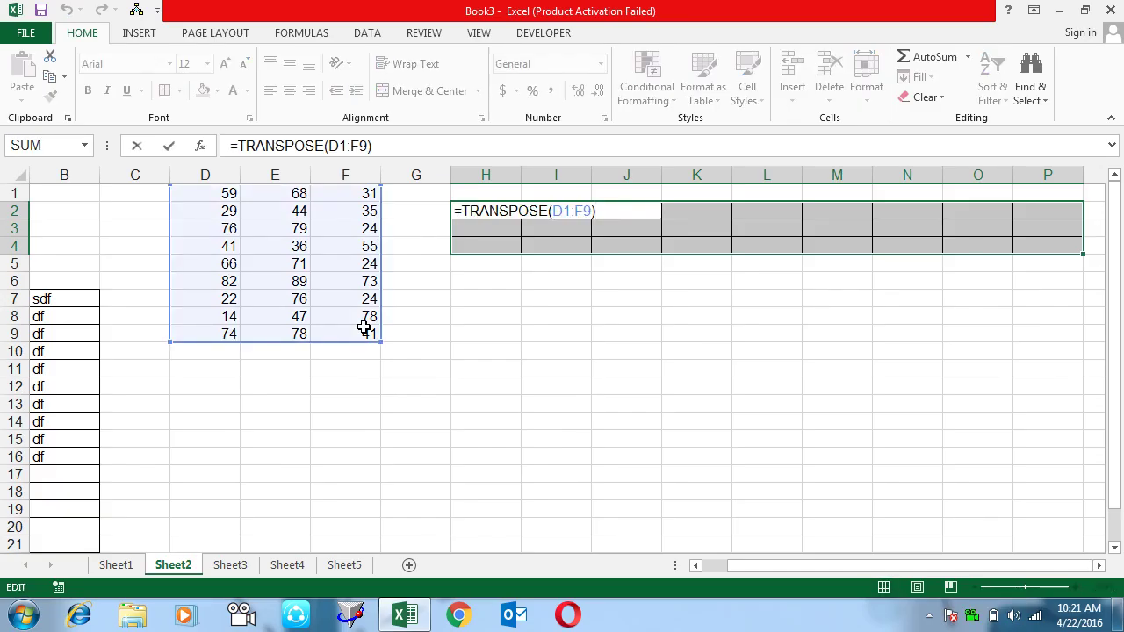
key(ctrl+shift+Return)
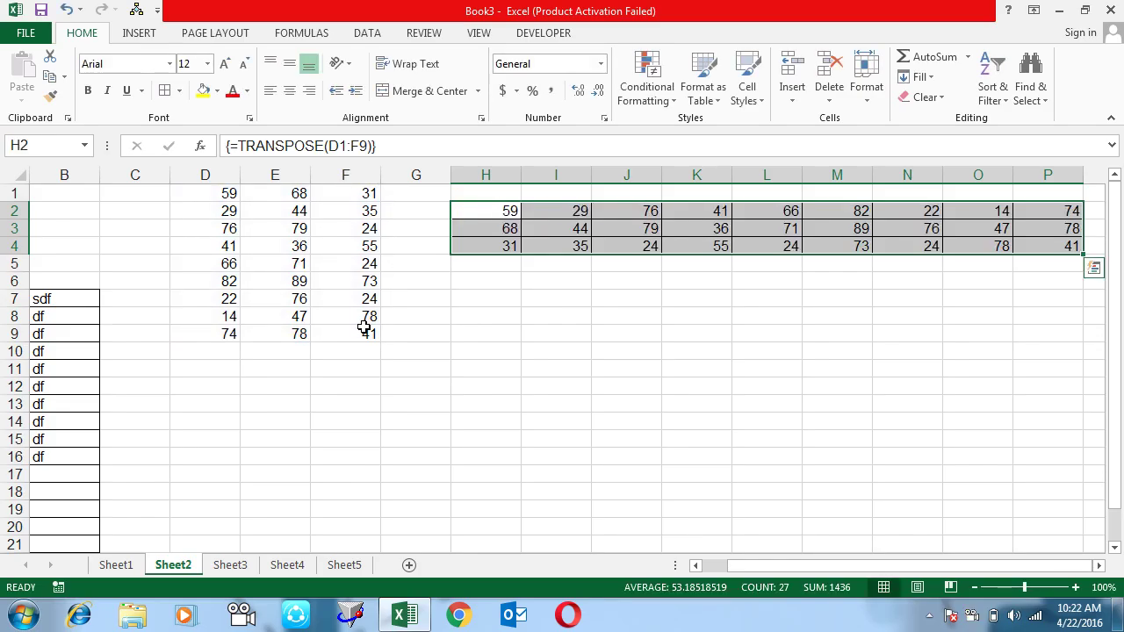
Change D1 to 60 and check that the transposed value in H2 updates
key(Left)
key(Left)
key(Left)
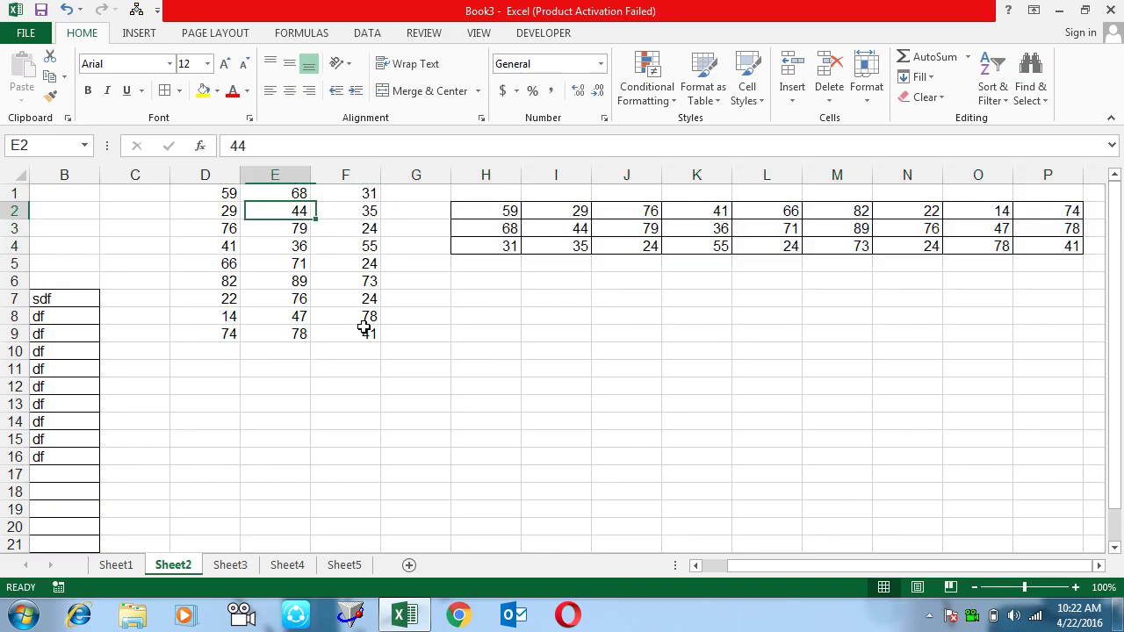
key(Left)
key(Up)
text(60)
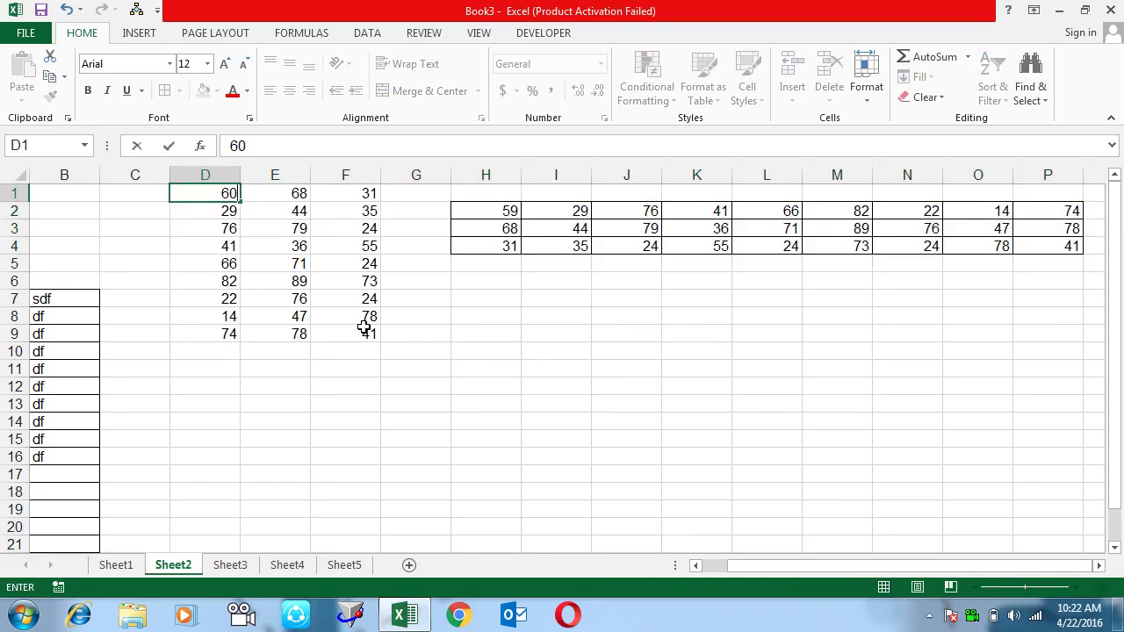
key(Return)
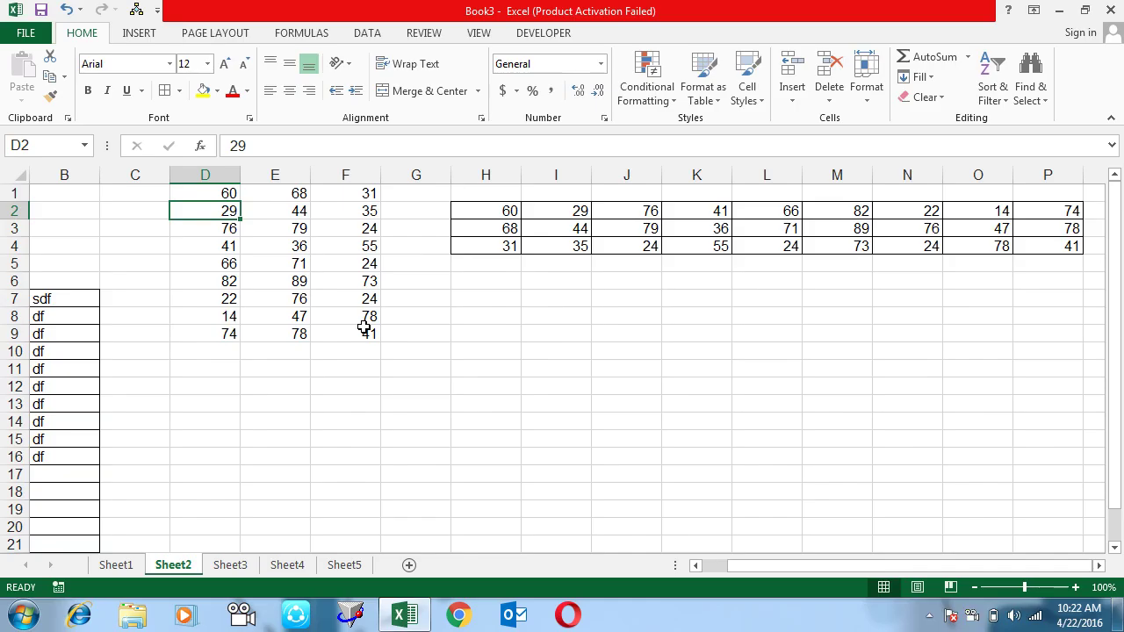
key(Right)
key(Right)
key(Right)
key(Right)
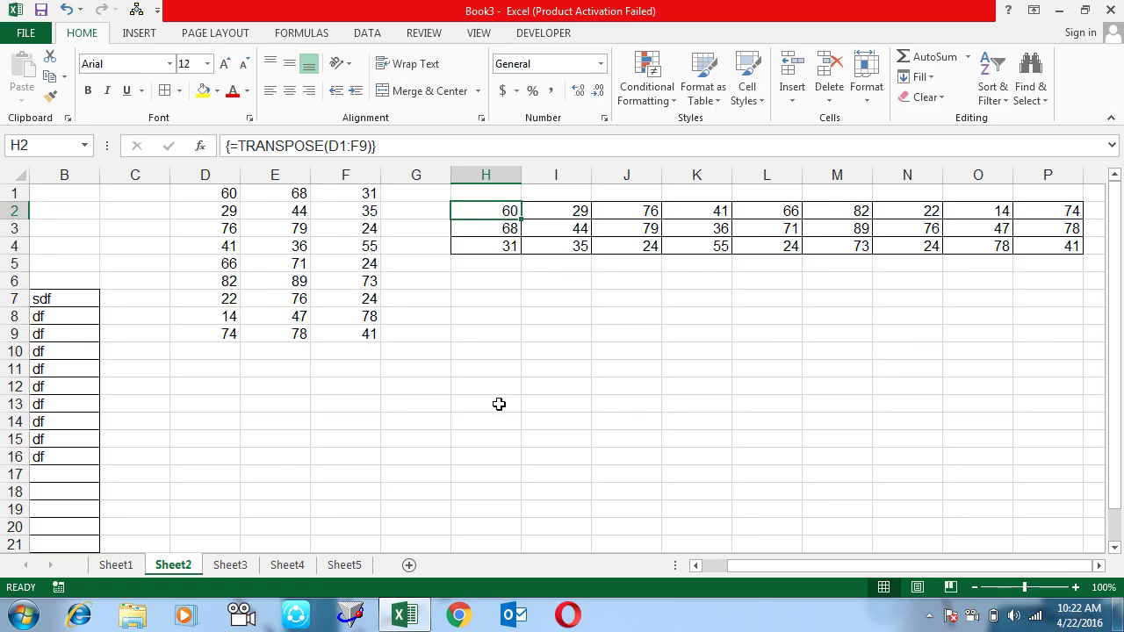
Check D1's value and select H9 for a new formula
click(499, 314)
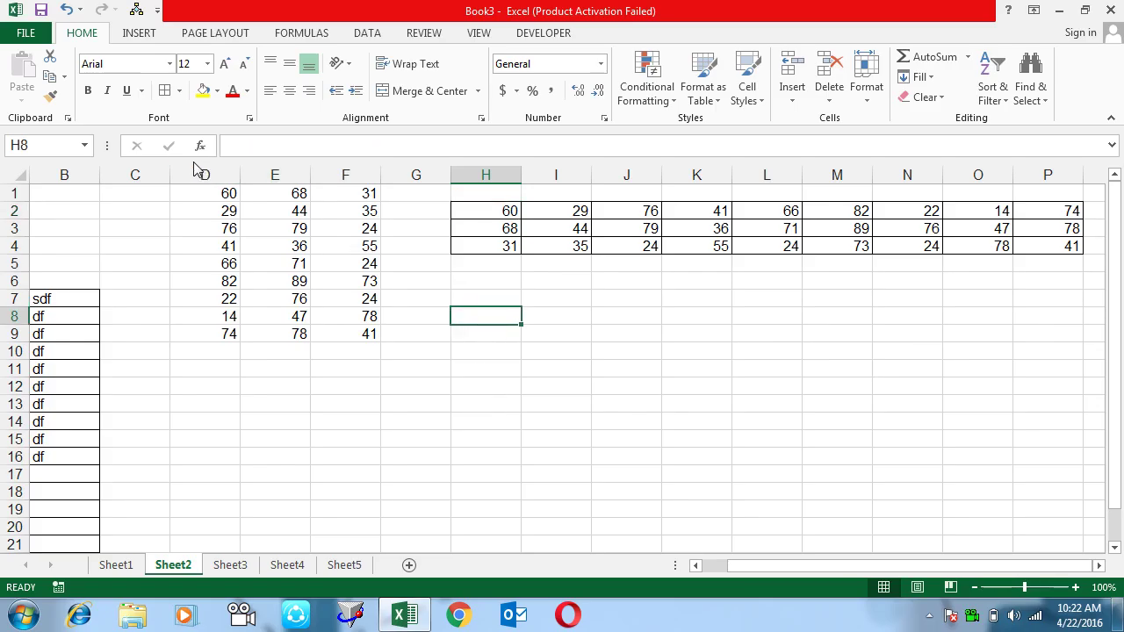
click(222, 197)
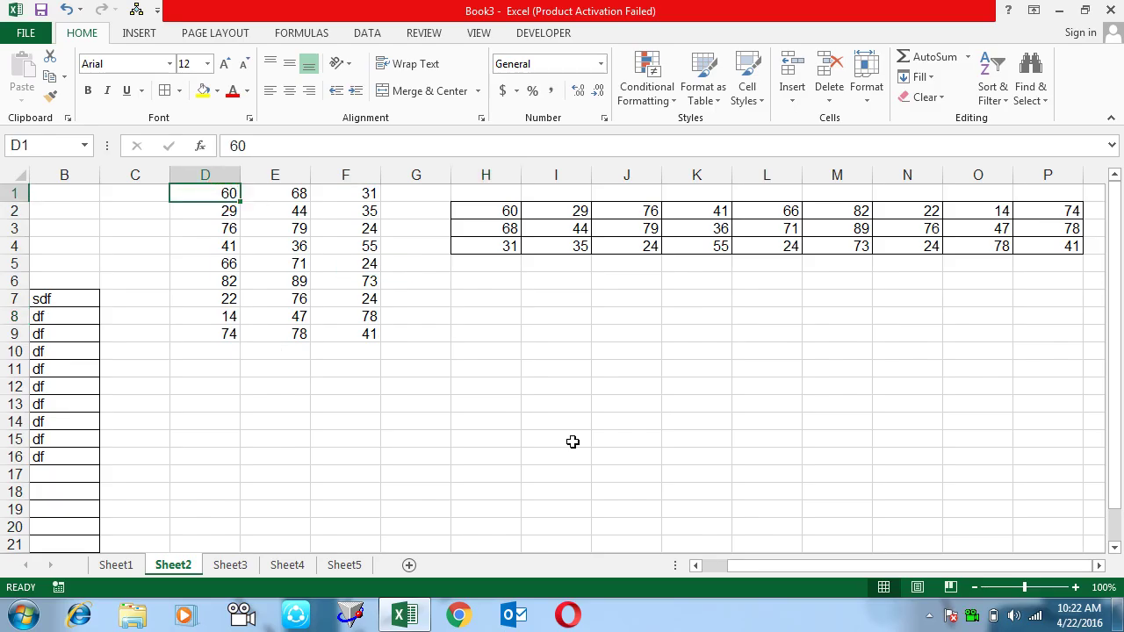
click(488, 338)
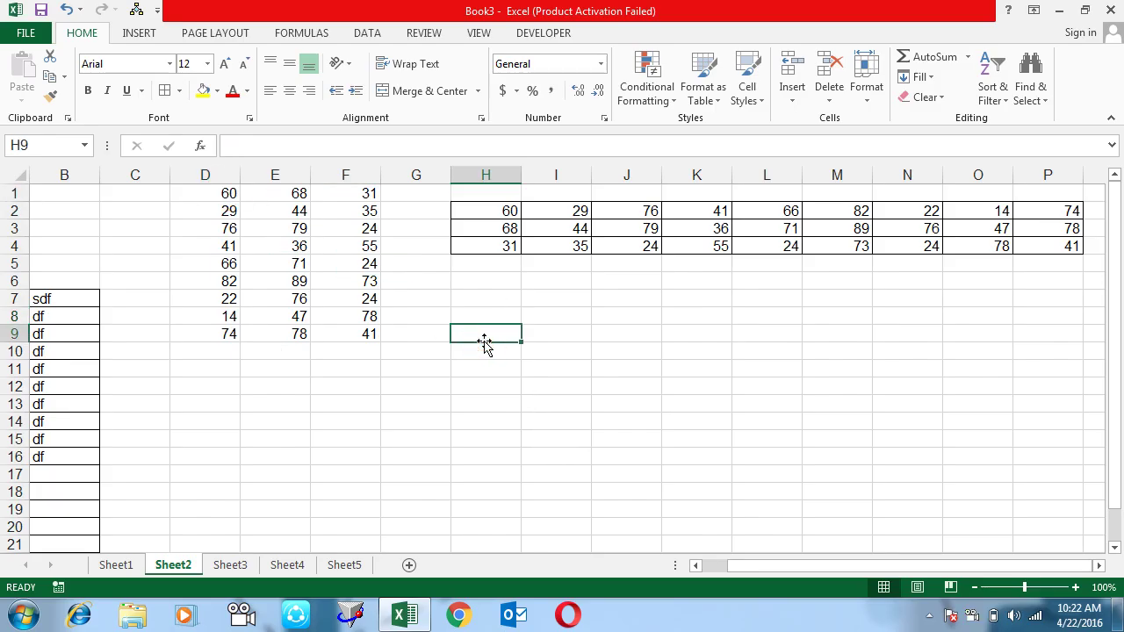
text(=)
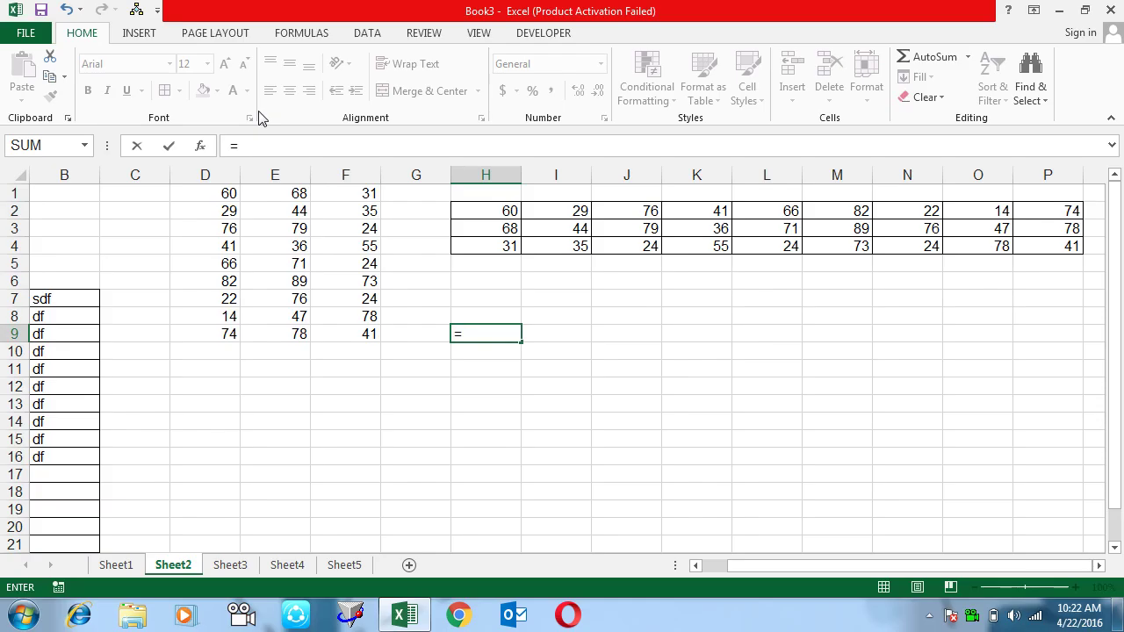
click(217, 193)
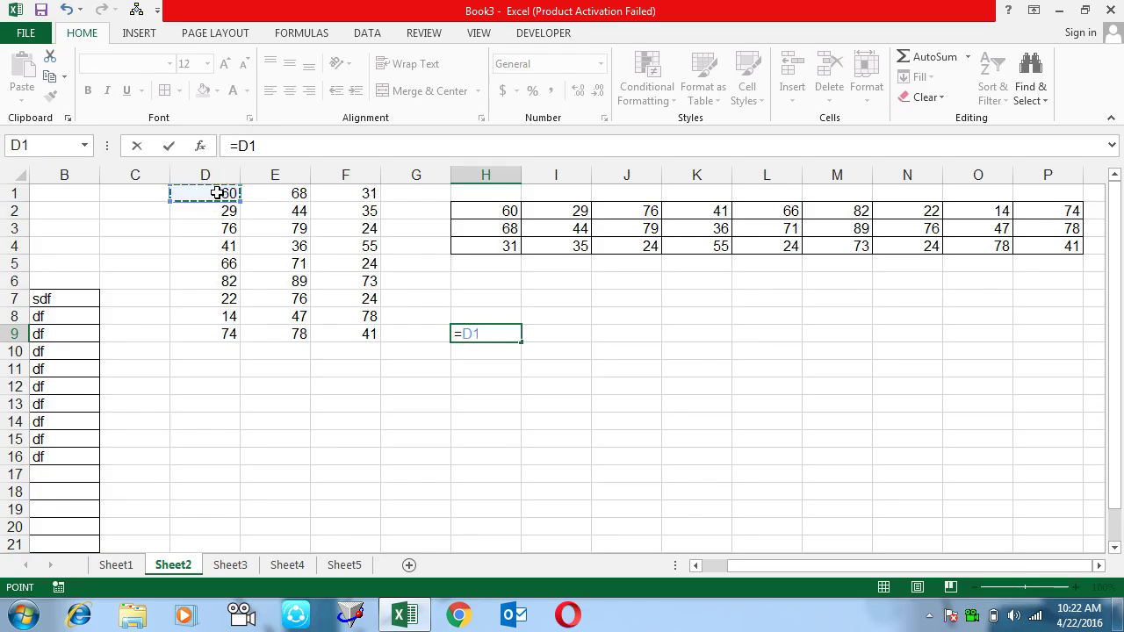
key(Return)
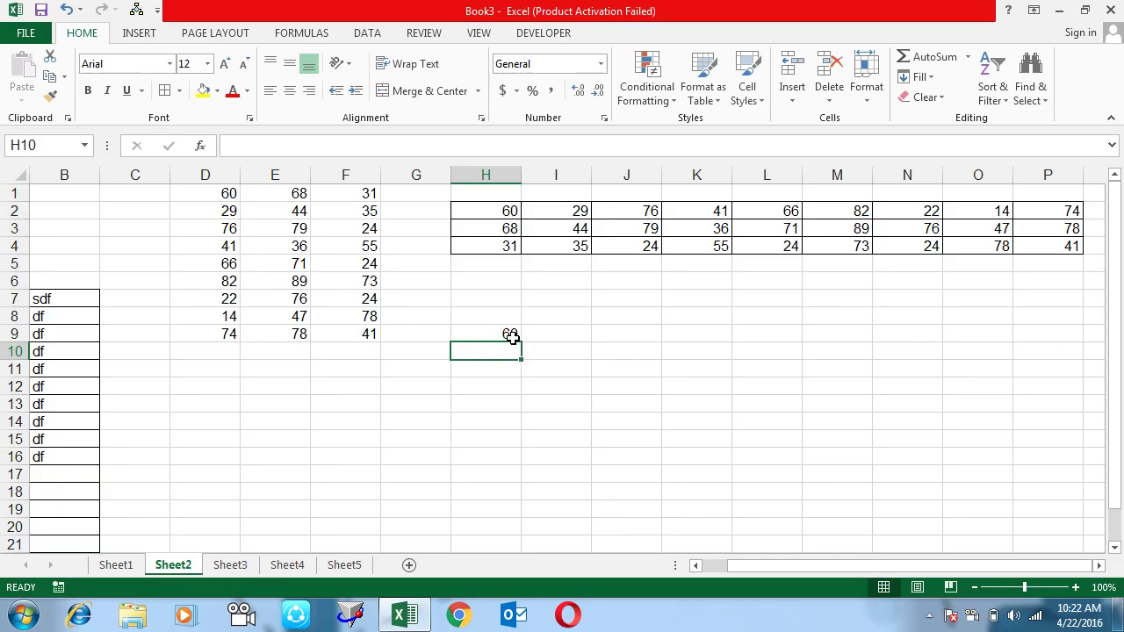
click(515, 338)
drag(520, 342, 518, 479)
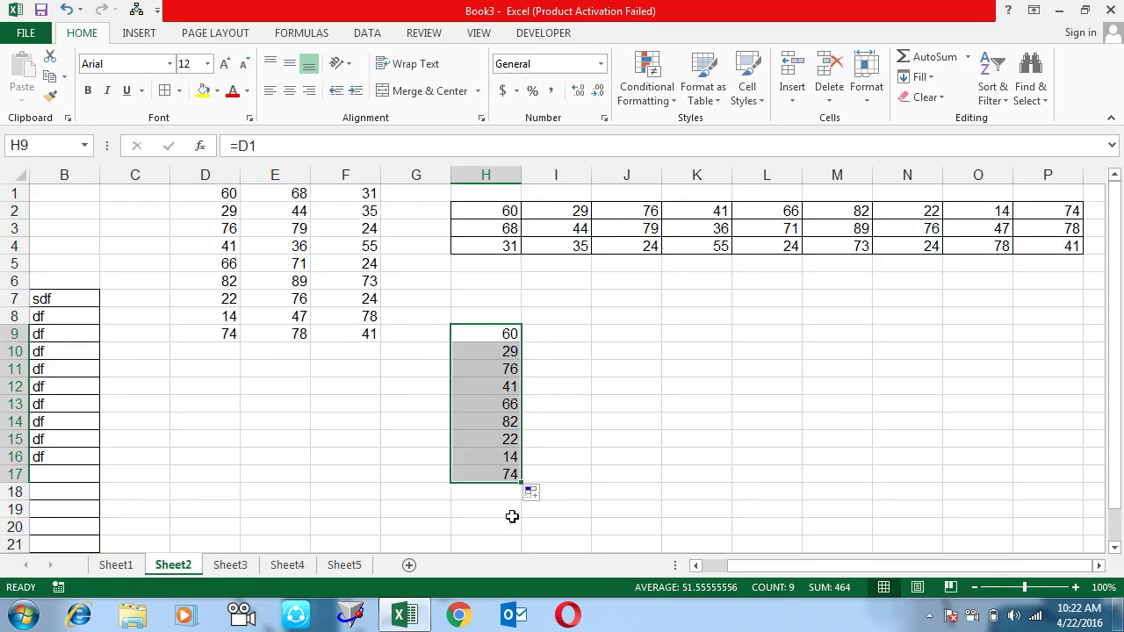
key(Delete)
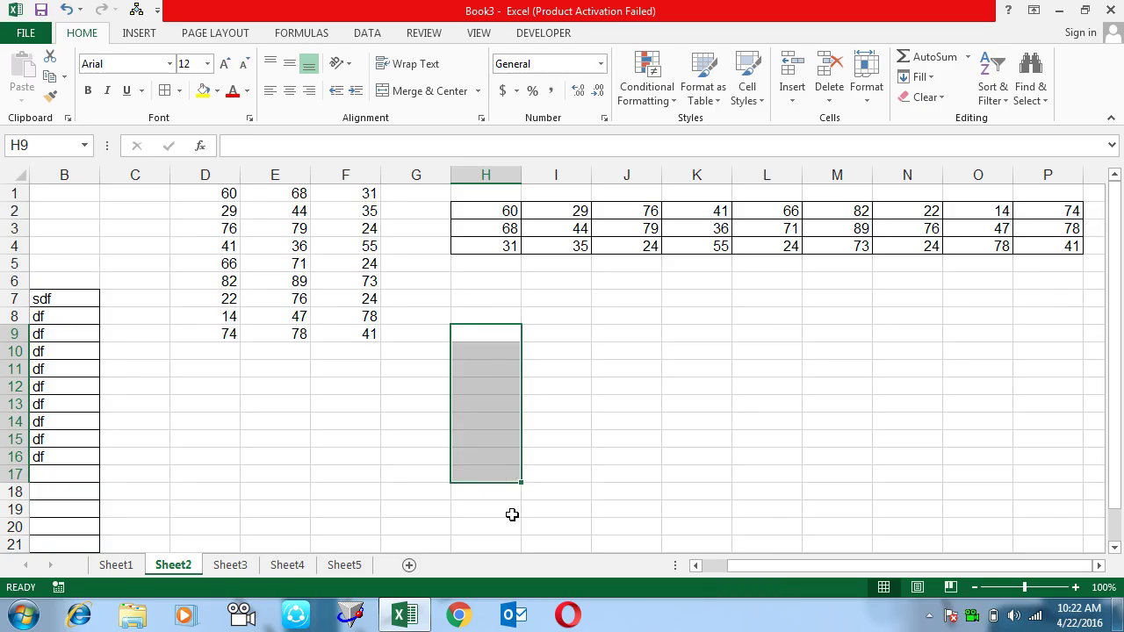
key(Up)
key(Down)
key(Down)
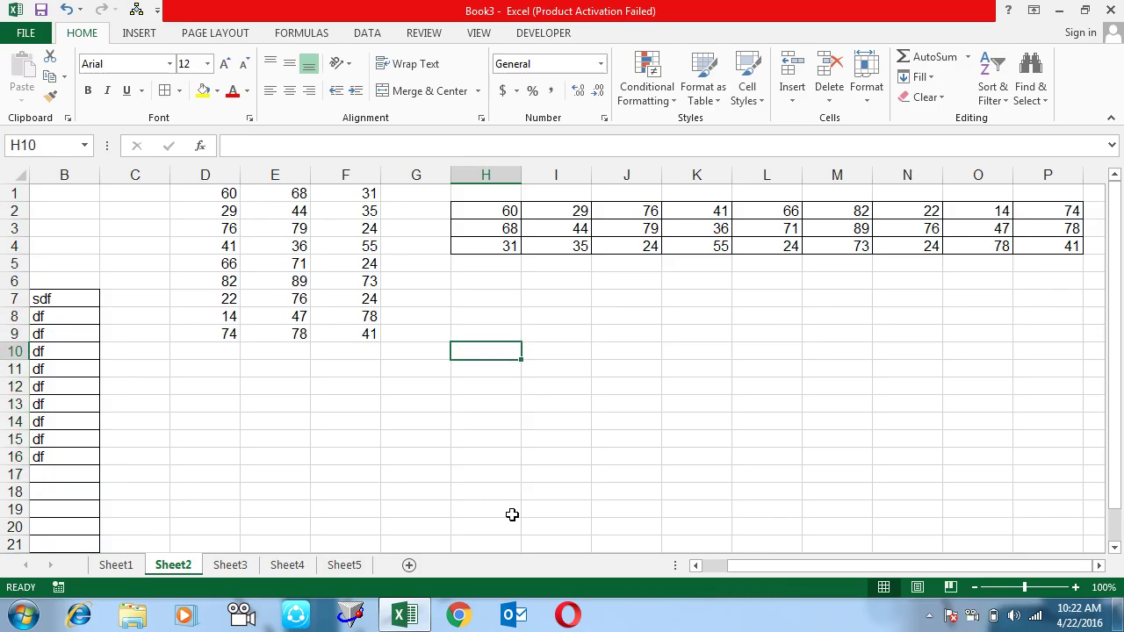
Start the H10 formula with INDIRECT, discarding a quoted "D" argument attempt
text(=)
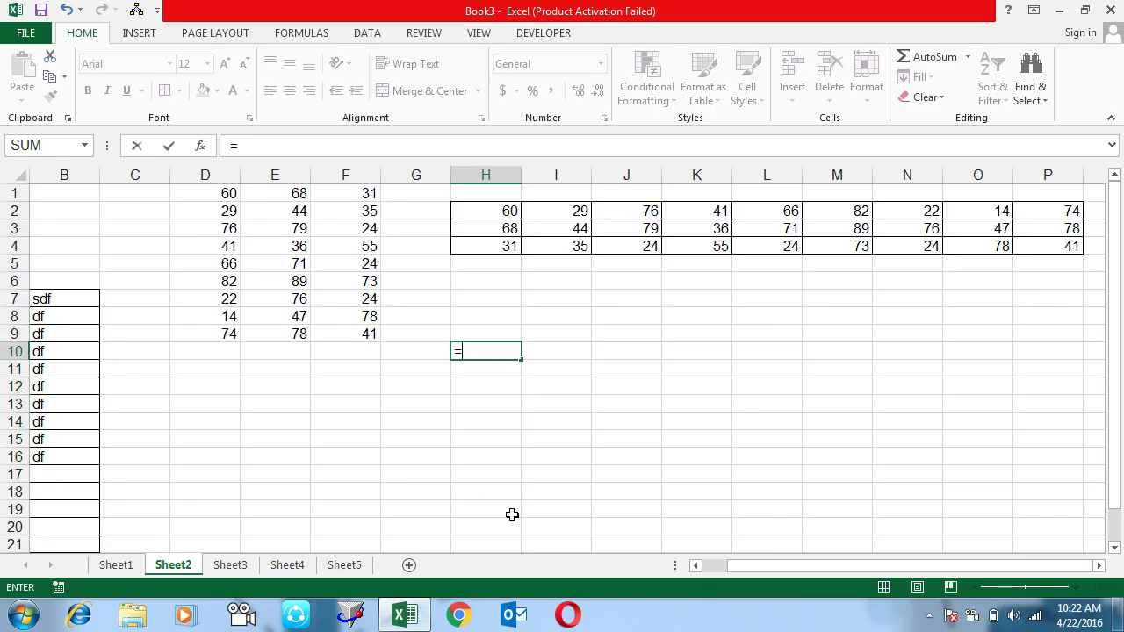
text(ind)
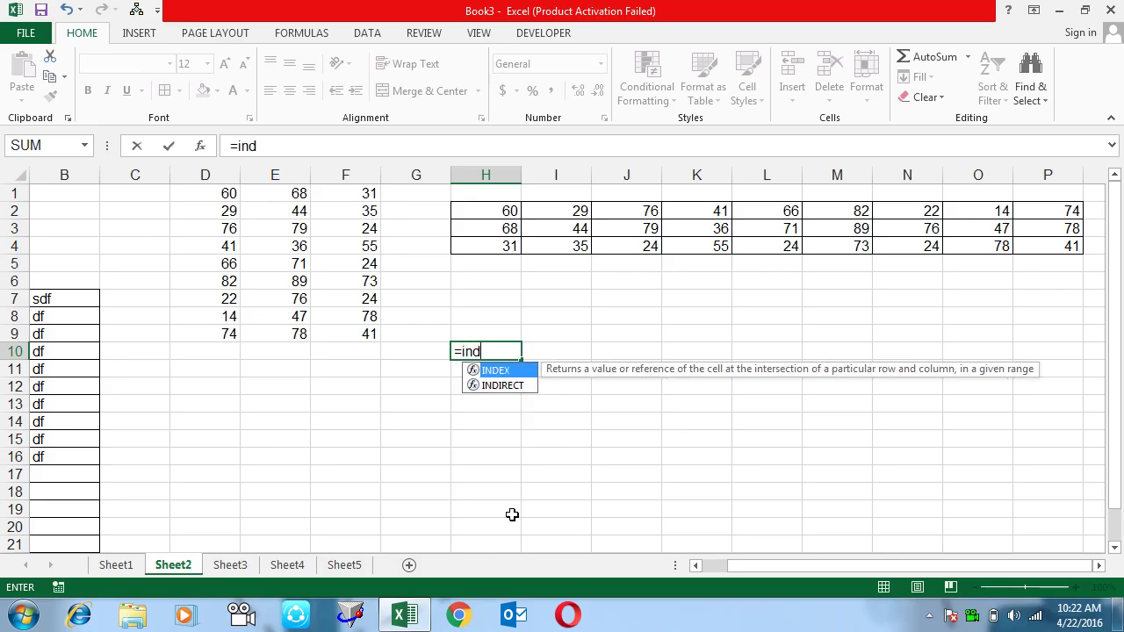
key(BackSpace)
key(BackSpace)
key(BackSpace)
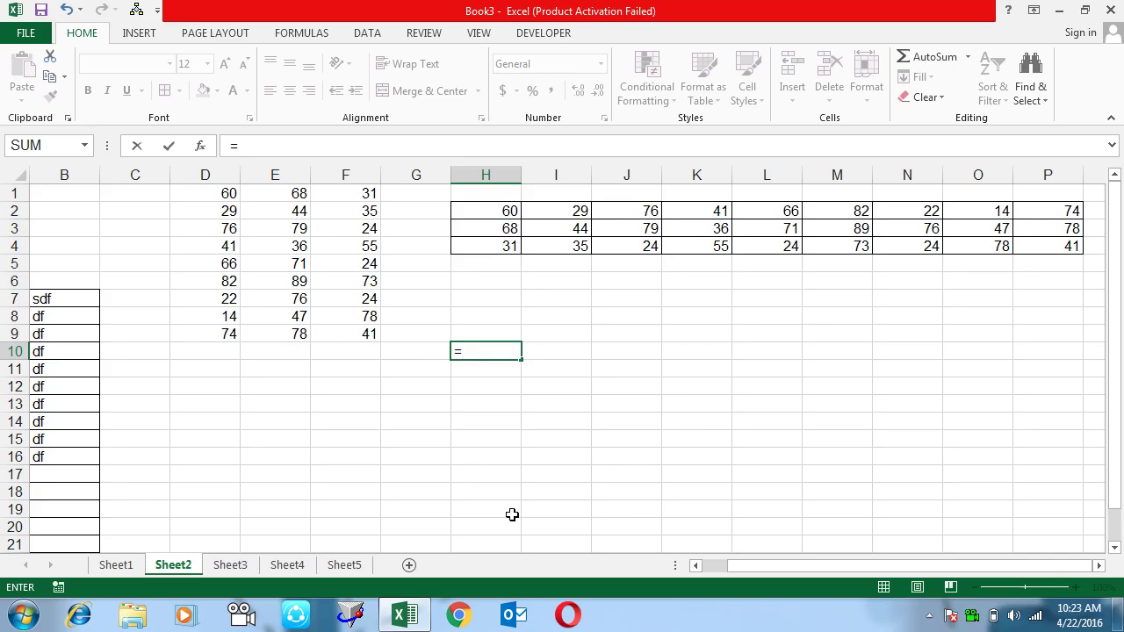
text(ind)
key(Down)
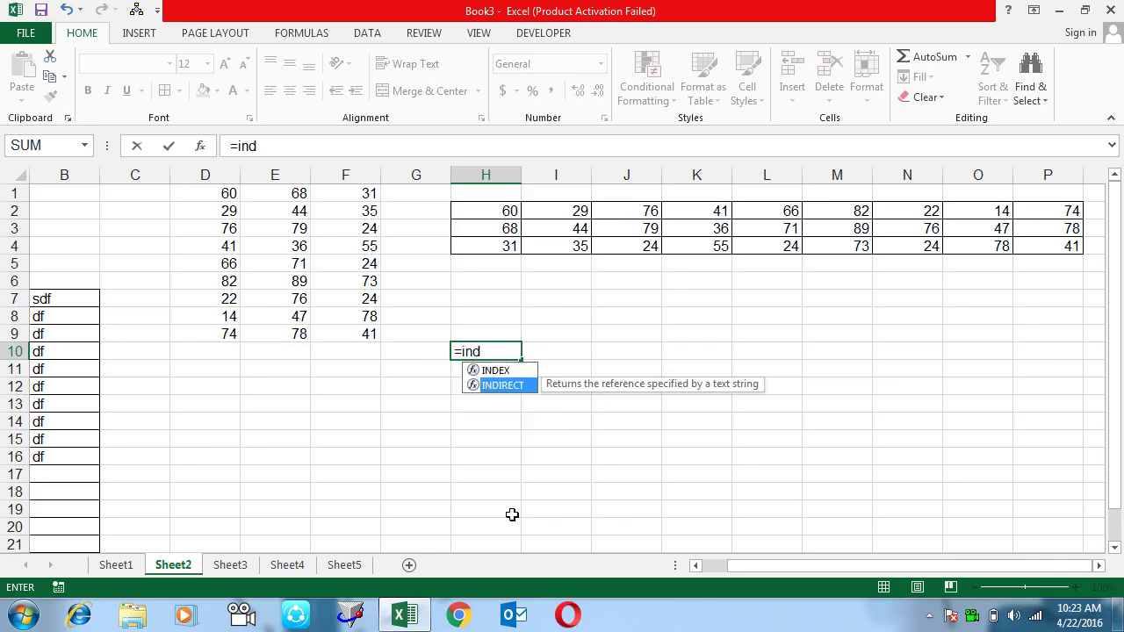
key(Tab)
text("A)
key(BackSpace)
text(D")
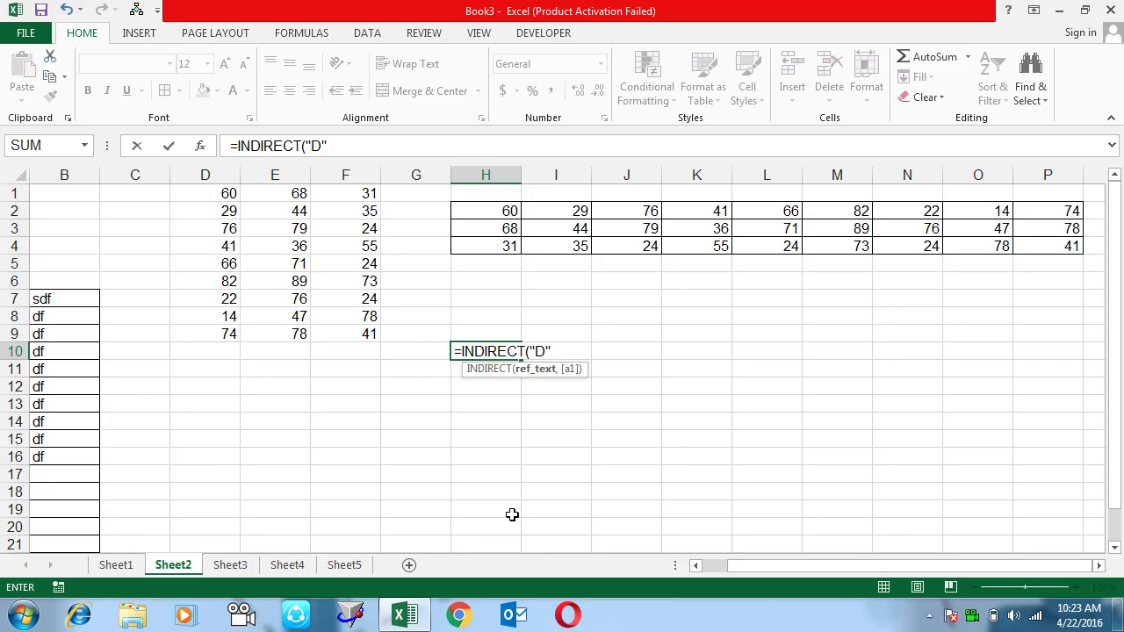
key(BackSpace)
key(BackSpace)
key(BackSpace)
Complete it as =INDIRECT(ADDRESS(1,ROW()-6)), returning 60 from D1
text(add)
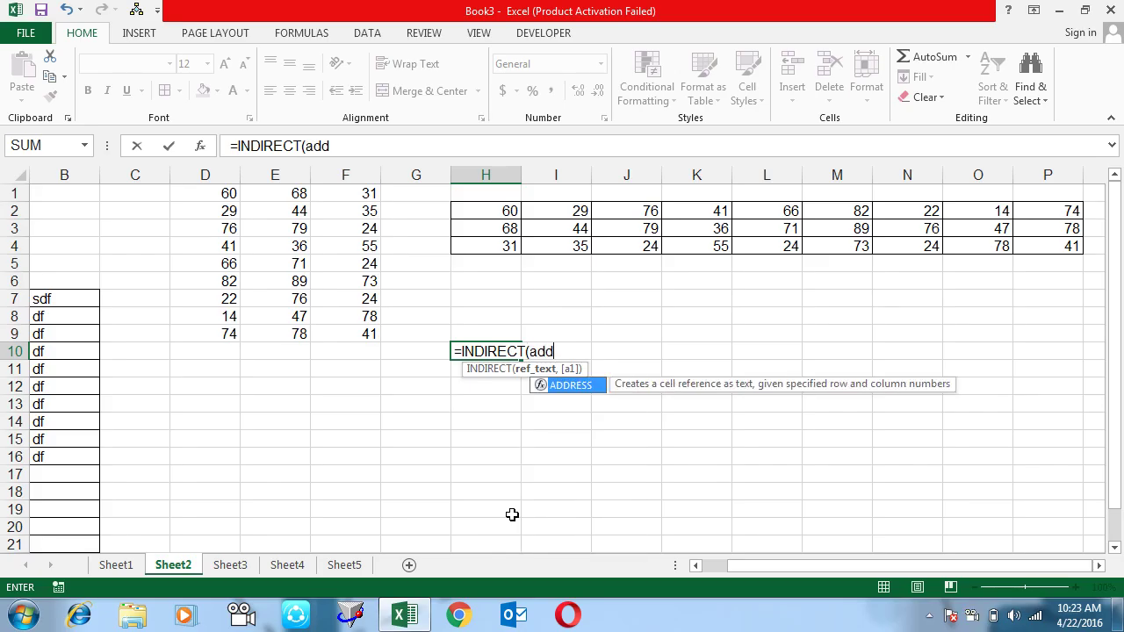
key(Tab)
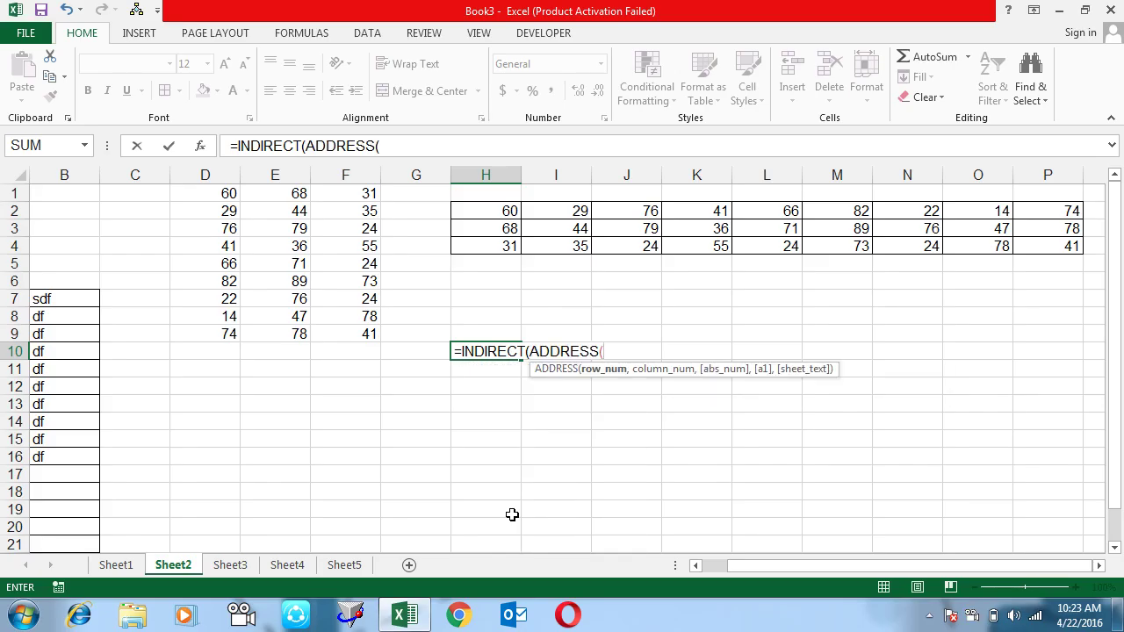
text(1)
text(,)
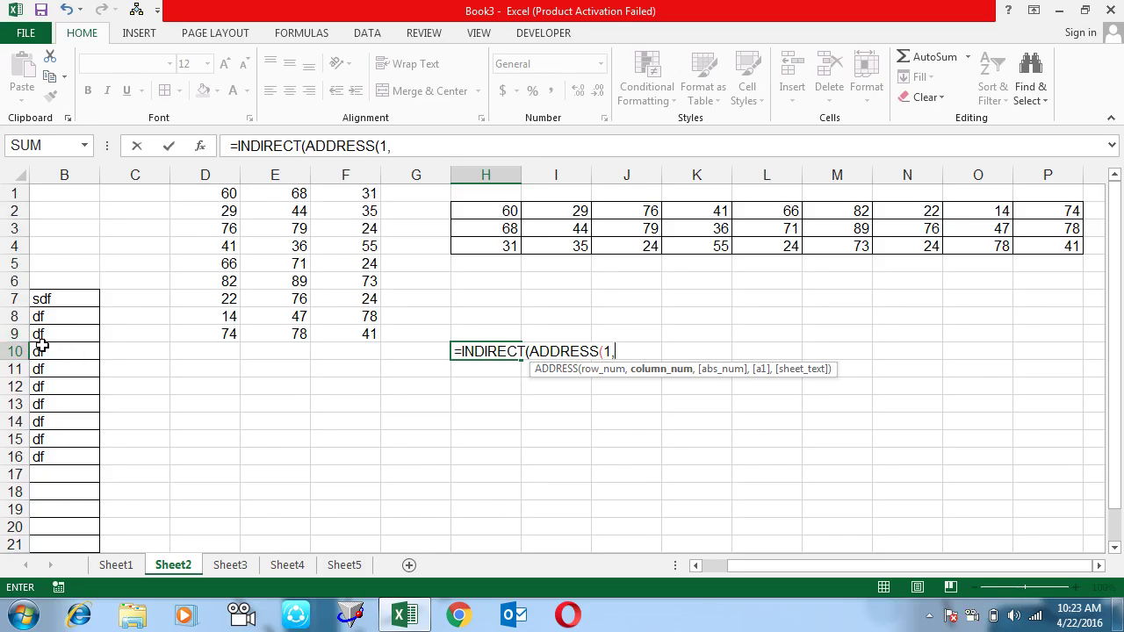
text(row)
key(Tab)
text()-)
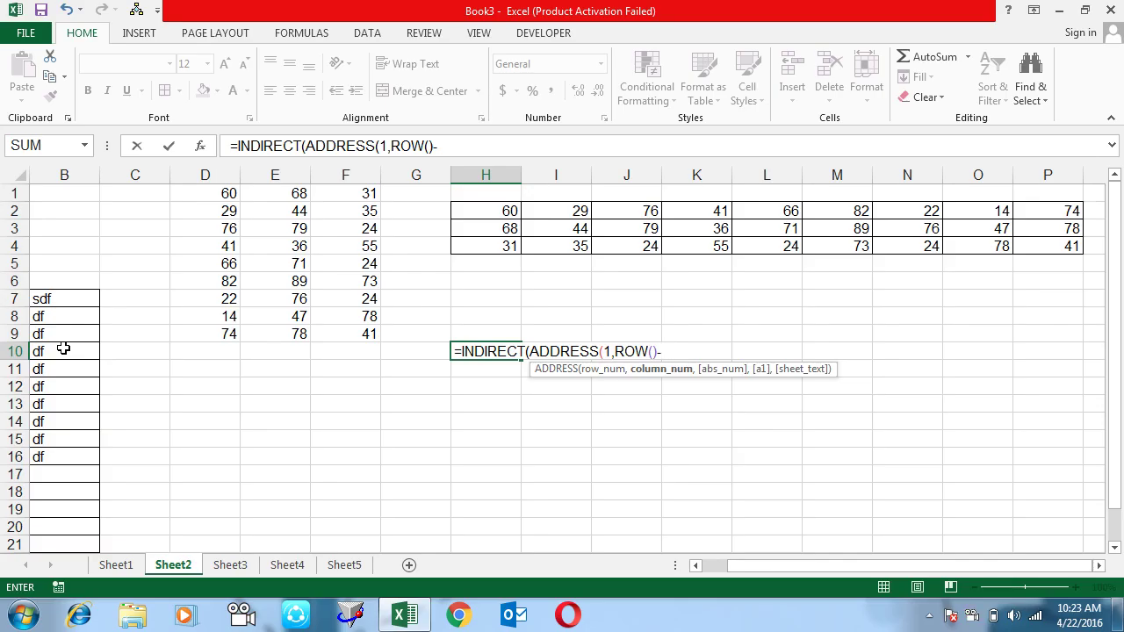
text(6)
text())
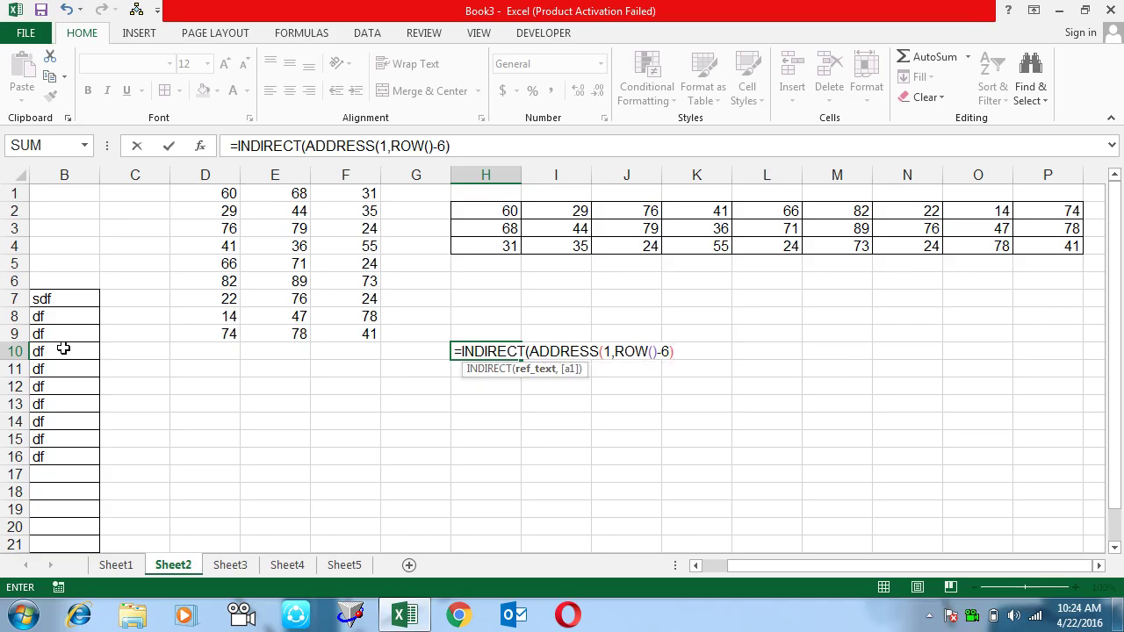
text())
key(Return)
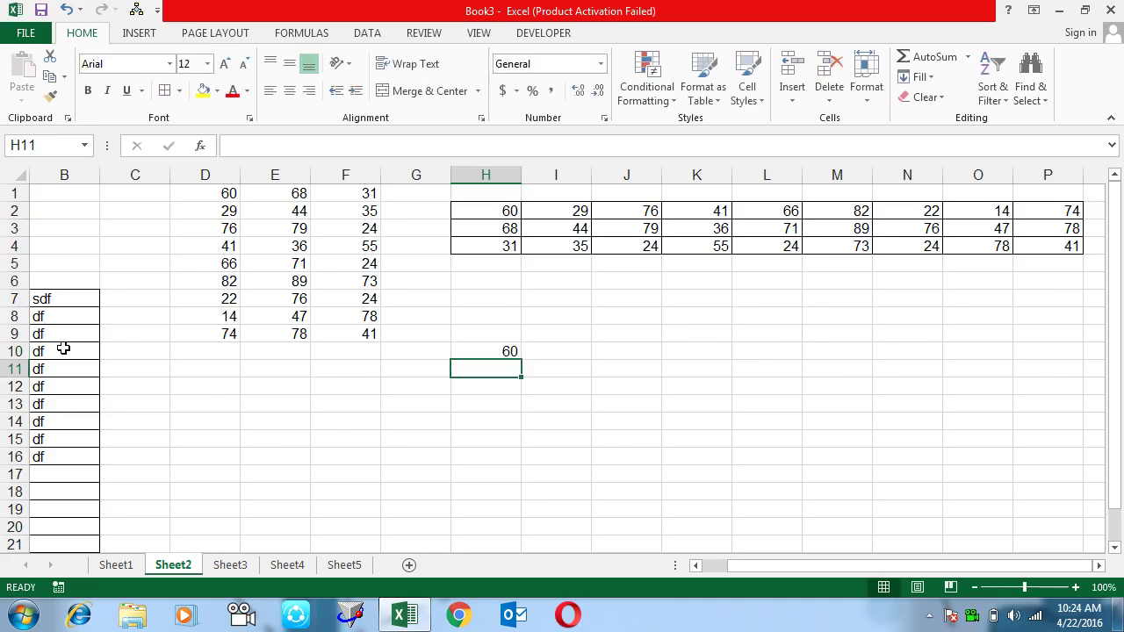
Fill H10's formula down to H14, then clear the zero results in H13:H14
click(493, 350)
drag(521, 359, 534, 426)
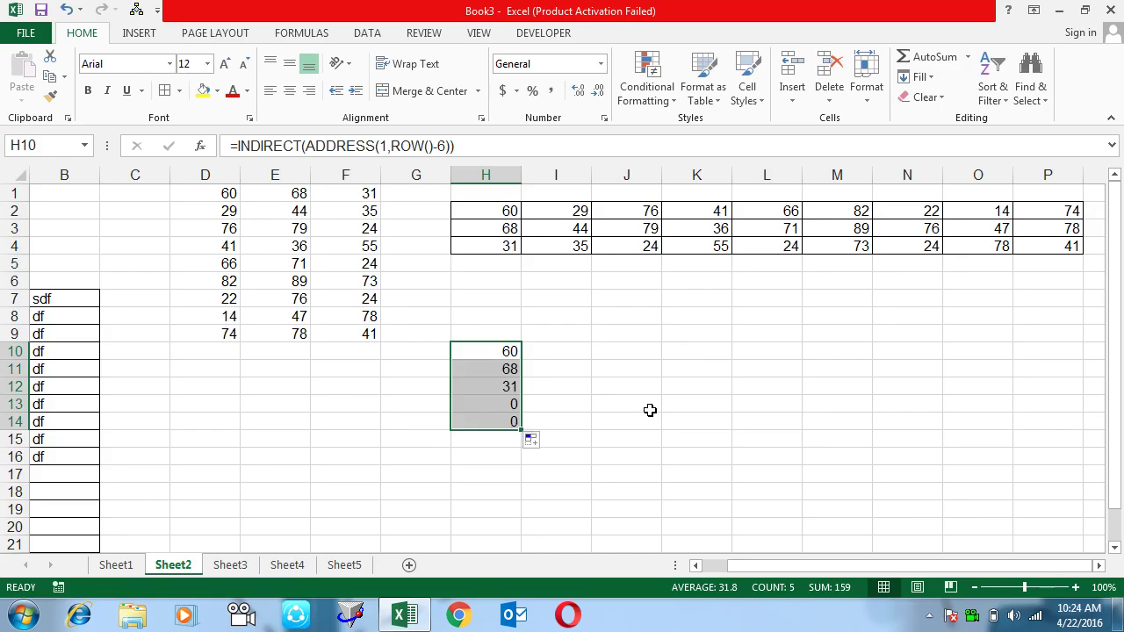
click(508, 388)
drag(508, 388, 510, 435)
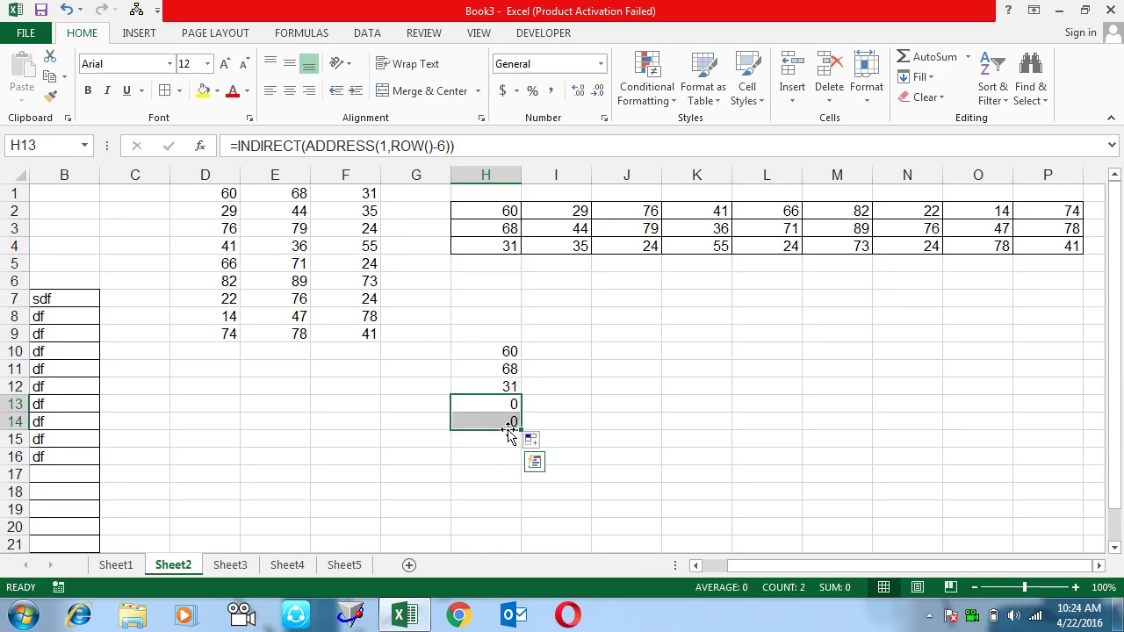
key(Delete)
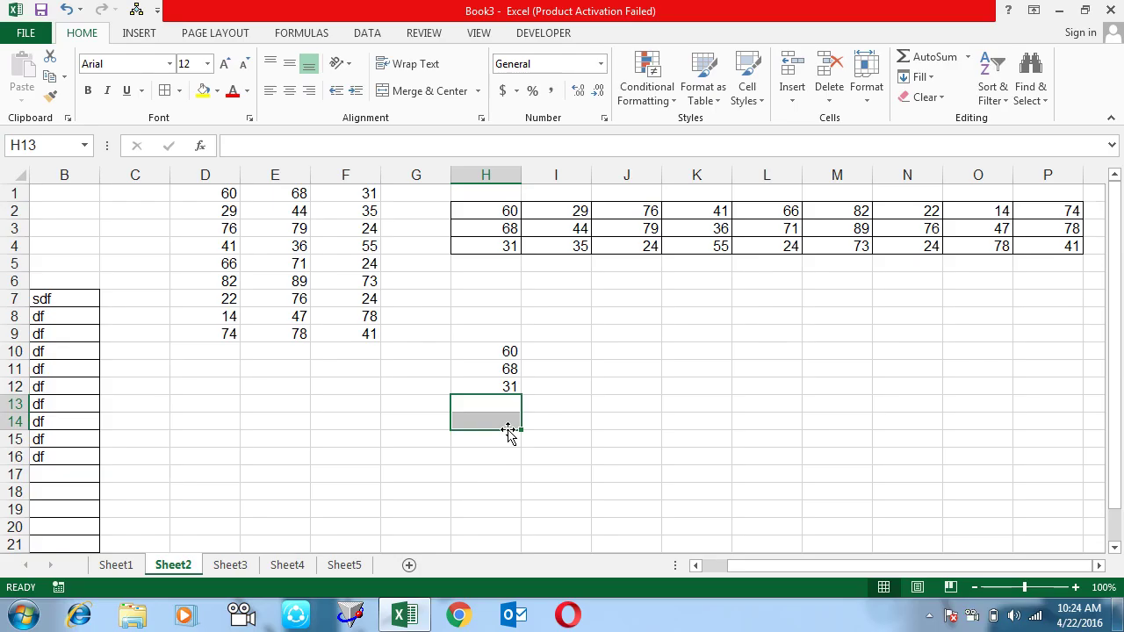
key(Left)
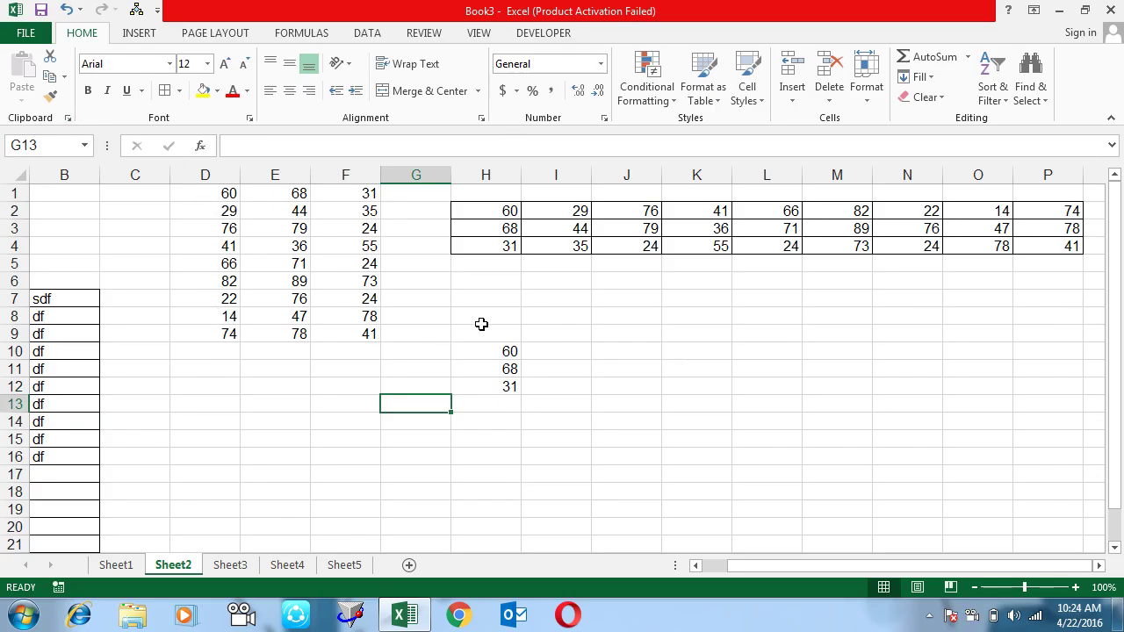
Enter =INDIRECT("D"&COLUMN()-7) in H6 so it returns 60 from D1
click(501, 281)
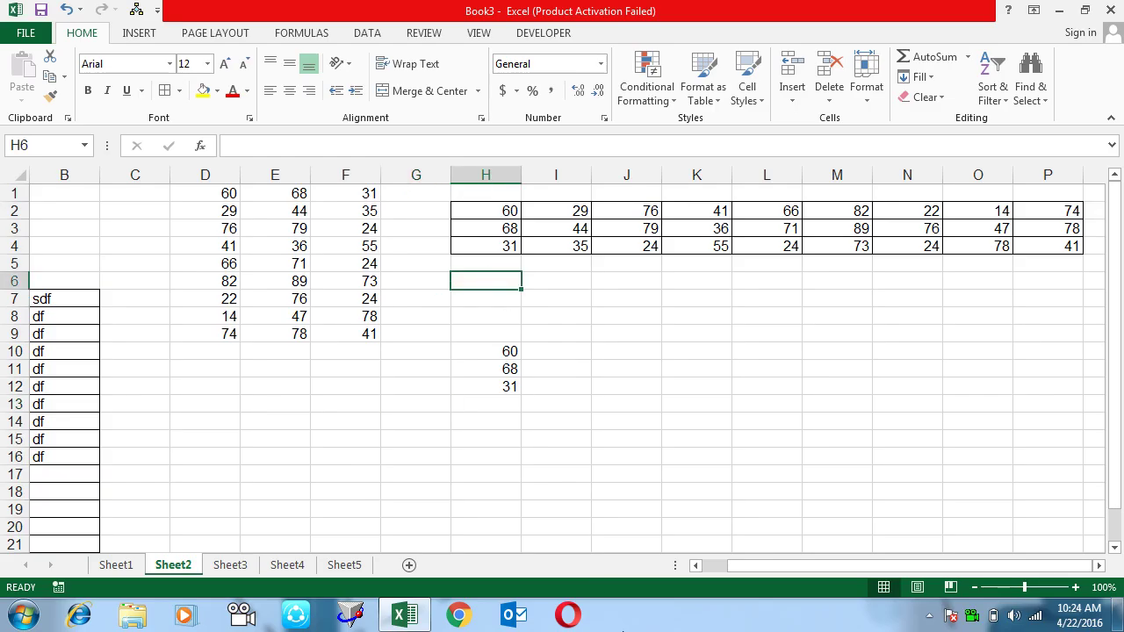
text(=)
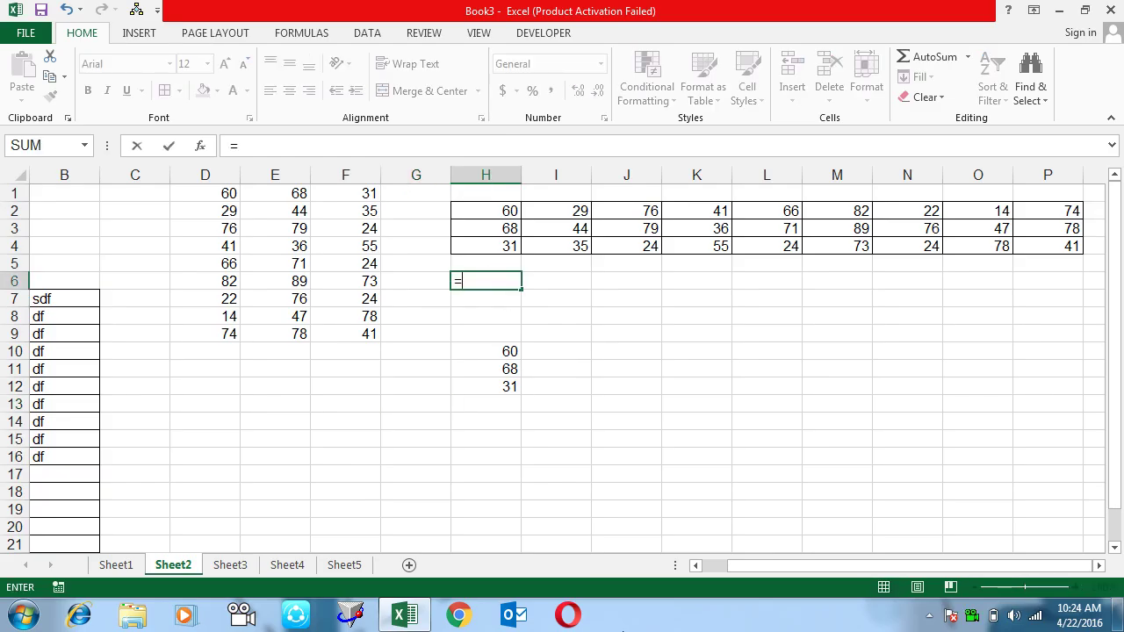
text(ind)
key(Tab)
key(BackSpace)
key(BackSpace)
key(BackSpace)
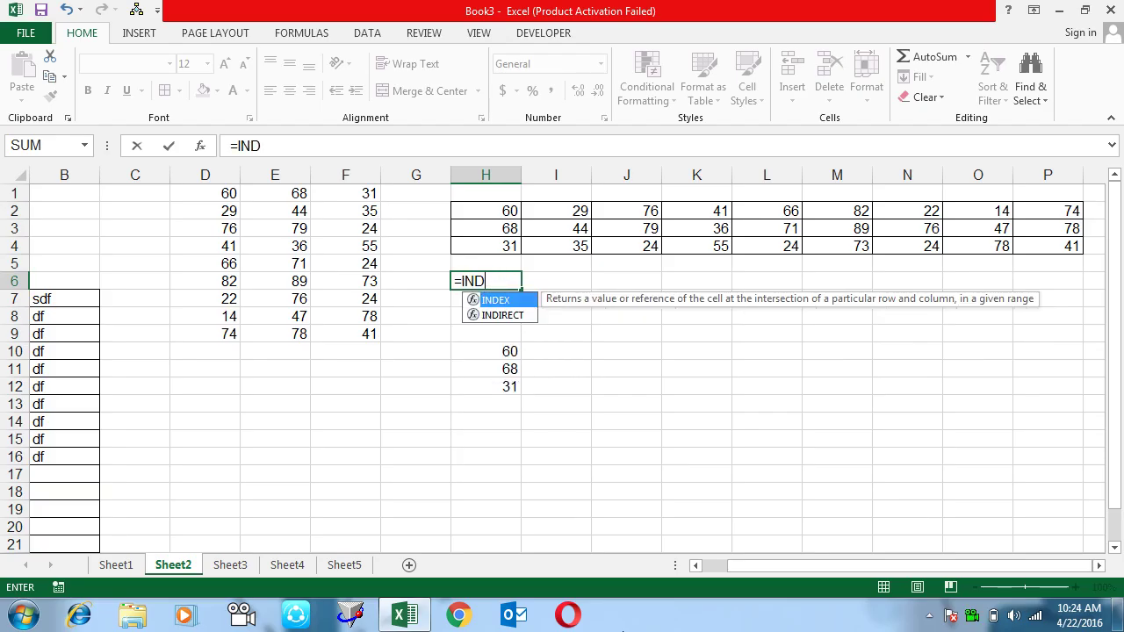
key(Down)
key(Tab)
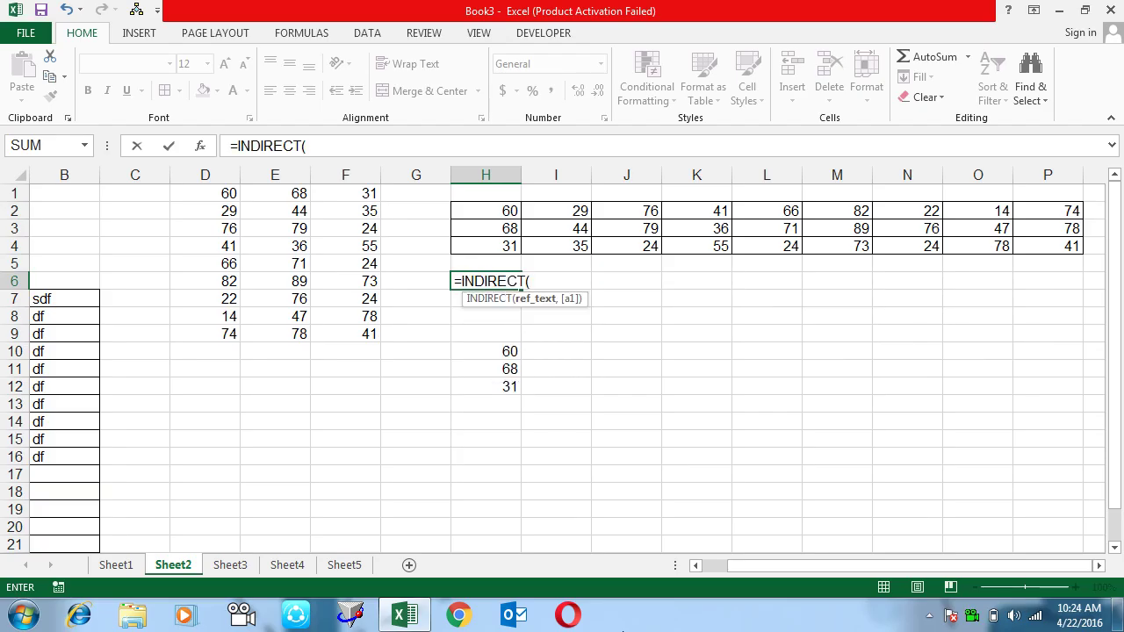
text("D")
text(&)
text(col)
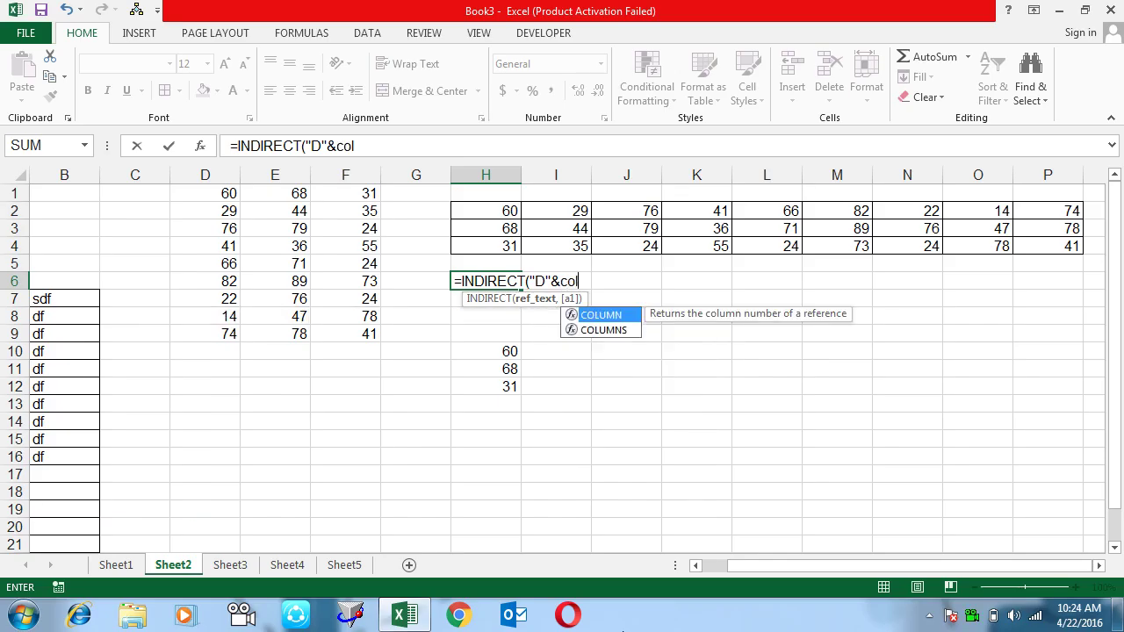
key(Tab)
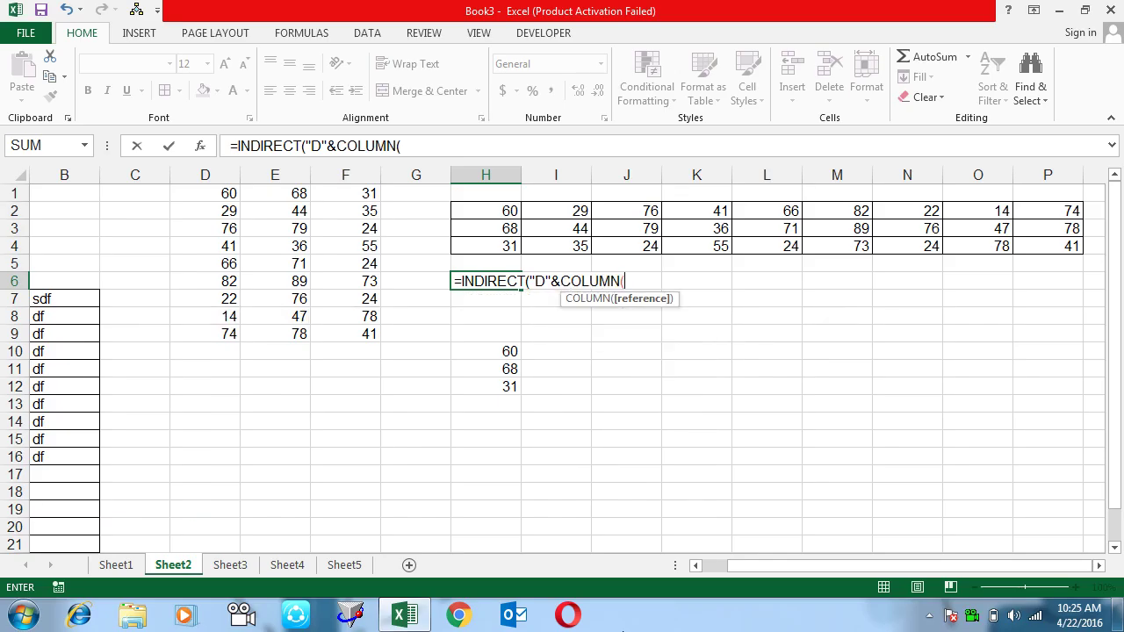
text())
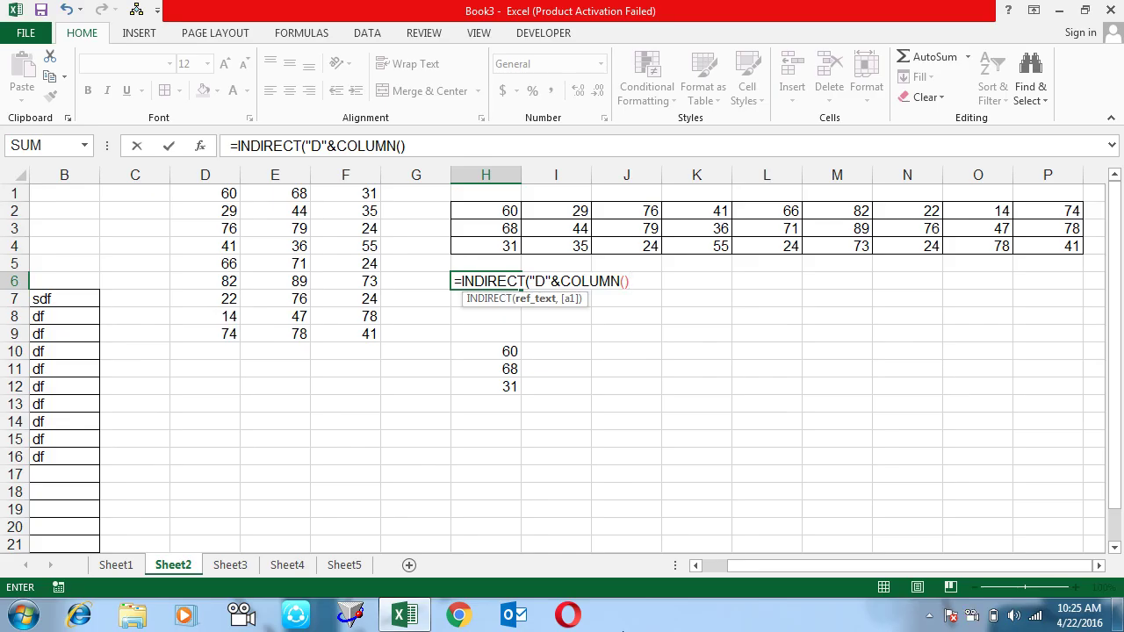
text(-)
text(7)
text())
key(Return)
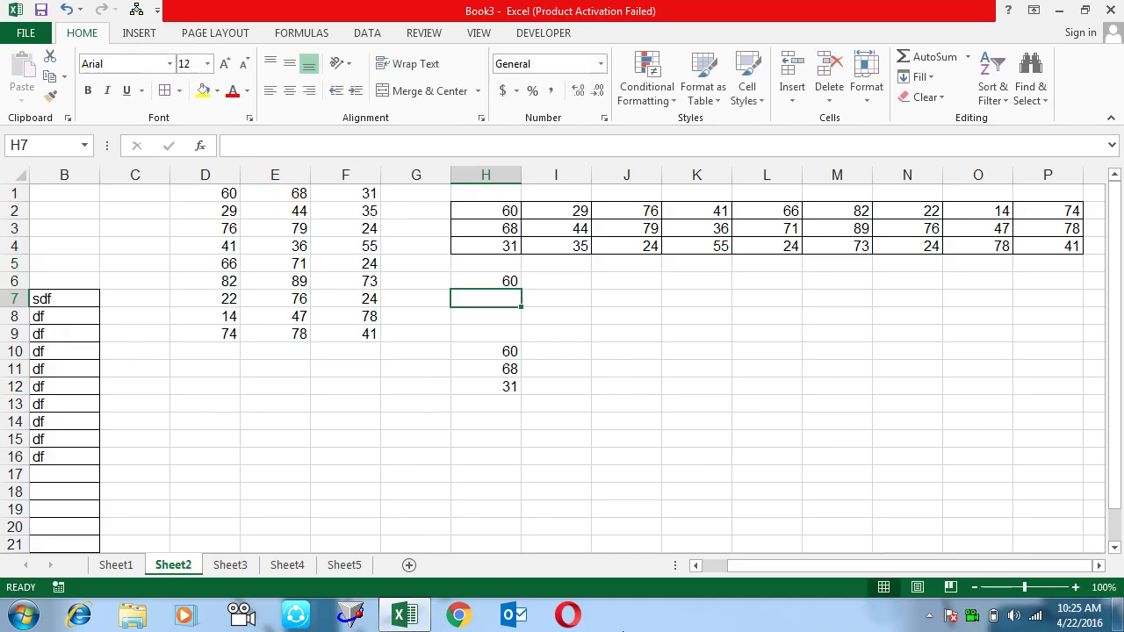
Fill H6's formula across to P6 and check the copied formula in J6
key(Up)
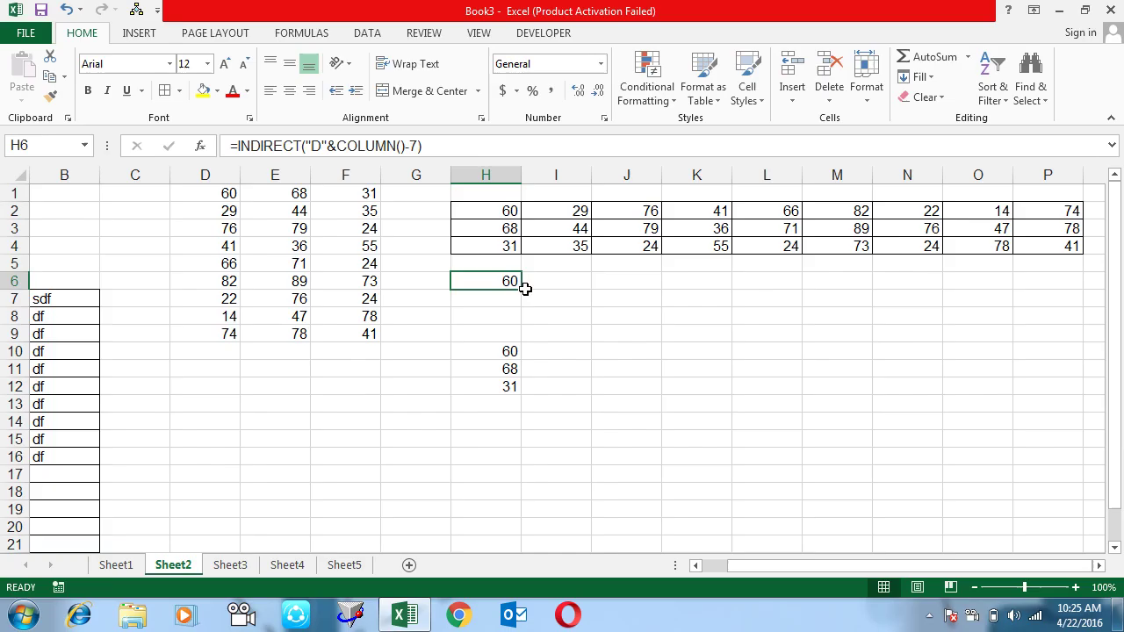
drag(522, 290, 1072, 297)
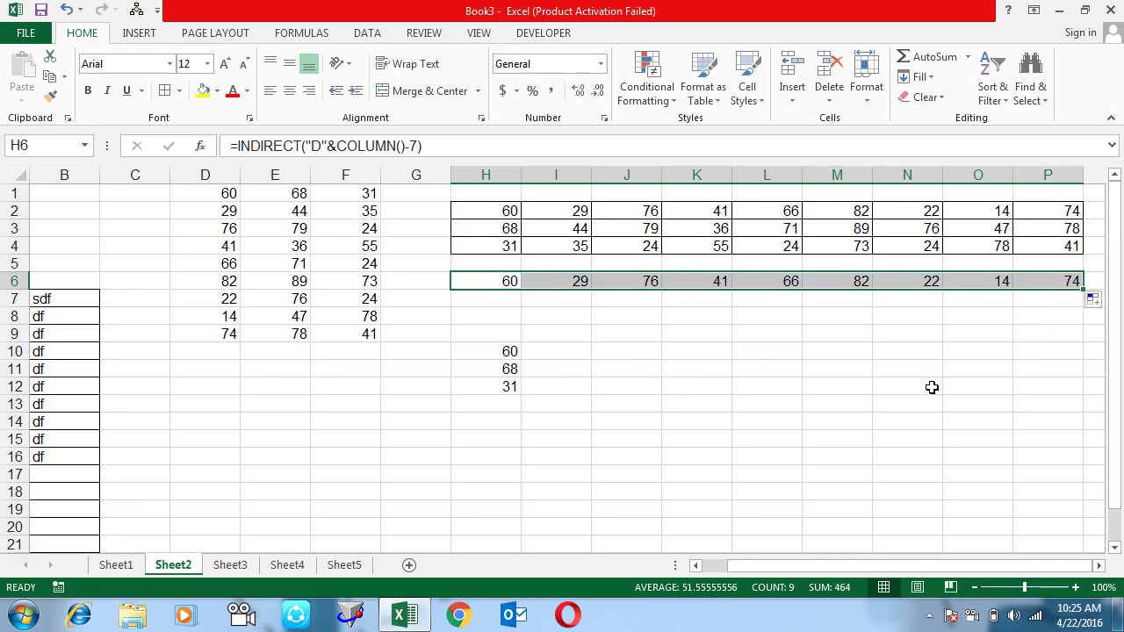
key(Left)
key(Right)
key(Right)
key(F2)
key(Tab)
key(F2)
key(Escape)
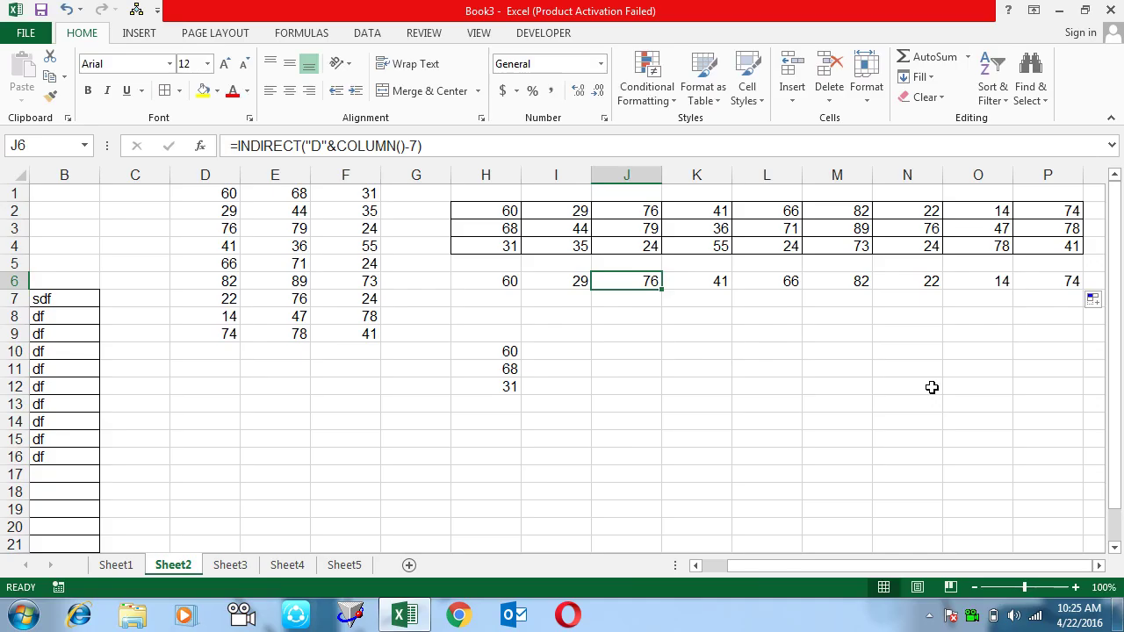
key(Left)
key(Left)
key(Left)
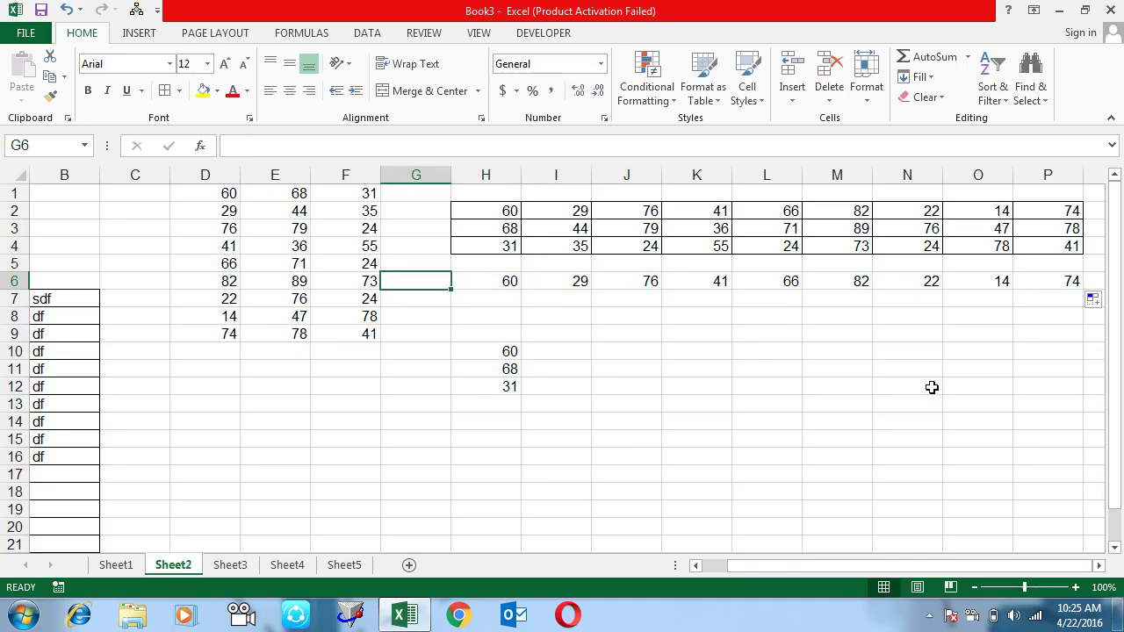
key(Left)
key(Left)
key(Left)
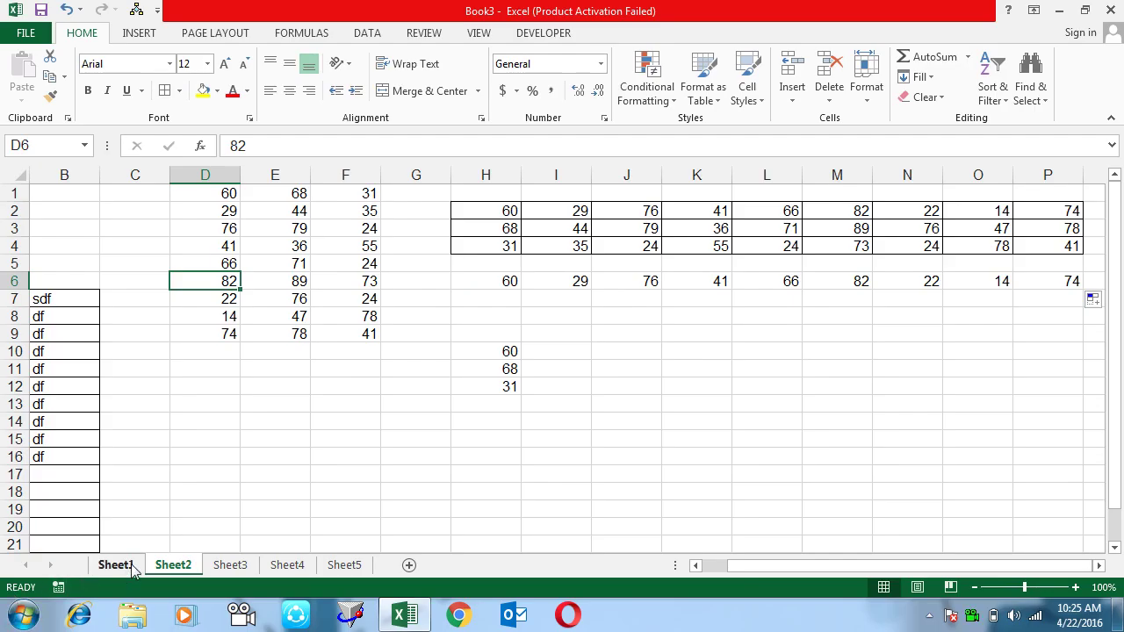
Go to Sheet3 and enter headers RollNo., Name and Hindi in B2:D2
click(123, 566)
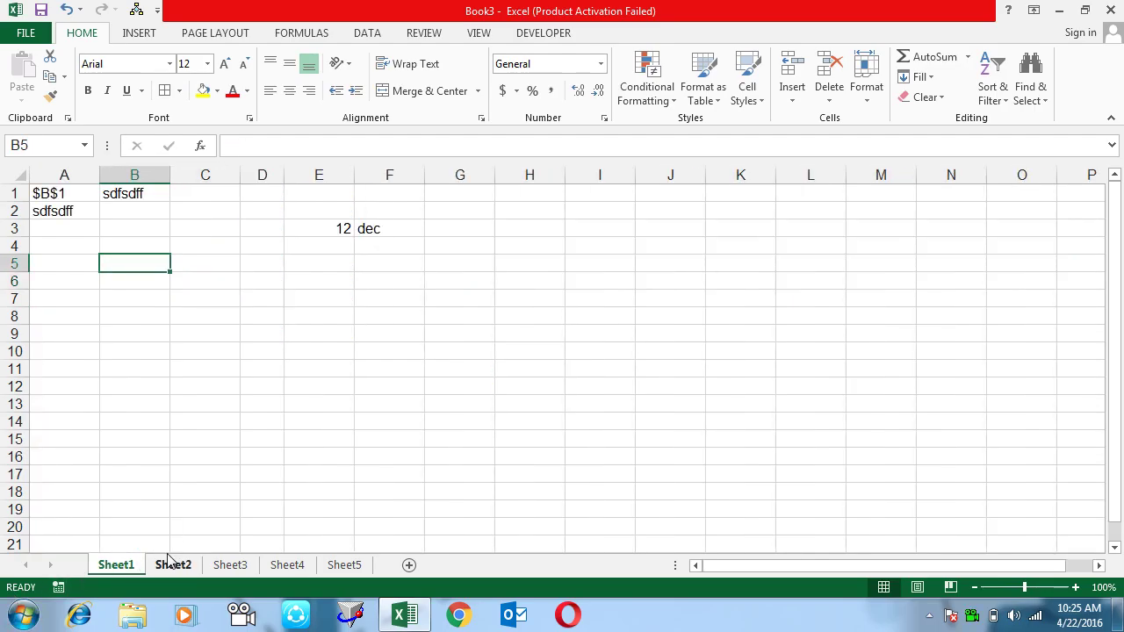
click(171, 565)
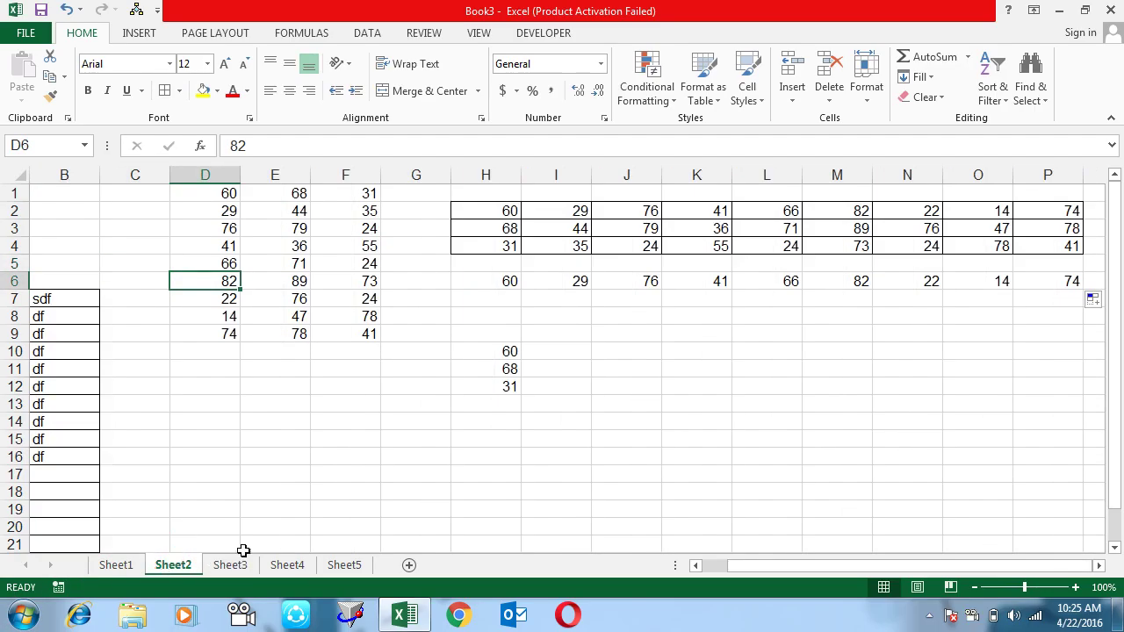
click(235, 567)
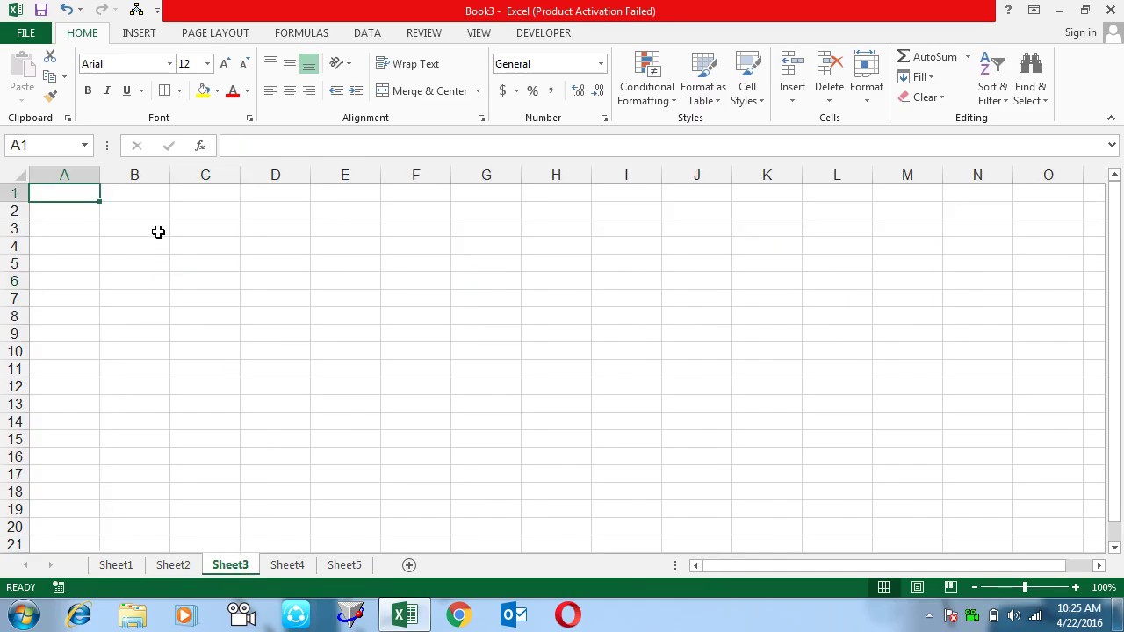
click(150, 211)
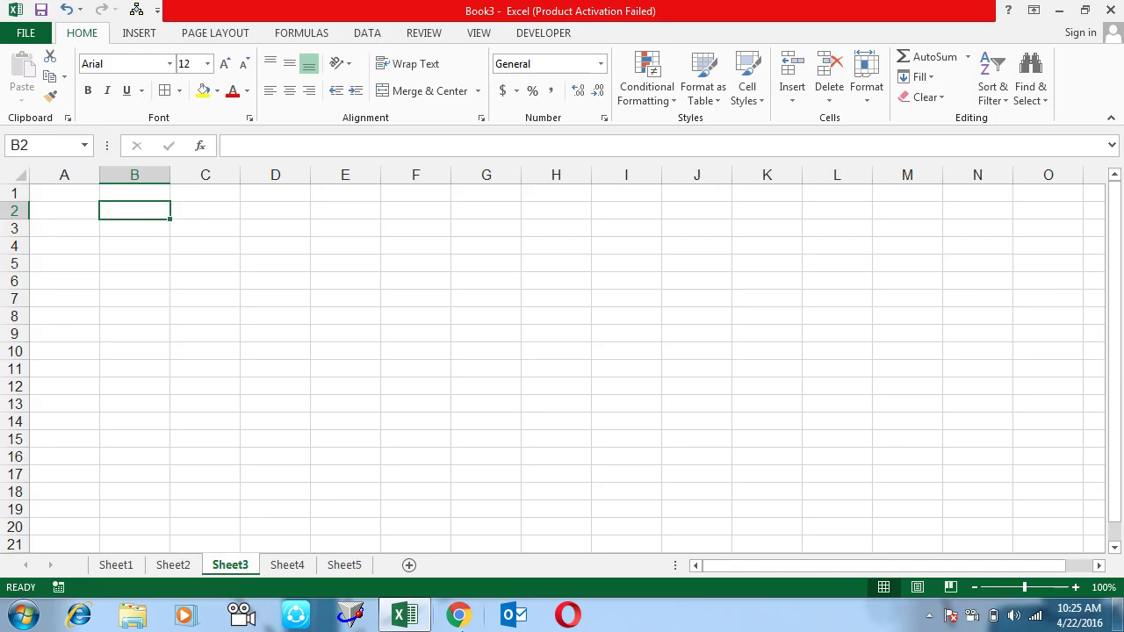
text(Roll)
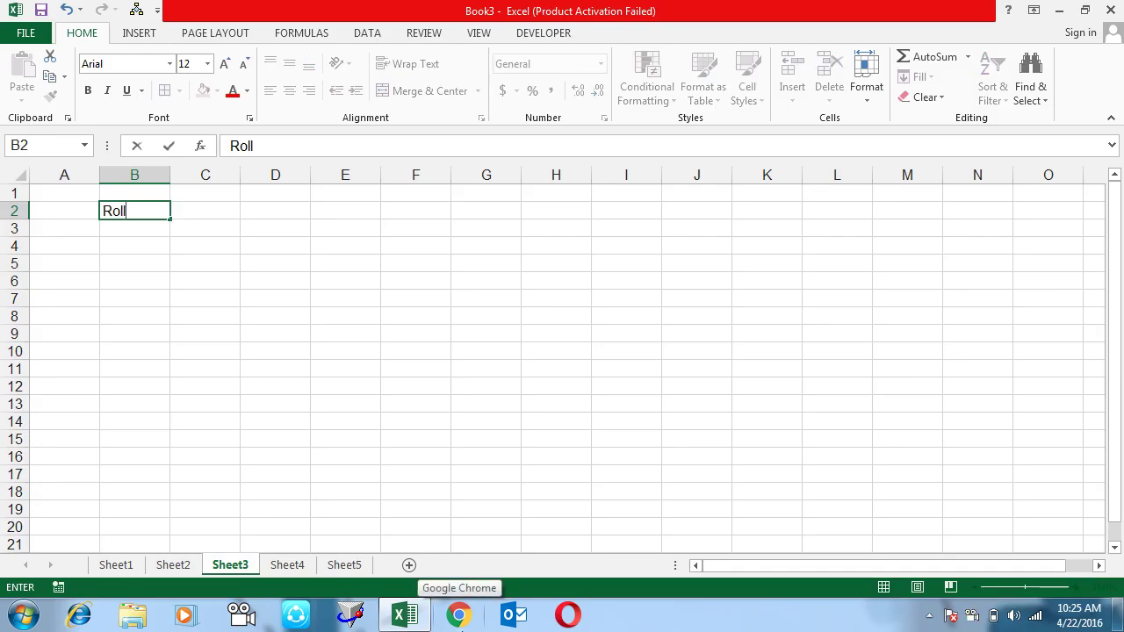
text(No.)
key(Tab)
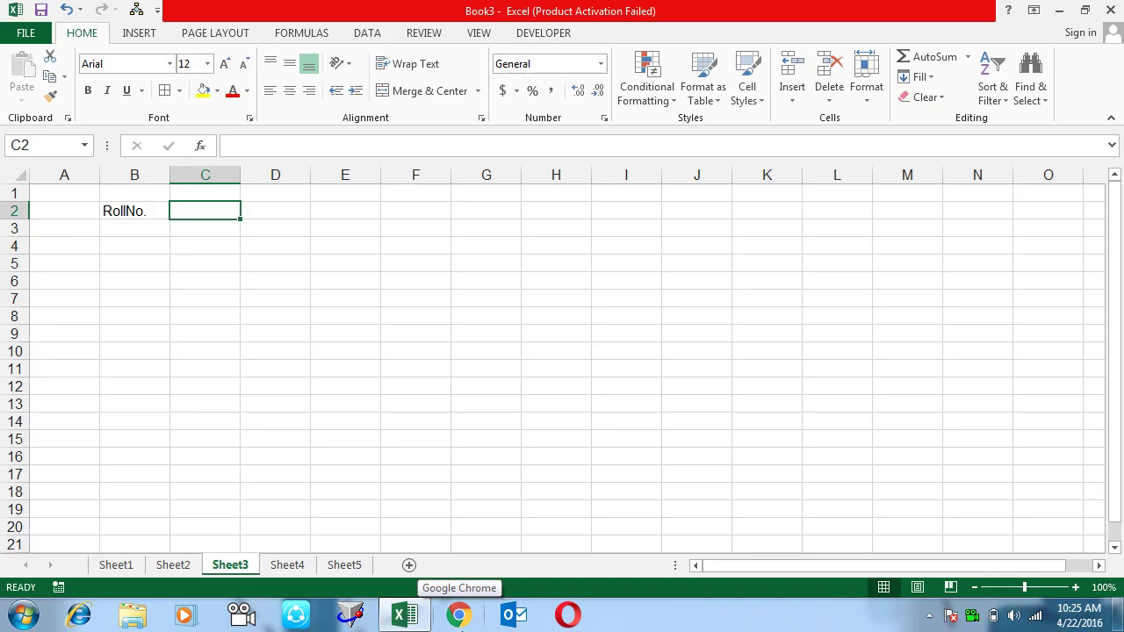
text(Name)
key(Tab)
text(Hindi)
key(Tab)
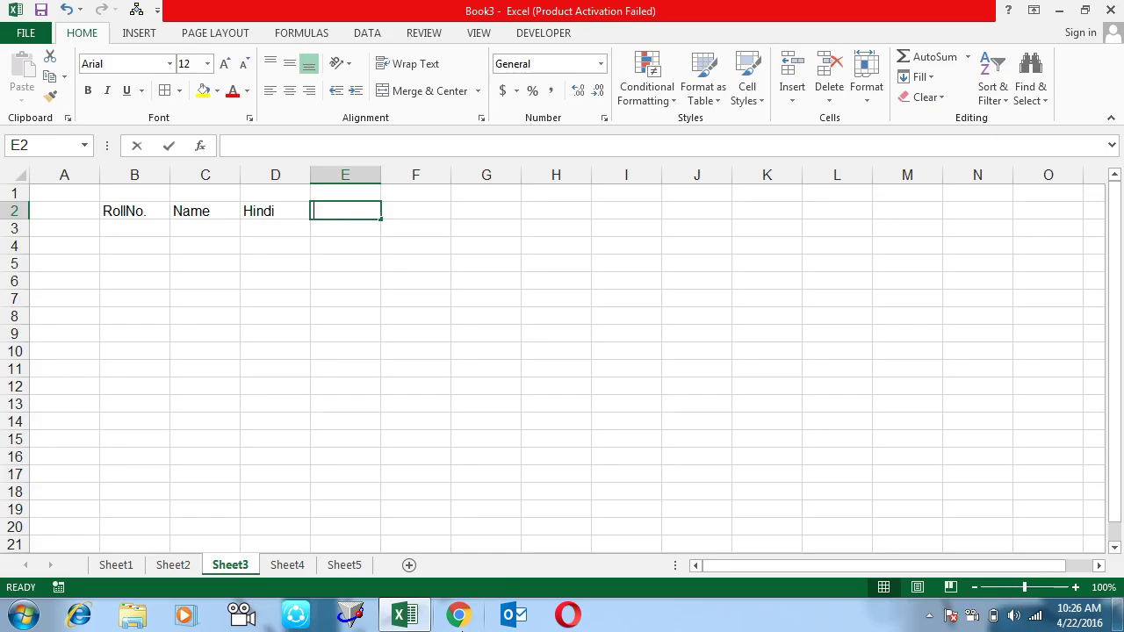
Add the Eng and Math headers in E2:F2
text(Englis)
key(BackSpace)
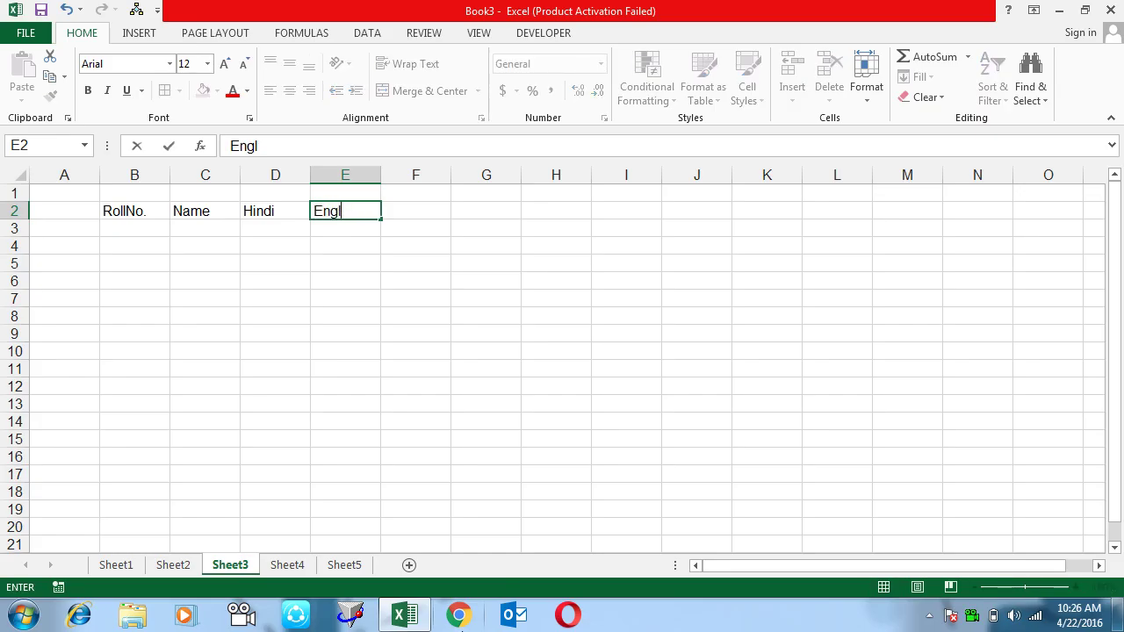
key(Tab)
key(Left)
key(F2)
key(BackSpace)
key(Tab)
text(Math)
key(Return)
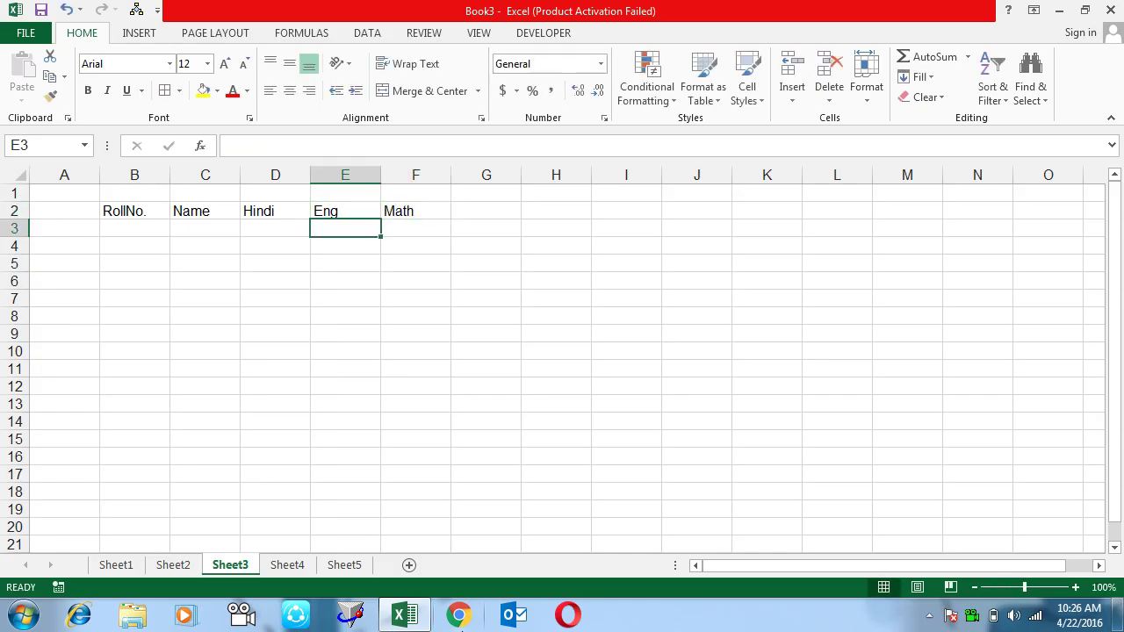
Apply All Borders to the table range B2:F12
key(Up)
key(Left)
key(Left)
key(Left)
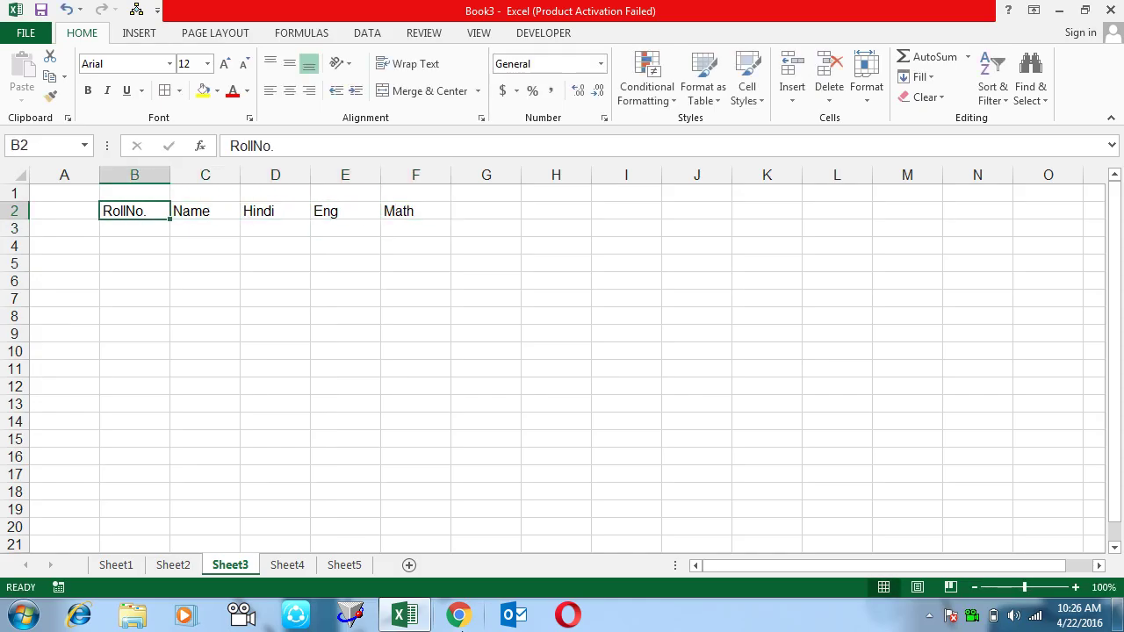
key(shift+Right)
key(shift+Right)
key(shift+Right)
key(shift+Right)
key(shift+Down)
key(shift+Down)
key(shift+Down)
key(shift+Down)
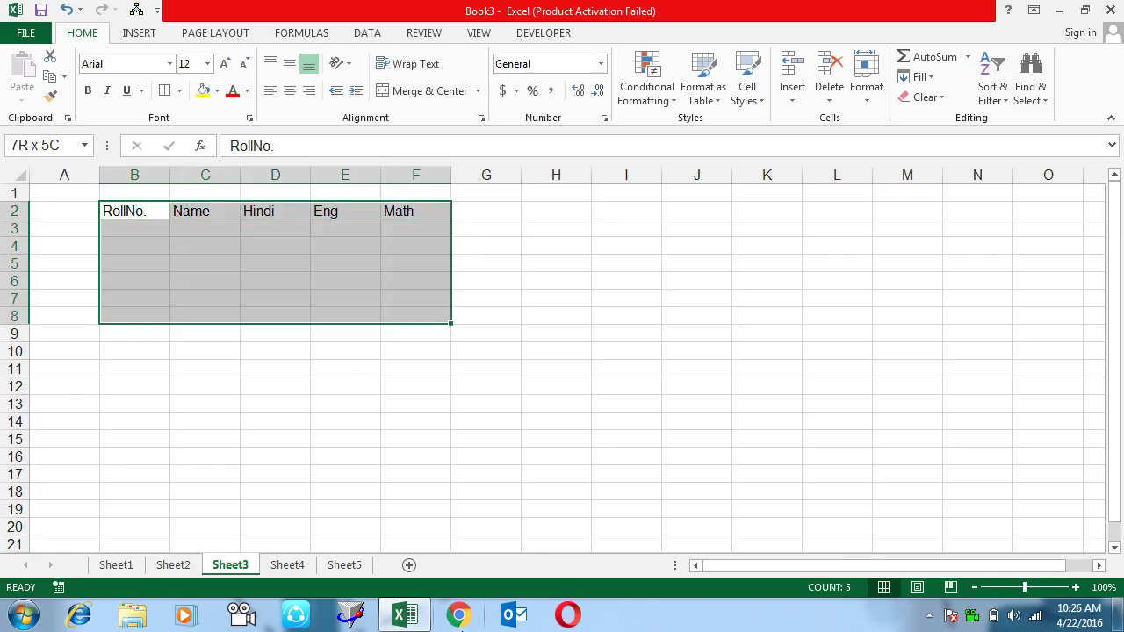
key(shift+Down)
key(shift+Down)
key(shift+Down)
key(shift+Down)
key(alt)
key(h)
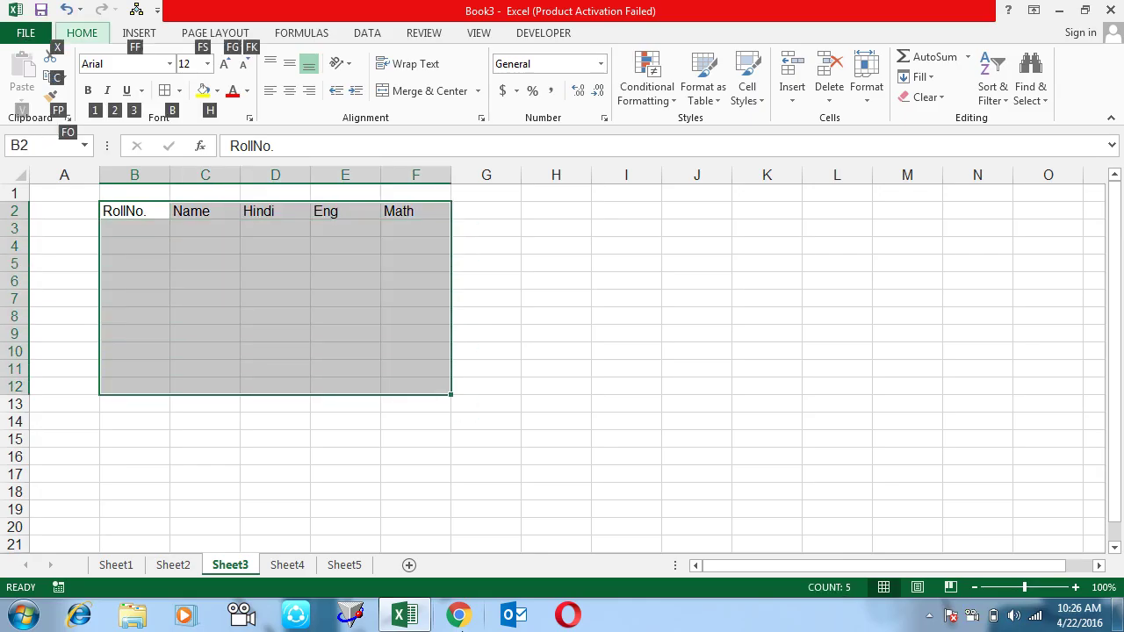
key(b)
key(a)
key(Left)
key(Right)
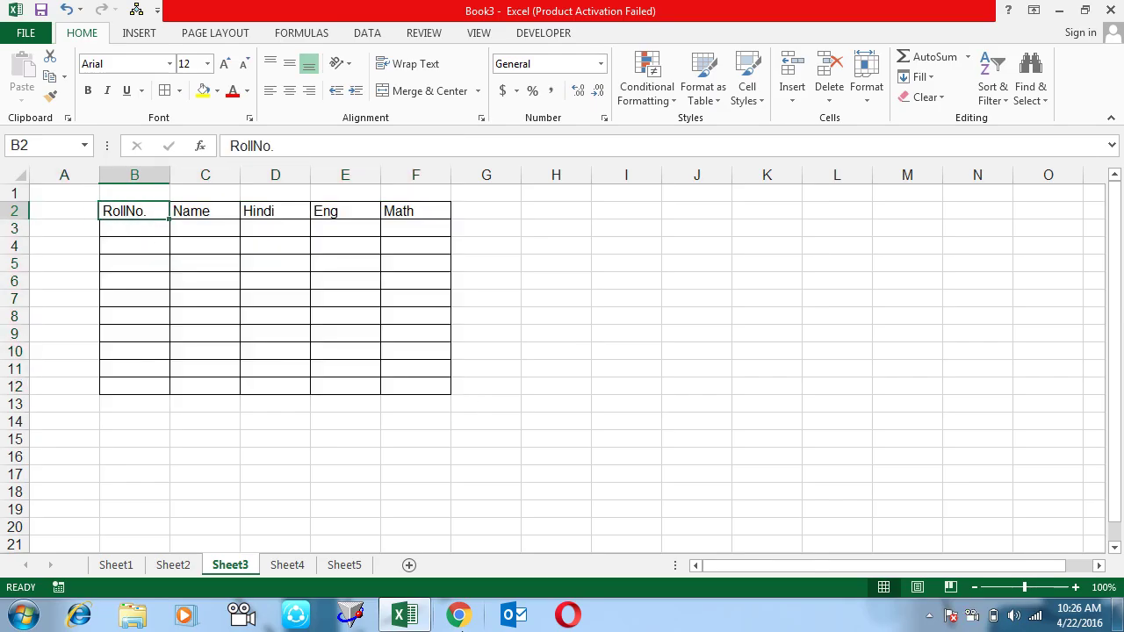
Enter roll number 121001 in B3 and =B3+1 in B4
key(Down)
text(12100)
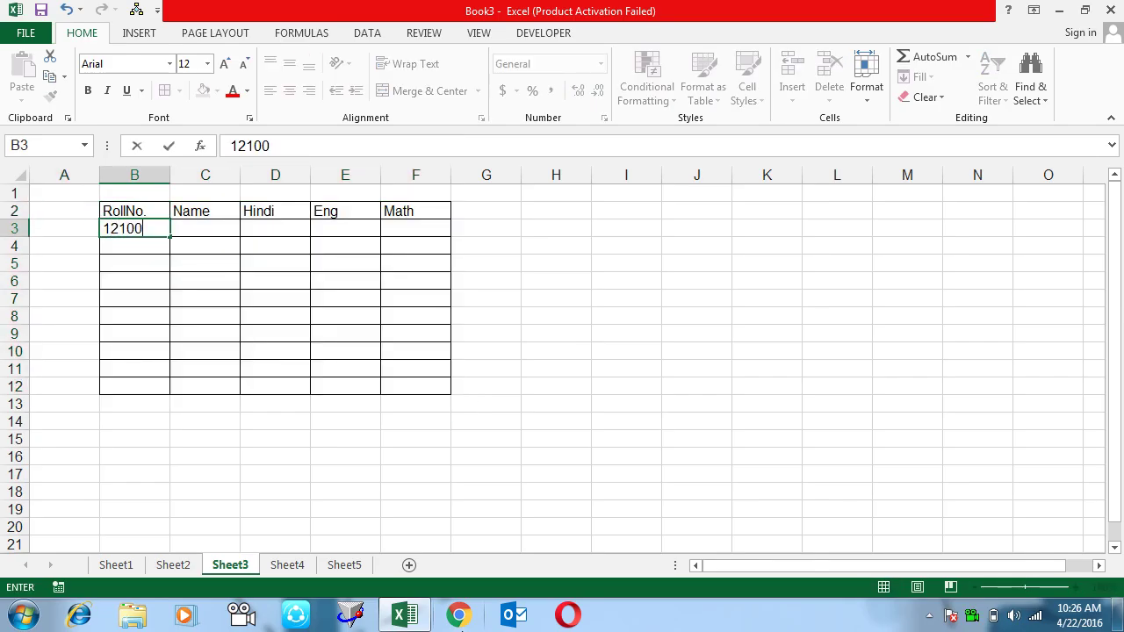
text(1)
key(Return)
text(=)
text(1)
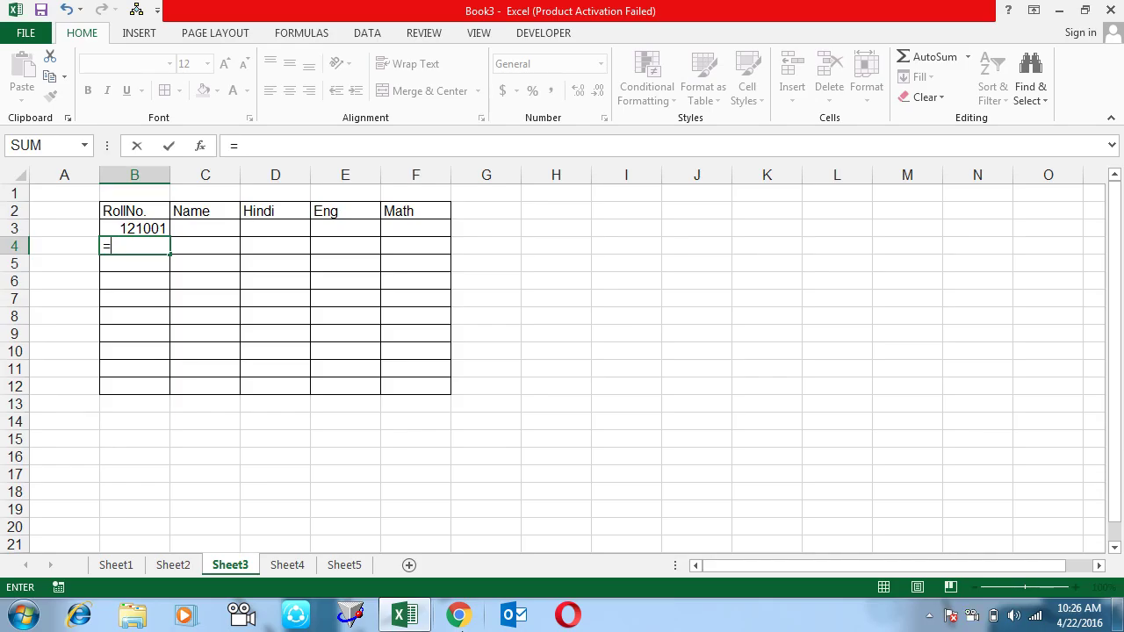
click(134, 228)
text(+1)
key(Return)
Copy B4's formula down to B12, giving roll numbers through 121010
click(134, 246)
key(ctrl+c)
drag(135, 263, 135, 387)
key(Return)
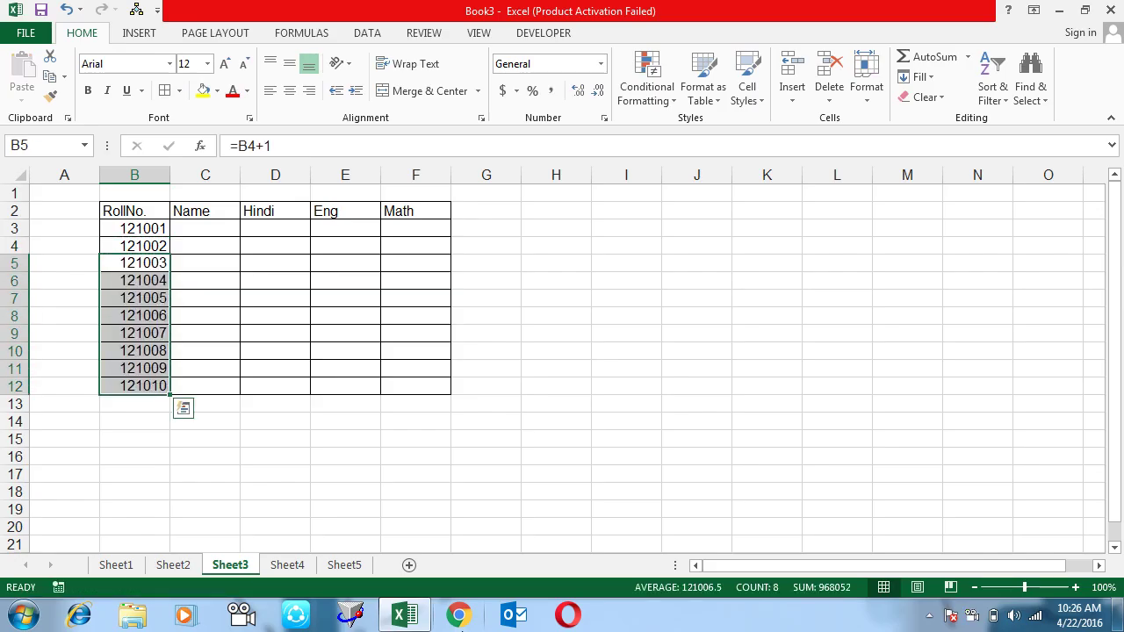
drag(134, 246, 135, 281)
Enter 'sandeep' in C3 and fill the student names down to C12
click(135, 229)
click(204, 228)
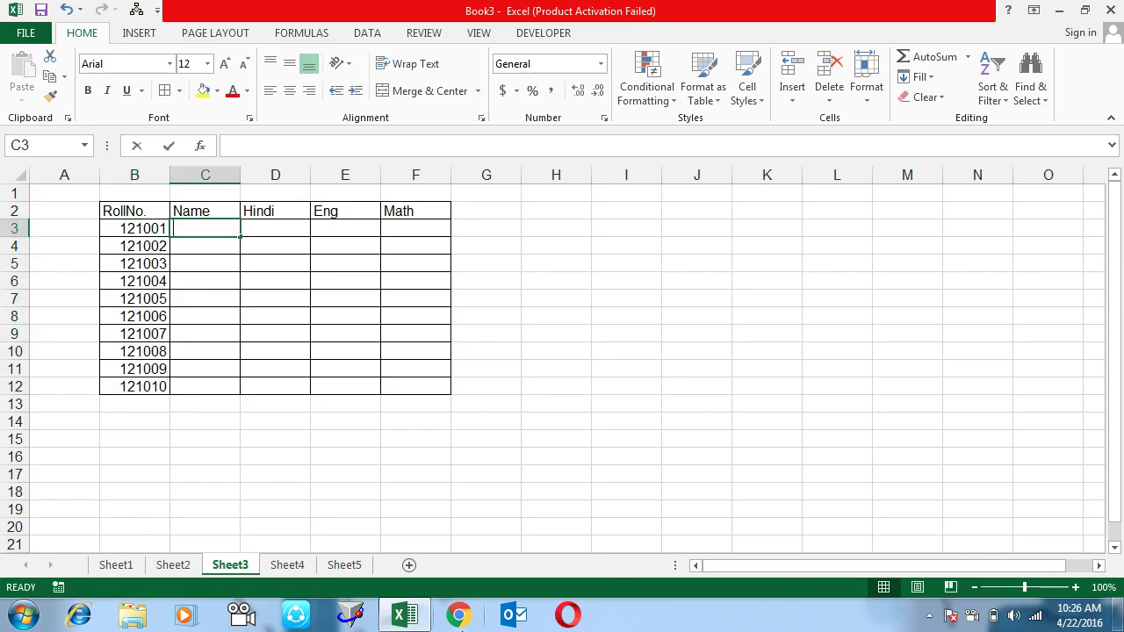
text(sandeep)
key(Return)
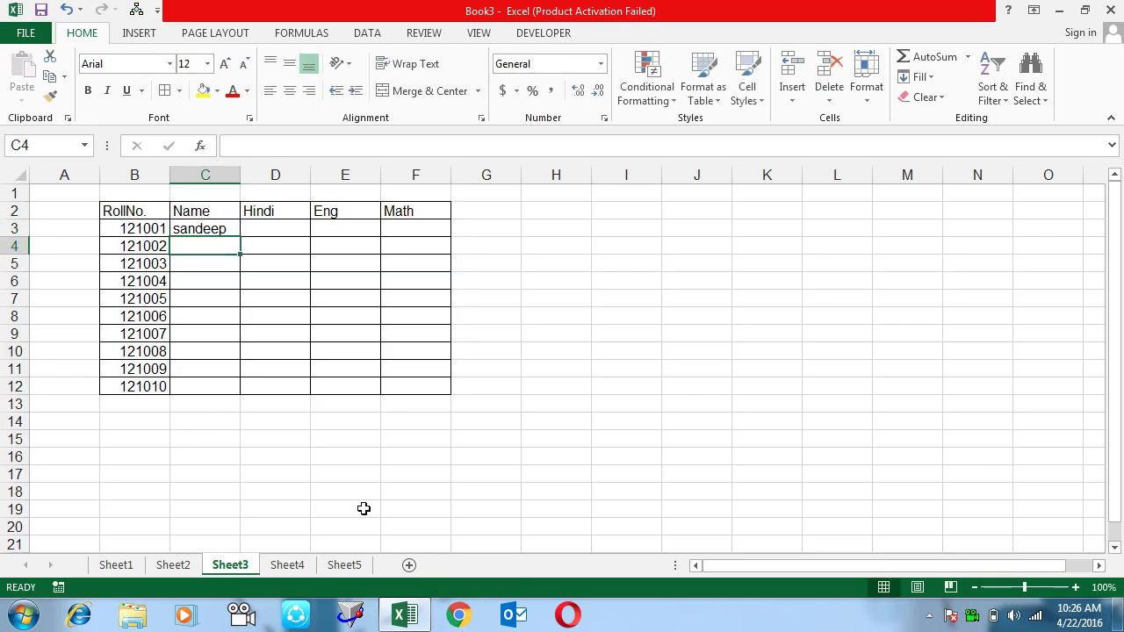
key(Up)
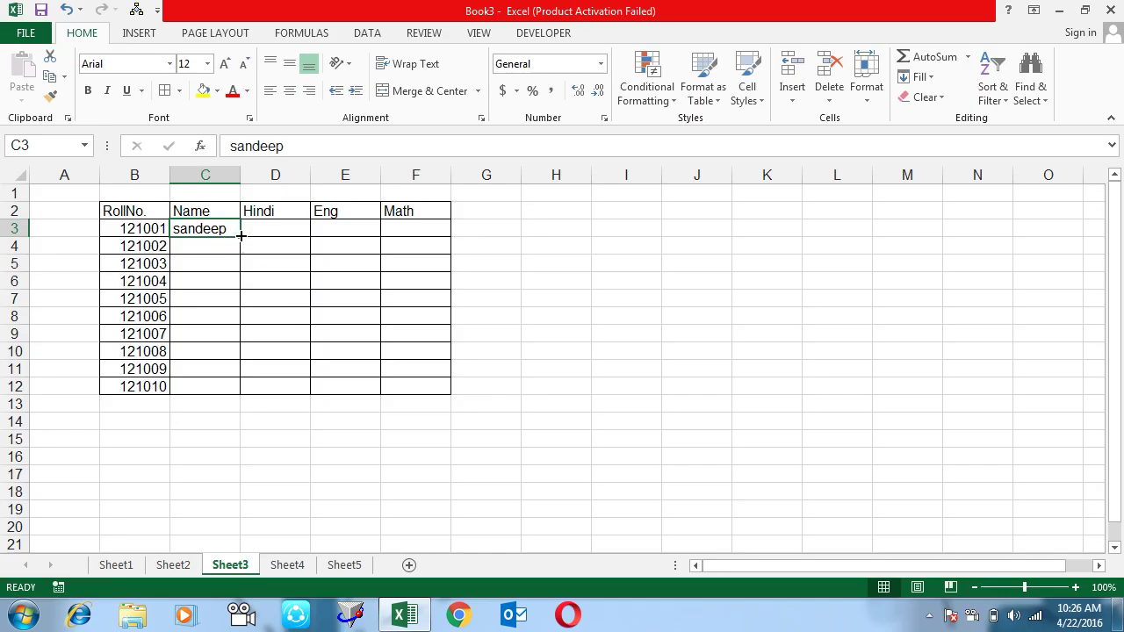
drag(241, 236, 246, 396)
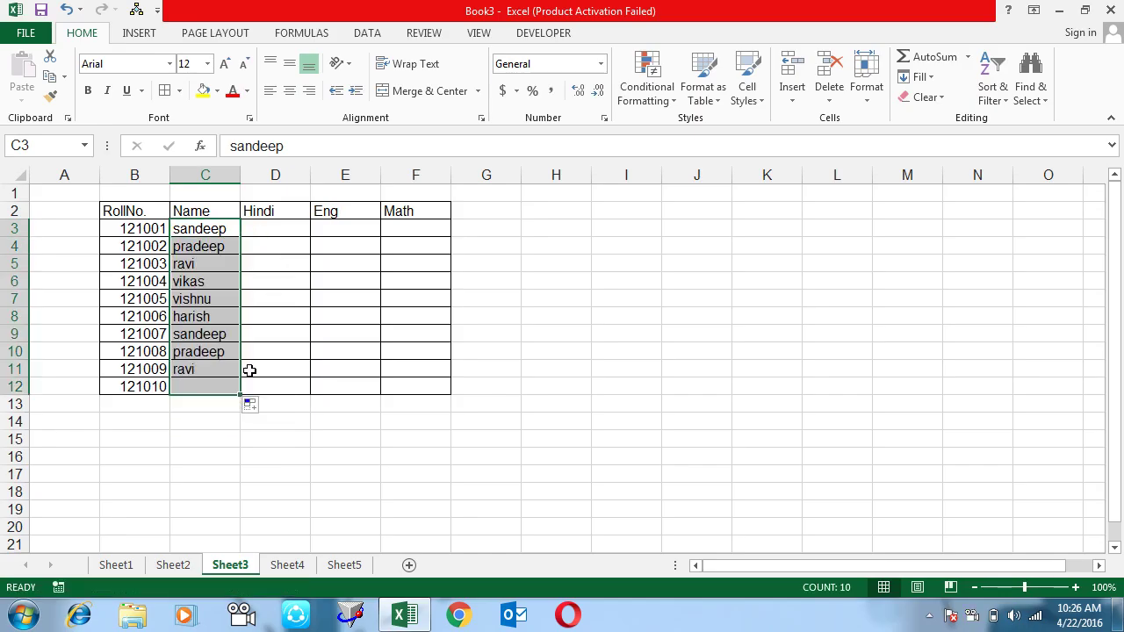
Fill D3:F12 with =RANDBETWEEN(50,90) for the Hindi, Eng and Math marks
mouse_move(281, 231)
mouse_down()
mouse_move(465, 384)
mouse_move(434, 384)
mouse_up()
text(=ra)
key(Down)
key(Tab)
text(50,90))
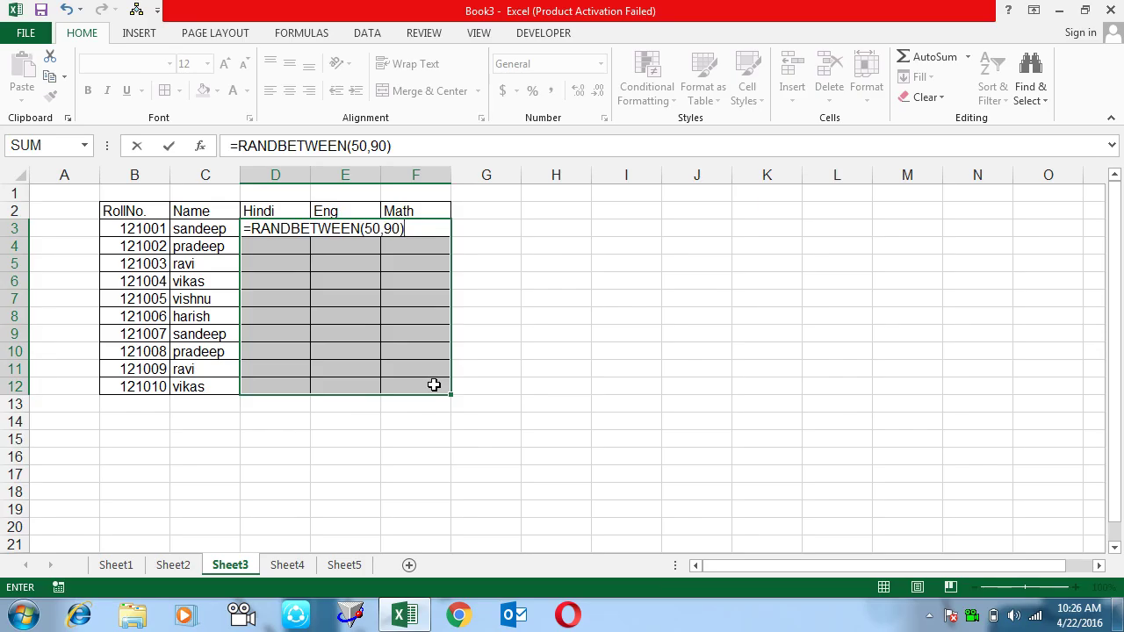
key(ctrl+Return)
Convert the marks in D3:F12 to fixed values with Paste Special Values
key(ctrl+c)
key(ctrl+alt+v)
key(v)
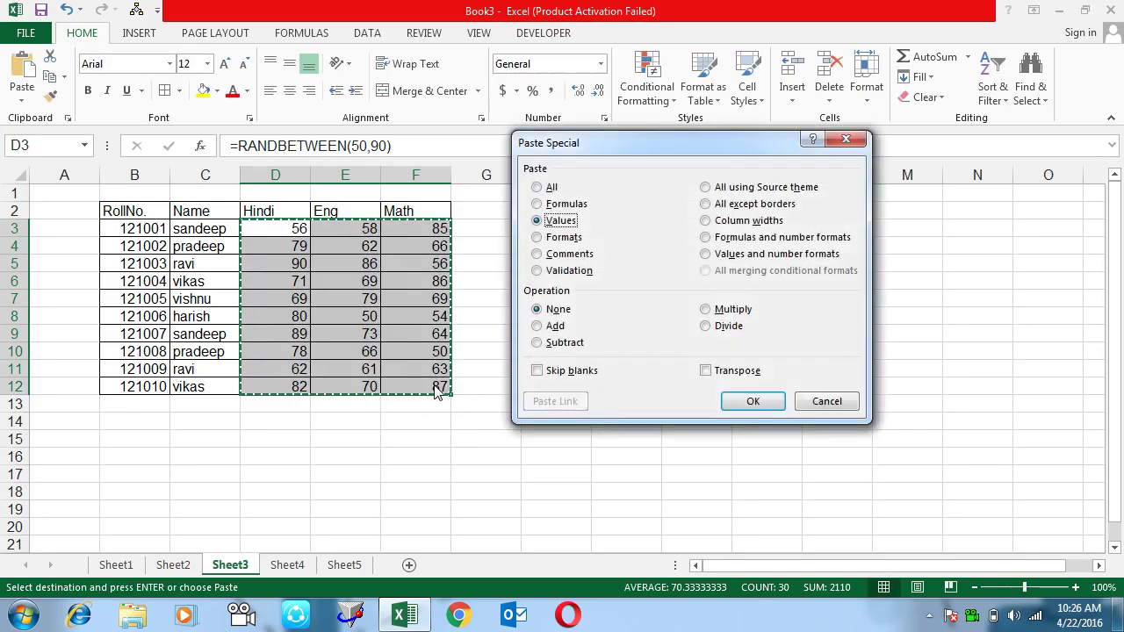
key(Return)
key(Left)
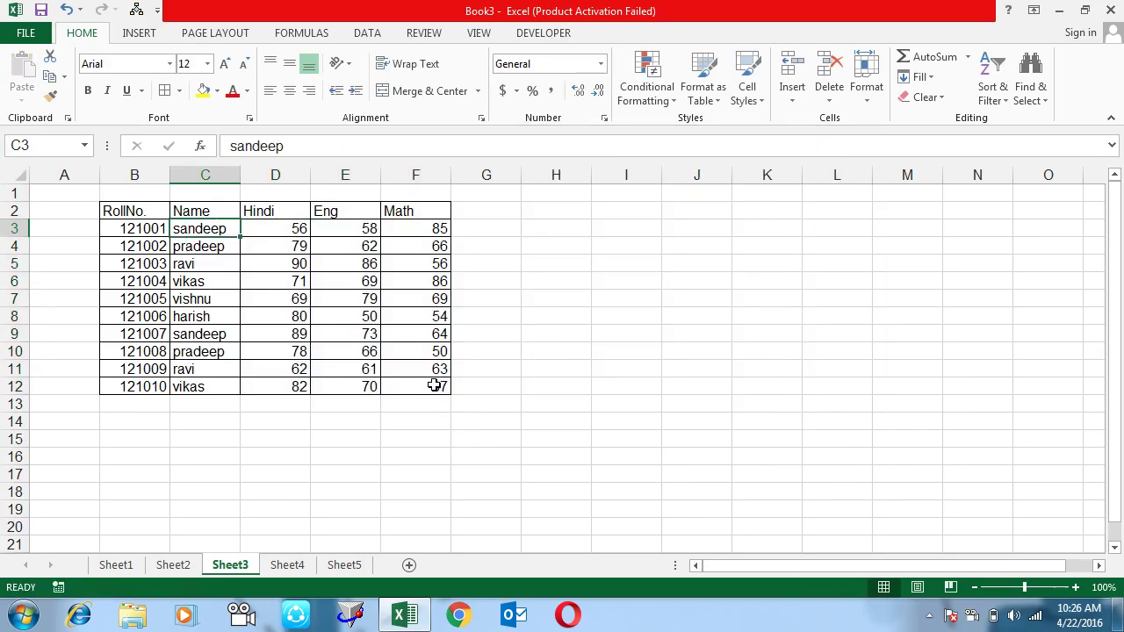
key(Left)
key(Down)
key(Right)
Copy the header row B2:F2 into H2:L2 for a second table
key(Up)
key(Up)
key(Left)
key(ctrl+shift+Right)
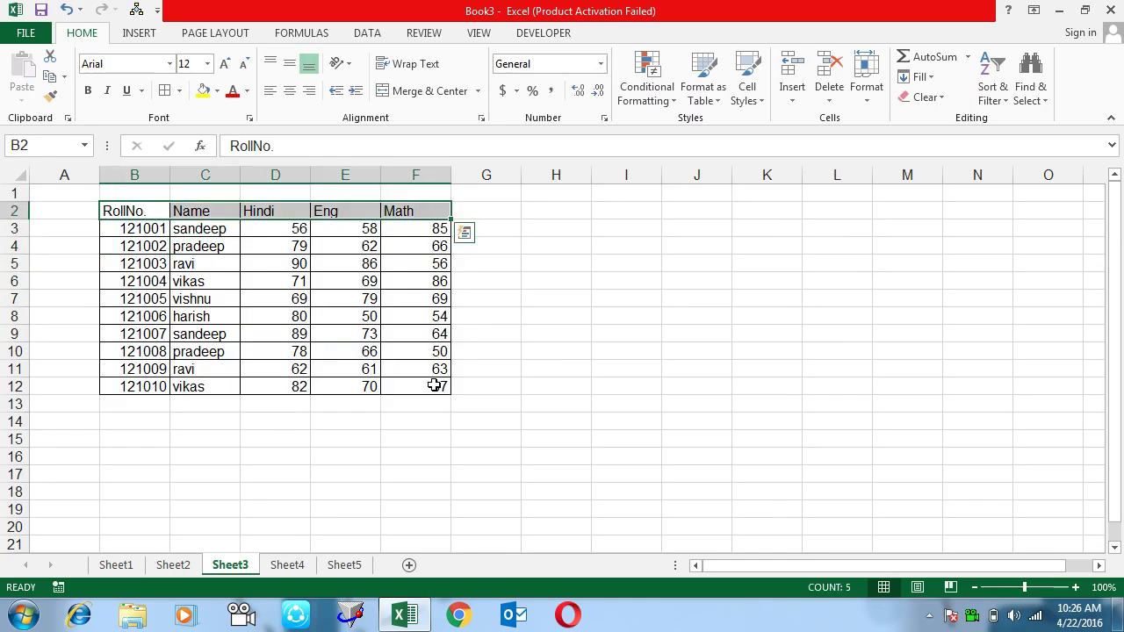
key(ctrl+c)
key(Right)
key(Right)
key(Right)
key(Right)
key(Right)
key(Right)
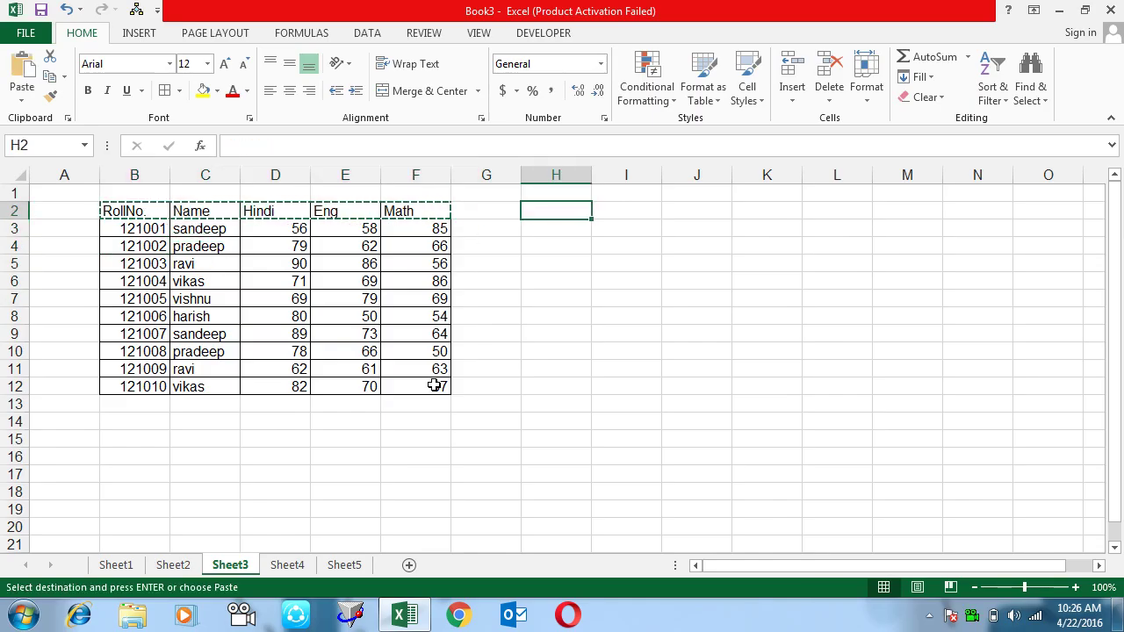
key(ctrl+v)
key(Return)
Paste roll numbers 121003, 121005, 121007 and 121010 as values into H3:H6
key(Down)
key(Left)
key(Left)
key(Left)
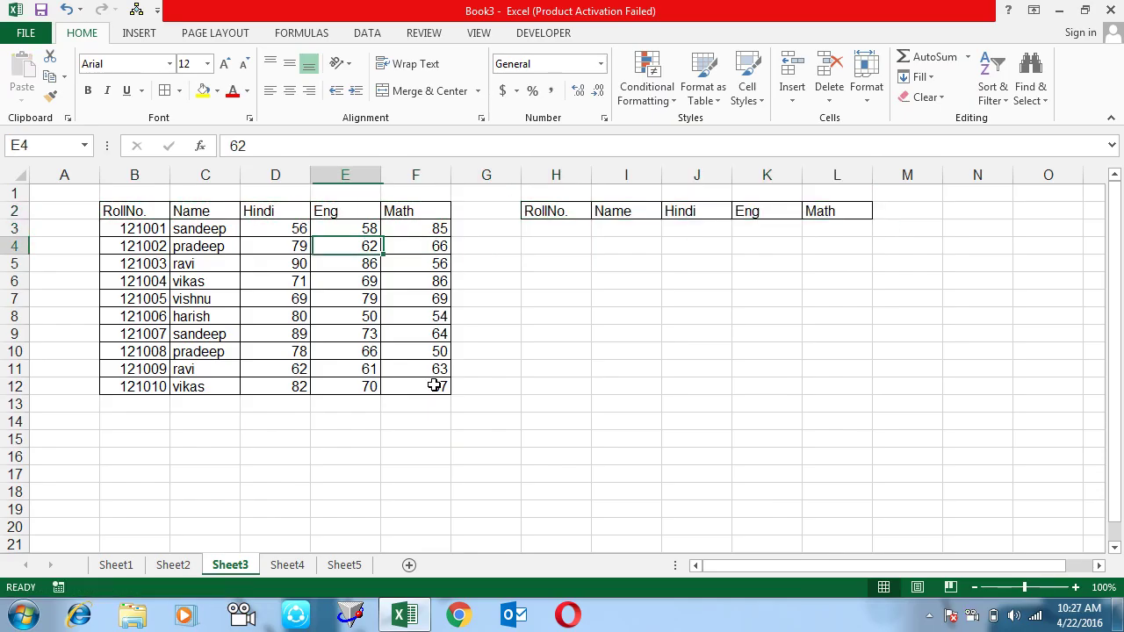
key(Left)
key(Left)
key(Left)
key(Down)
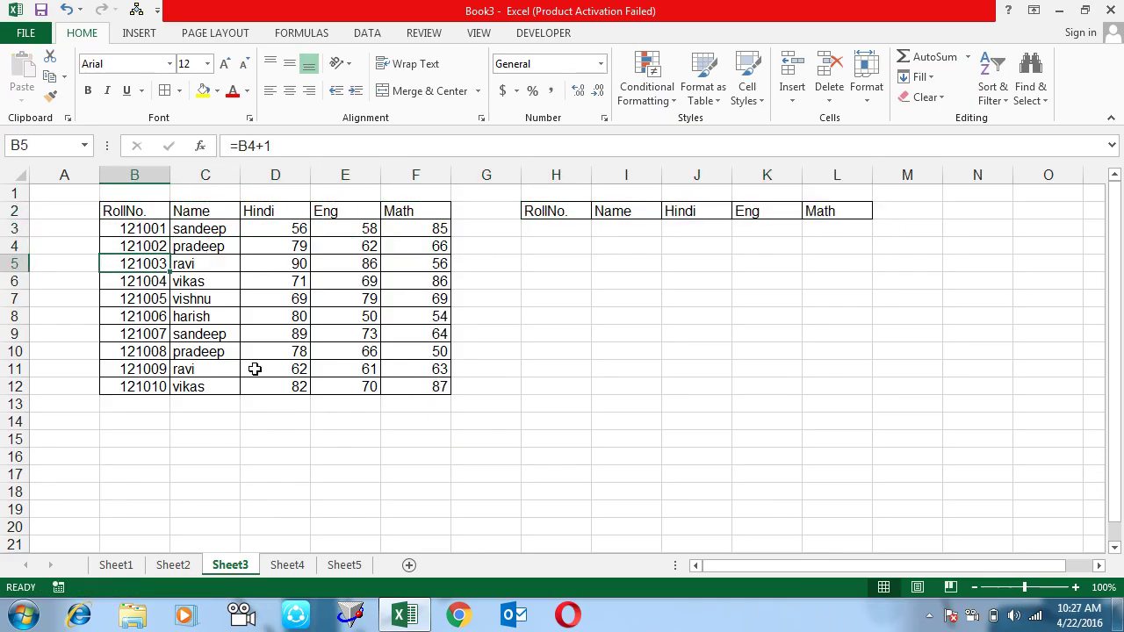
ctrl+click(151, 299)
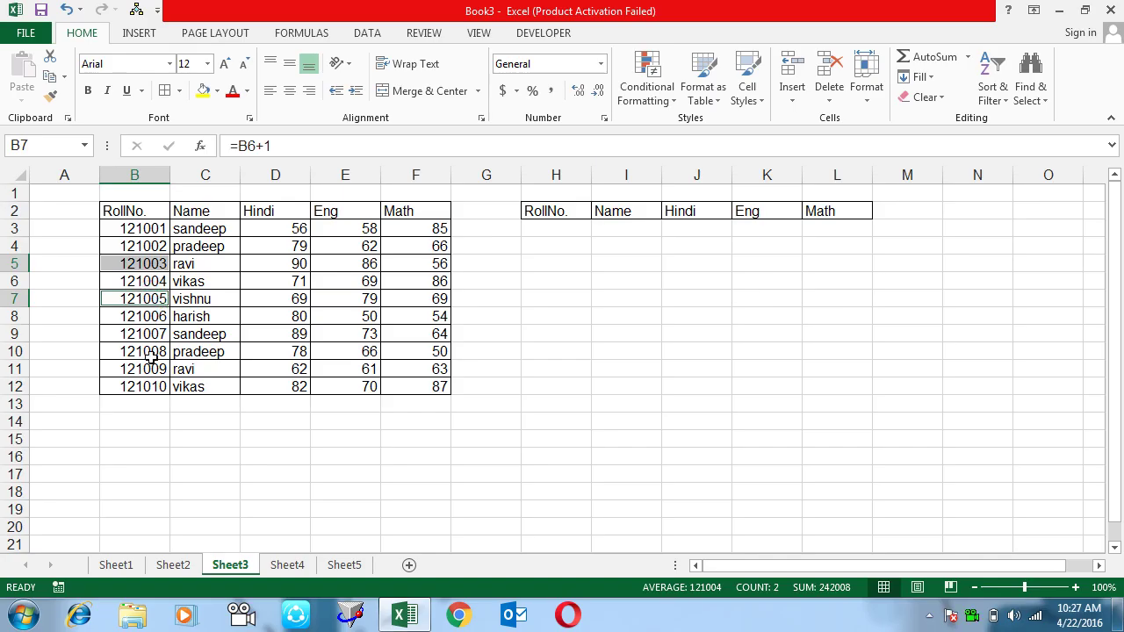
ctrl+click(145, 334)
ctrl+click(150, 387)
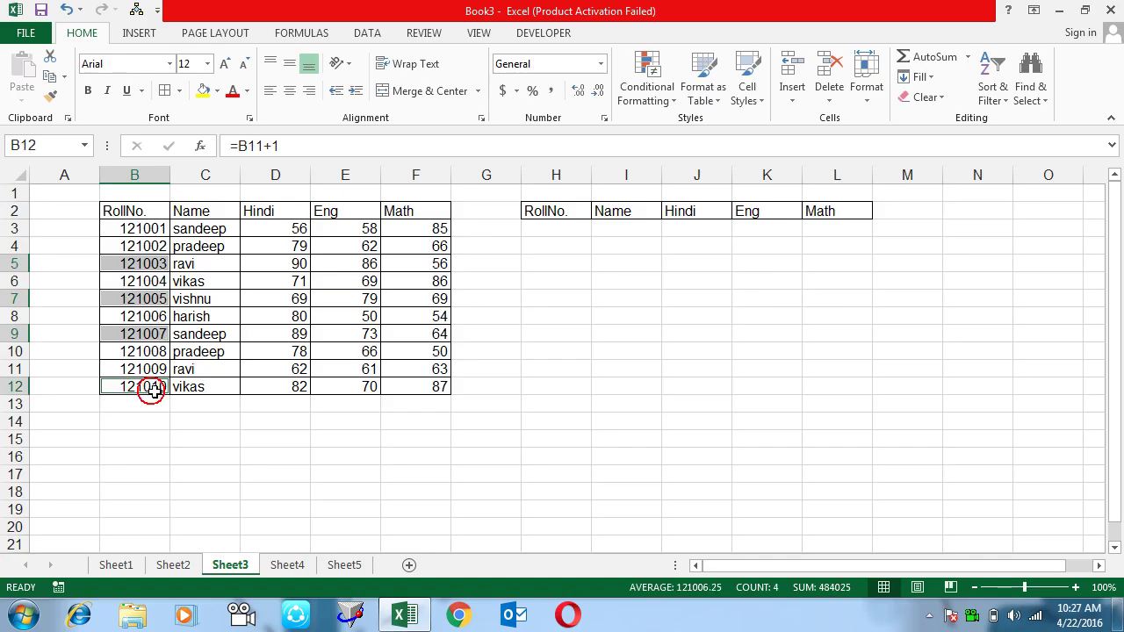
key(ctrl+c)
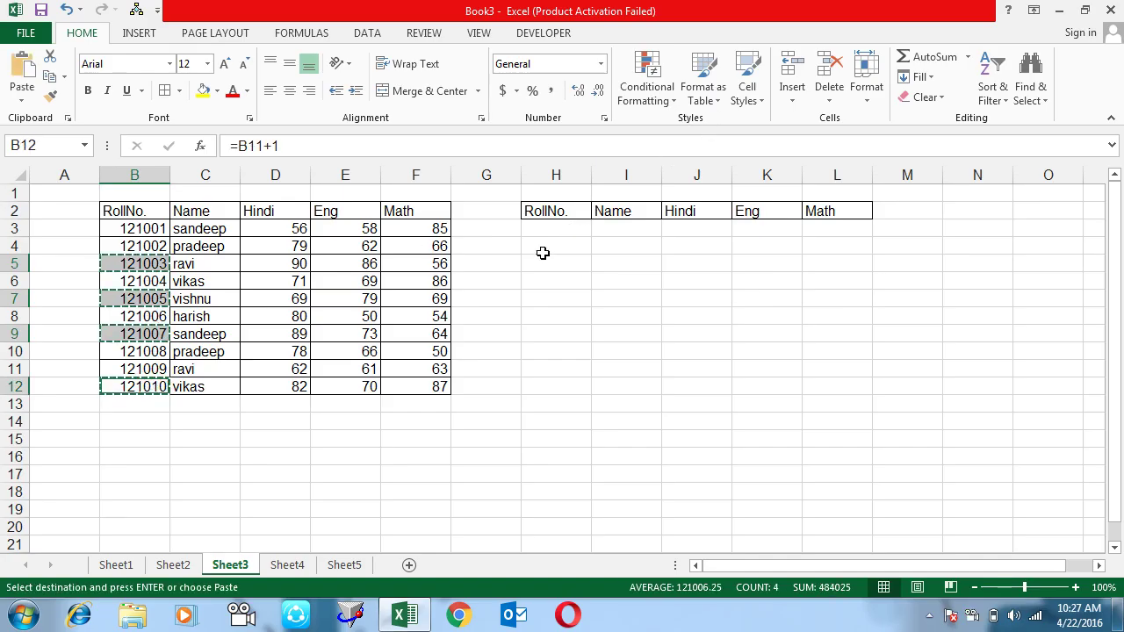
click(557, 234)
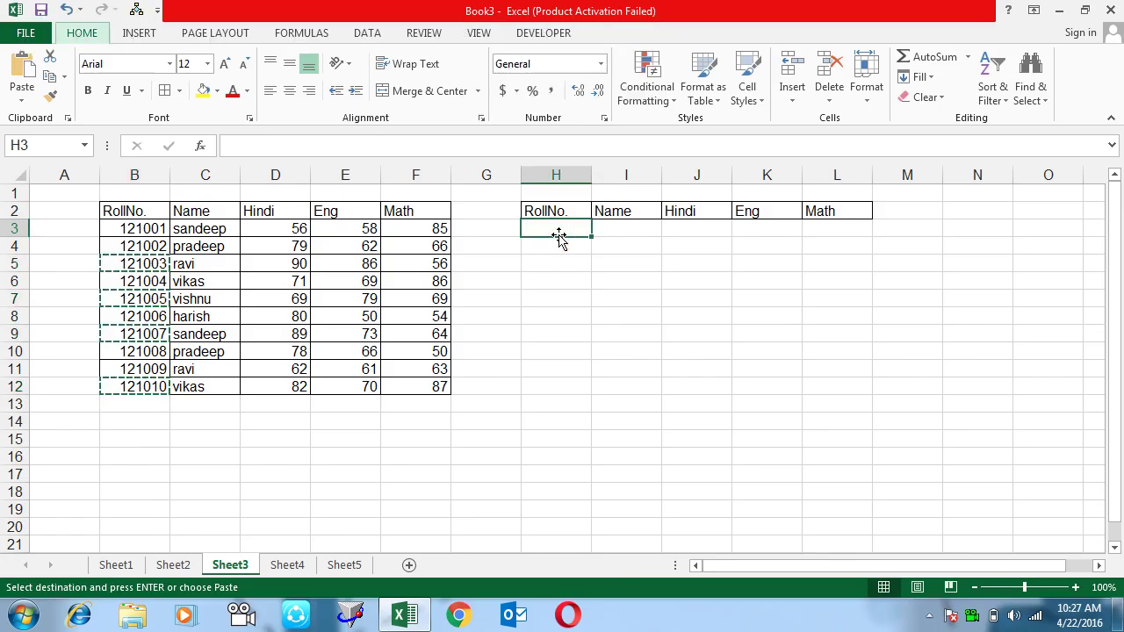
key(ctrl+alt+v)
key(Return)
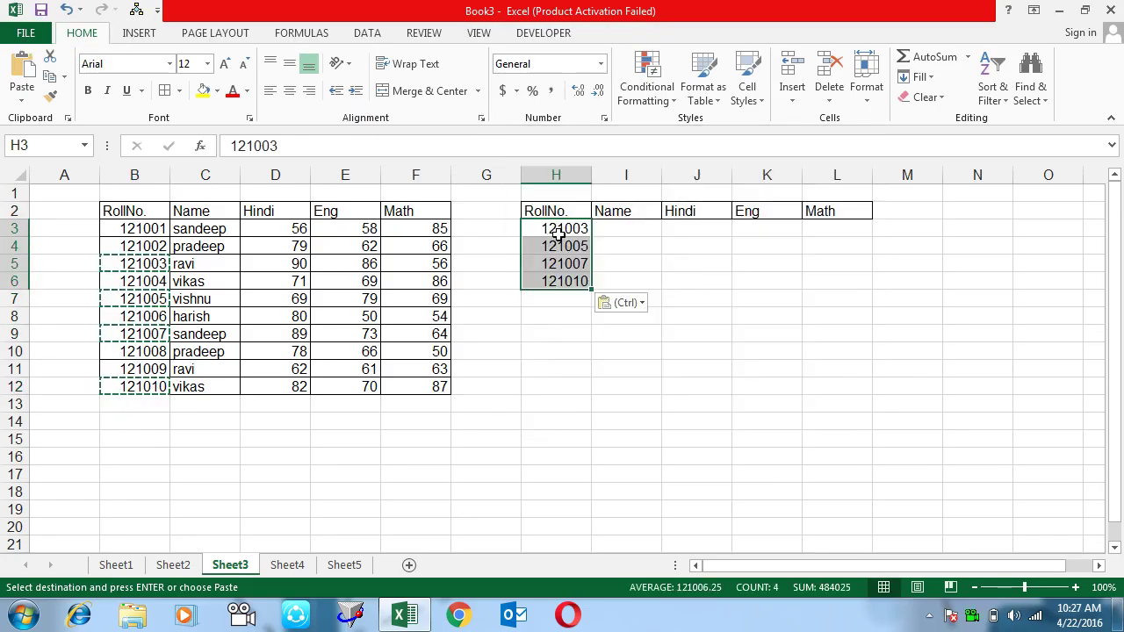
key(ctrl)
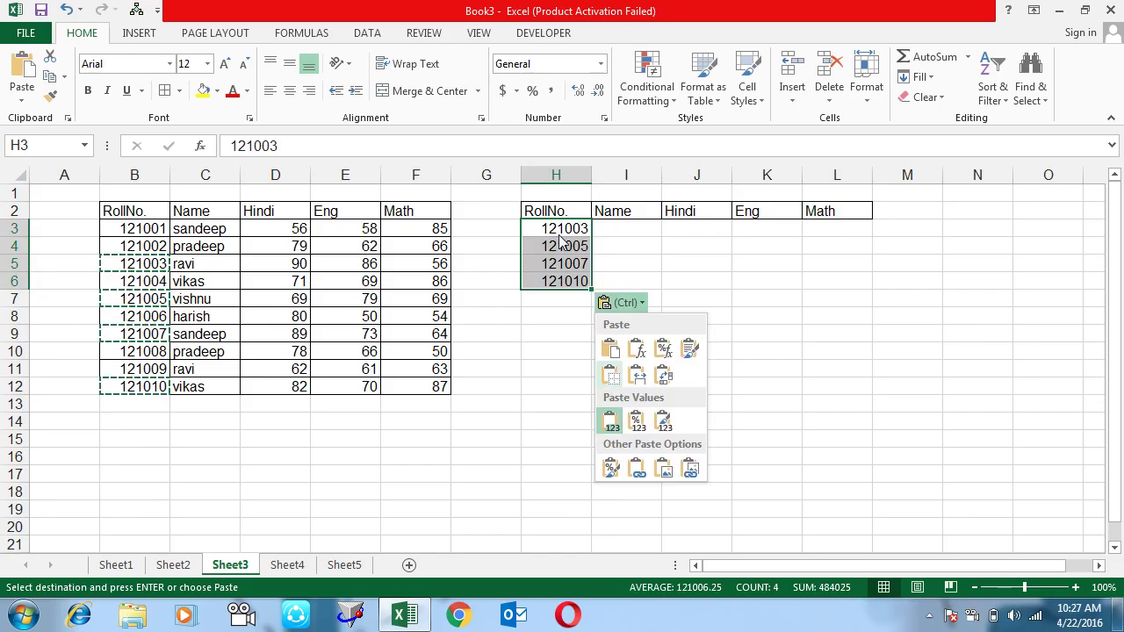
key(Escape)
key(Escape)
Apply All Borders to the new table H2:L6
key(Up)
key(ctrl+a)
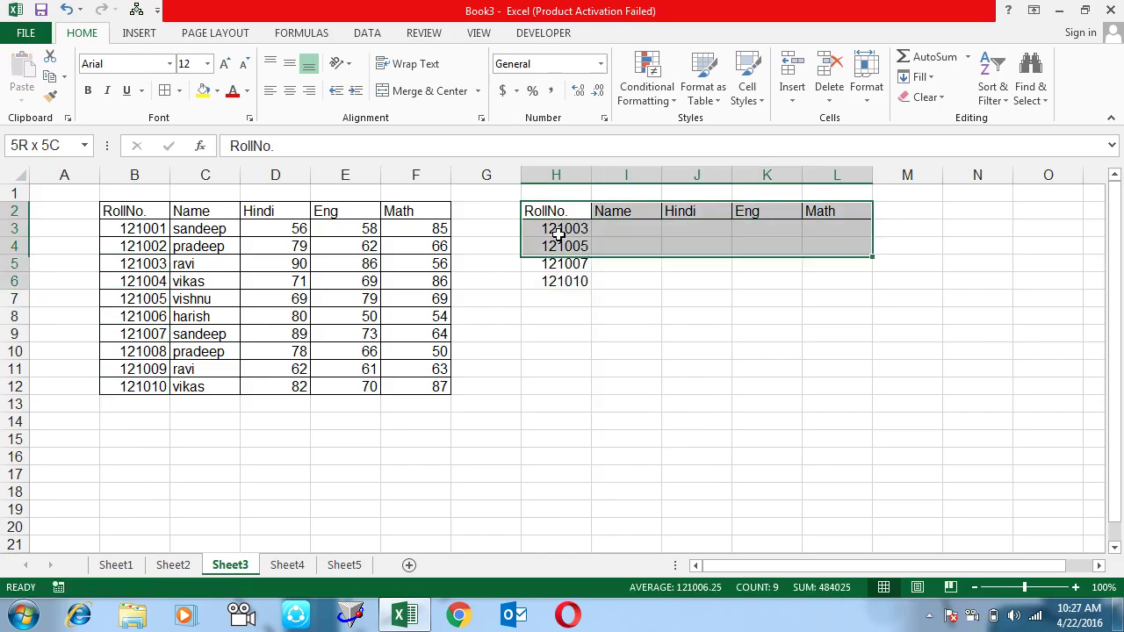
key(alt)
key(alt)
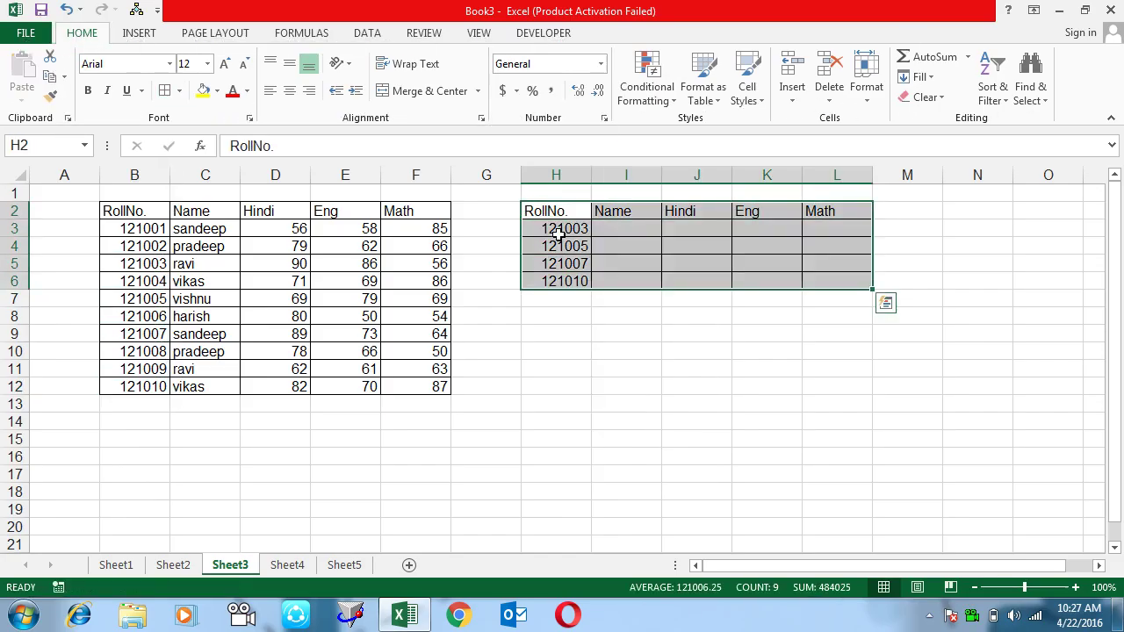
click(559, 234)
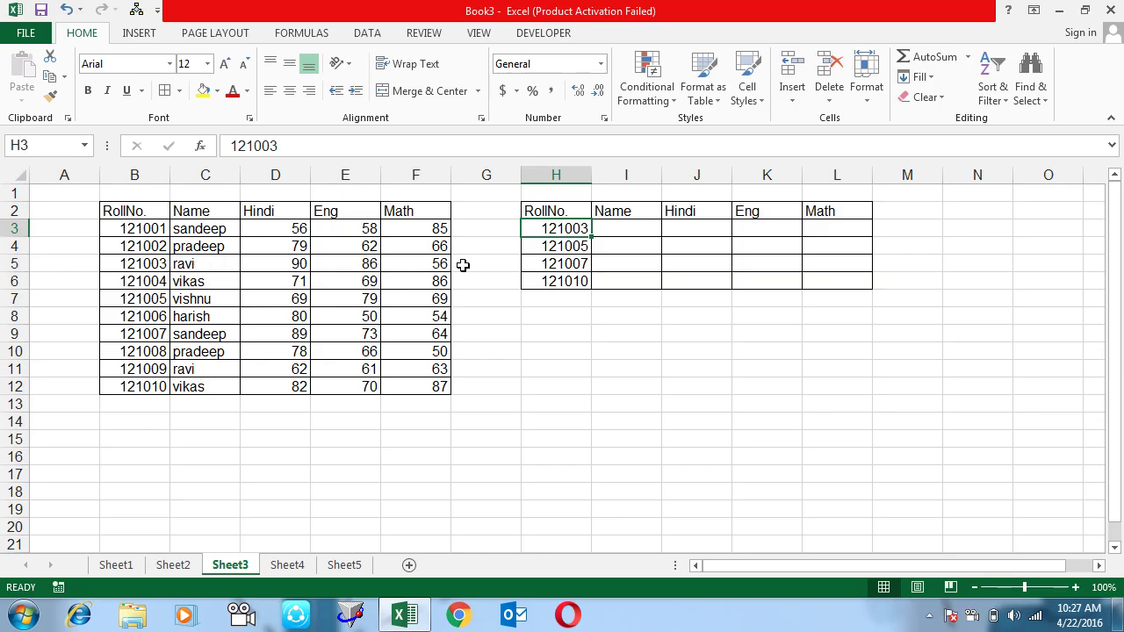
Start =VLOOKUP(H3,B2:F12, in I3 to look up roll number 121003
click(609, 229)
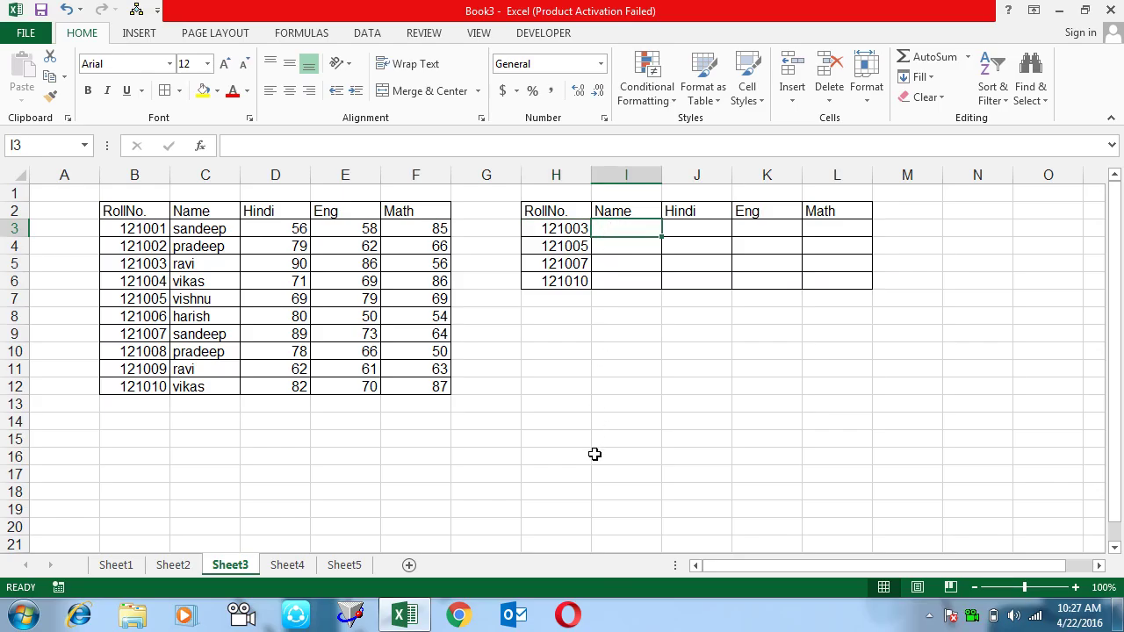
text(=vl)
key(Tab)
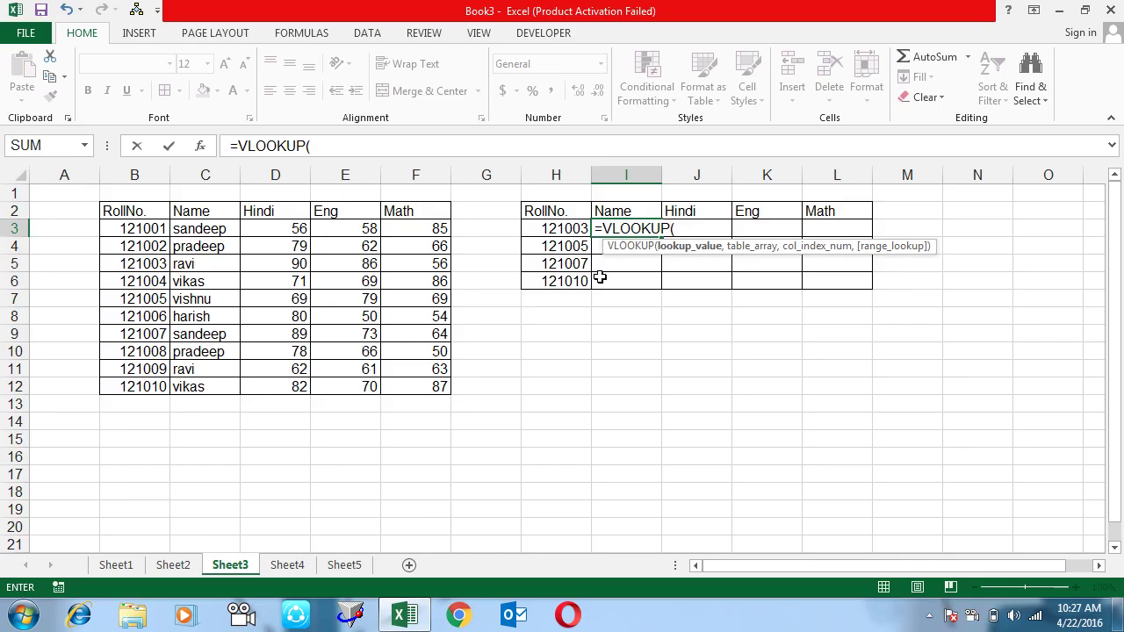
click(568, 229)
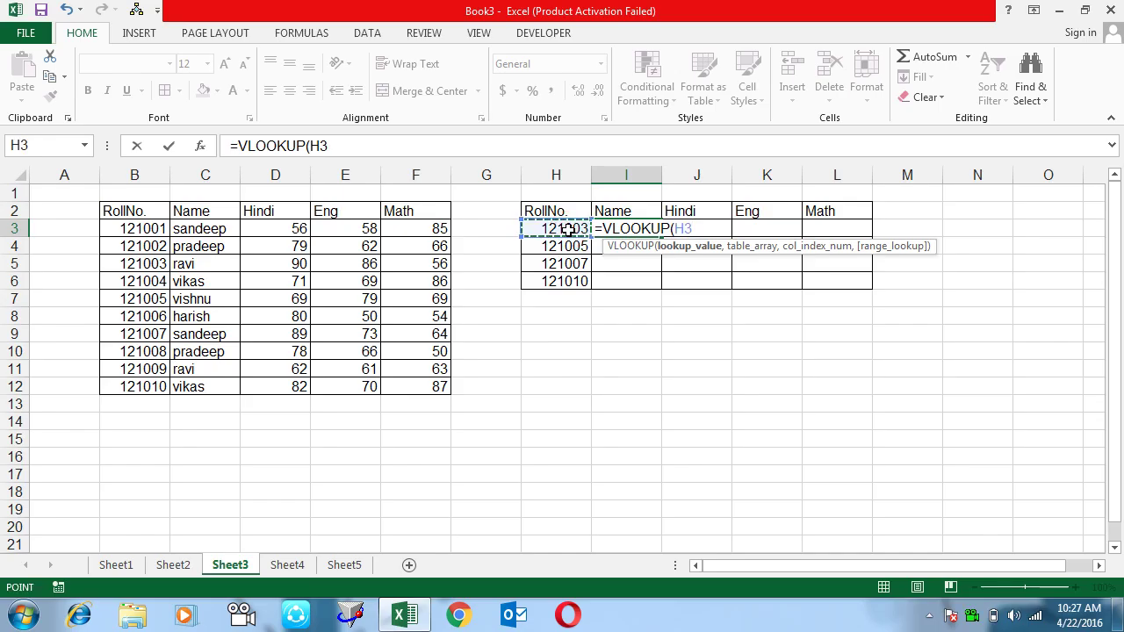
text(,)
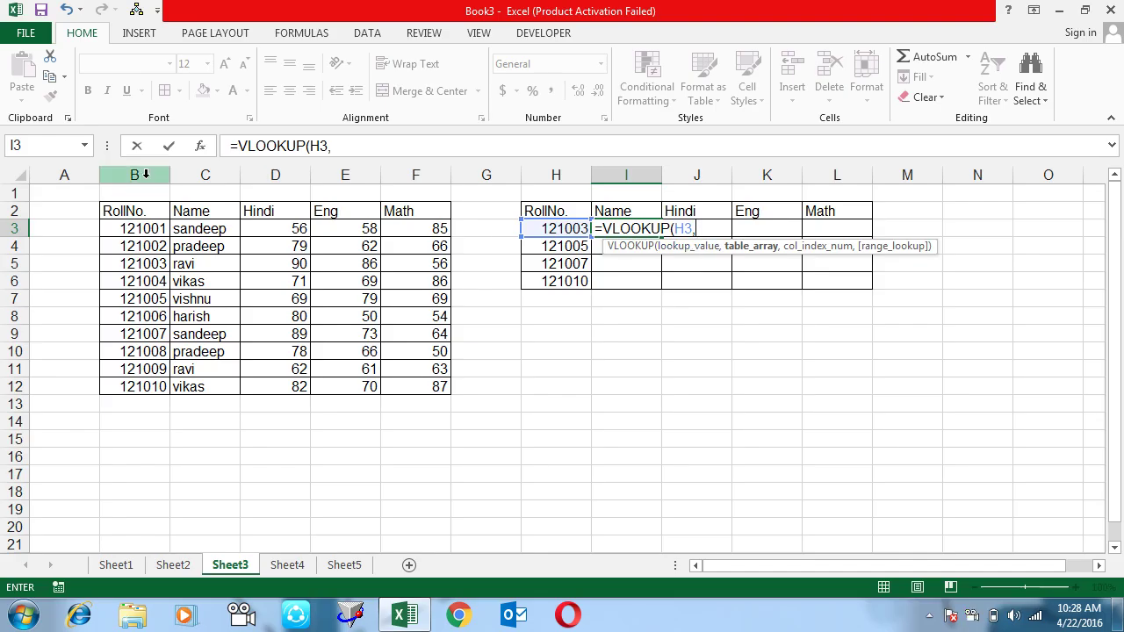
mouse_move(128, 213)
mouse_down()
mouse_move(396, 367)
mouse_move(397, 386)
mouse_up()
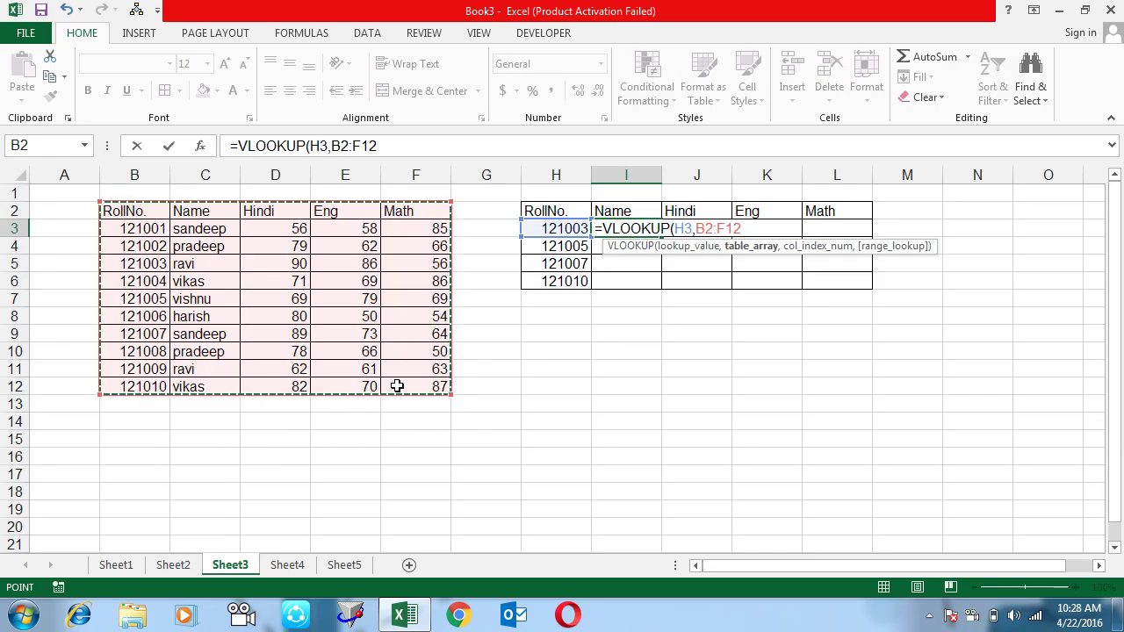
text(,2,)
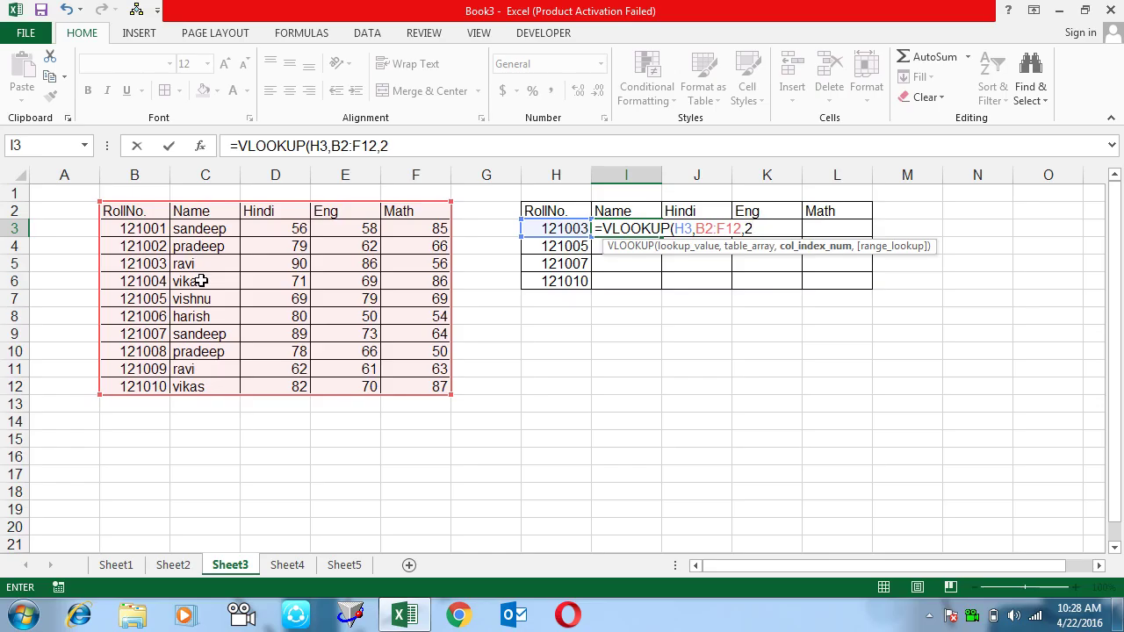
Complete I3 as =VLOOKUP(H3,B2:F12,2,FALSE) with exact match, so it returns ravi for roll 121003
text(,)
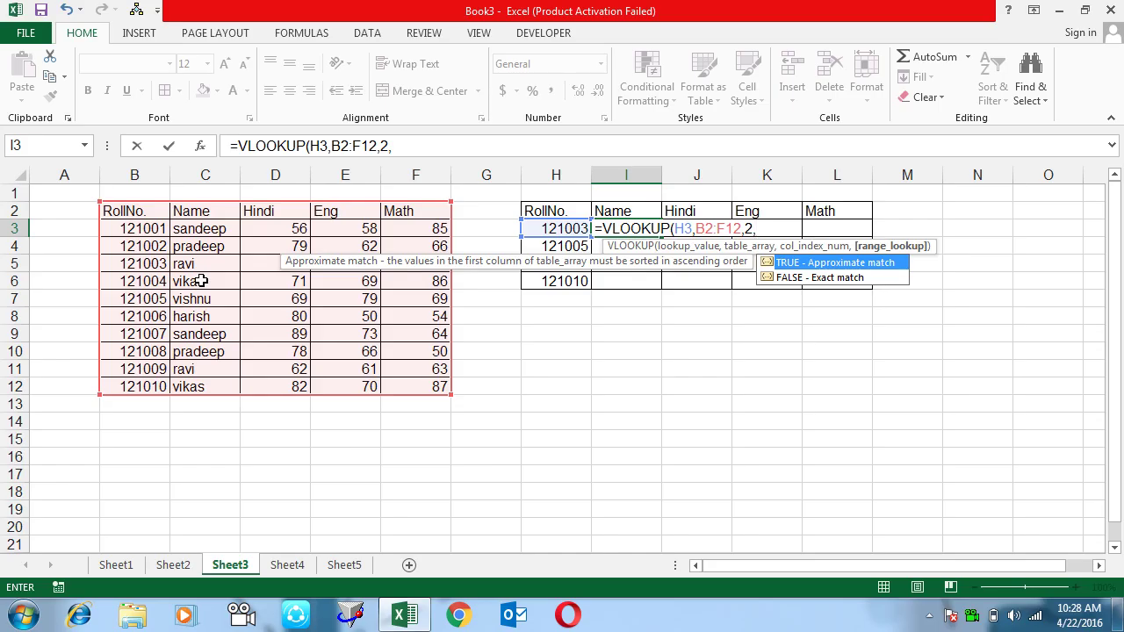
key(Down)
key(Tab)
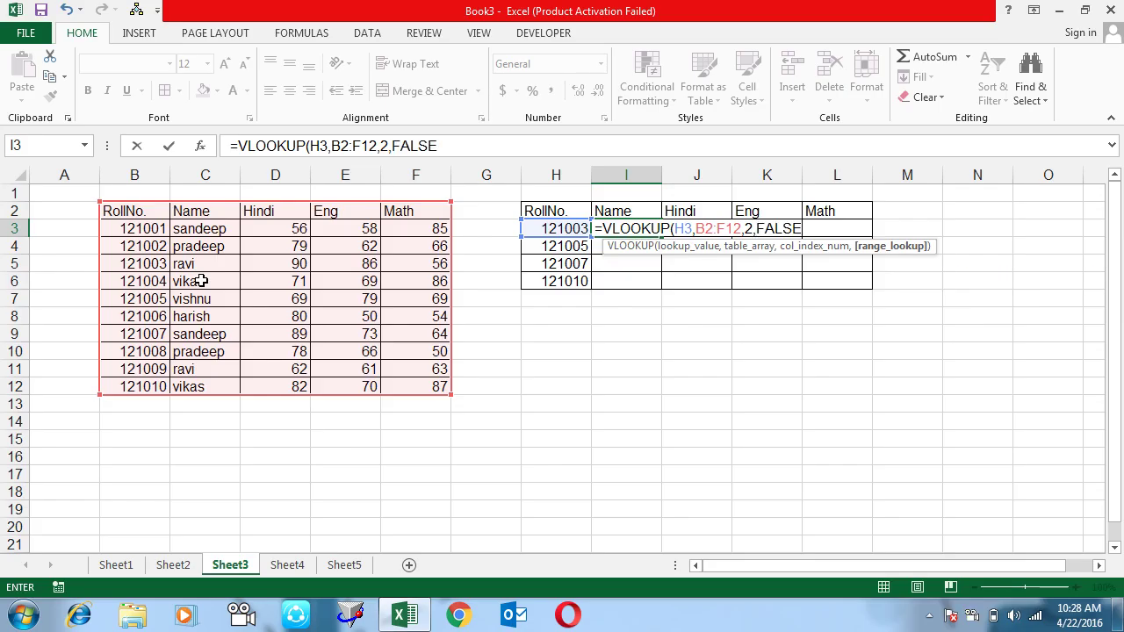
text())
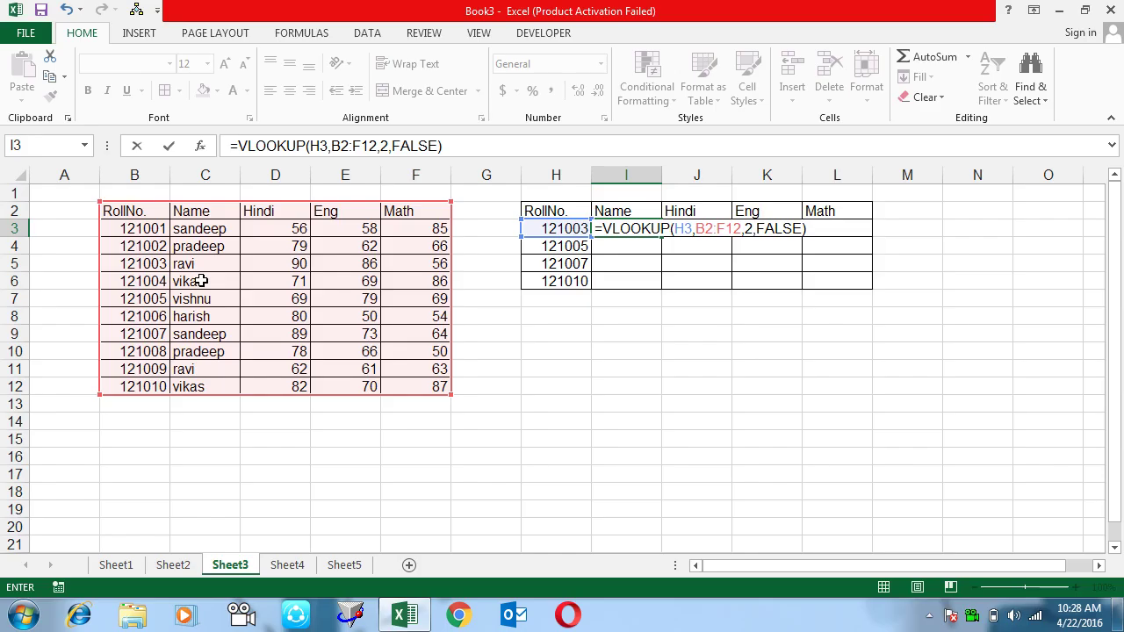
key(Return)
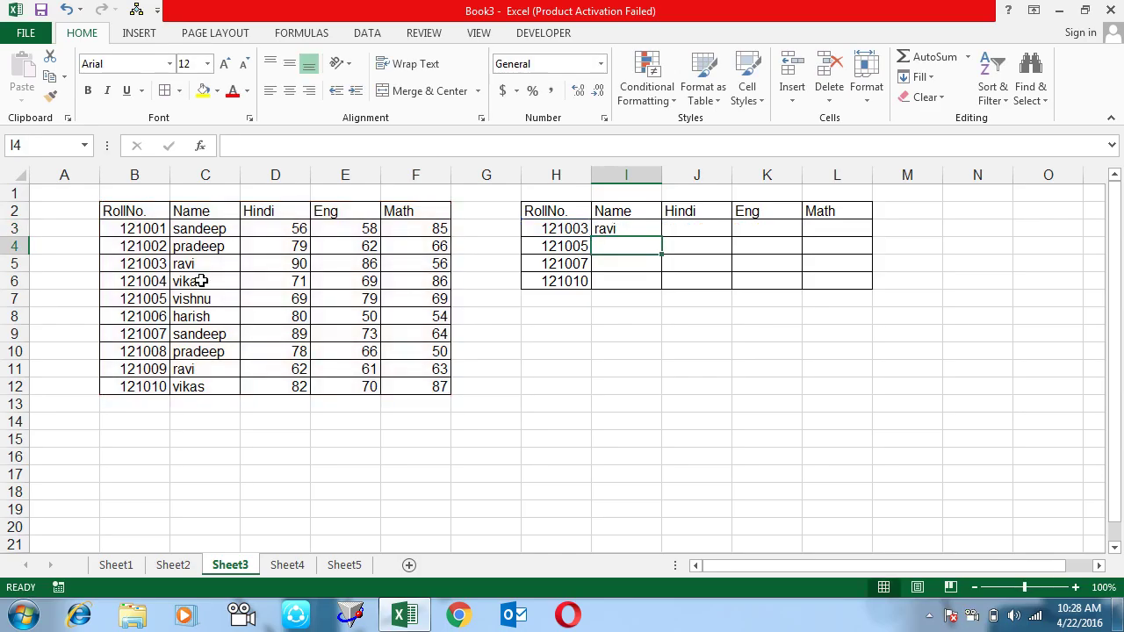
key(Up)
Make I3's references fixed as $H3 and $B$2:$F$12, then recommit the formula
key(F2)
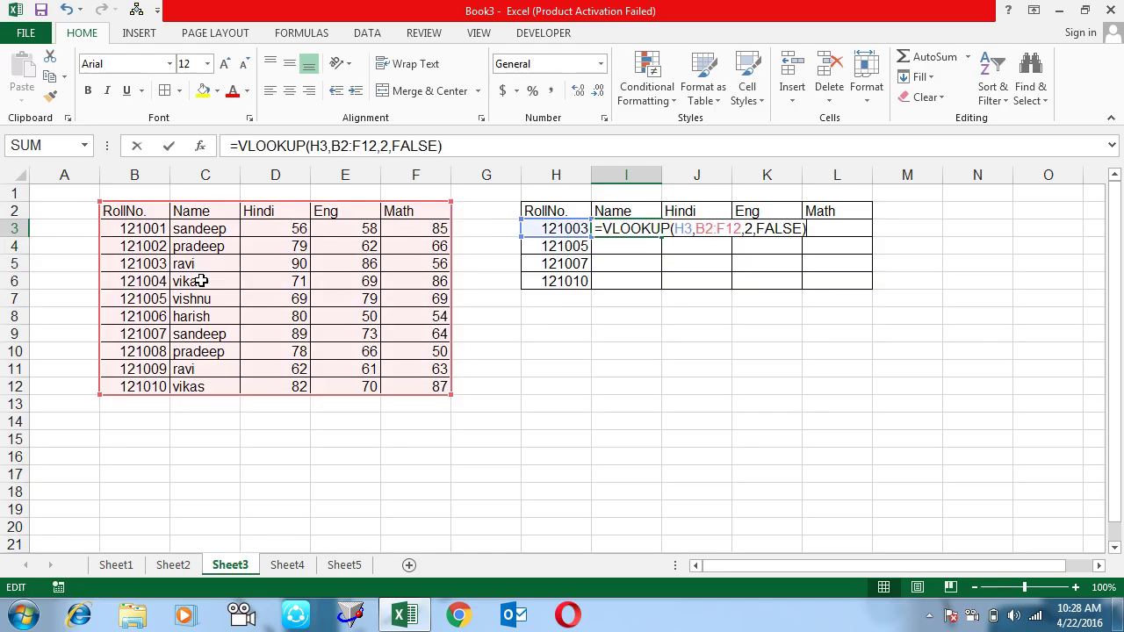
key(Left)
key(Left)
key(Left)
key(Left)
key(Left)
key(Left)
key(Left)
key(Left)
key(Left)
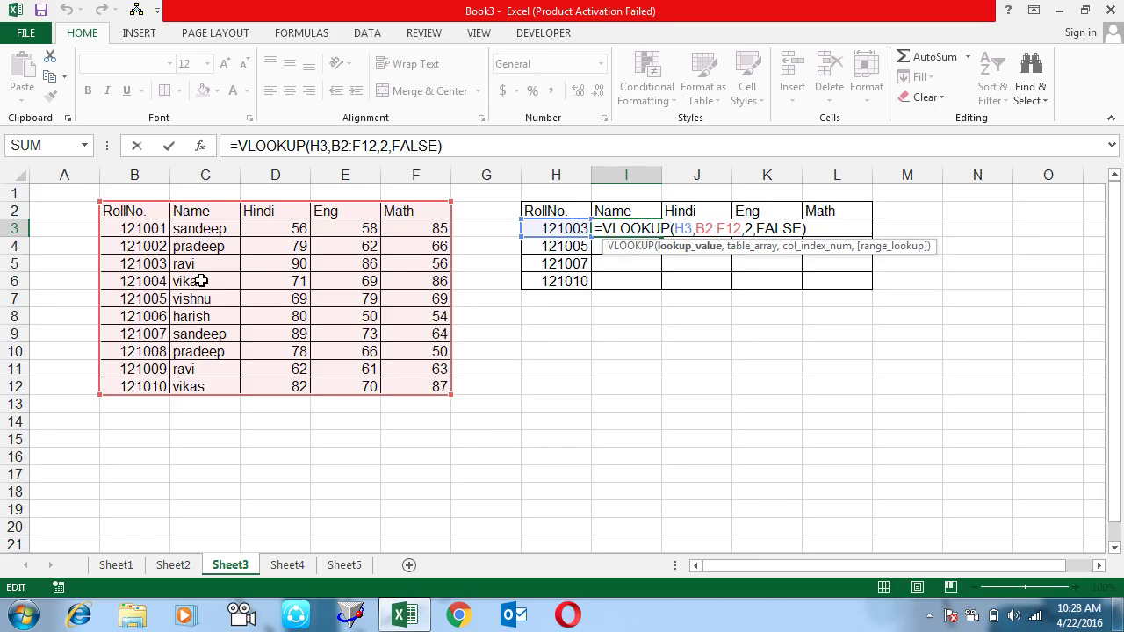
text($)
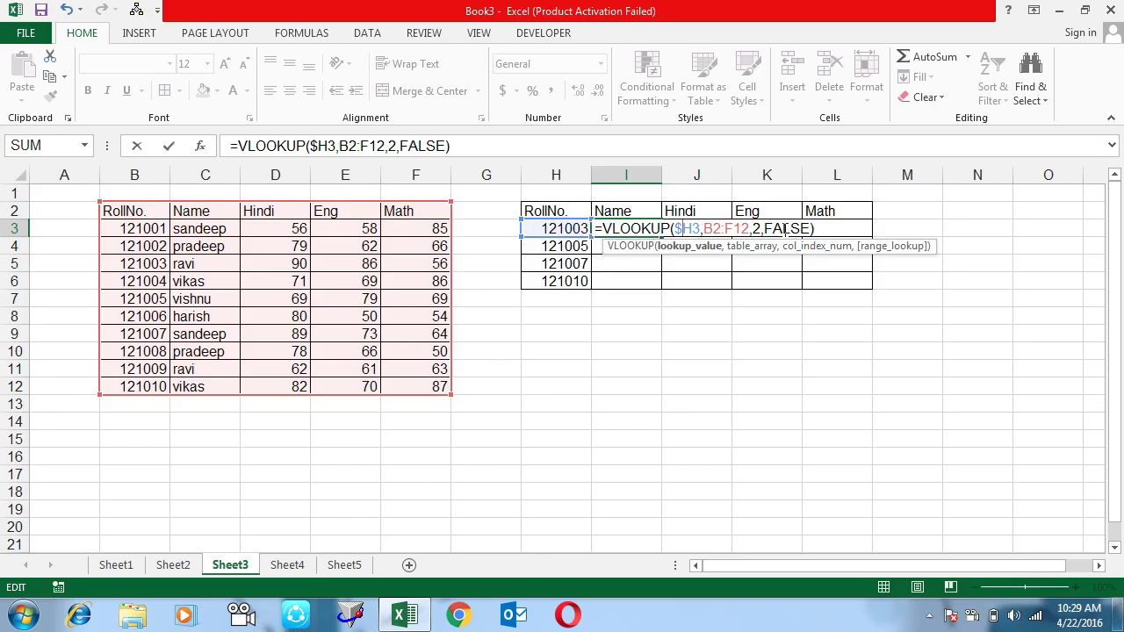
drag(749, 228, 713, 229)
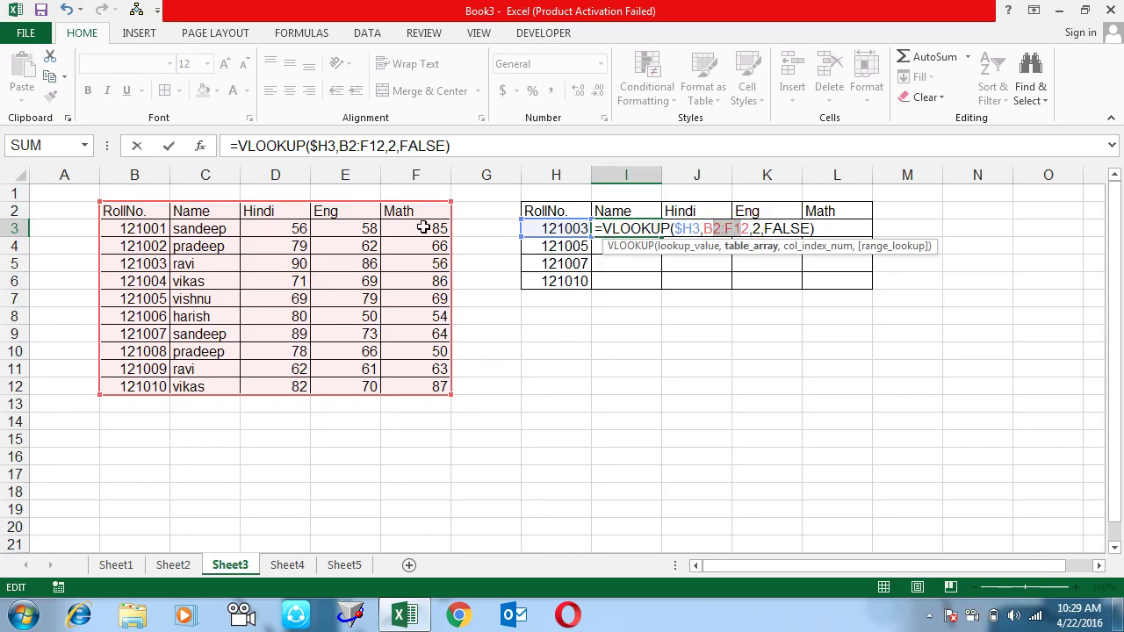
key(F4)
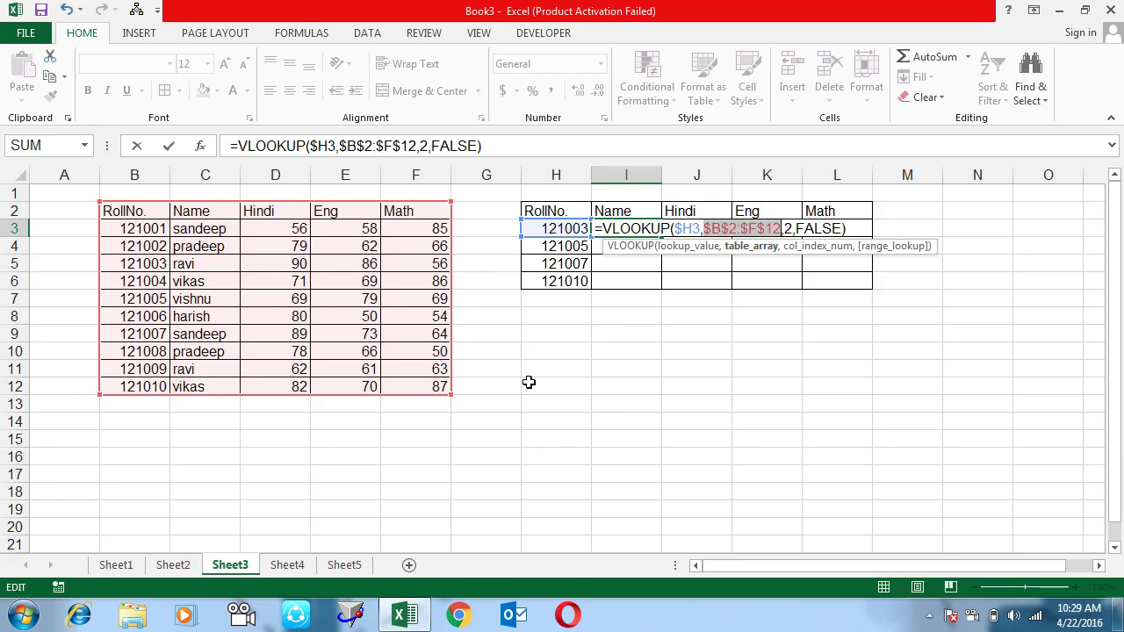
key(Return)
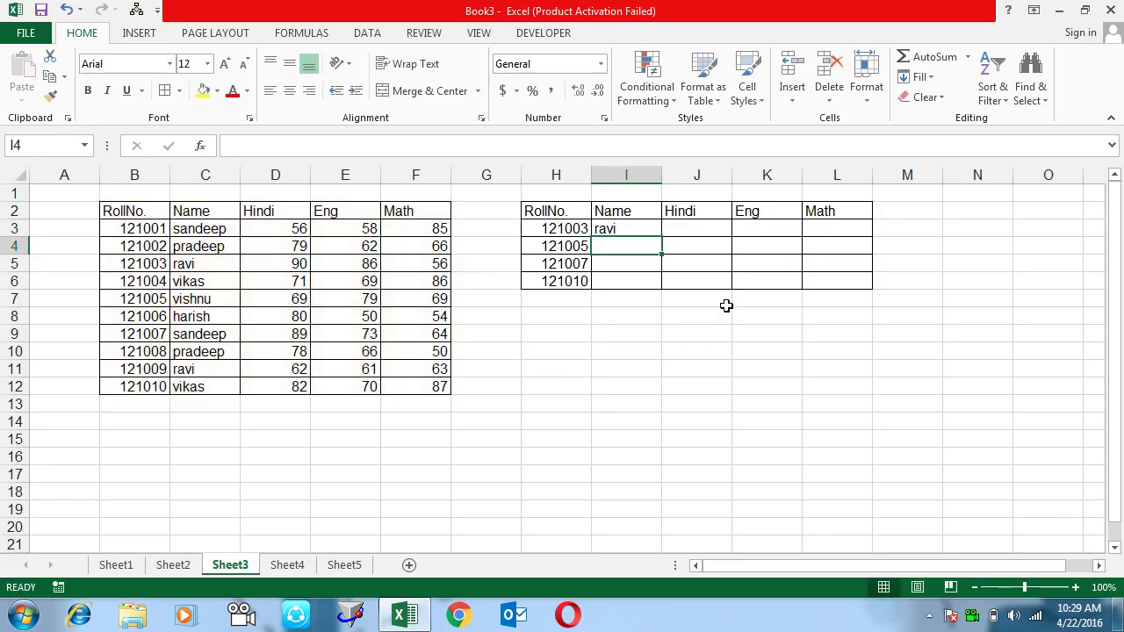
Fill the I3 formula across to L3 and change one column index from 2 to 3
click(652, 229)
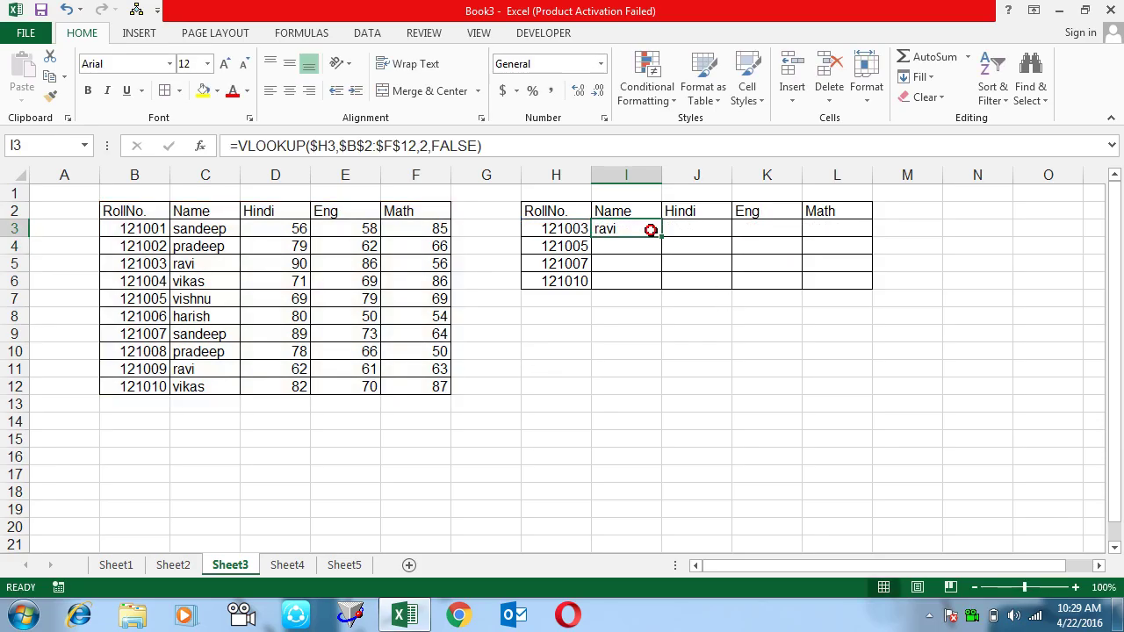
drag(662, 237, 867, 226)
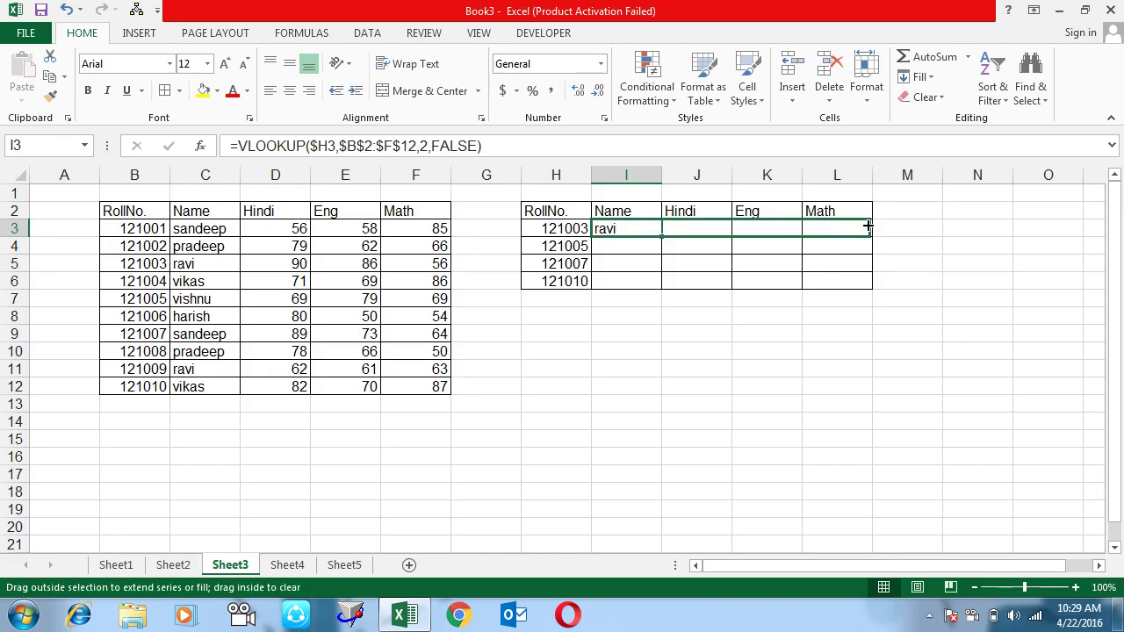
key(F2)
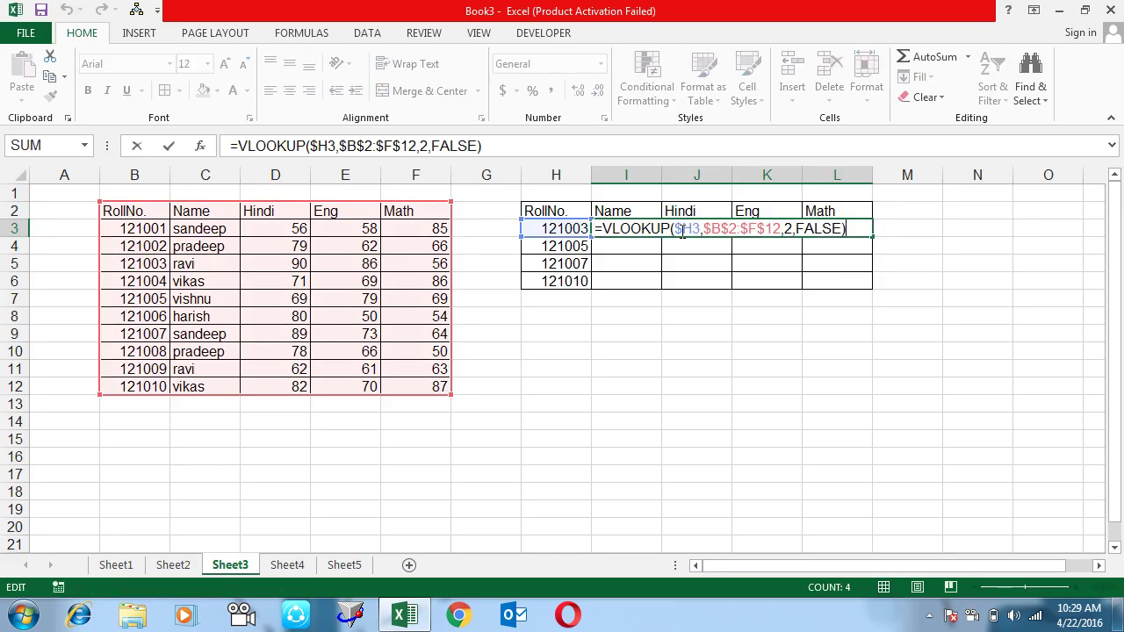
key(Left)
key(Left)
key(Left)
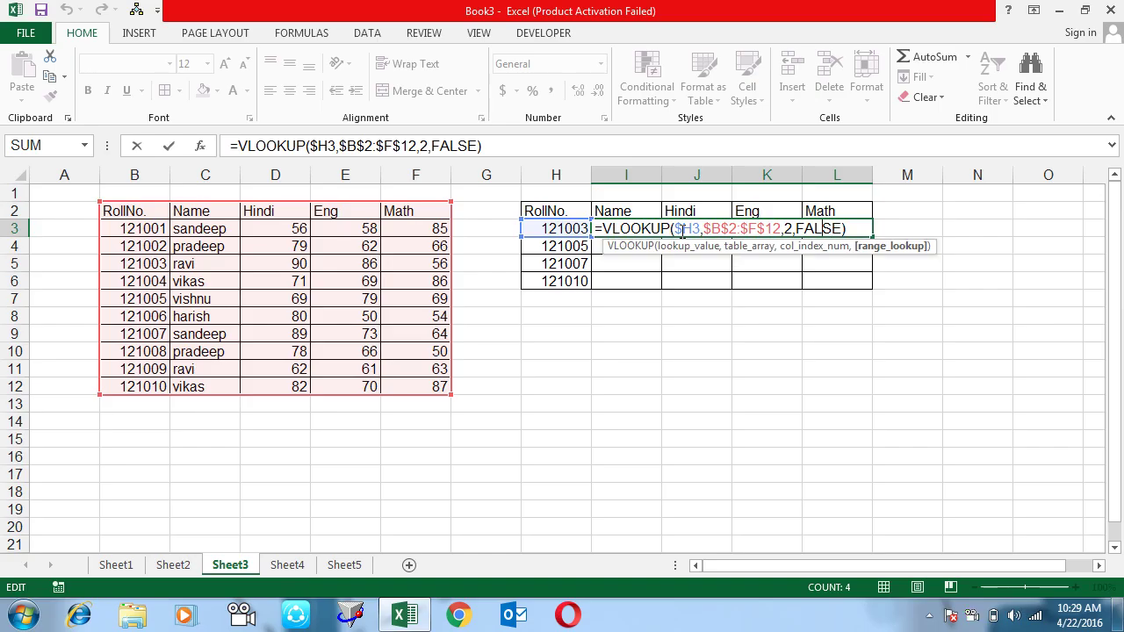
key(Left)
key(BackSpace)
text(3)
key(Return)
Change J3's column index to 4, then undo the mistaken column index edits
click(681, 230)
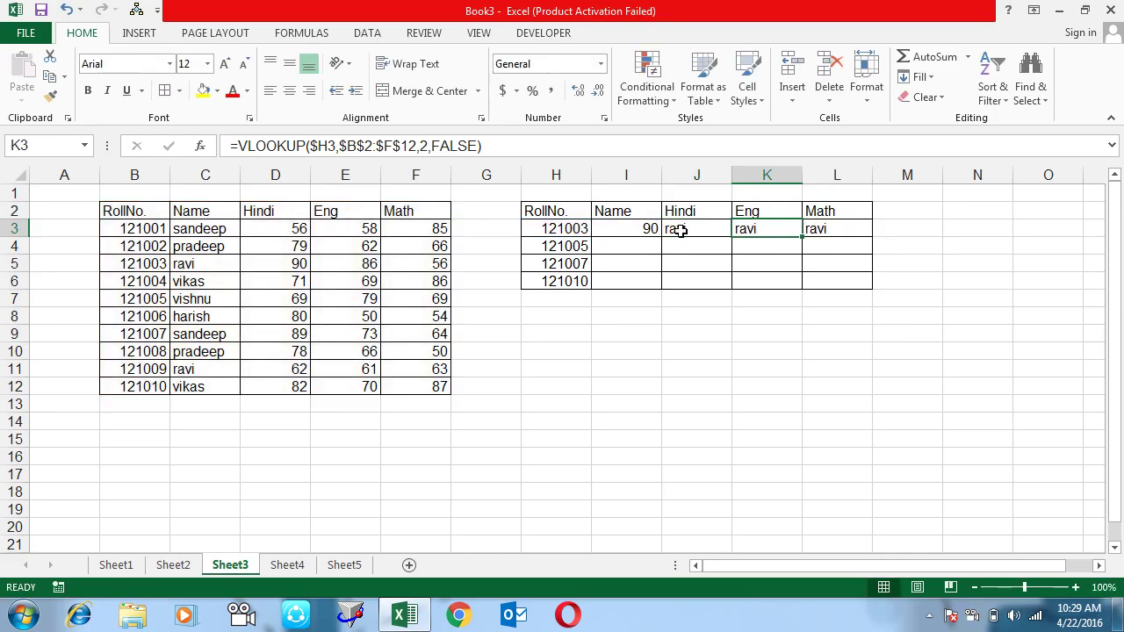
double_click(680, 230)
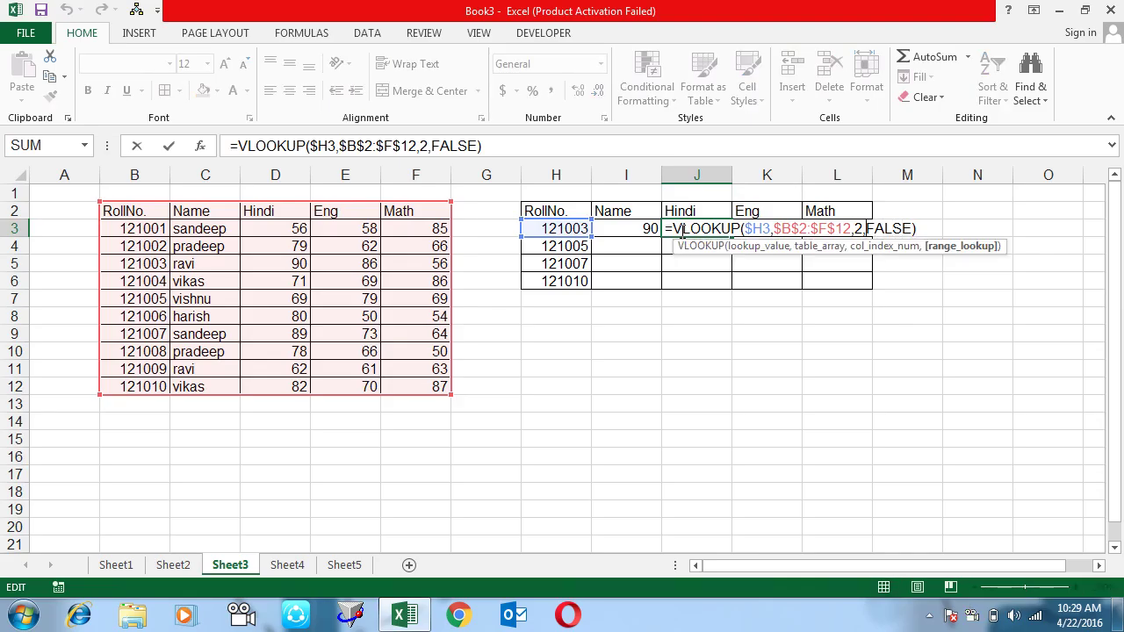
key(BackSpace)
text(4)
key(Return)
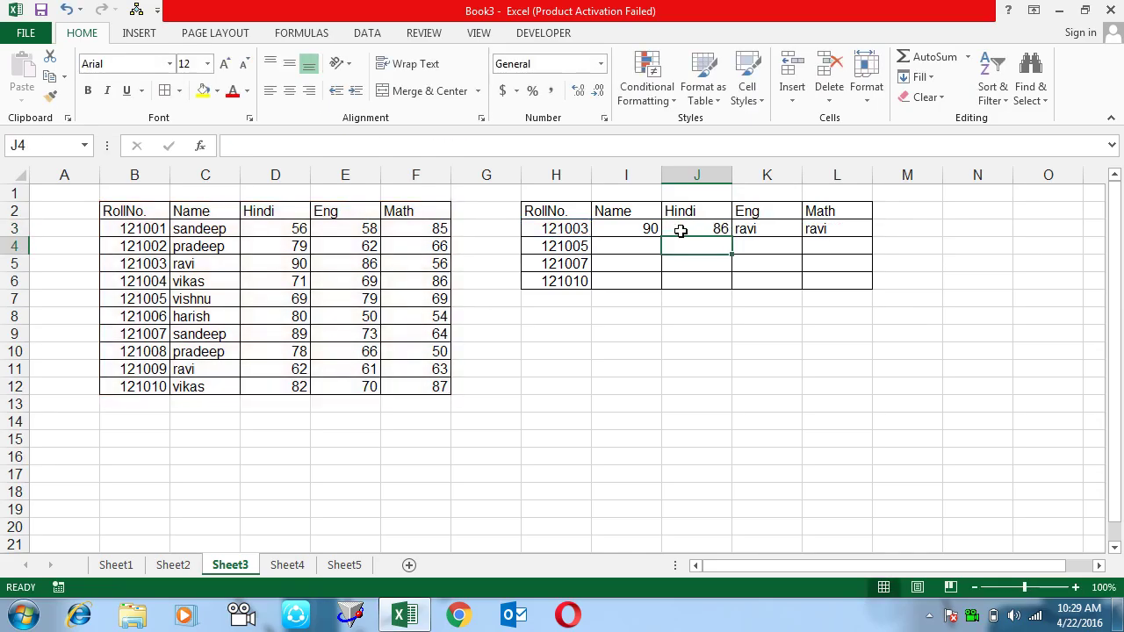
click(681, 230)
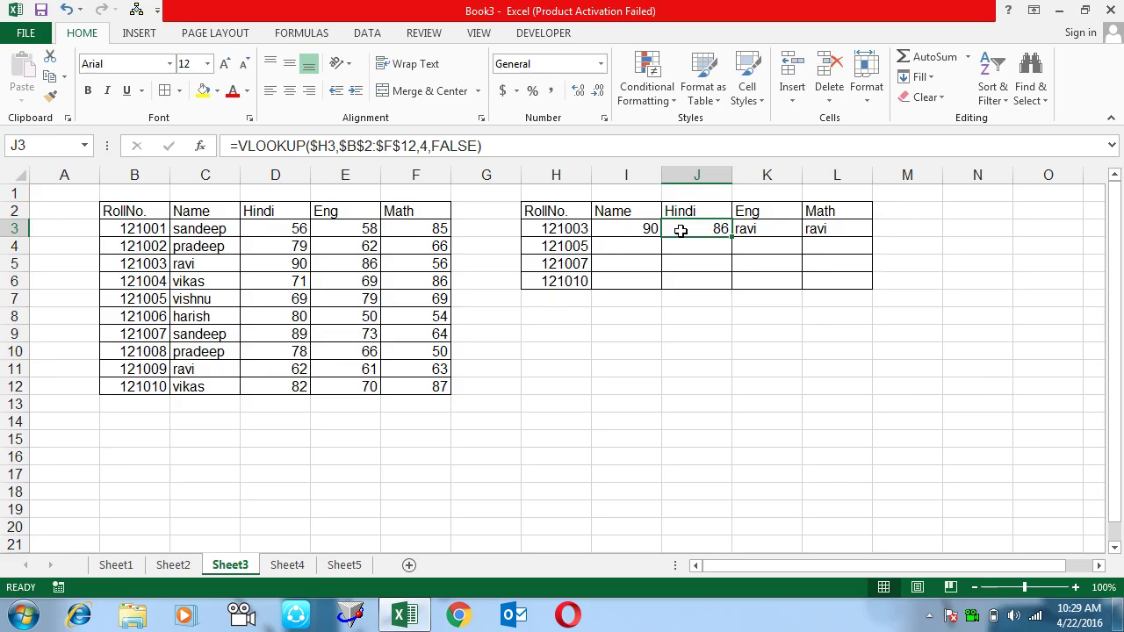
key(ctrl+z)
key(ctrl+z)
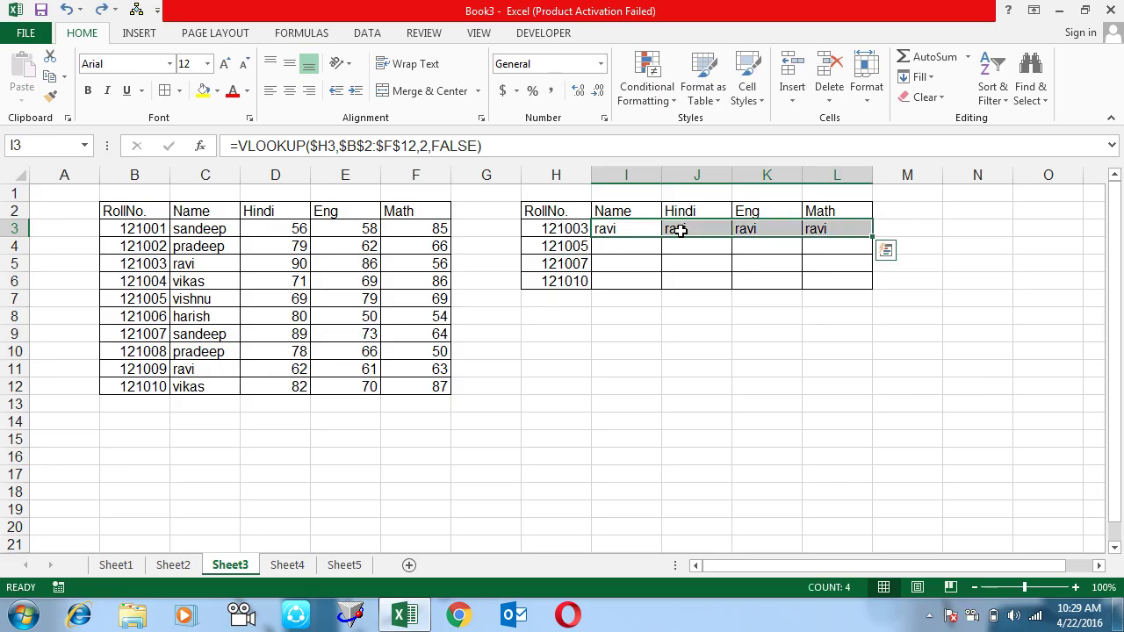
Set J3's column index to 3 for Hindi and K3's to 4 for Eng
click(681, 230)
double_click(681, 230)
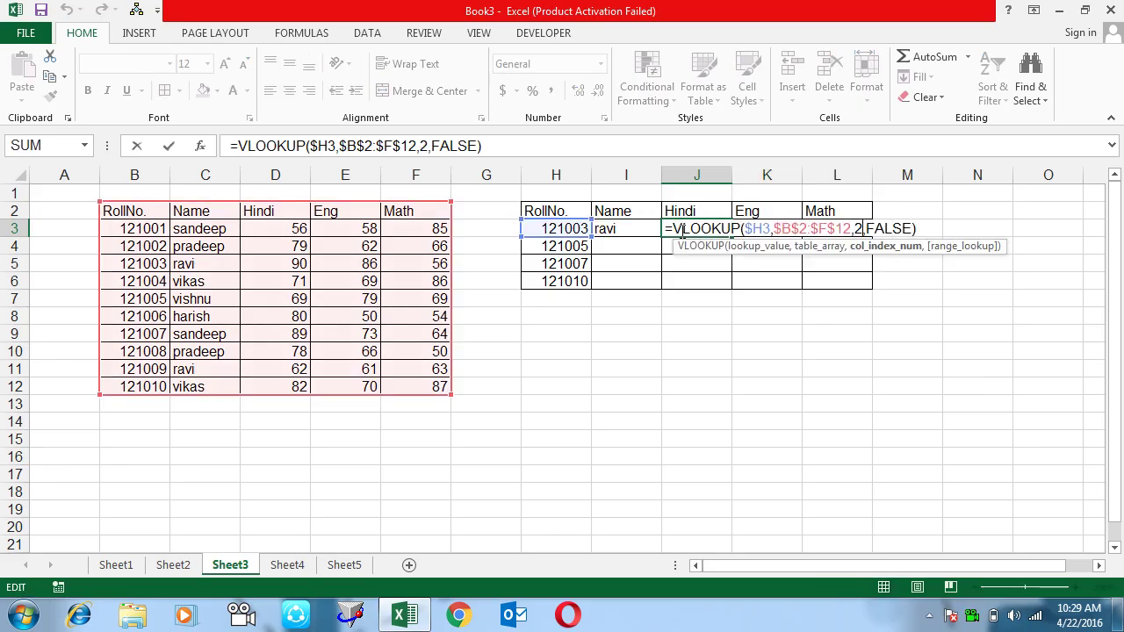
key(BackSpace)
text(3)
key(Tab)
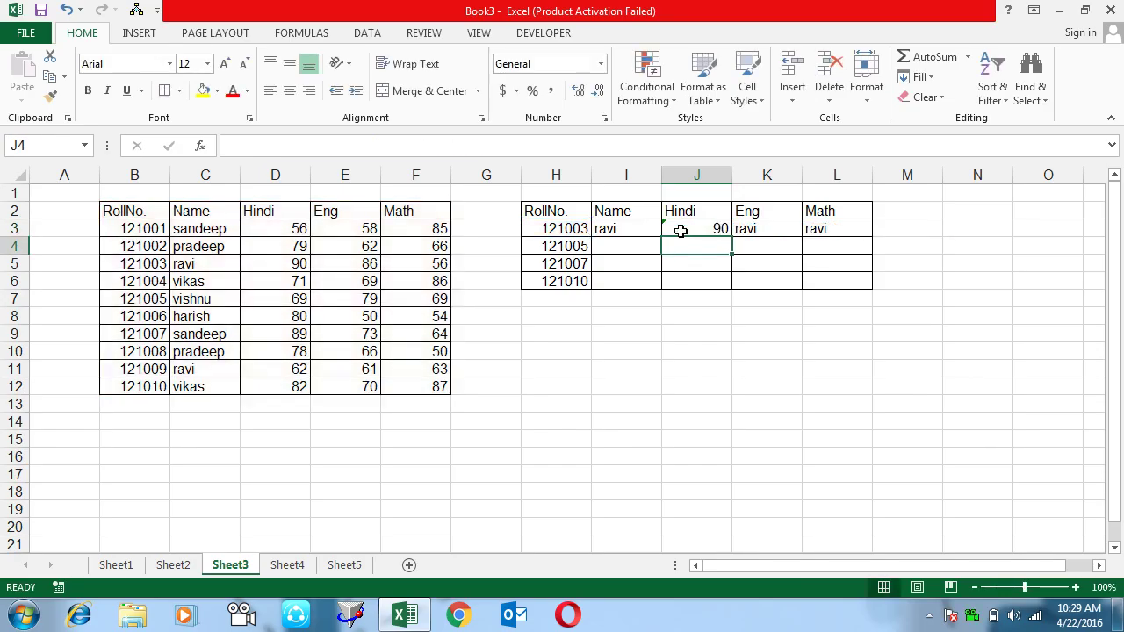
key(F2)
key(Left)
key(Left)
key(Left)
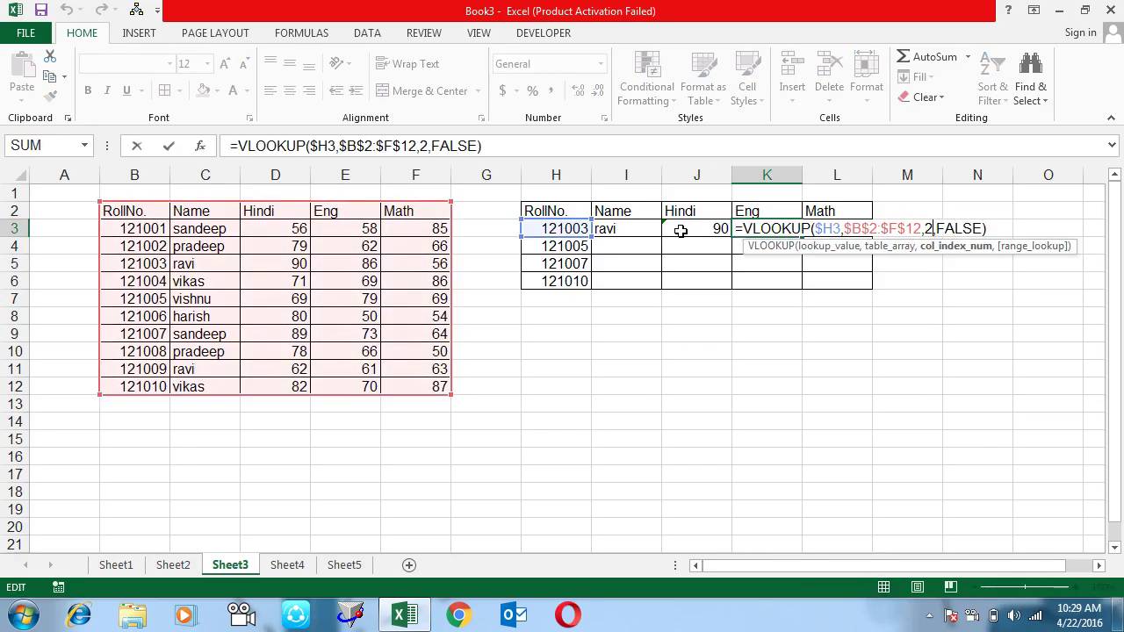
key(BackSpace)
text(4)
key(Return)
Set L3's column index to 5 so it returns the Math mark 56
key(Up)
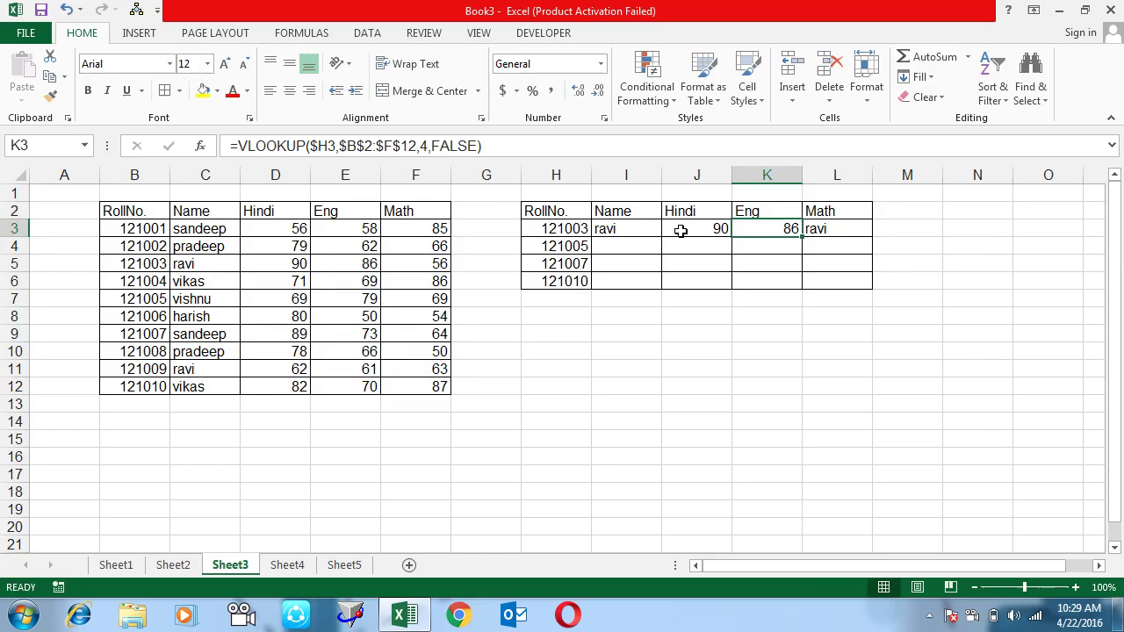
key(Right)
key(F2)
key(Left)
key(Left)
key(Left)
key(BackSpace)
text(5)
key(Return)
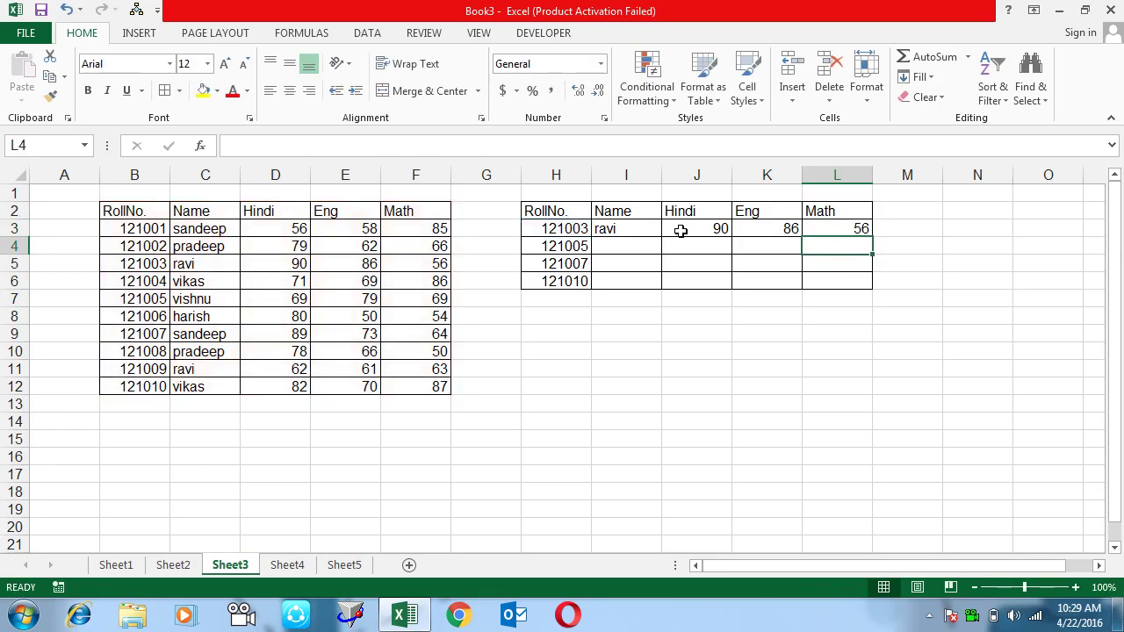
key(Up)
key(ctrl+Left)
Copy the row 3 formulas I3:L3 into rows 4 to 6
key(Right)
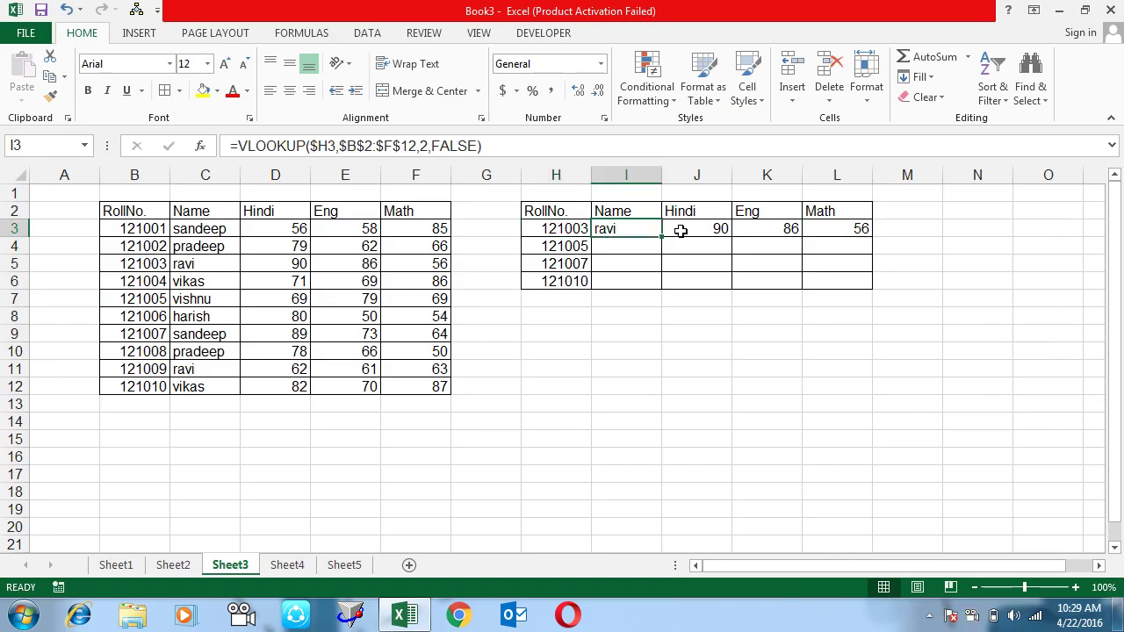
key(ctrl+shift+Right)
key(ctrl+c)
key(Down)
key(shift+Down)
key(shift+Down)
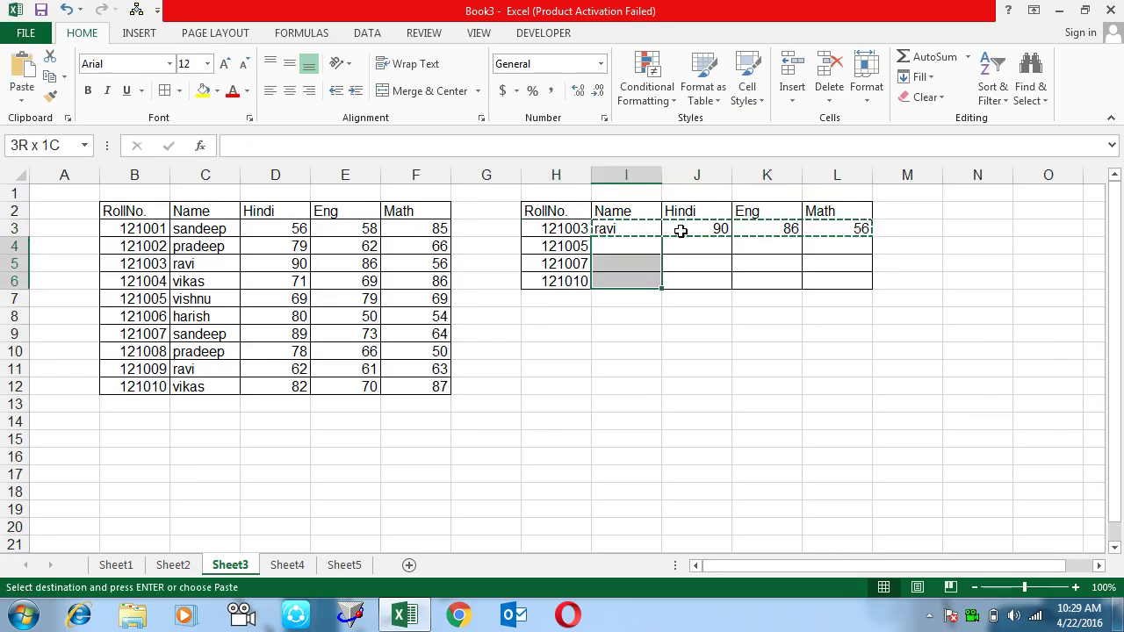
key(ctrl+v)
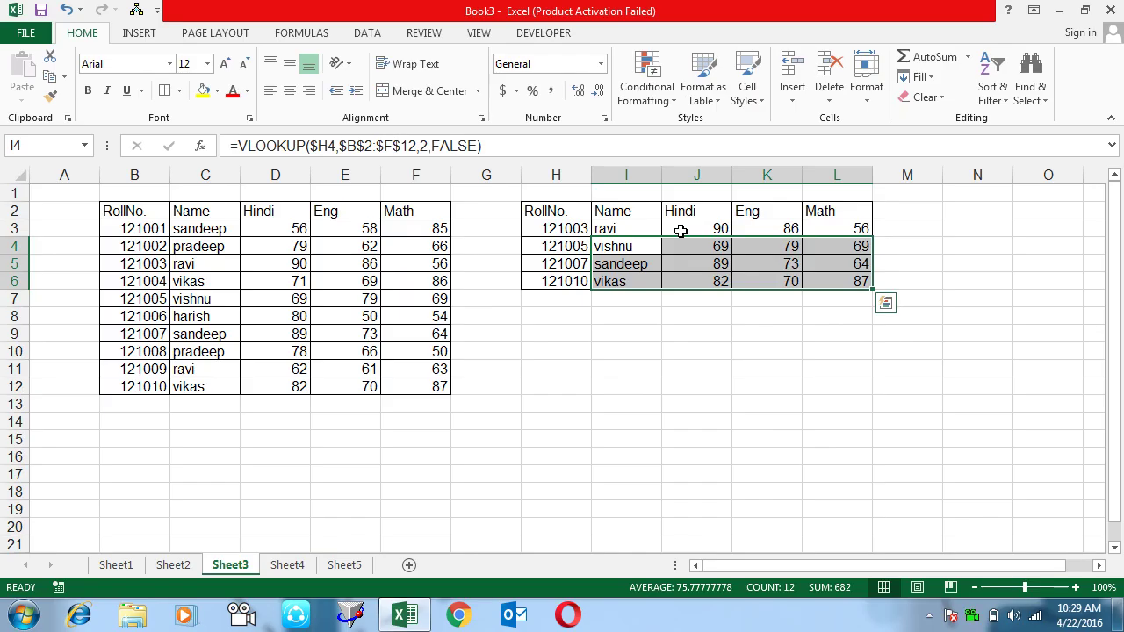
Review the VLOOKUP formula in I3 and leave it unchanged
key(Left)
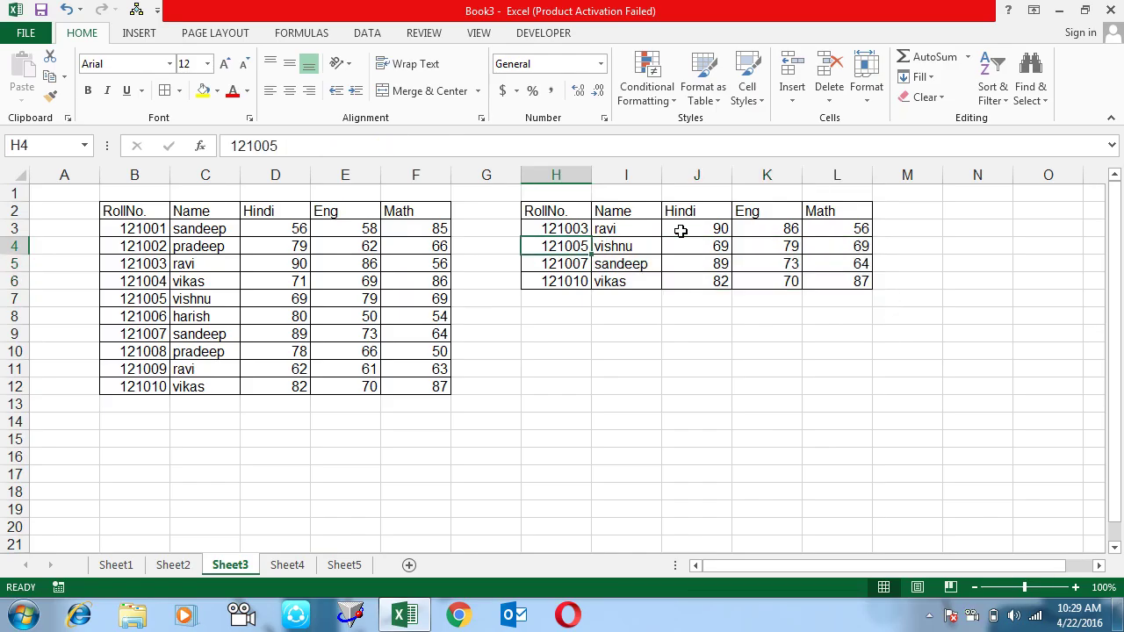
key(Right)
key(Up)
key(F2)
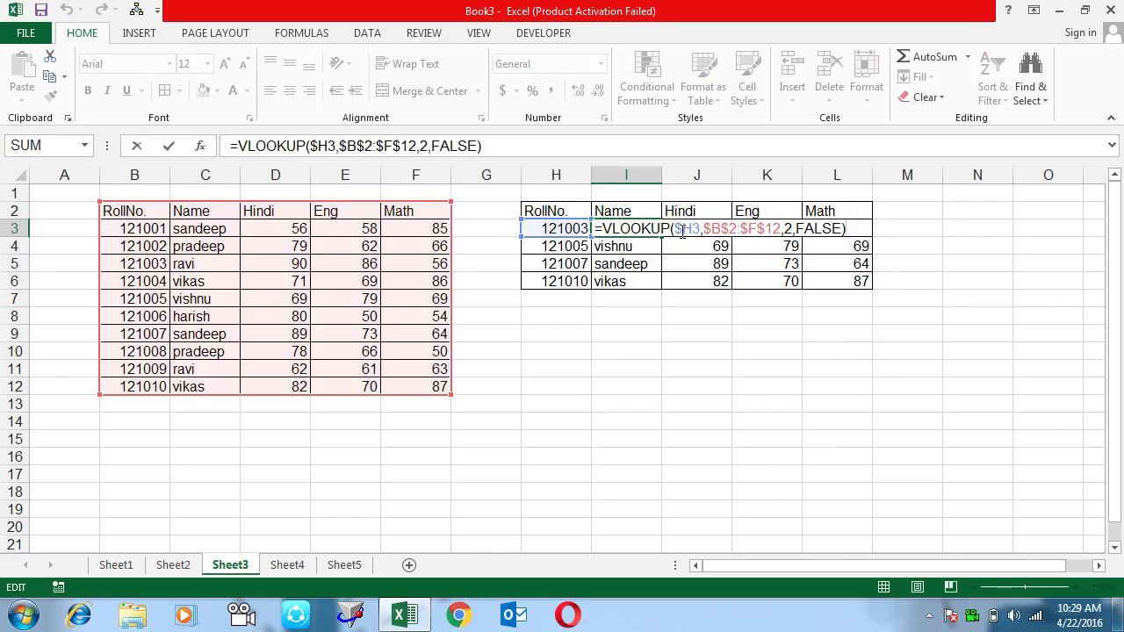
key(Escape)
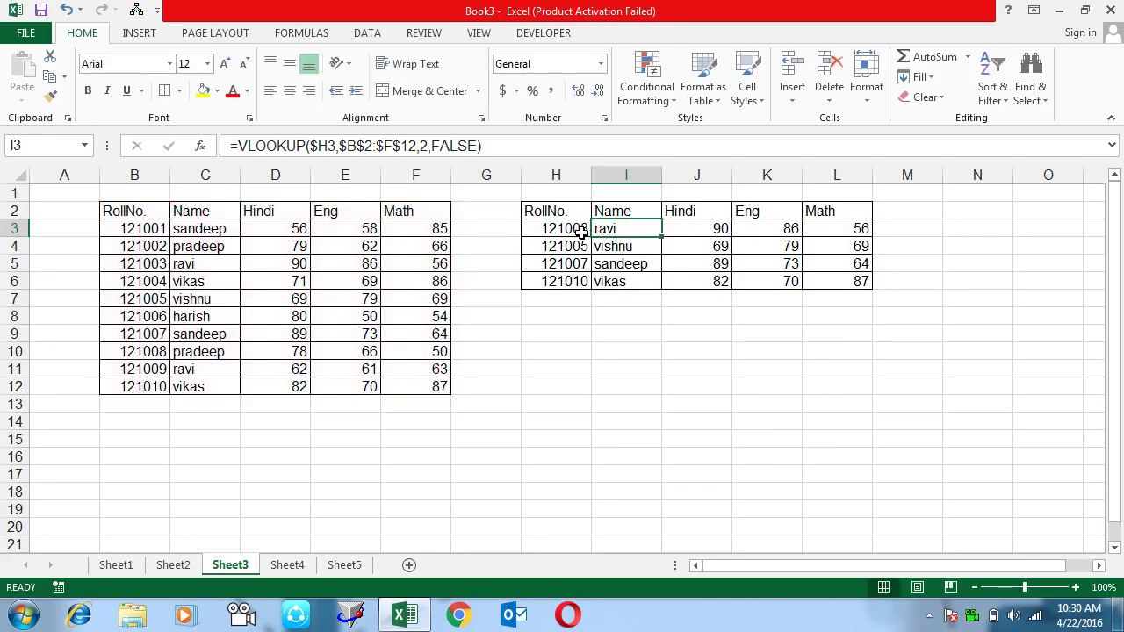
Fill roll number cell H3 and the RollNo. column B2:B12 yellow
click(582, 233)
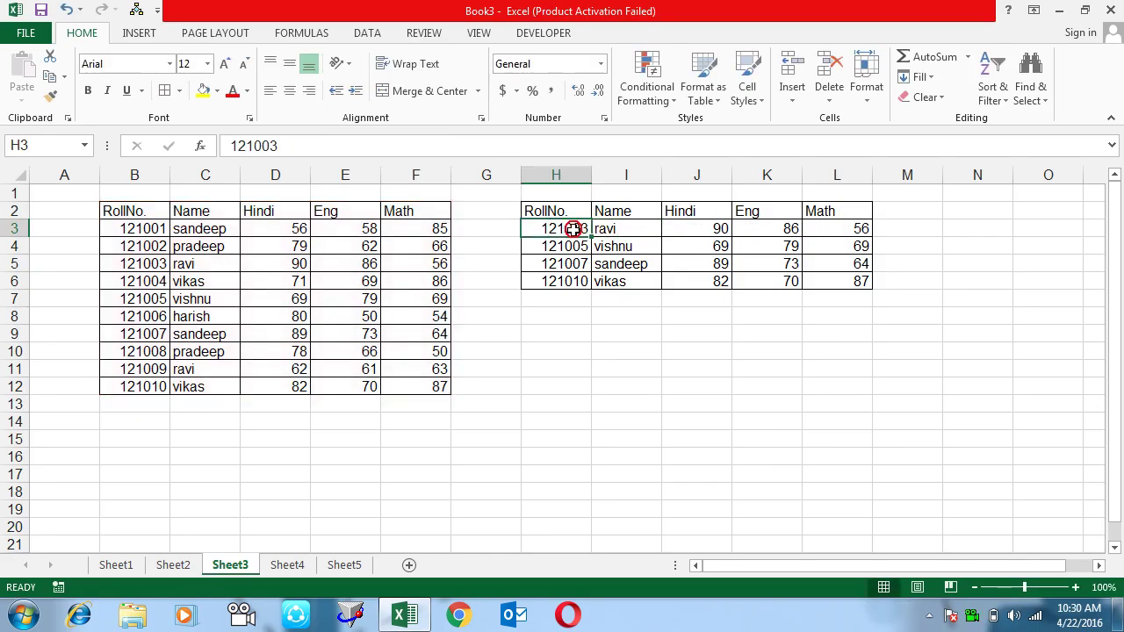
click(209, 91)
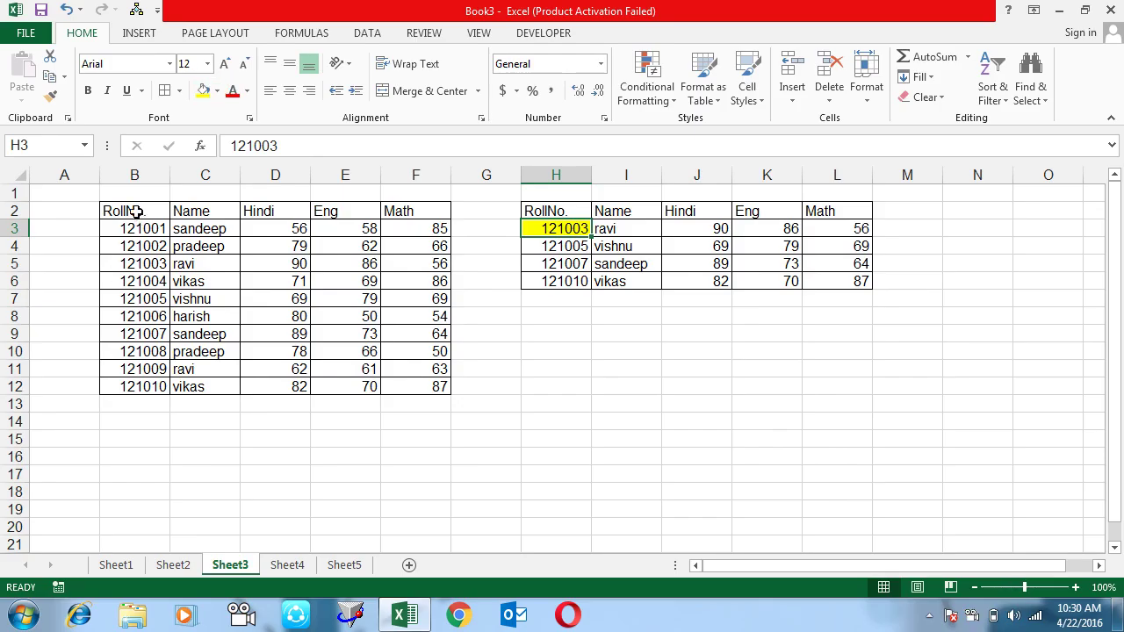
drag(136, 212, 128, 386)
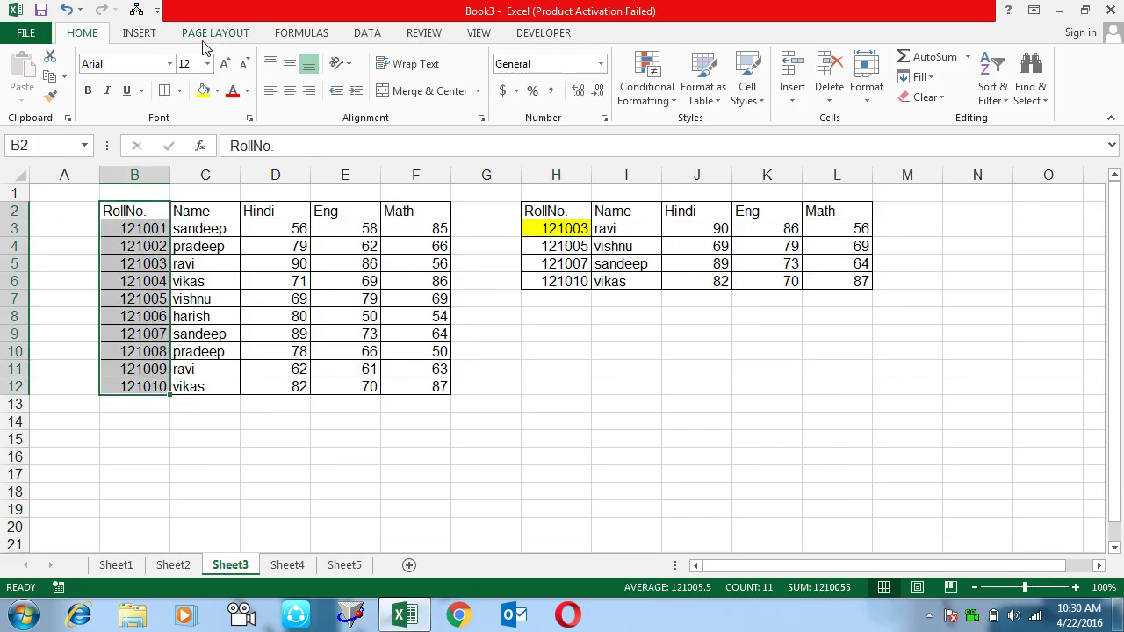
click(203, 91)
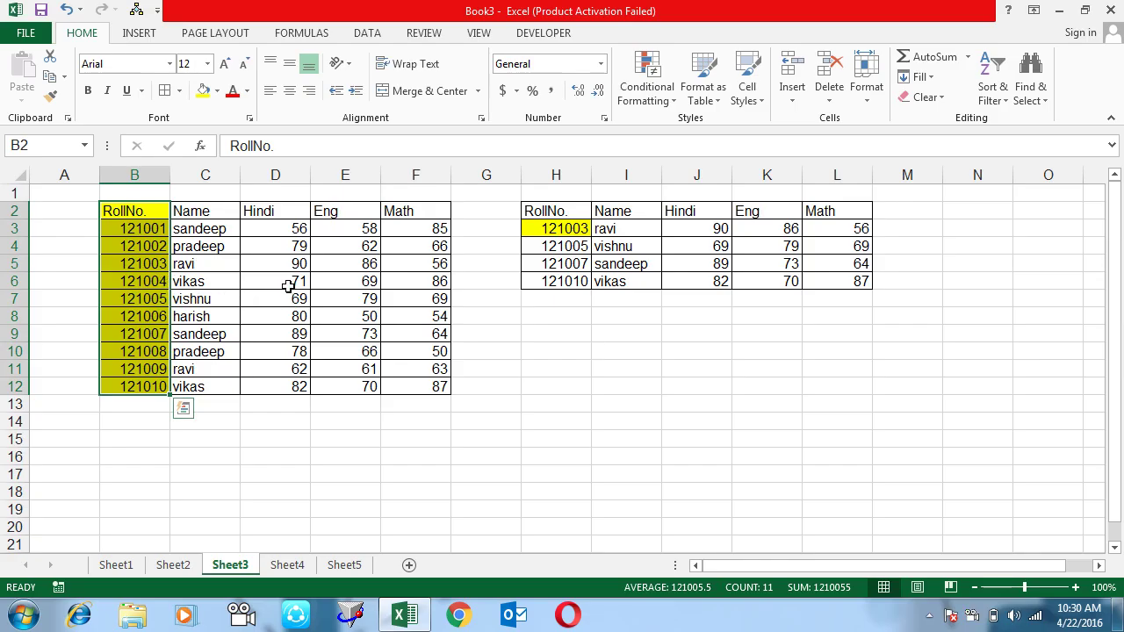
Select the whole source table B2:F12 and copy it
drag(256, 209, 412, 388)
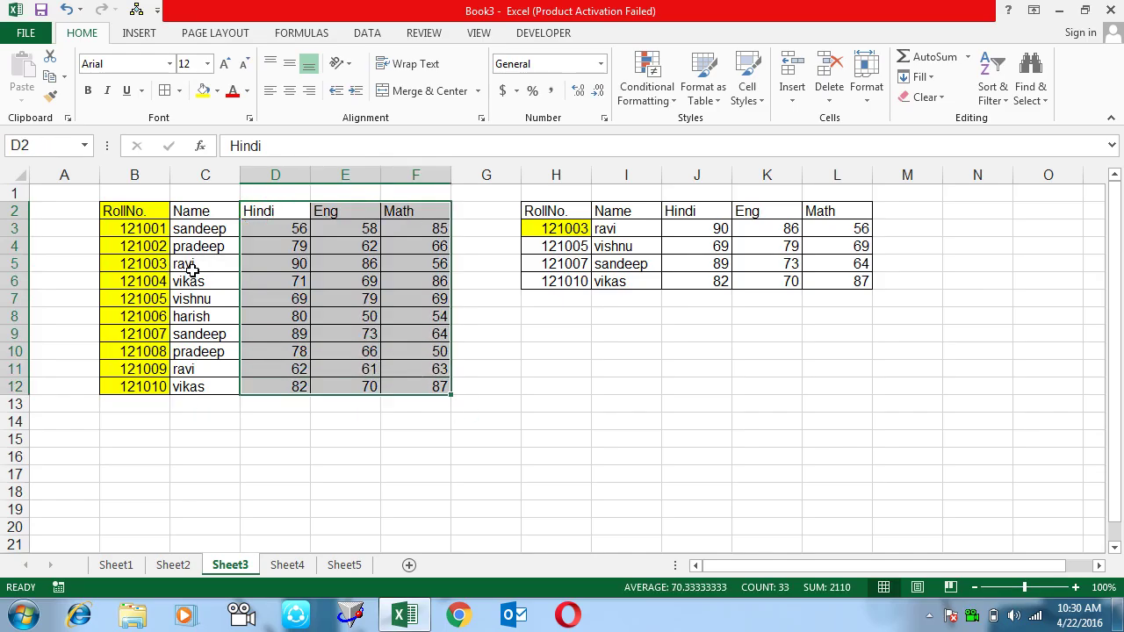
mouse_move(142, 216)
mouse_down()
mouse_move(444, 352)
mouse_move(442, 388)
mouse_up()
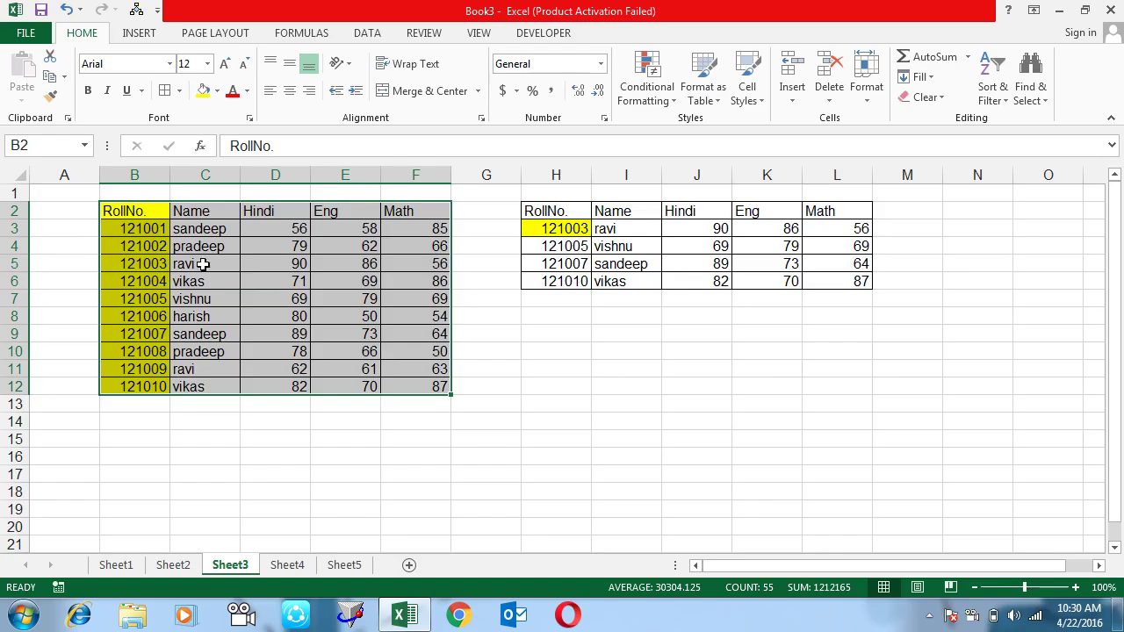
click(612, 333)
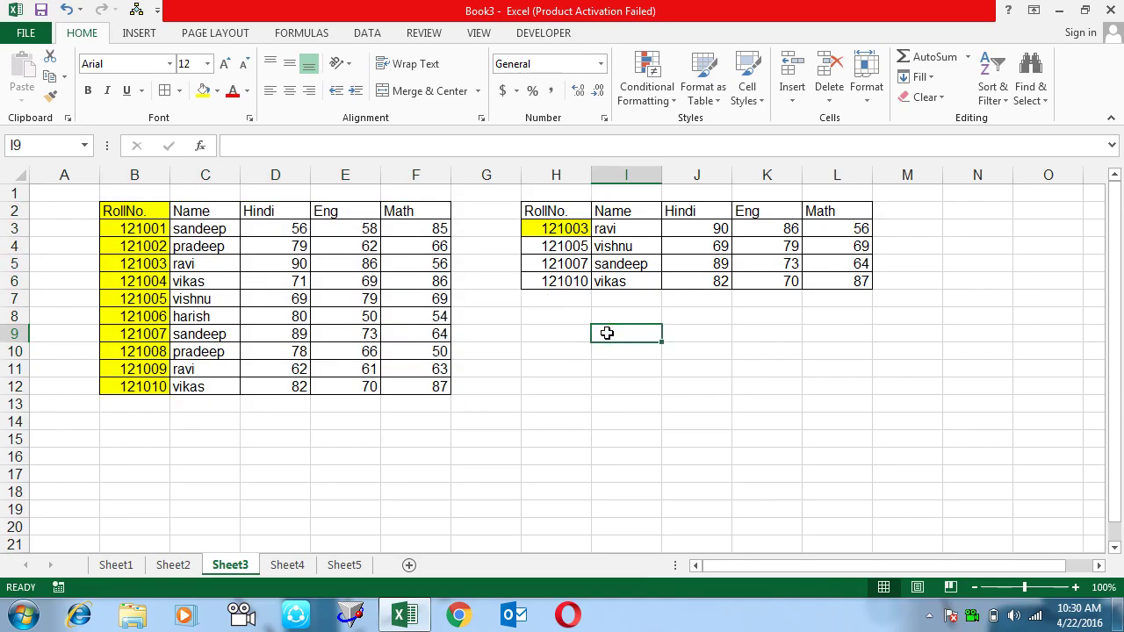
mouse_move(131, 210)
mouse_down()
mouse_move(275, 309)
mouse_move(427, 386)
mouse_up()
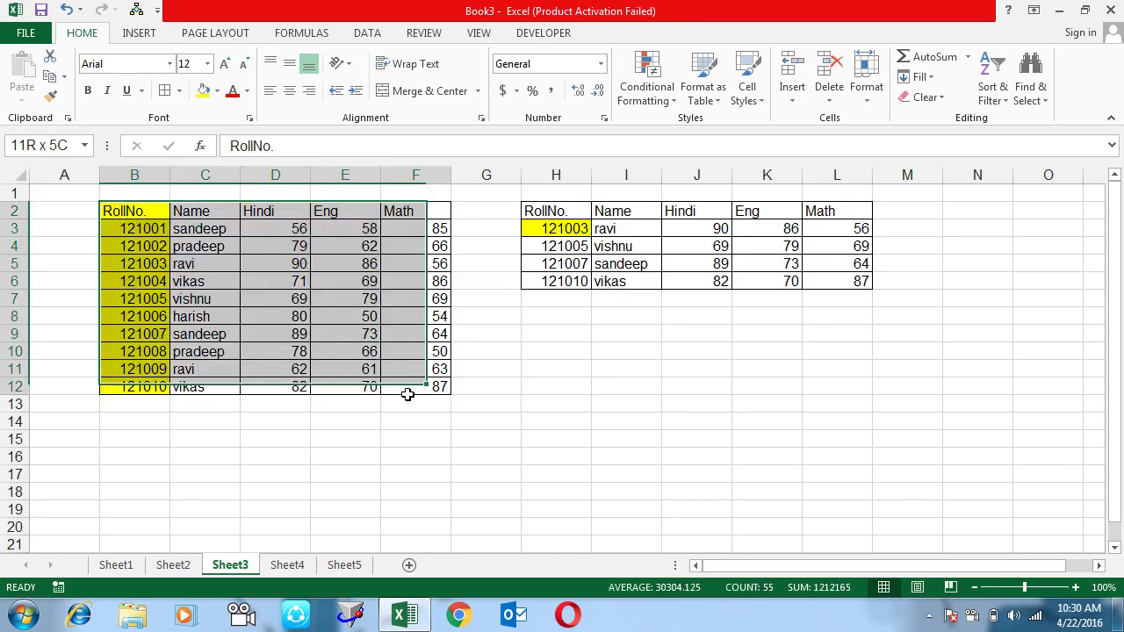
key(ctrl+c)
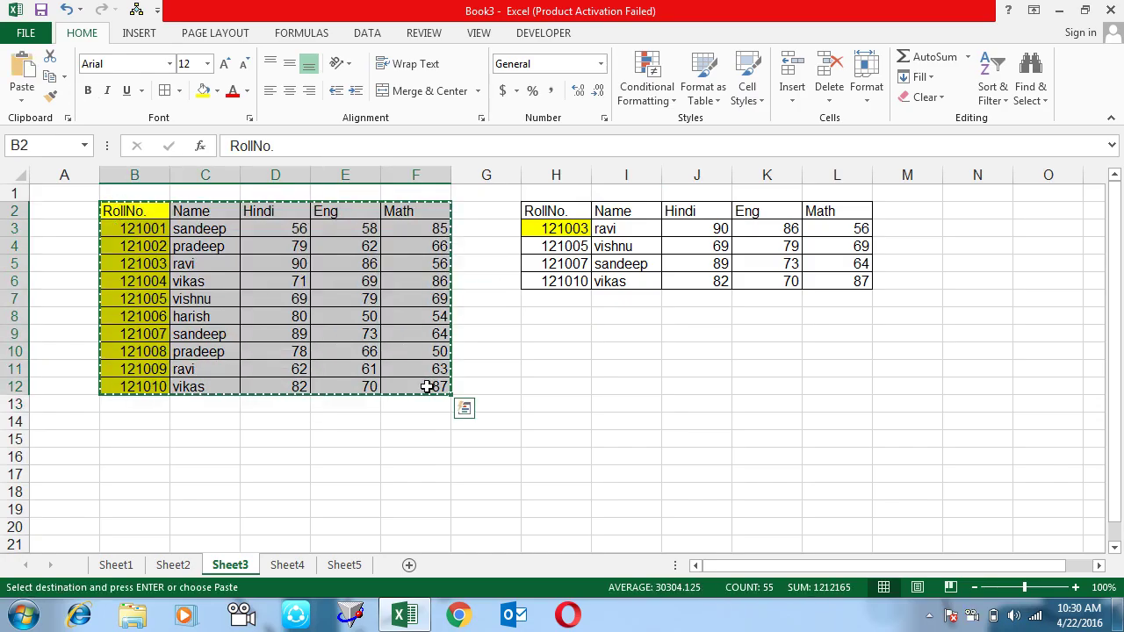
Paste the copied table transposed at B14 using Paste Special
click(160, 423)
key(alt+e)
key(s)
key(e)
key(Return)
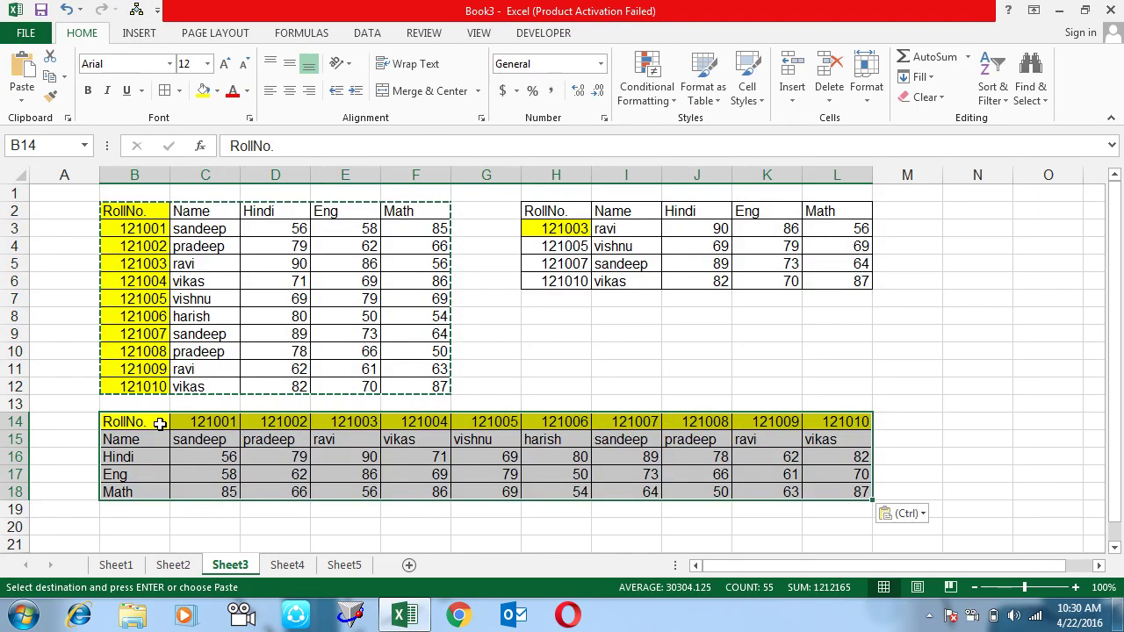
key(Up)
key(Escape)
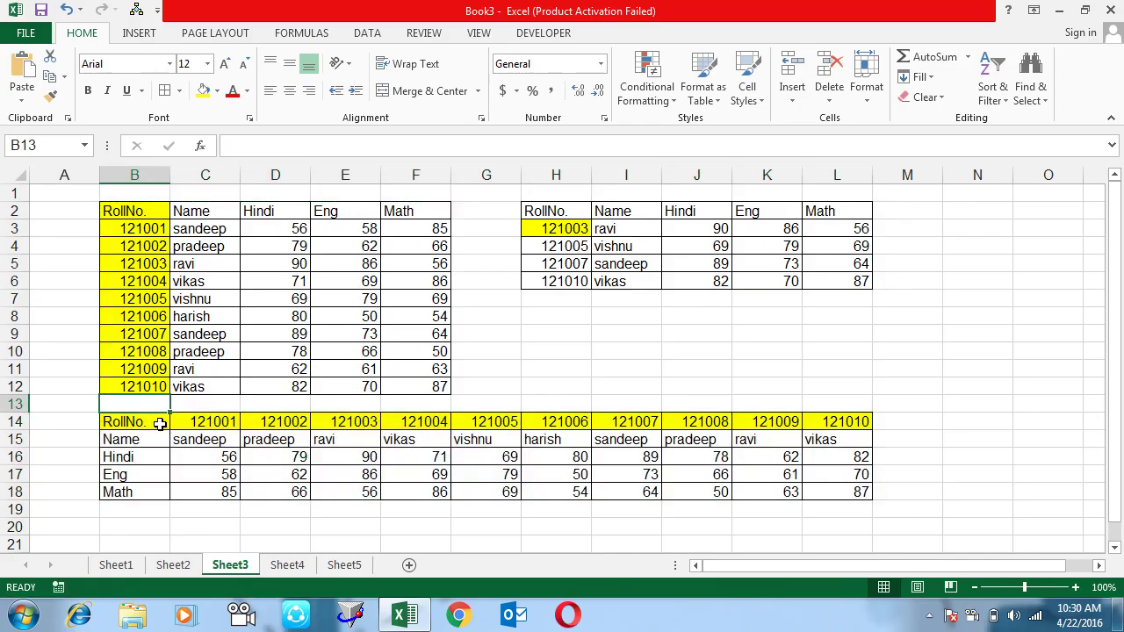
key(Up)
key(Up)
key(Up)
key(Up)
key(Up)
key(Up)
key(Right)
key(Right)
key(Right)
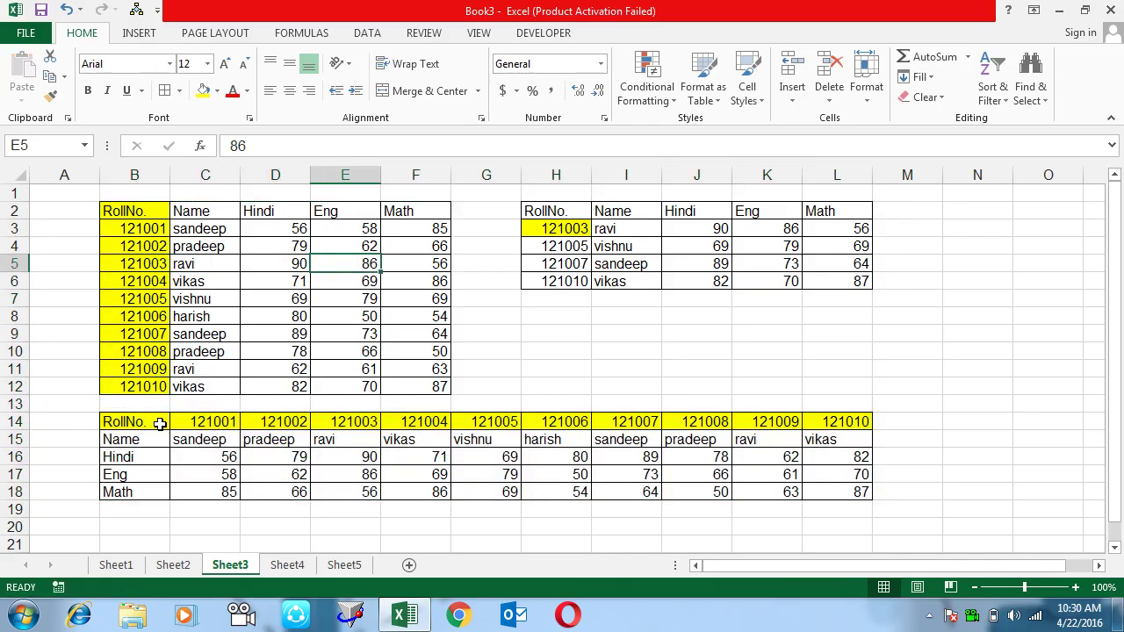
key(Right)
key(Right)
key(Right)
key(Up)
key(Up)
key(Up)
key(Up)
Copy the lookup table H2:L6 and paste it at H8
key(Down)
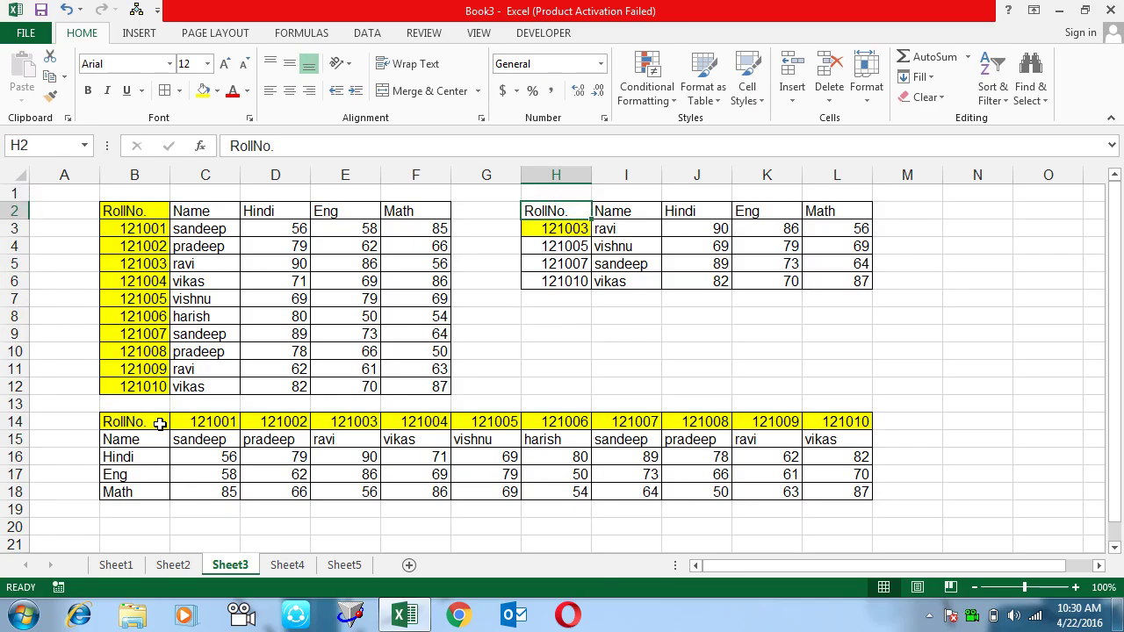
key(ctrl+shift+Right)
key(ctrl+shift+Down)
key(ctrl+c)
key(Down)
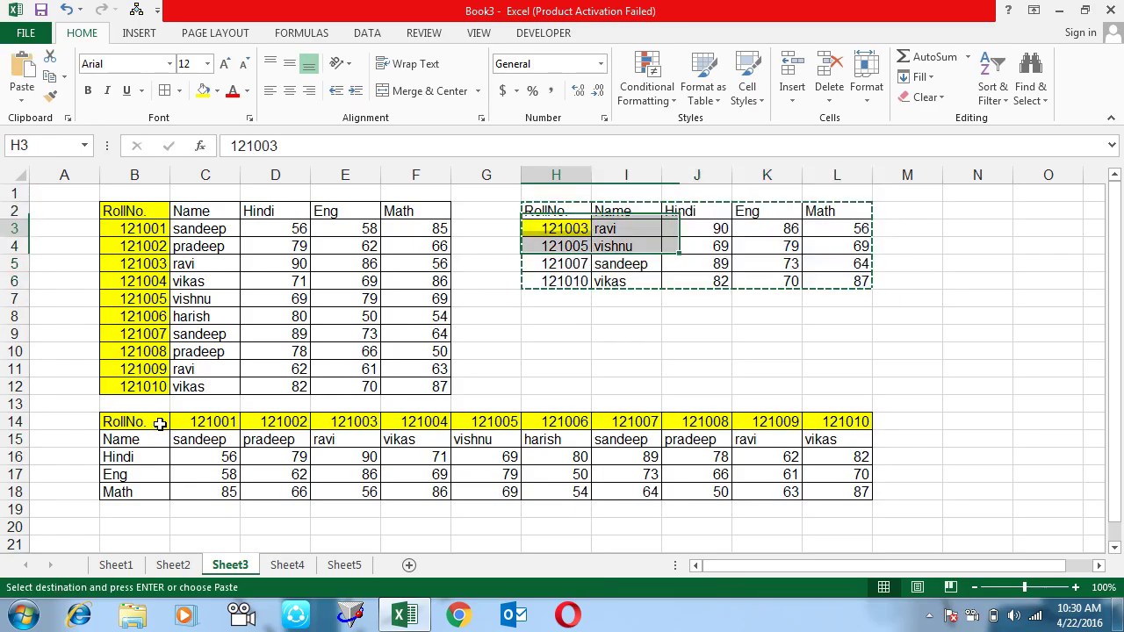
key(Down)
key(Down)
key(Down)
key(Down)
key(Down)
key(Return)
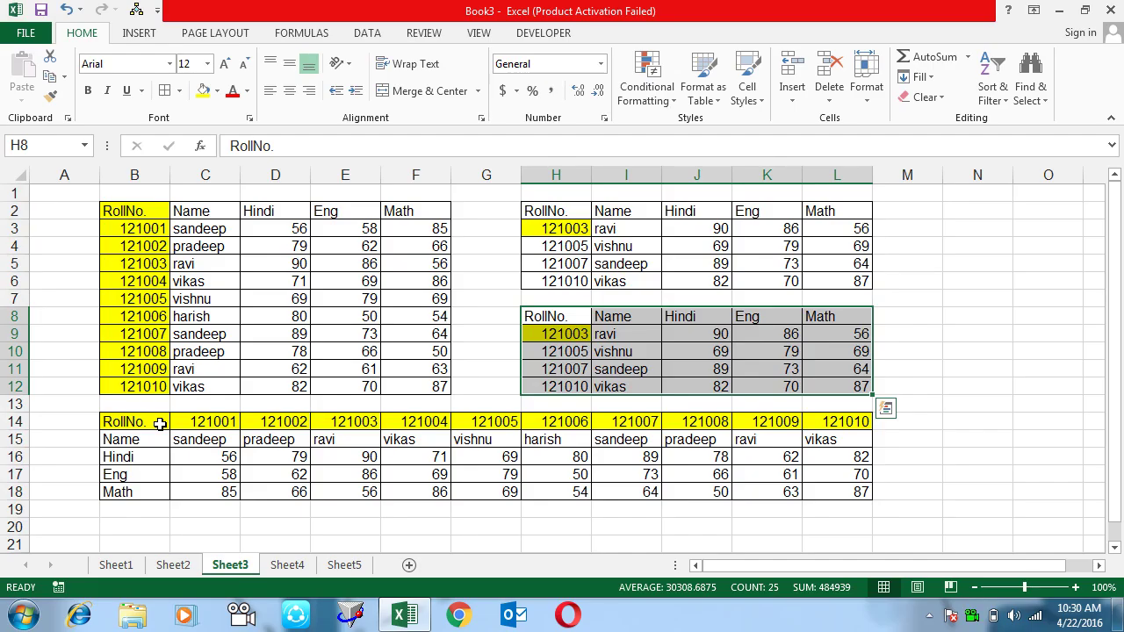
key(Down)
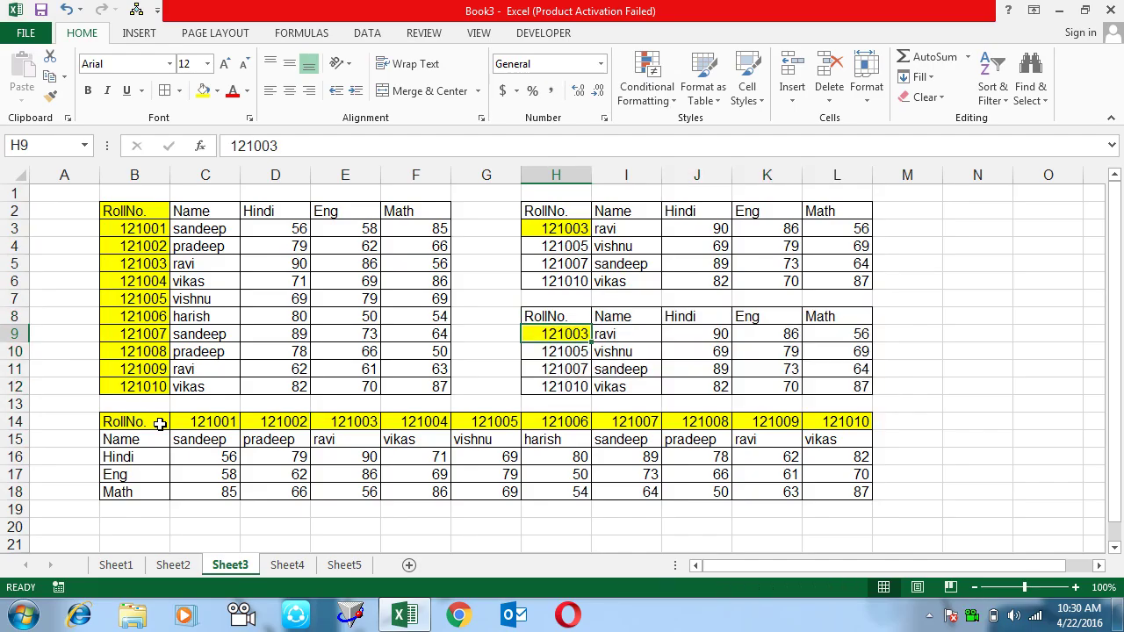
key(Right)
Change the function in I9's formula from VLOOKUP to HLOOKUP
key(F2)
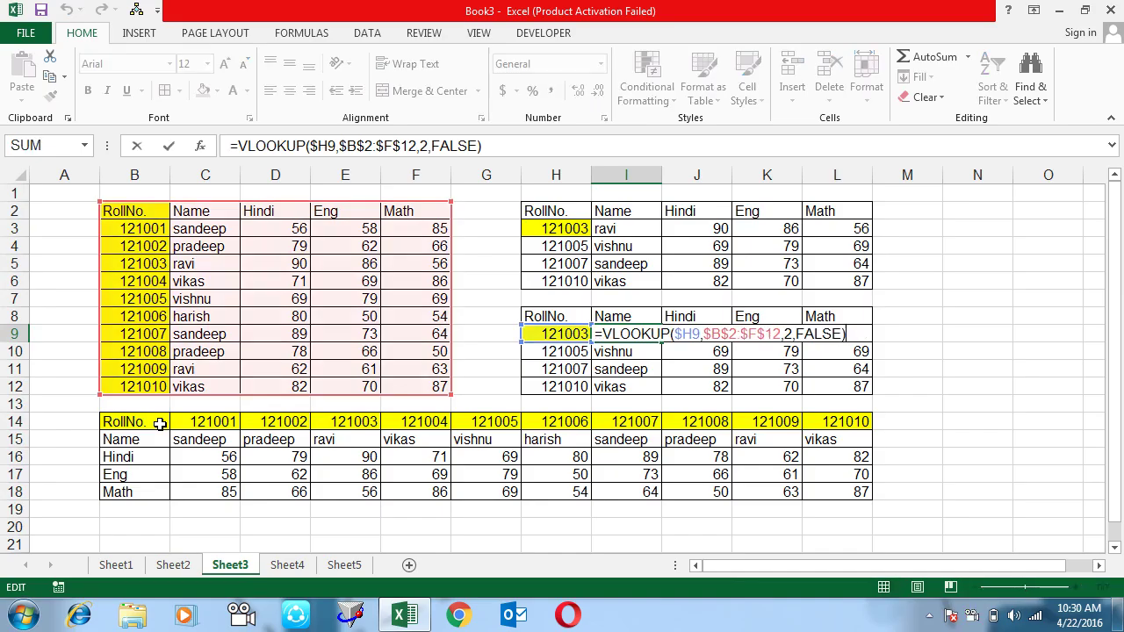
key(Left)
key(Left)
key(Left)
key(Left)
key(Left)
key(Left)
key(Left)
key(Left)
key(Left)
key(Left)
key(Left)
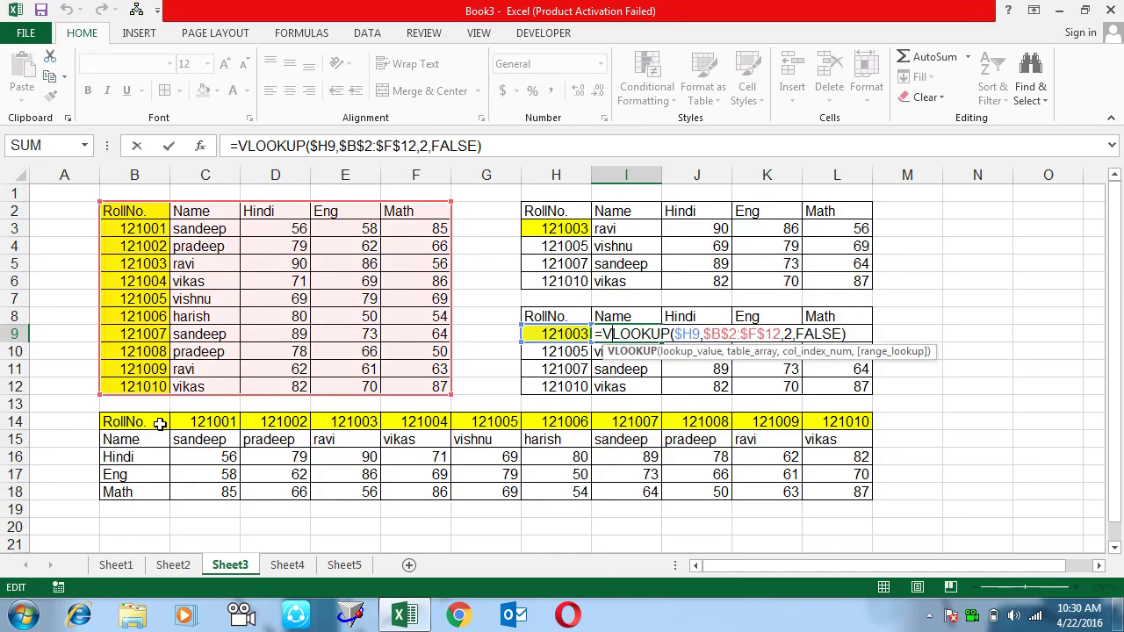
key(BackSpace)
text(h)
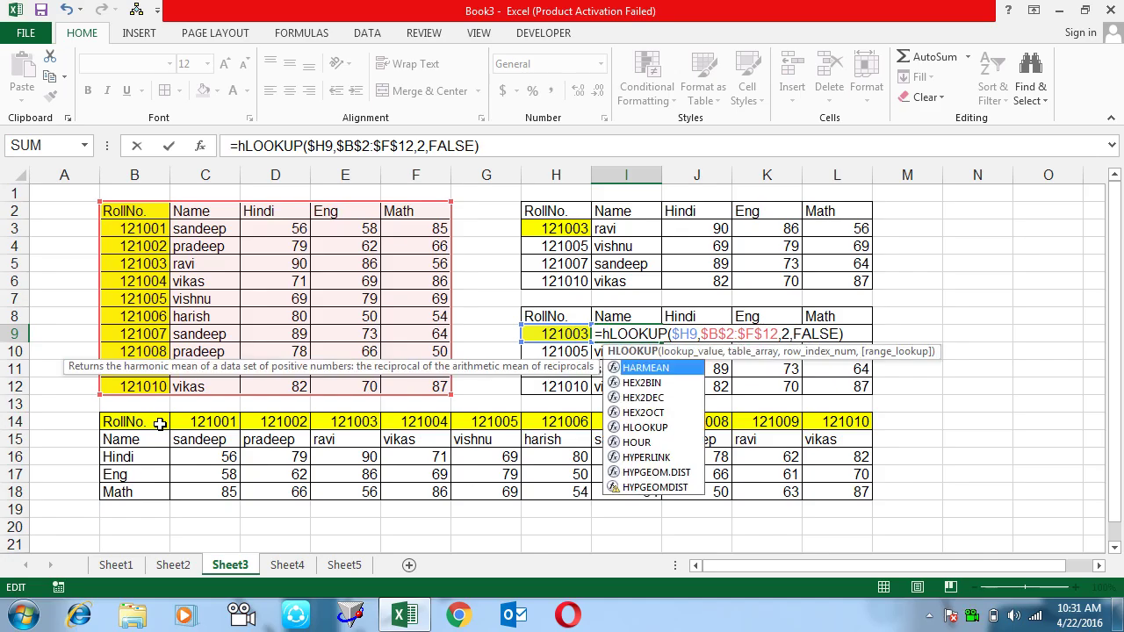
key(Right)
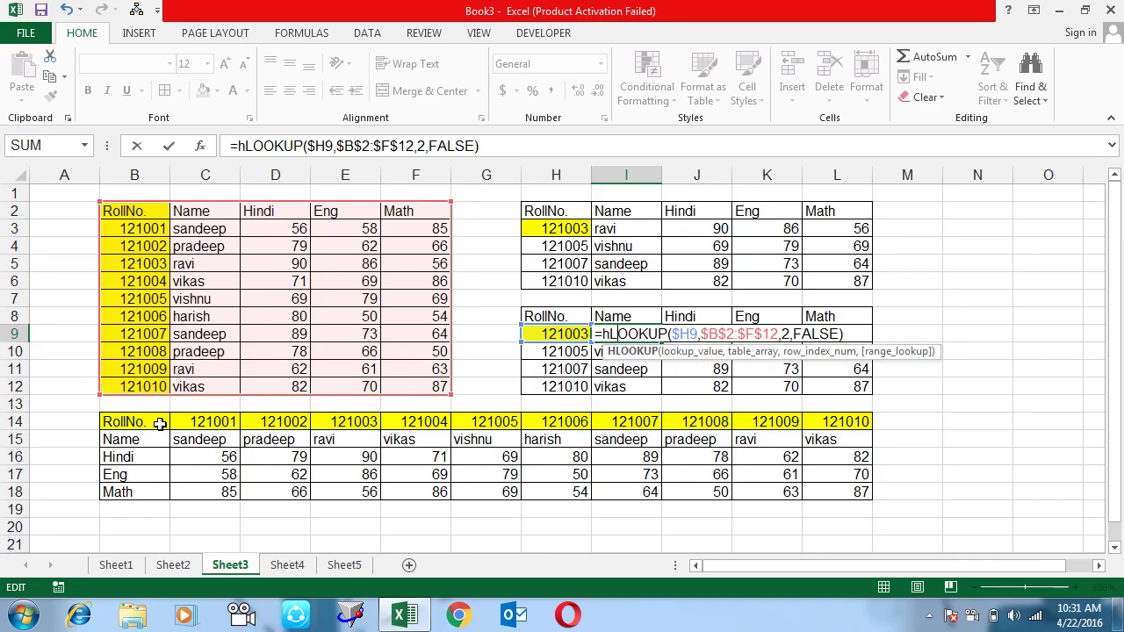
key(Right)
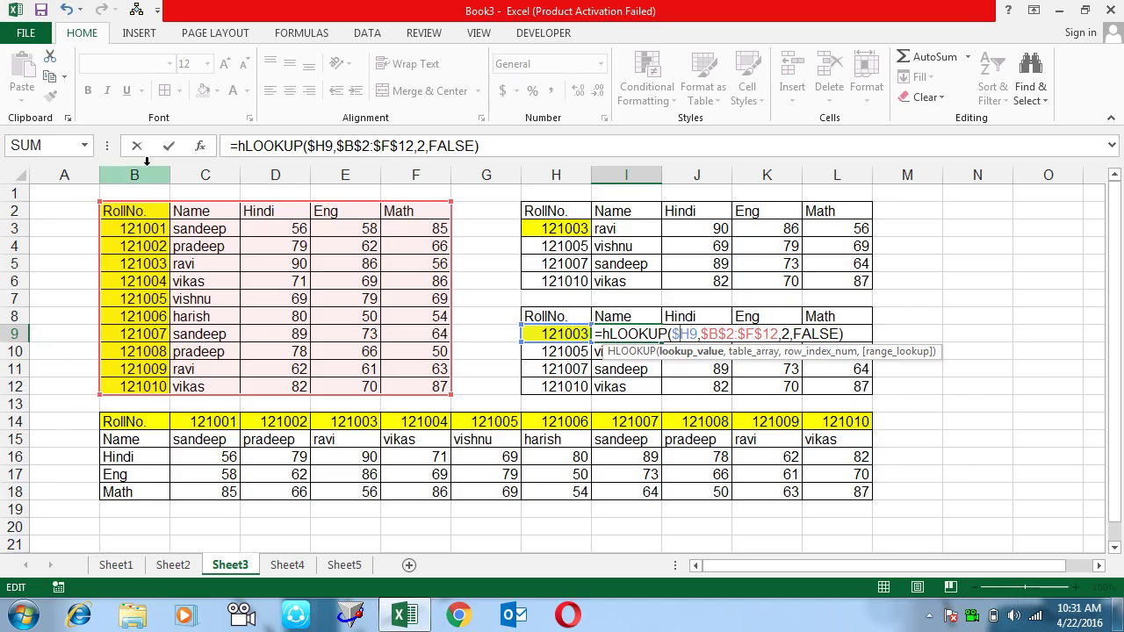
Point I9's lookup range at the transposed table $B$14:$L$18, keeping row index 2
mouse_move(143, 197)
mouse_down()
mouse_move(173, 445)
mouse_move(143, 422)
mouse_up()
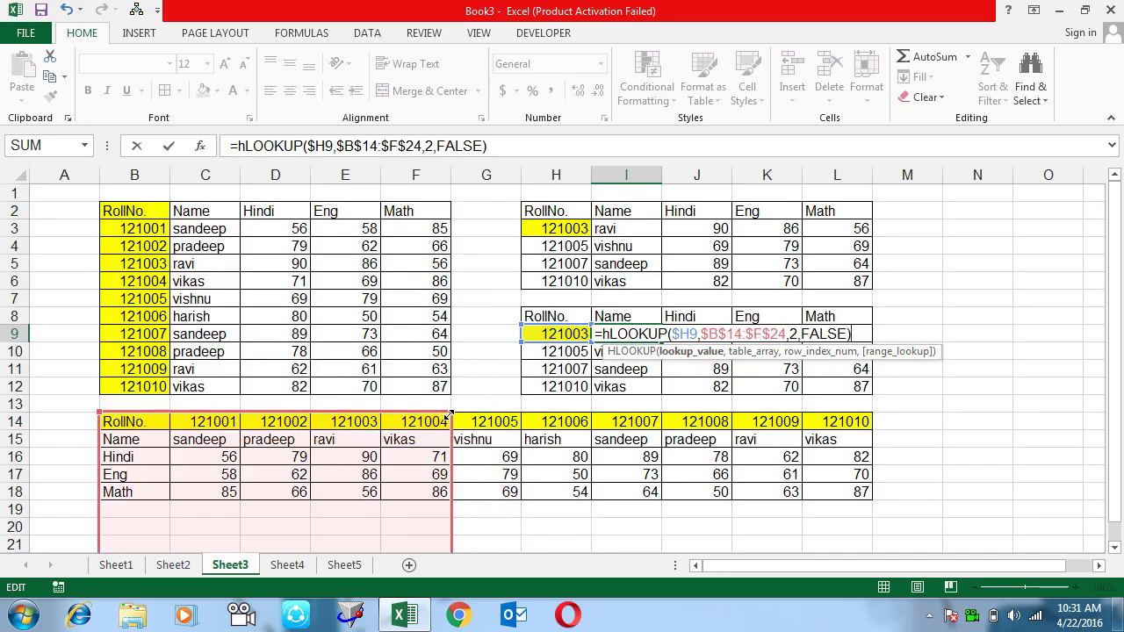
mouse_move(449, 413)
mouse_down()
mouse_move(890, 398)
mouse_move(867, 413)
mouse_move(877, 407)
mouse_up()
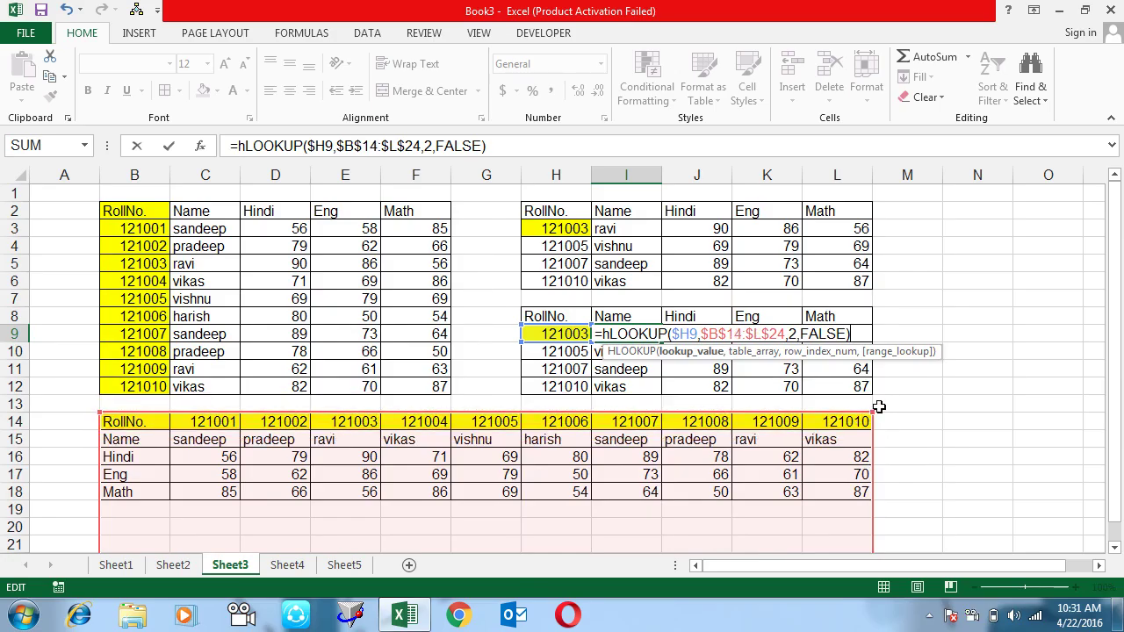
click(786, 334)
key(BackSpace)
key(BackSpace)
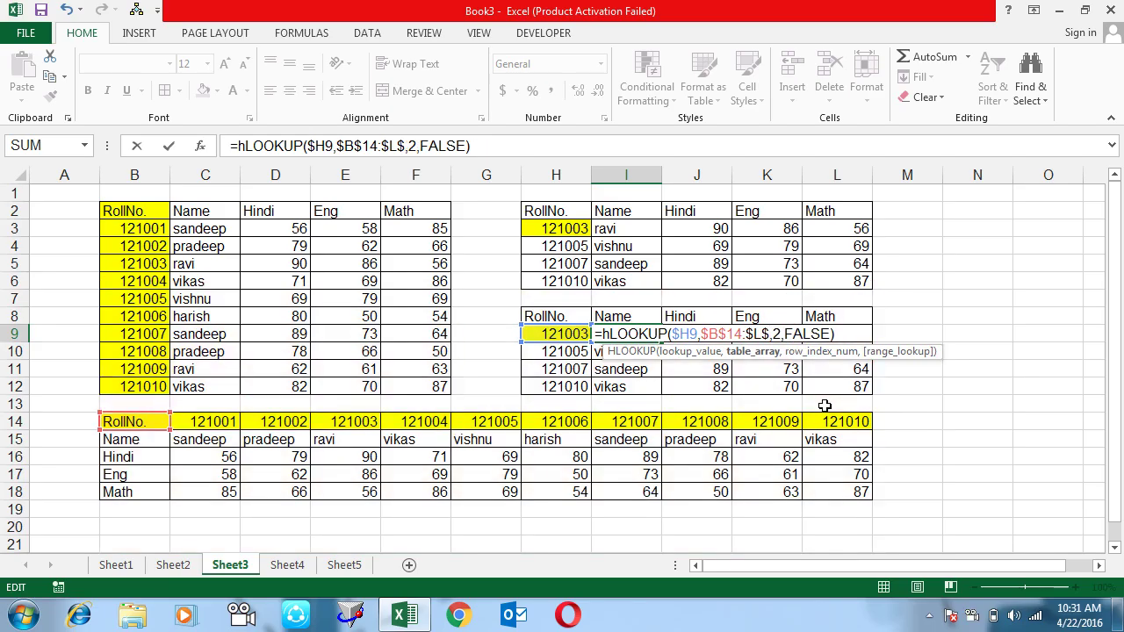
text(18)
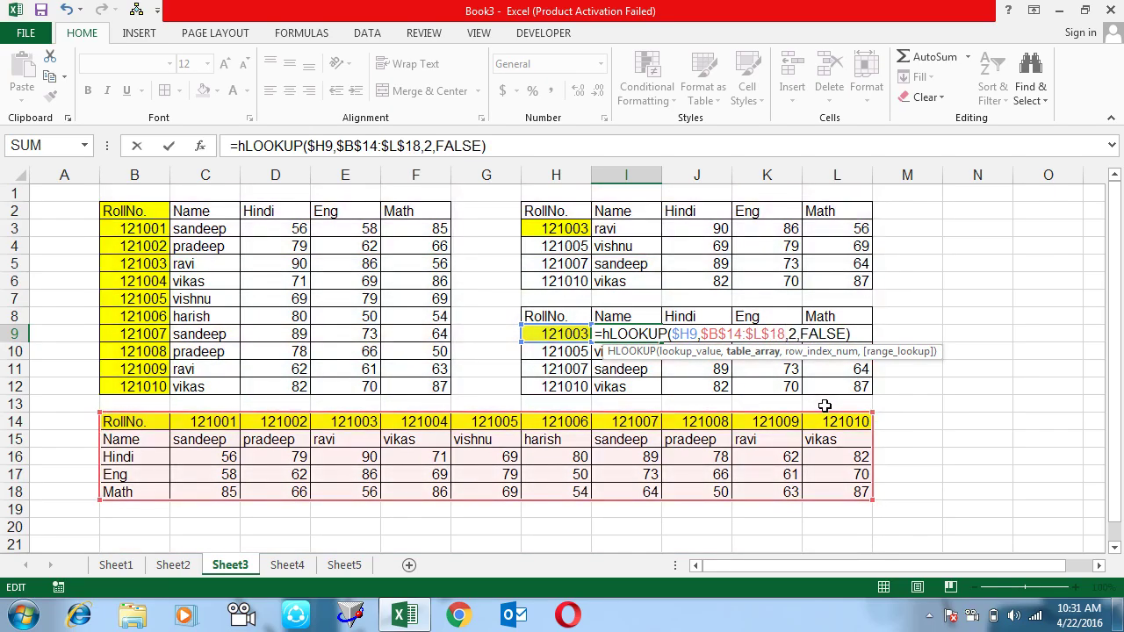
click(801, 353)
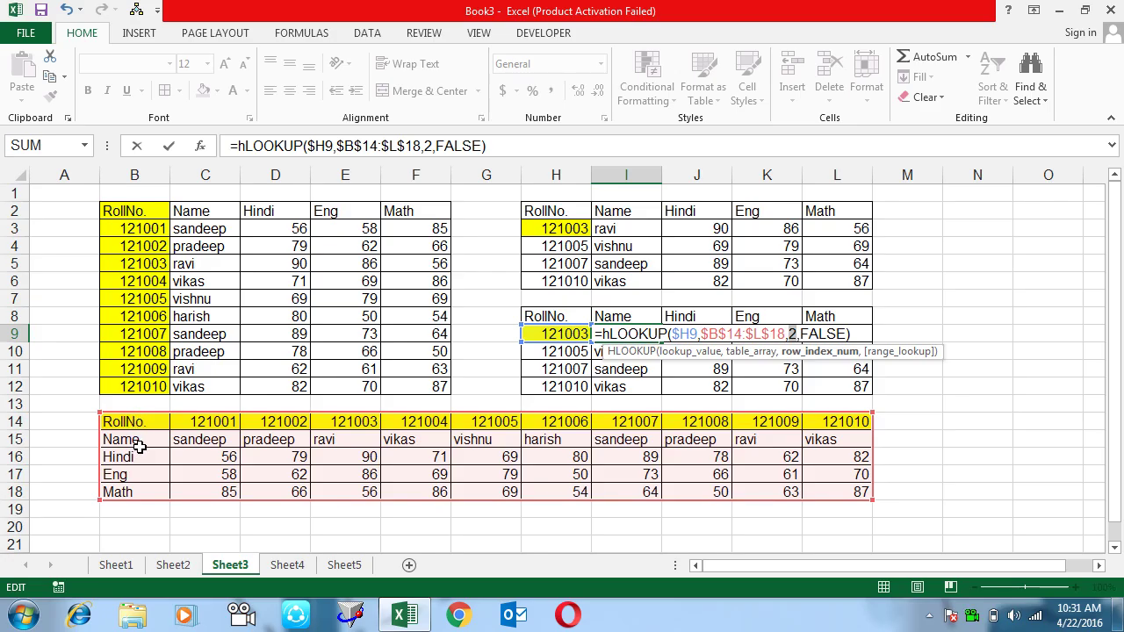
key(Return)
key(Up)
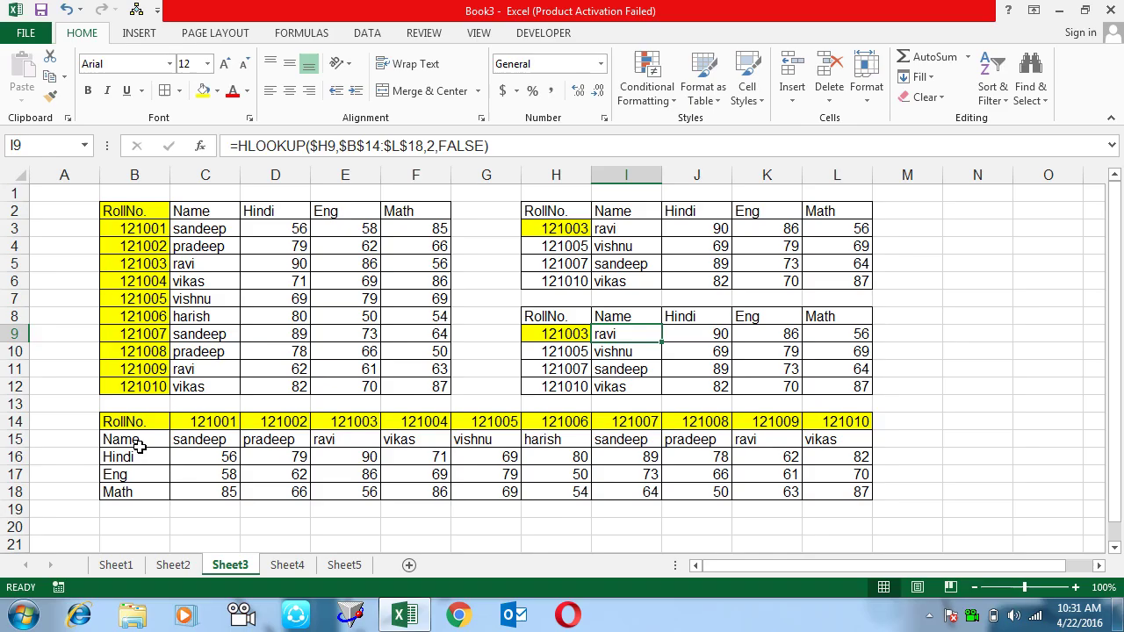
Fill I9's HLOOKUP across to L9 and set J9's row index to 3
drag(660, 342, 864, 345)
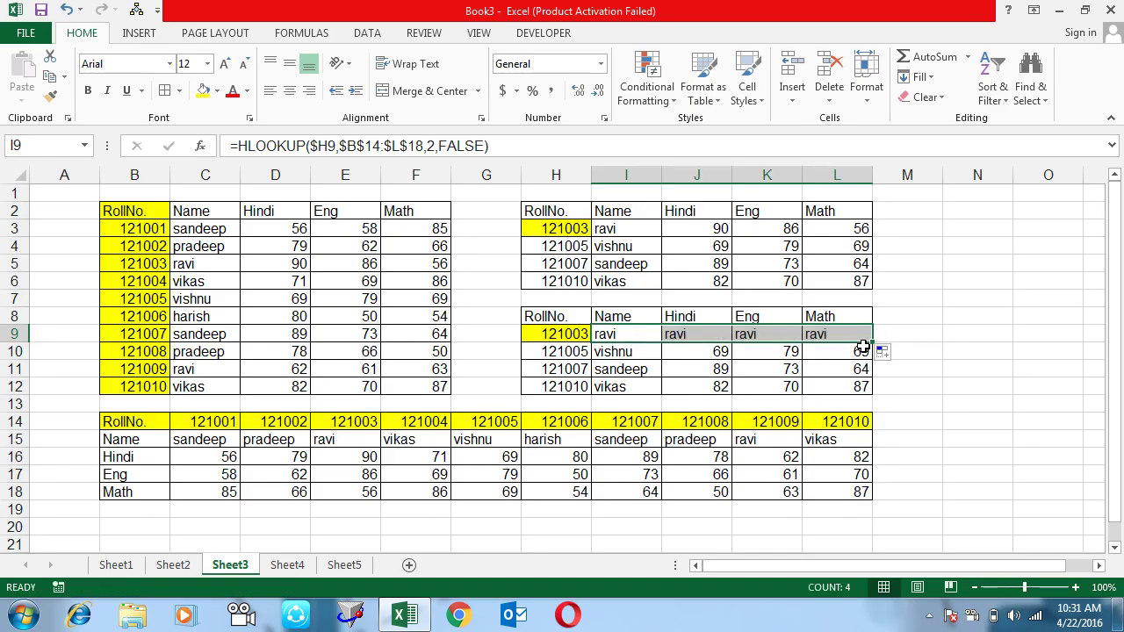
key(Right)
key(F2)
key(Left)
key(Left)
key(Left)
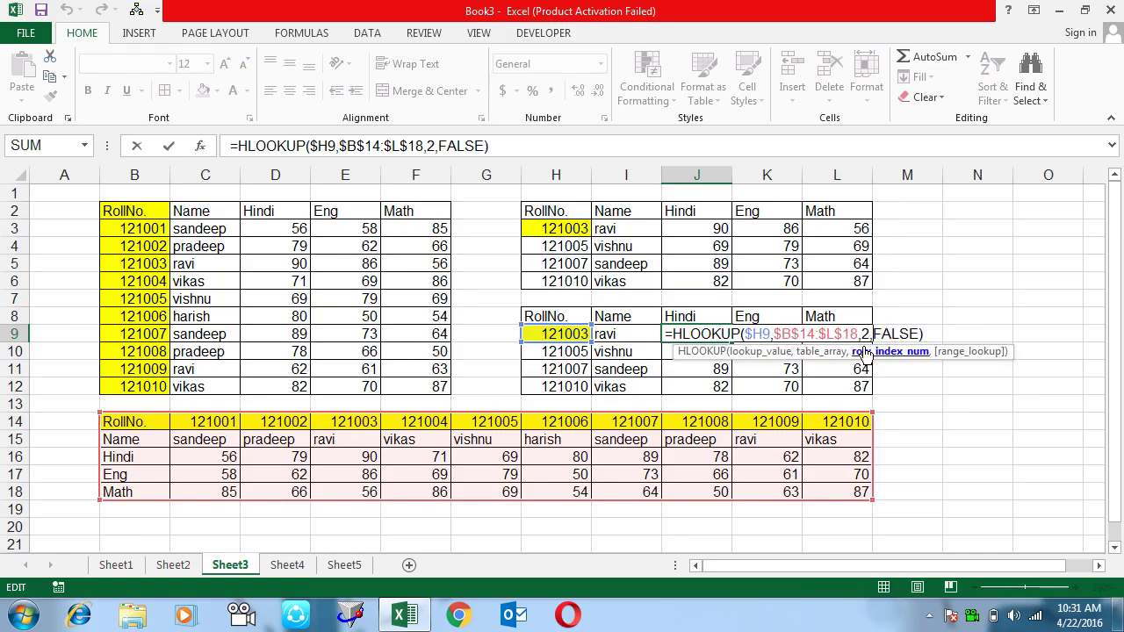
key(BackSpace)
text(3)
key(Return)
Set the row index to 4 in K9 and 5 in L9 for Eng and Math
key(Up)
key(Right)
key(F2)
key(Left)
key(Left)
key(Left)
key(BackSpace)
text(4)
key(Return)
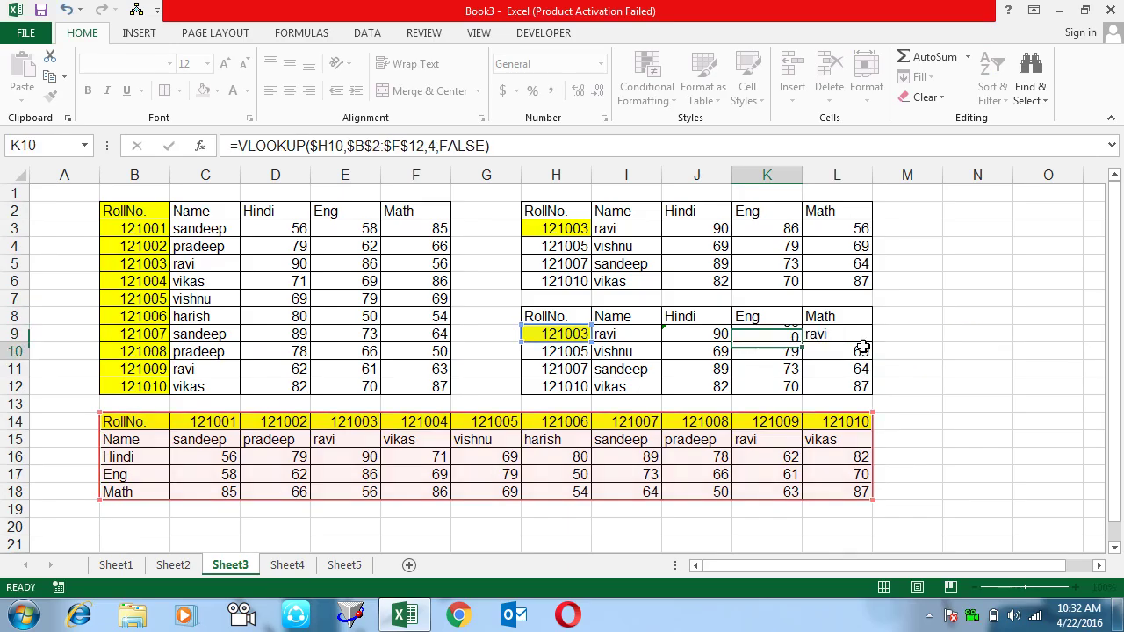
key(Up)
key(Right)
key(F2)
key(Left)
key(Left)
key(Left)
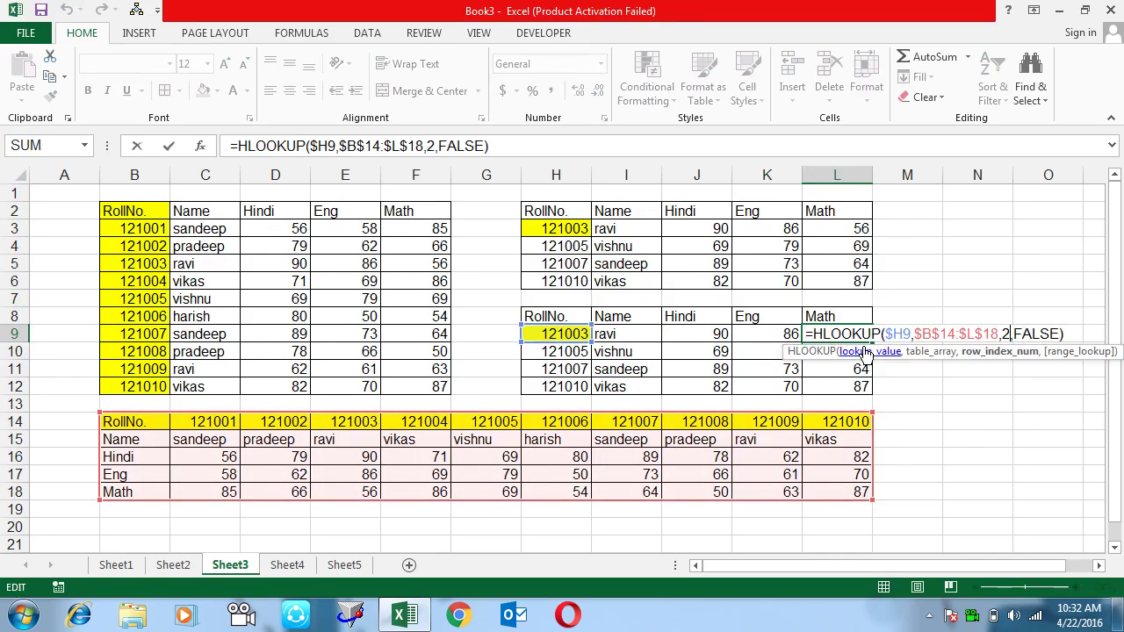
key(BackSpace)
text(5)
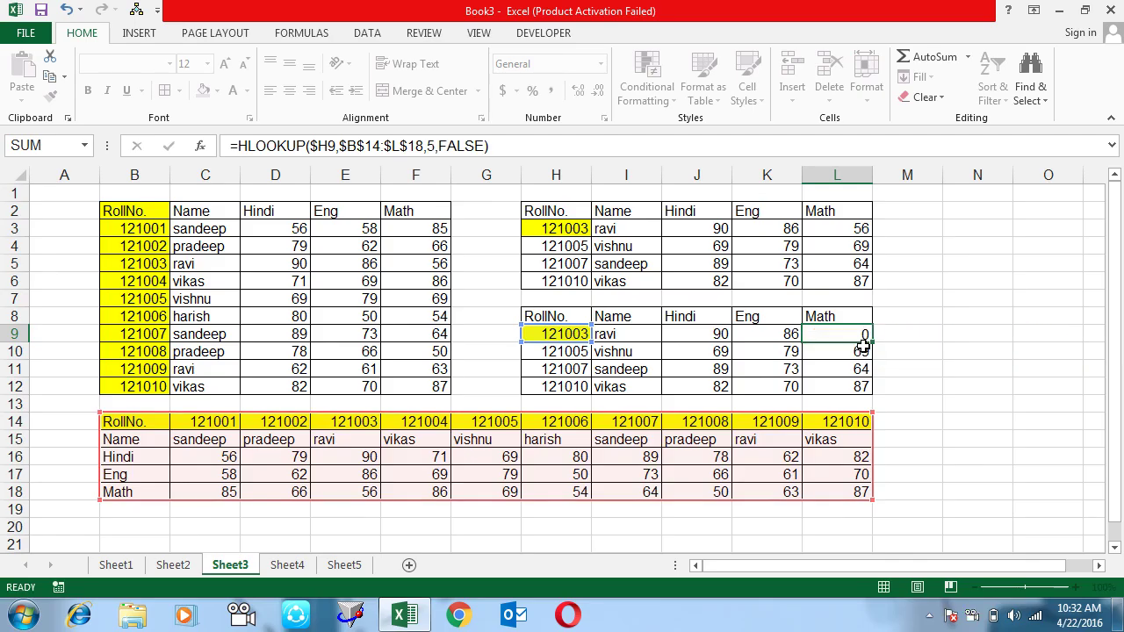
key(Return)
Copy the I9:L9 formulas into I10:L12, then minimise Excel to the desktop
key(Up)
key(Left)
key(Left)
key(Left)
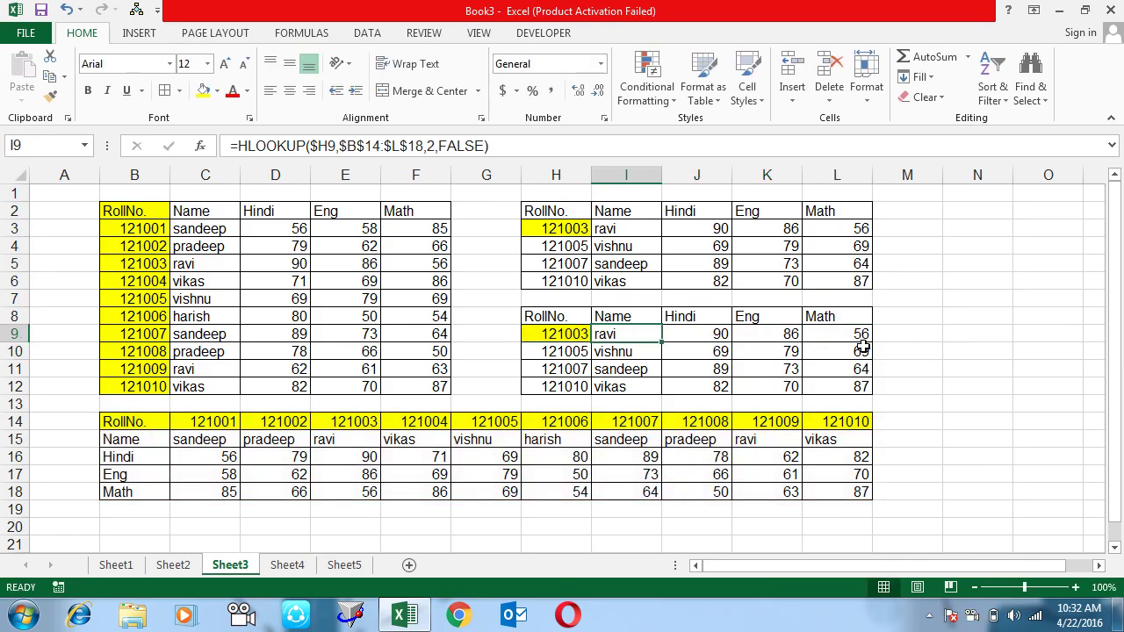
key(ctrl+shift+Right)
key(ctrl+c)
key(Down)
key(shift+Down)
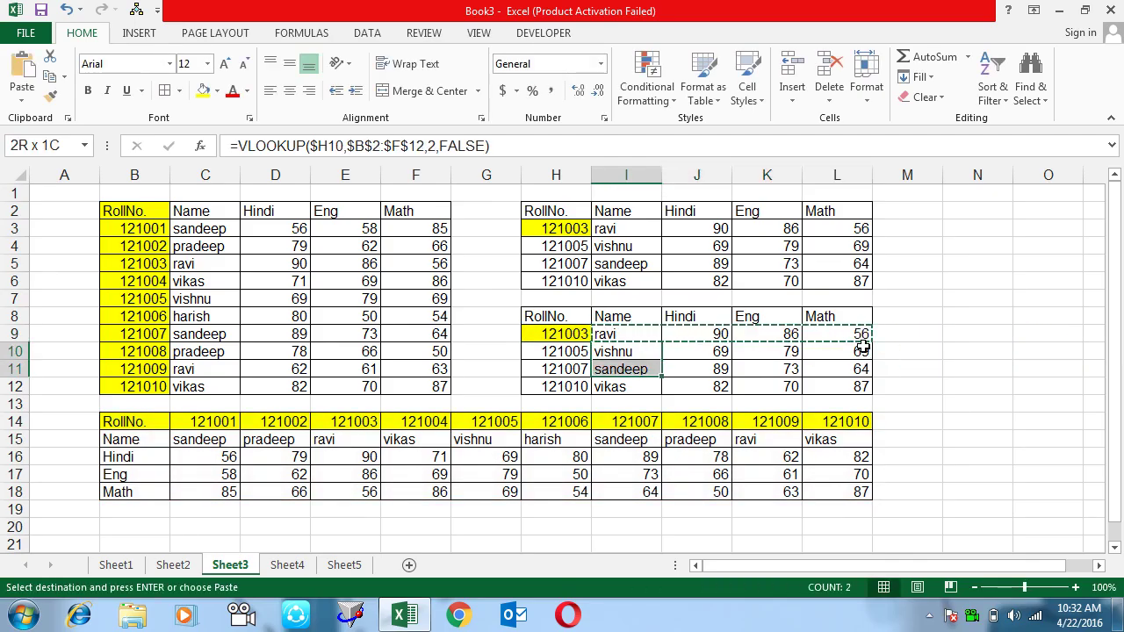
key(shift+Down)
key(Return)
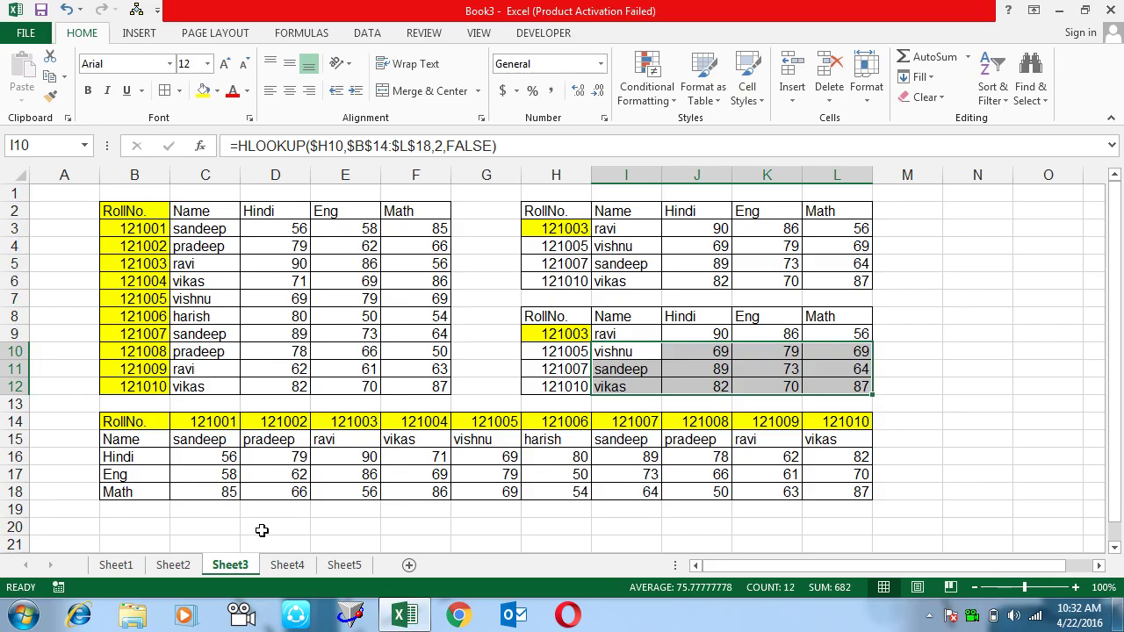
key(super+d)
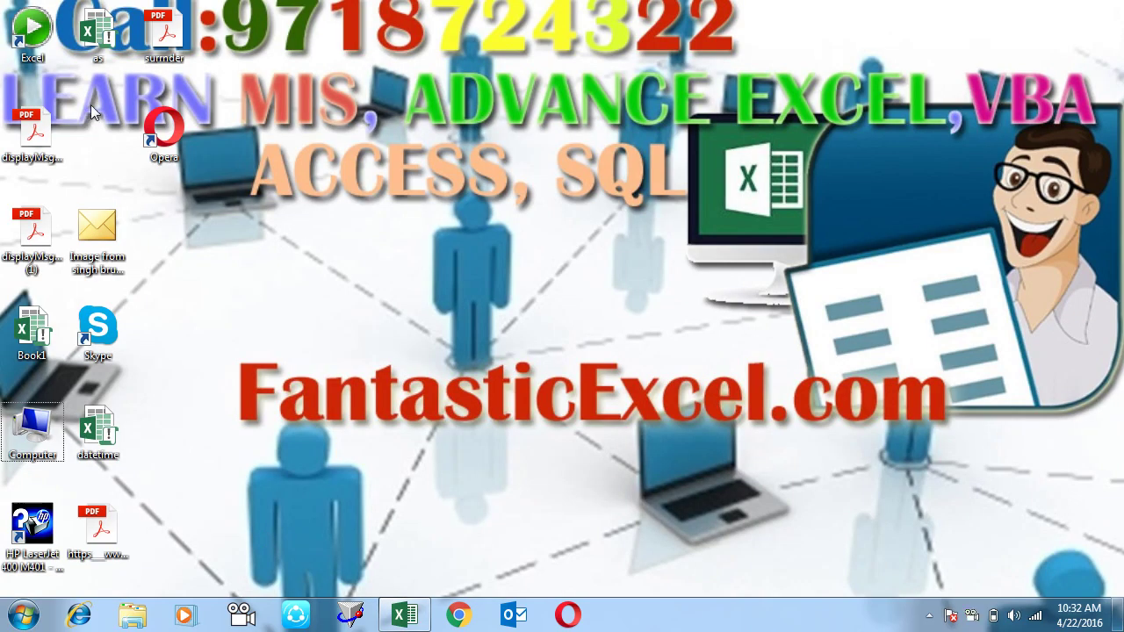
Open the FORMULA INTRO workbook from the excel folder shortcut on the desktop
double_click(33, 30)
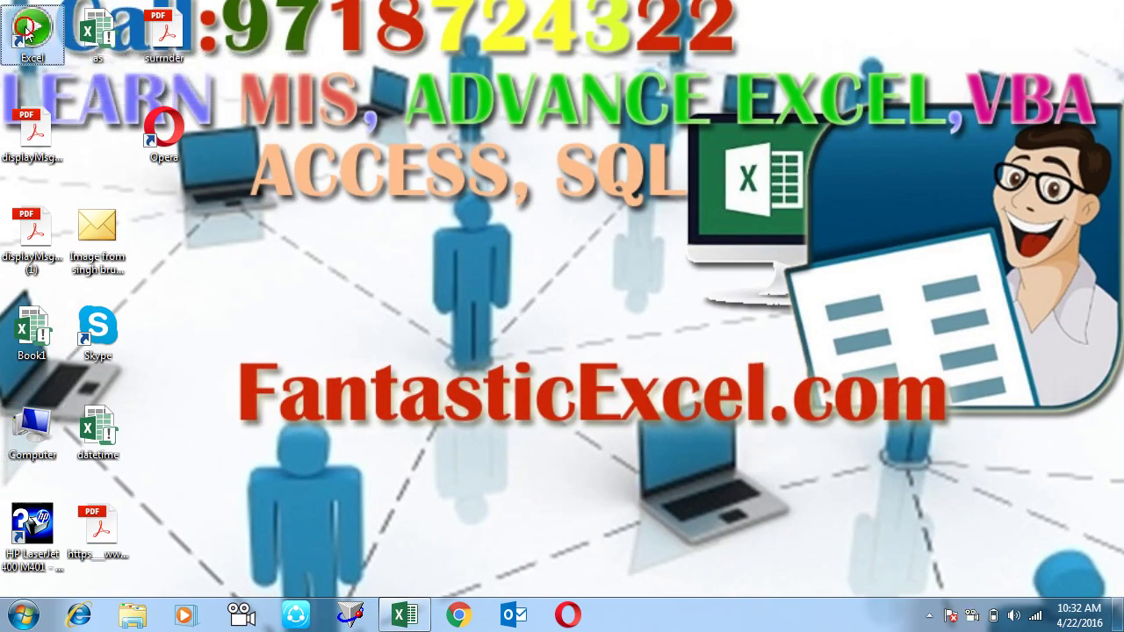
text(vl)
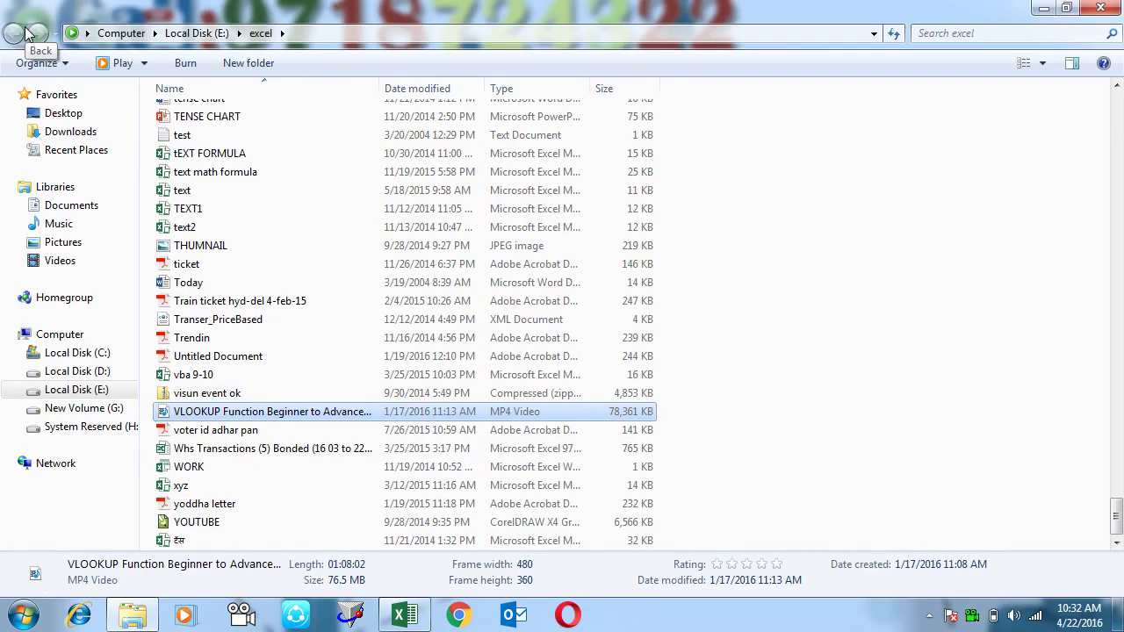
text(fo)
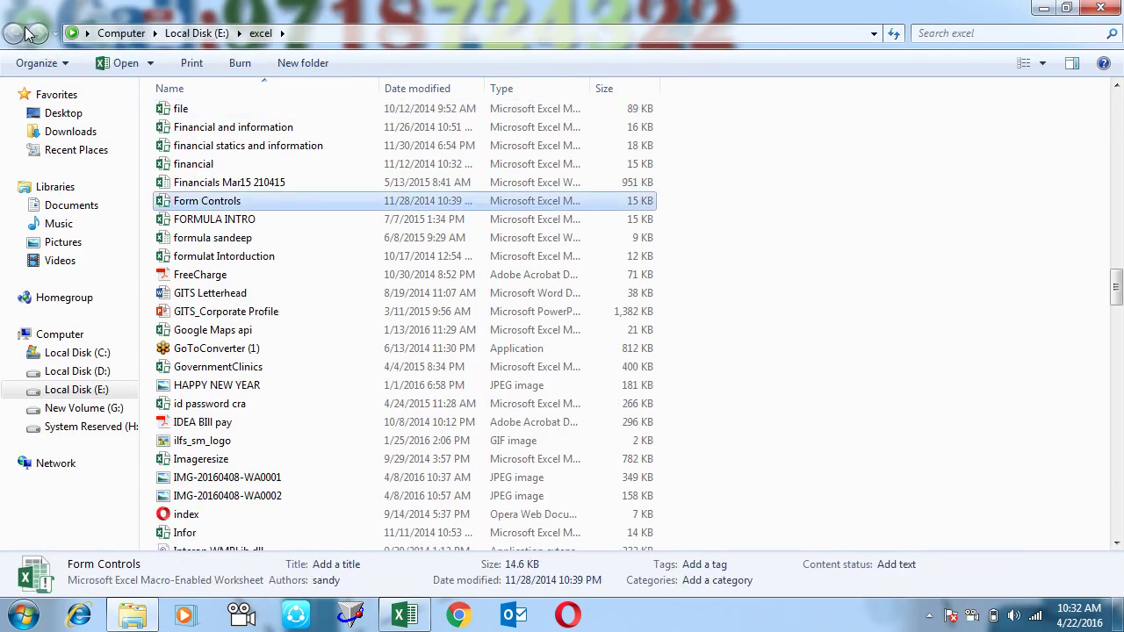
key(Down)
key(Return)
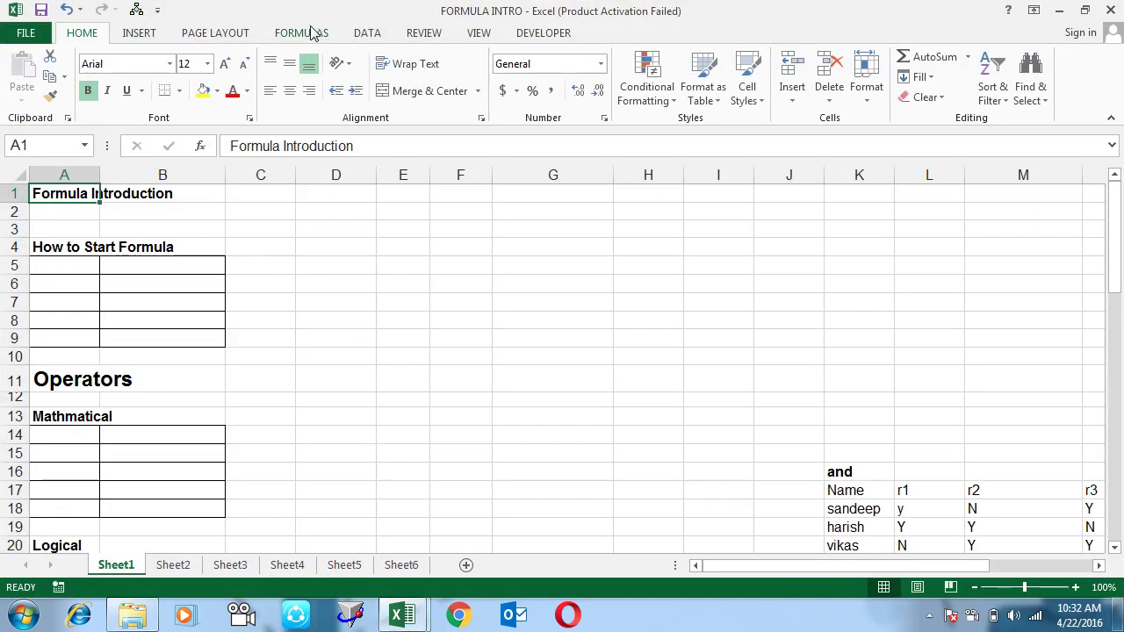
Browse FORMULA INTRO's Sheet2, Sheet3, Sheet1 and on to Sheet6, then close the workbook
click(188, 565)
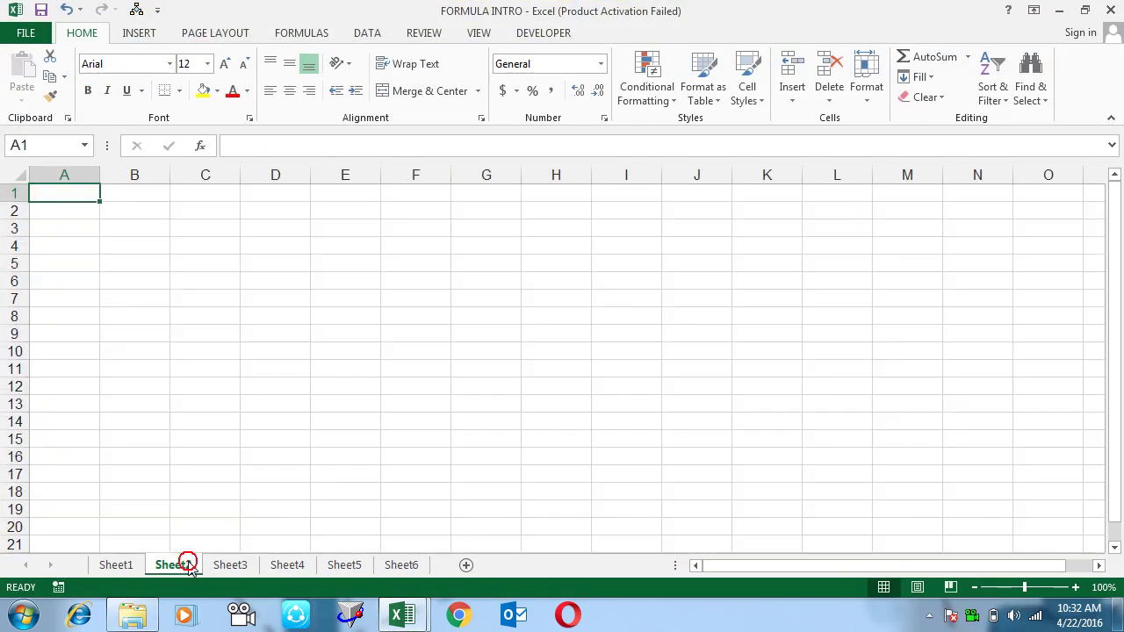
click(232, 567)
click(99, 569)
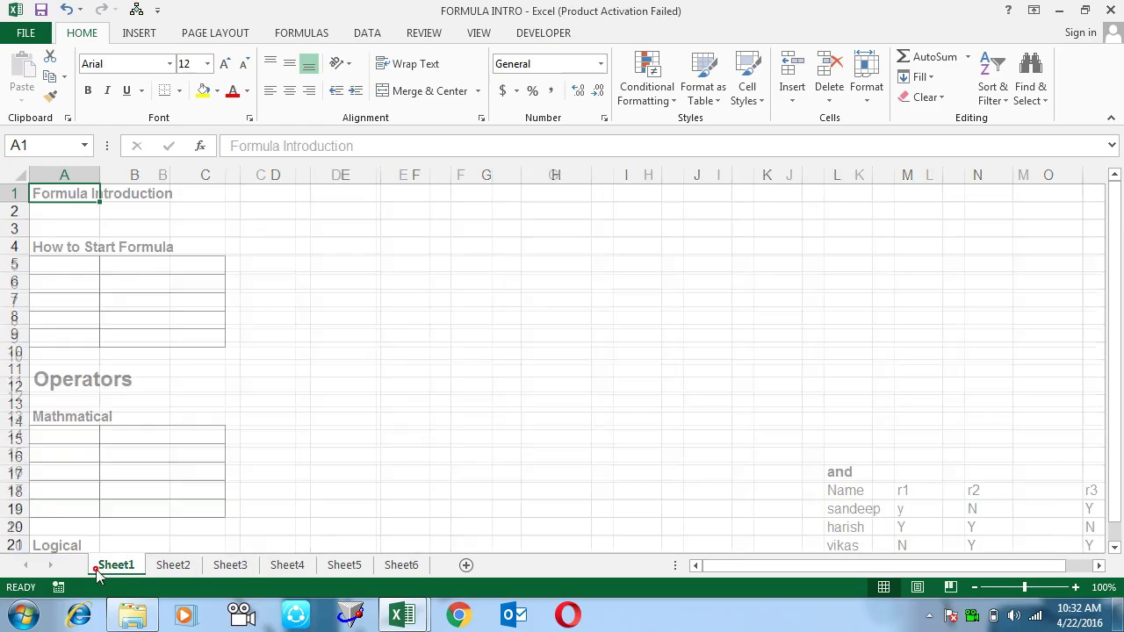
click(220, 265)
key(Down)
key(Down)
key(Down)
key(Down)
key(Down)
key(Down)
key(Down)
key(Down)
key(Down)
key(Down)
key(Down)
key(Down)
key(Down)
key(Down)
key(Down)
key(Down)
key(Down)
key(Down)
key(Down)
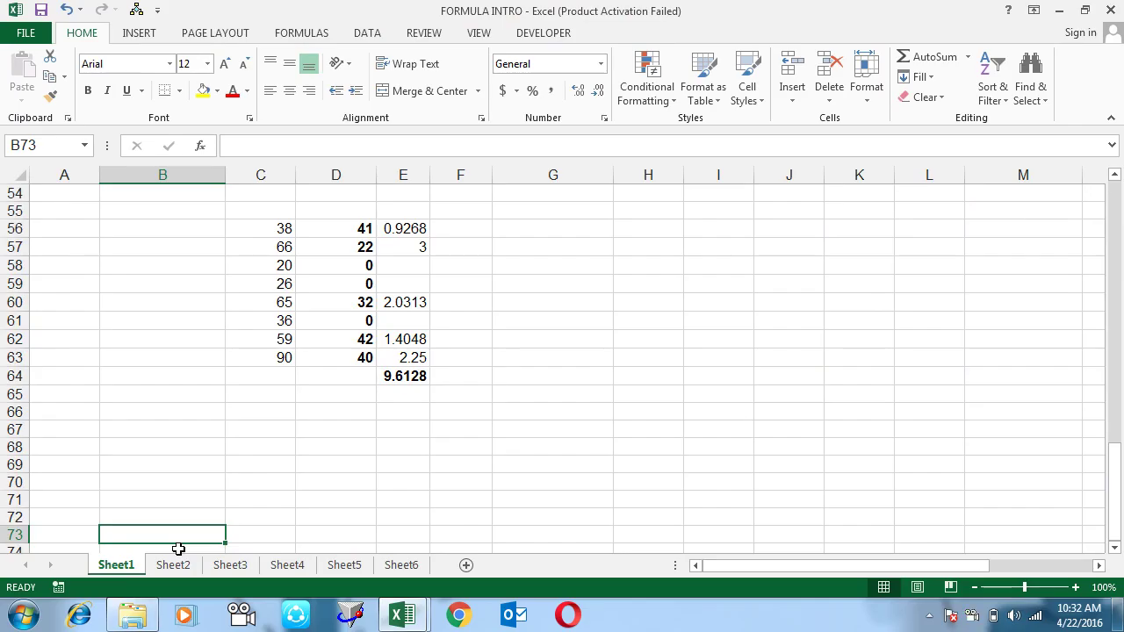
key(ctrl+Page_Down)
key(ctrl+Page_Down)
key(ctrl+Page_Down)
key(ctrl+Page_Down)
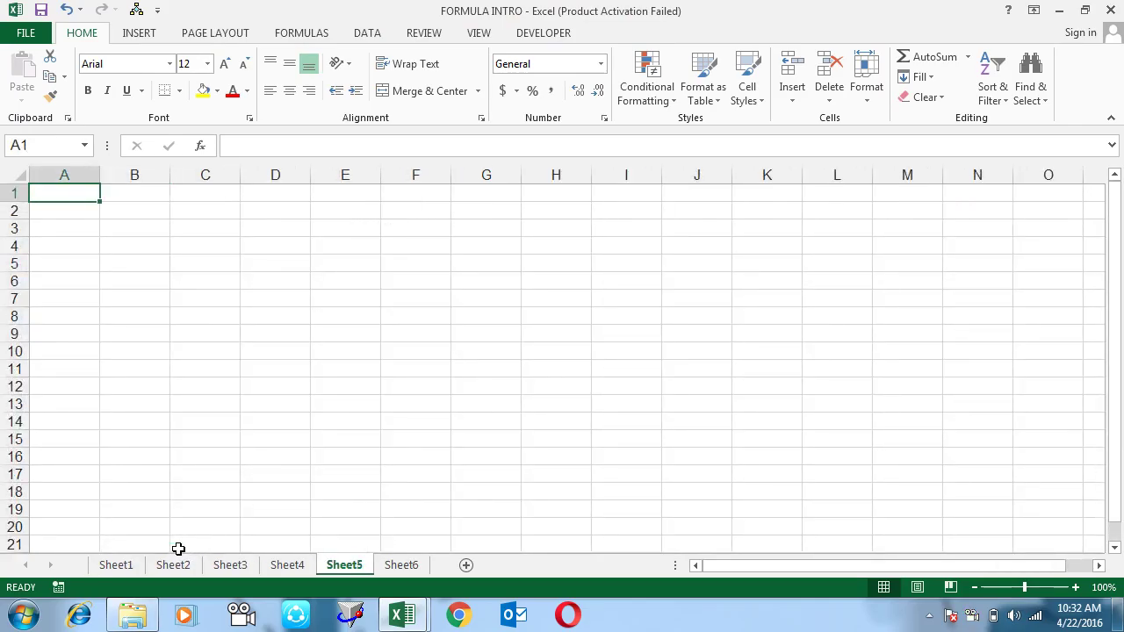
key(ctrl+Page_Down)
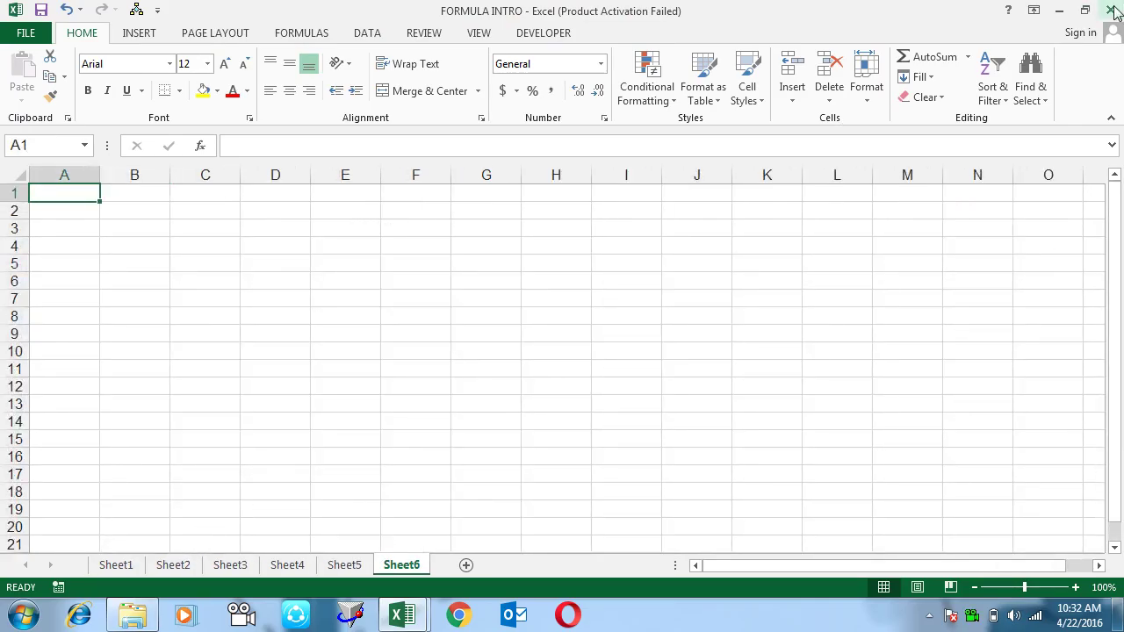
click(1113, 10)
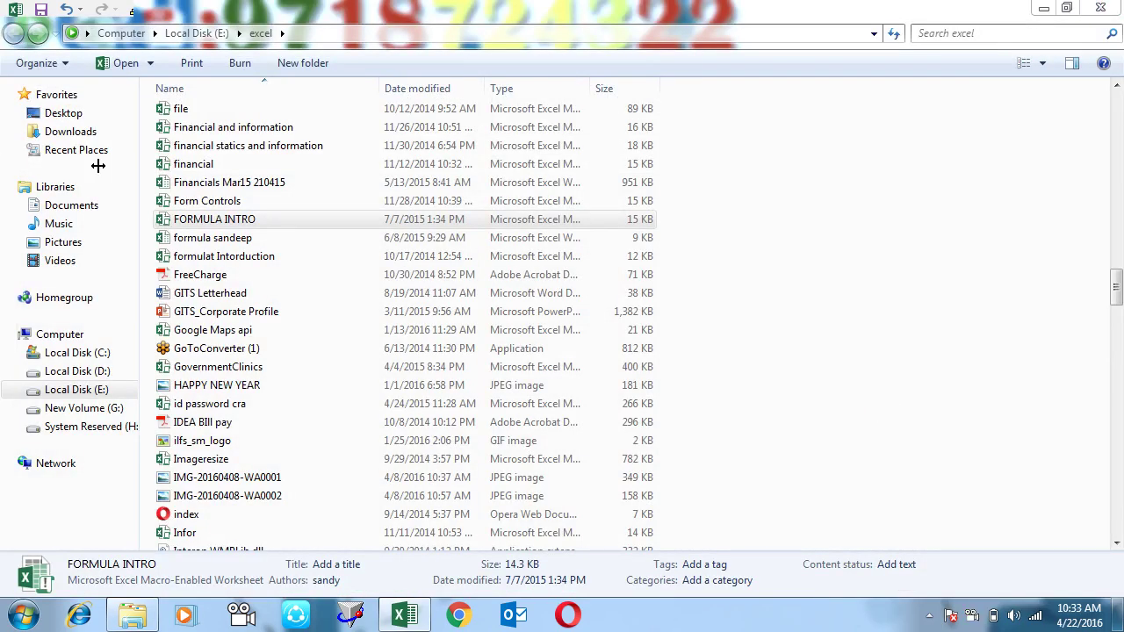
In Explorer, open the extra folder and its Genpact-Sandeep subfolder
click(263, 211)
click(314, 146)
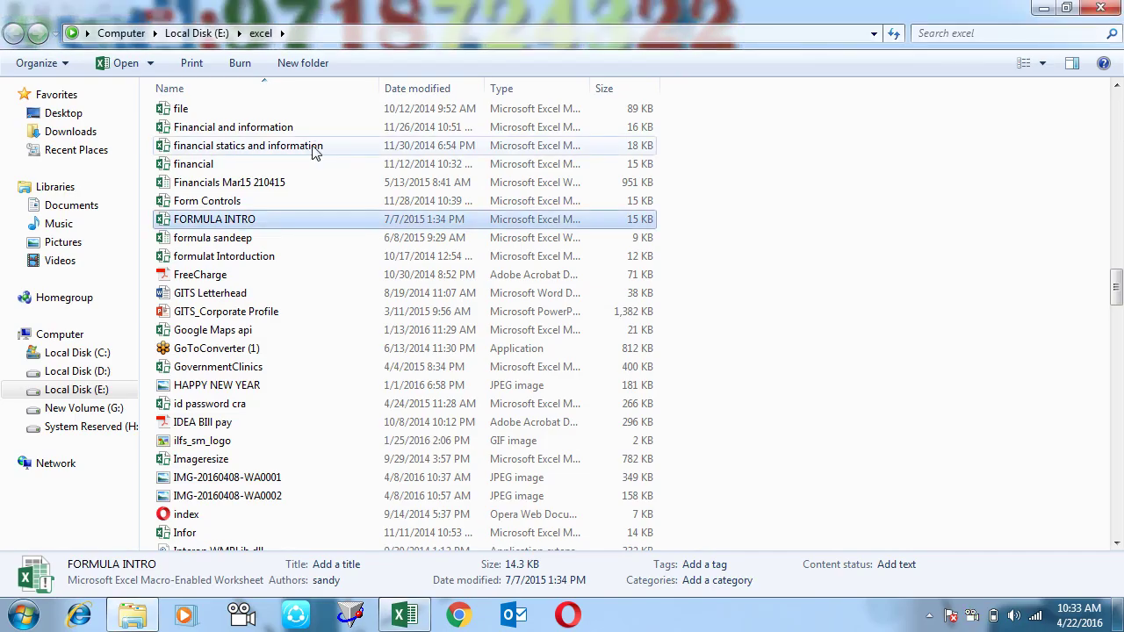
click(314, 146)
key(Home)
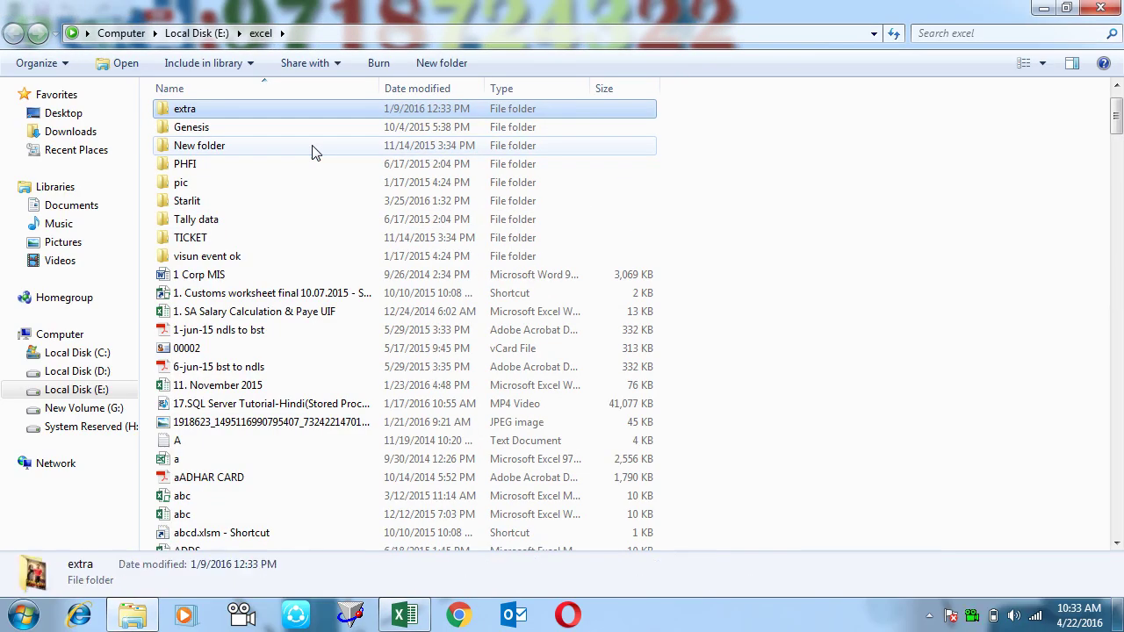
key(Return)
key(g)
key(Return)
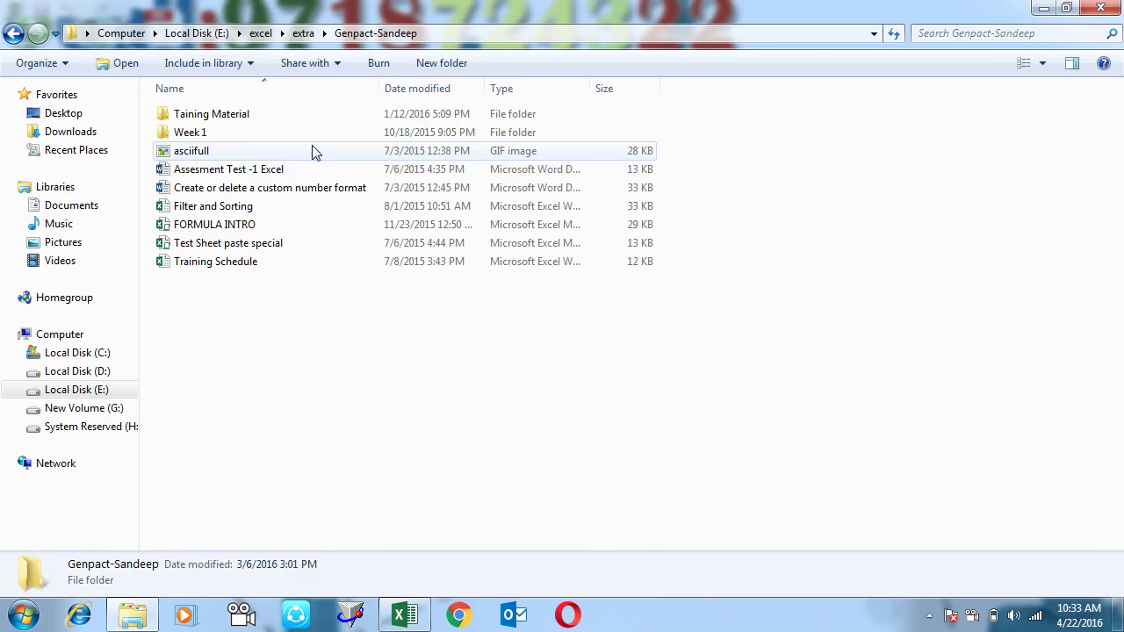
Open the FORMULA INTRO workbook from the Genpact-Sandeep folder in Excel
key(Down)
key(Down)
key(Down)
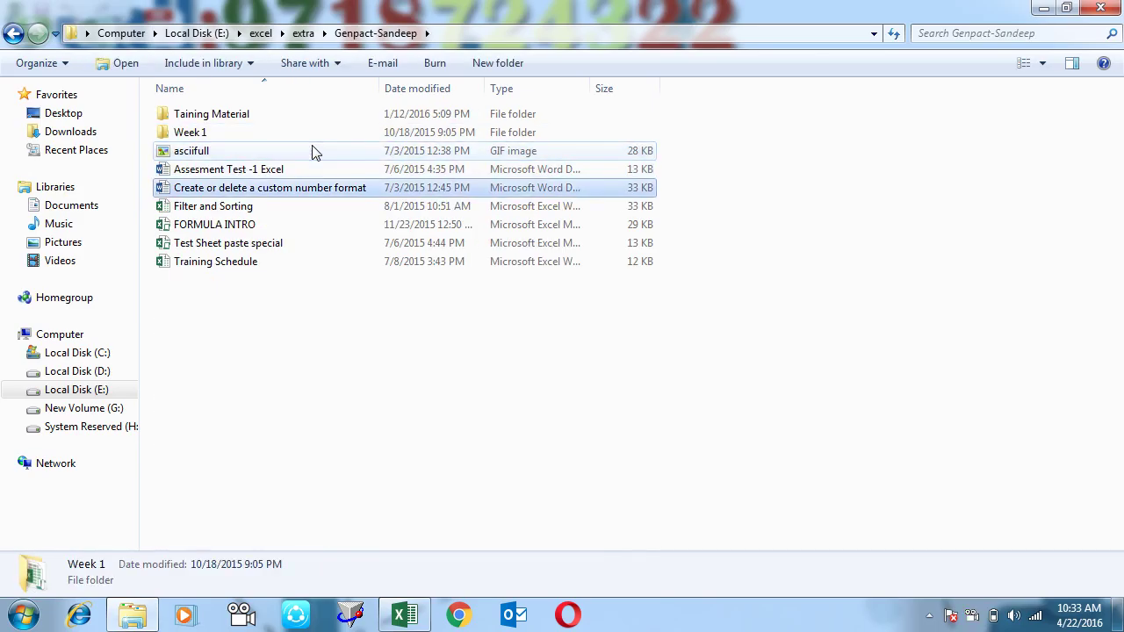
key(Down)
key(Down)
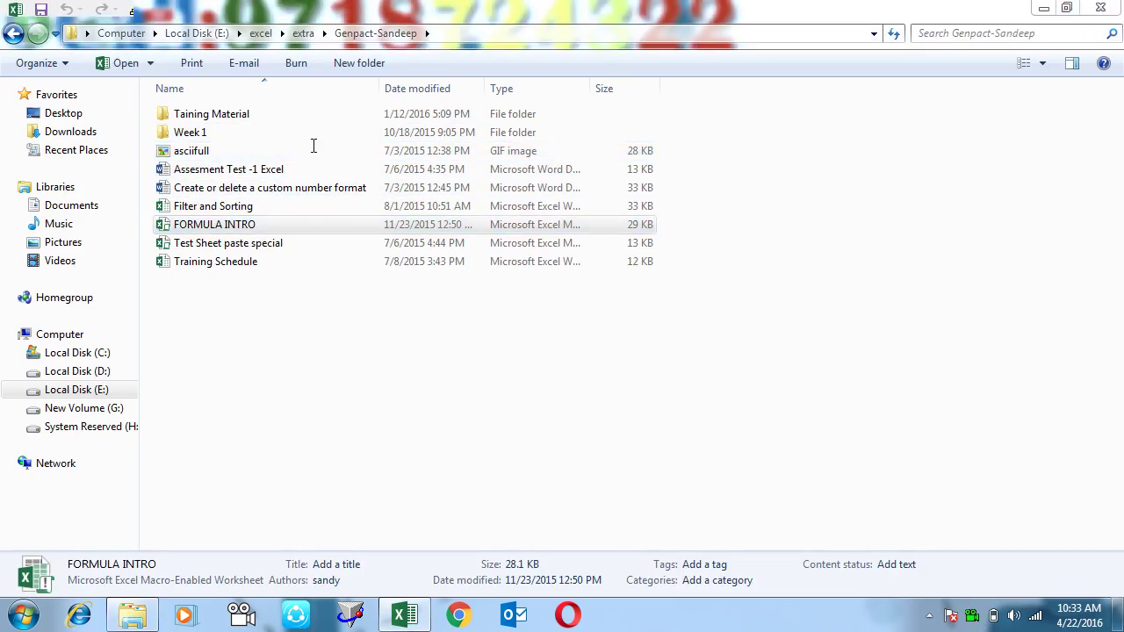
click(253, 220)
double_click(165, 225)
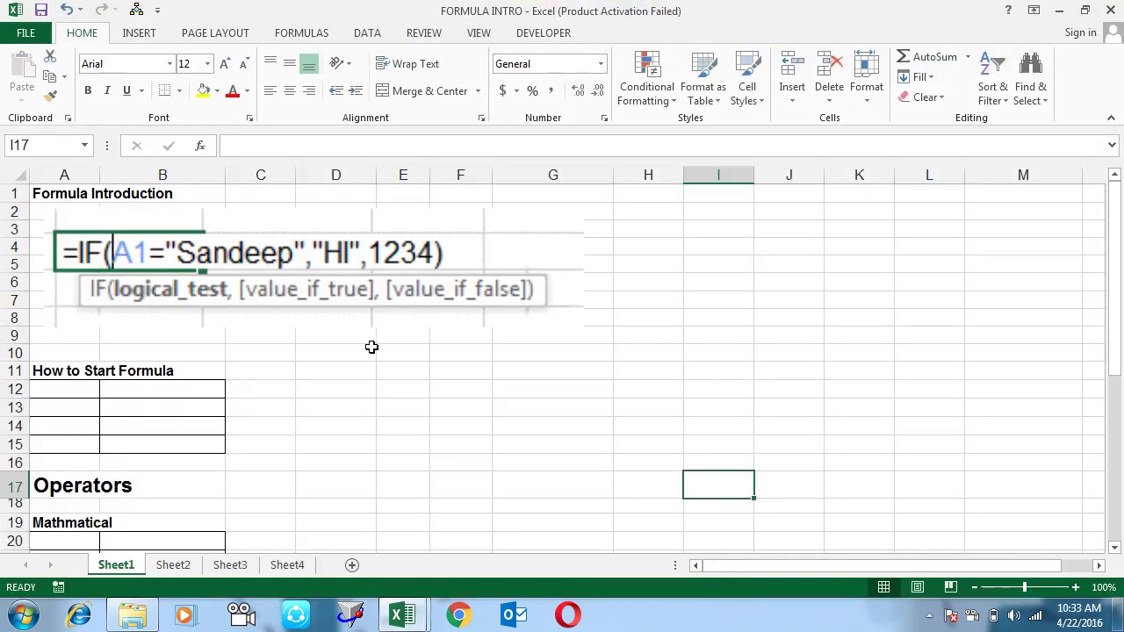
key(ctrl+Page_Down)
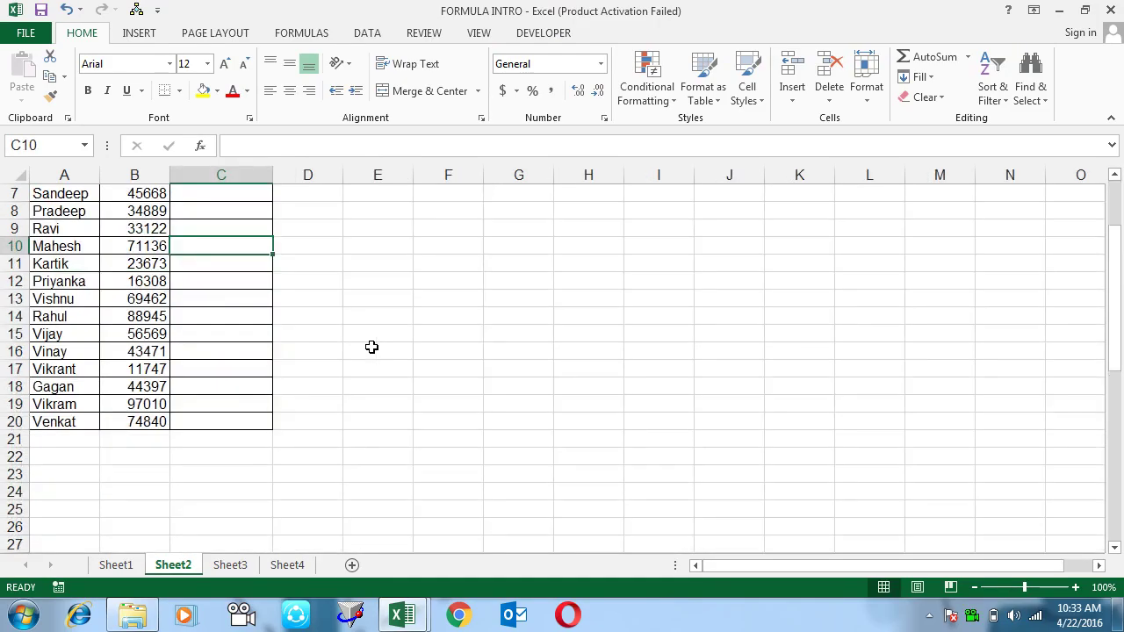
key(Up)
key(Up)
key(Up)
key(Up)
key(Down)
key(Down)
key(Down)
key(Down)
key(Down)
key(Down)
key(Down)
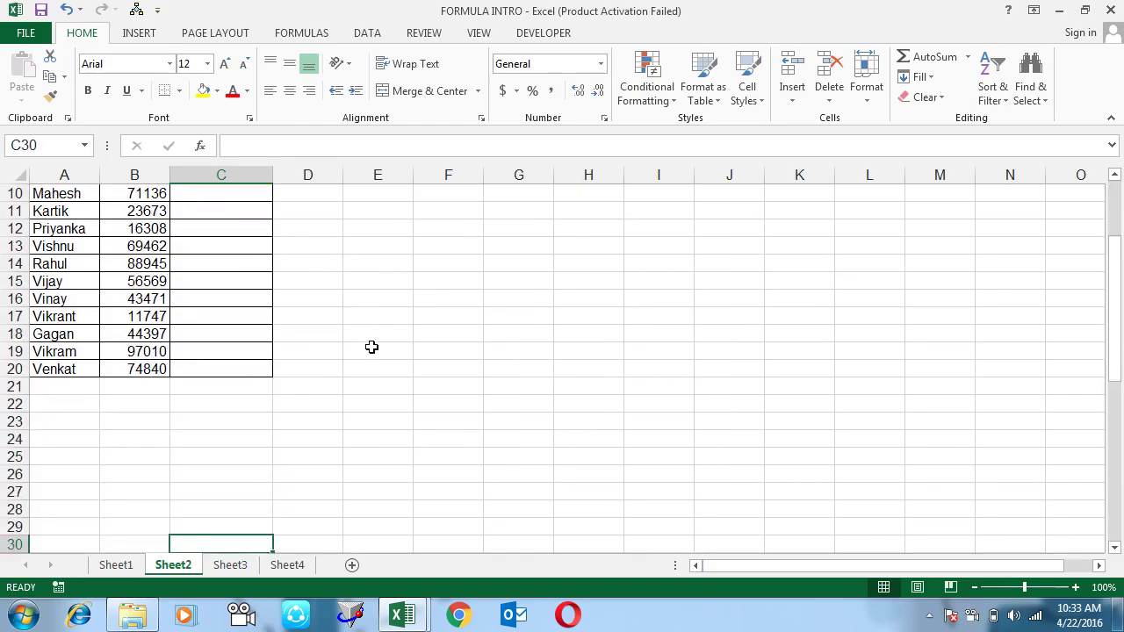
key(Down)
key(Down)
key(Down)
key(Down)
key(Down)
key(Down)
key(Up)
key(Up)
key(Up)
key(Up)
key(Up)
key(Up)
key(Up)
key(Left)
key(Left)
key(Right)
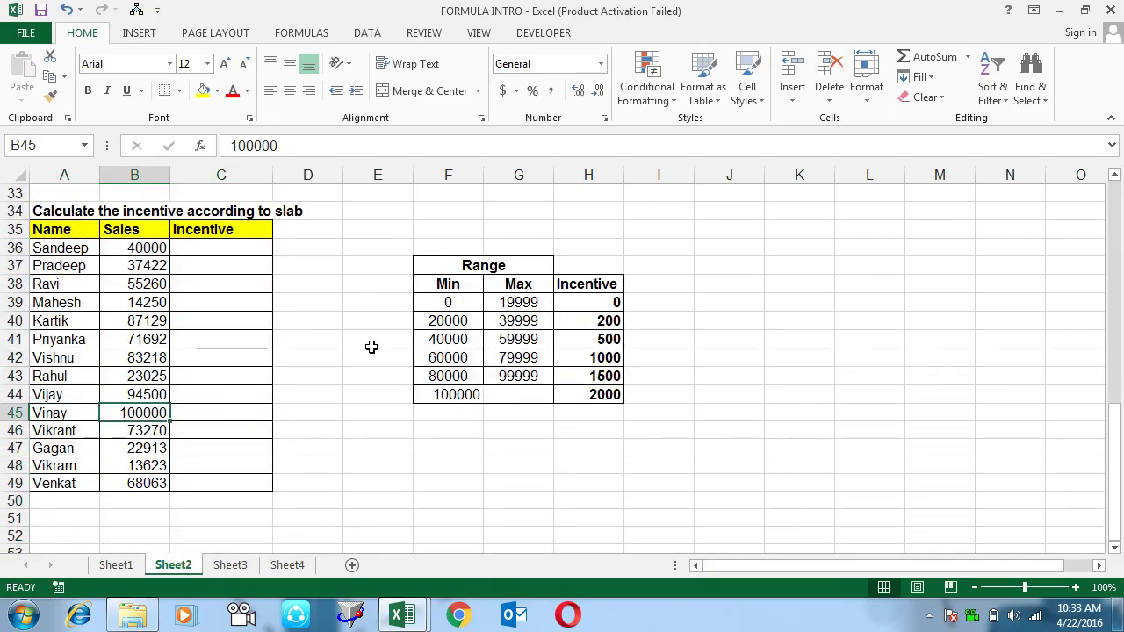
key(Right)
key(Right)
key(Up)
key(Up)
key(Up)
key(Up)
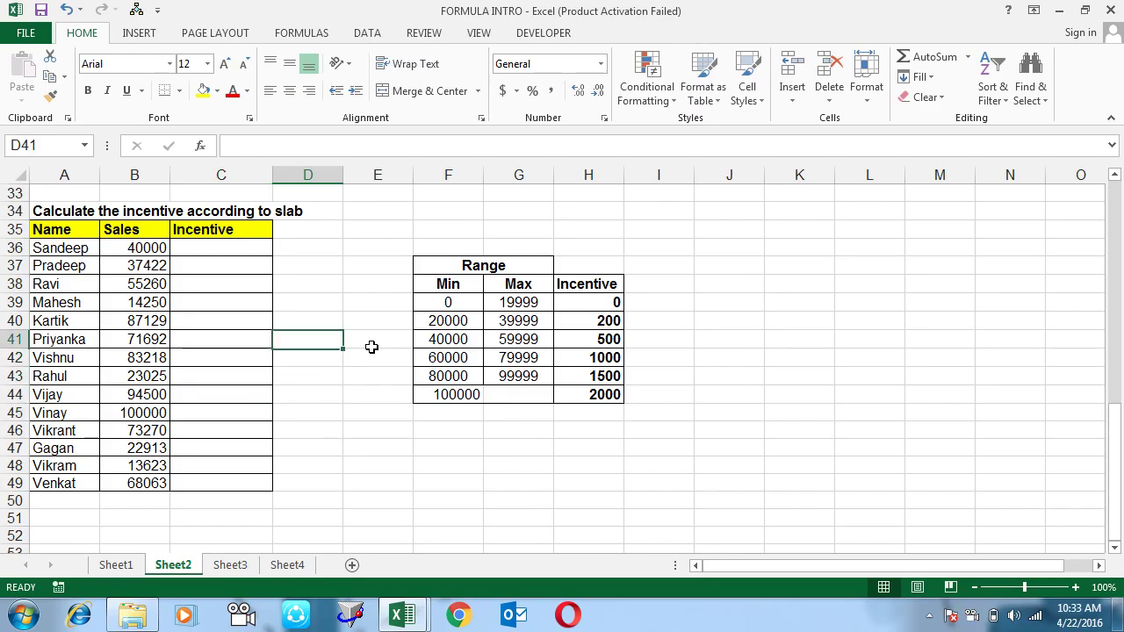
key(Right)
key(Right)
key(Up)
key(Up)
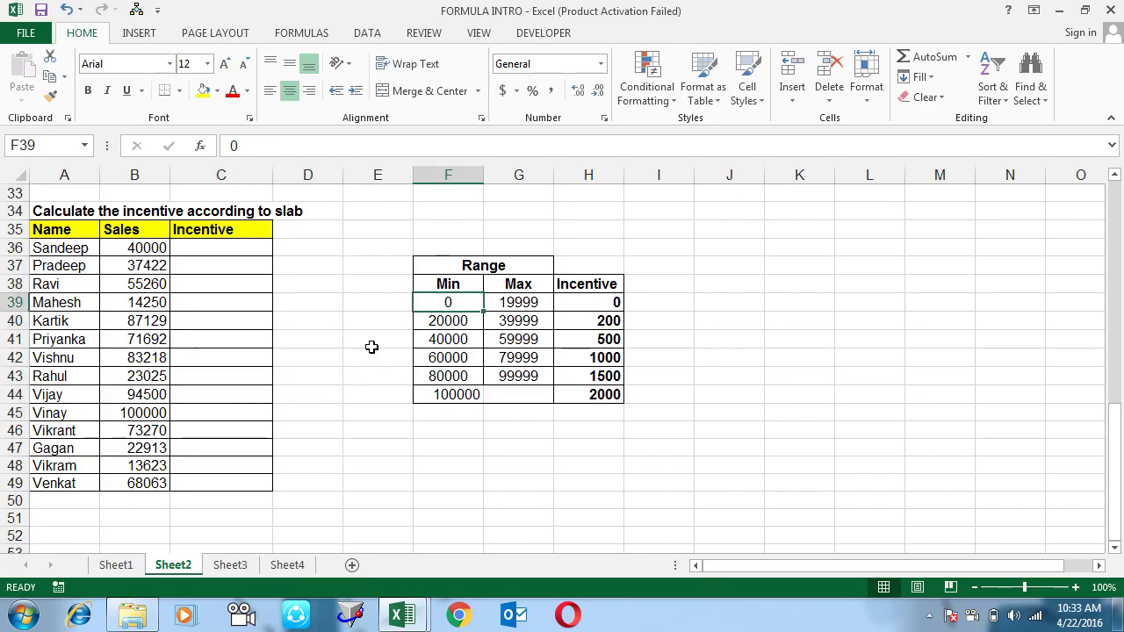
key(Right)
key(Left)
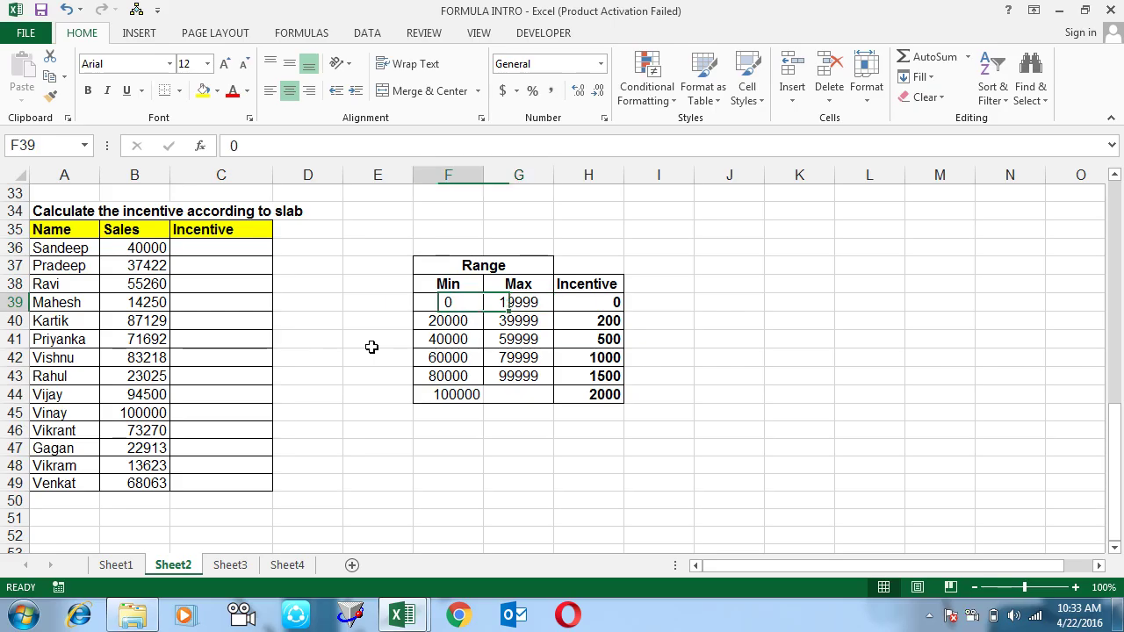
key(Right)
key(Right)
key(Left)
key(Left)
key(Down)
key(Right)
key(Right)
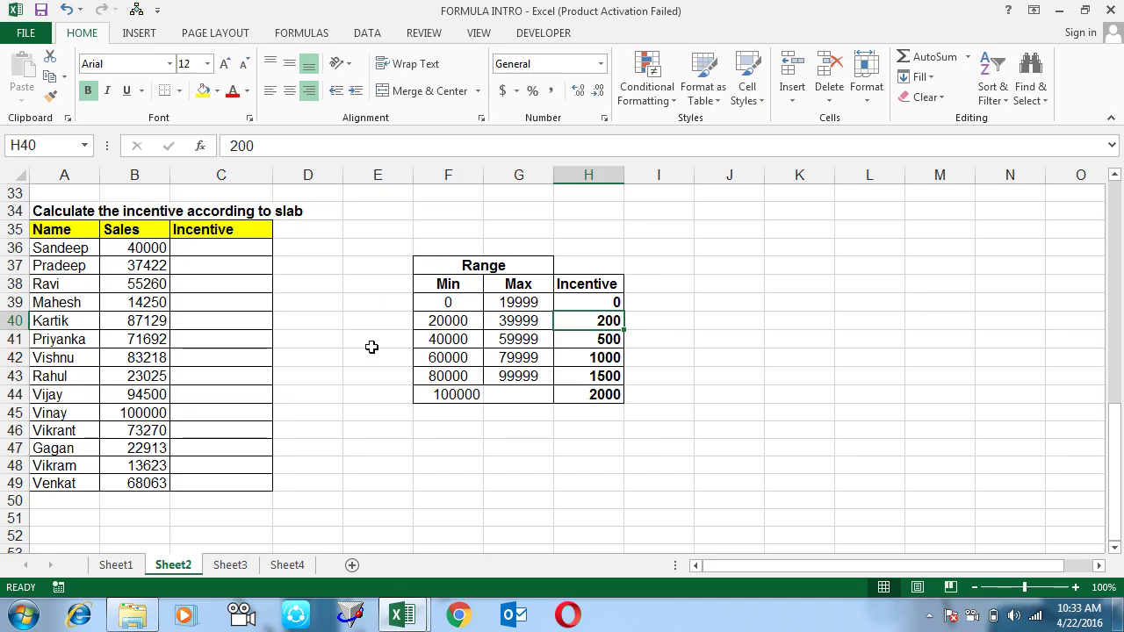
key(Left)
key(Left)
key(Down)
key(Down)
key(Down)
key(Down)
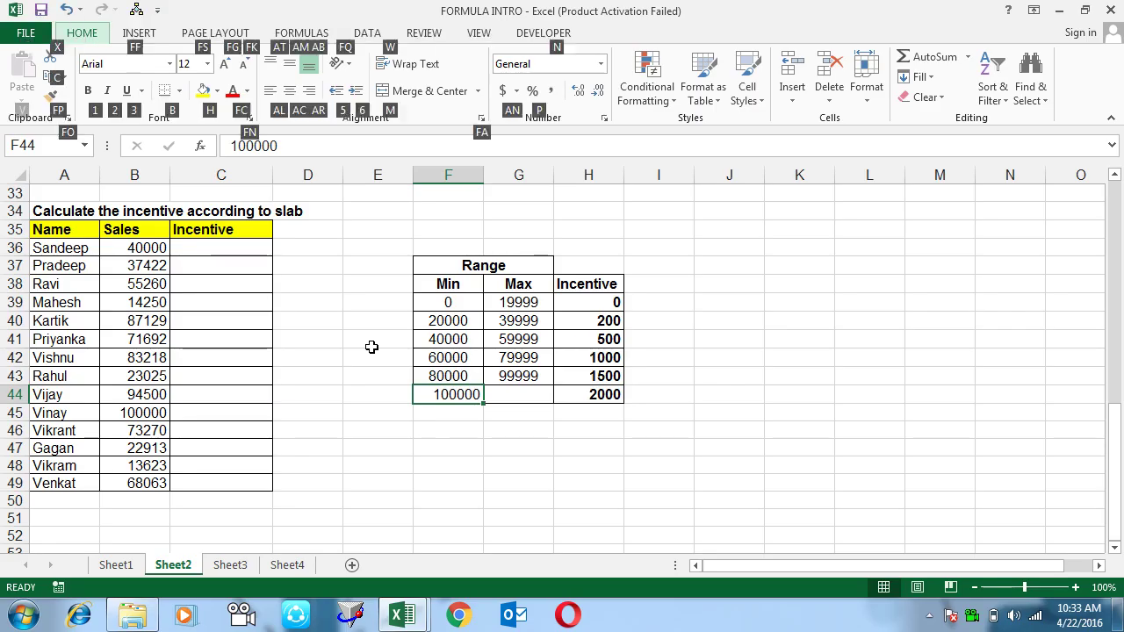
key(Left)
key(Left)
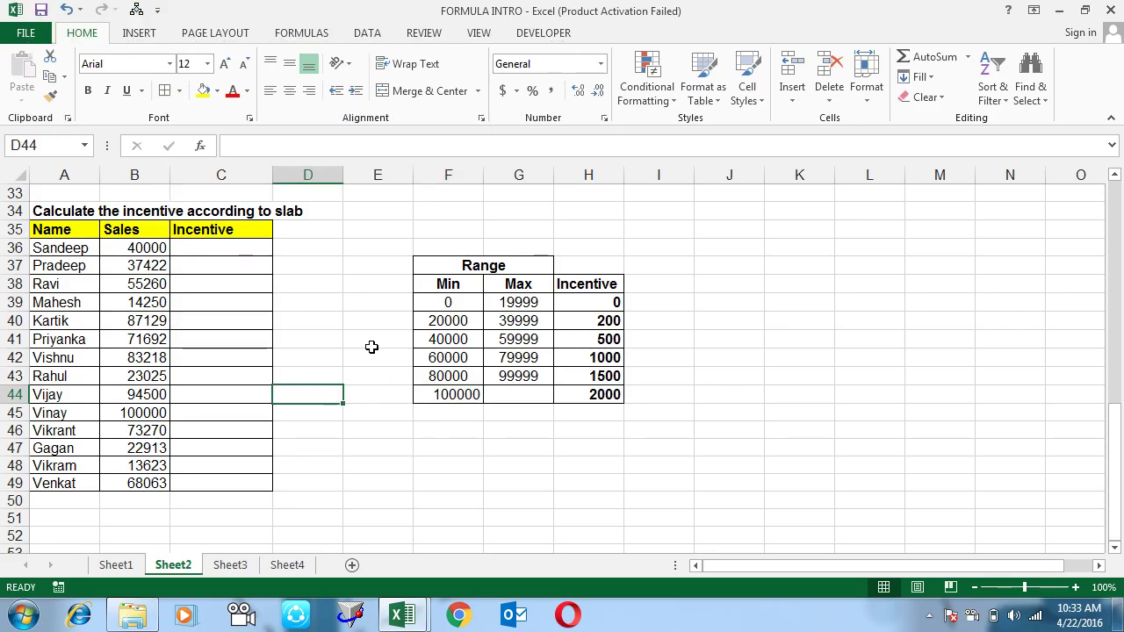
key(Left)
key(Up)
key(Up)
key(Up)
key(Up)
key(Up)
key(Up)
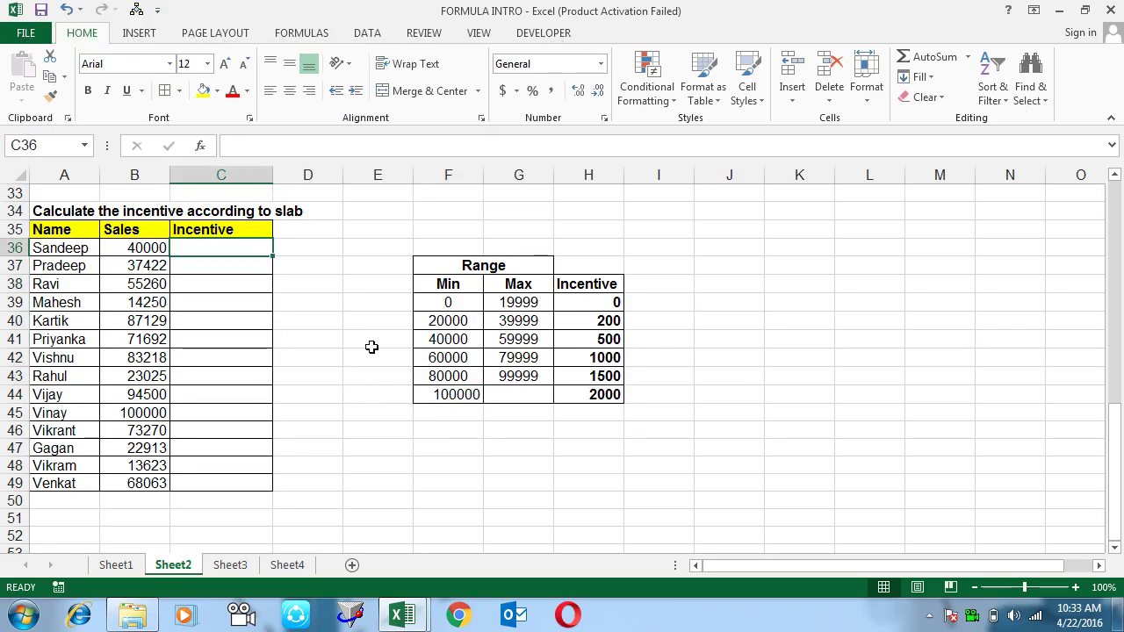
Enter =VLOOKUP(B36,$F$39:$H$44,3,TRUE) in C36 for an approximate slab match
text(=vl)
key(Tab)
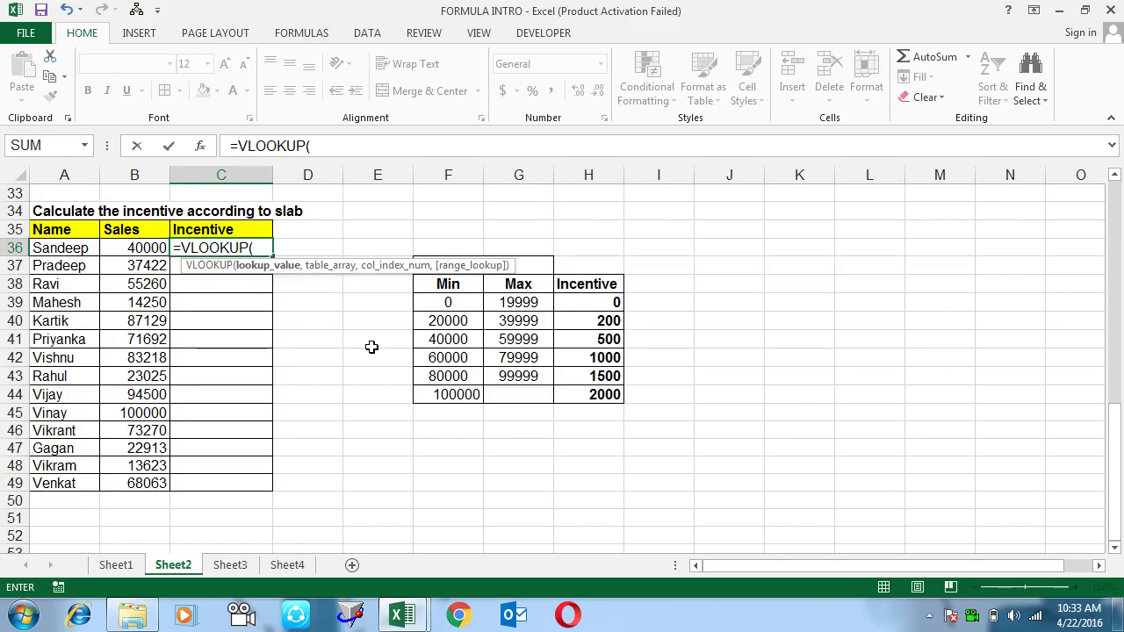
key(Left)
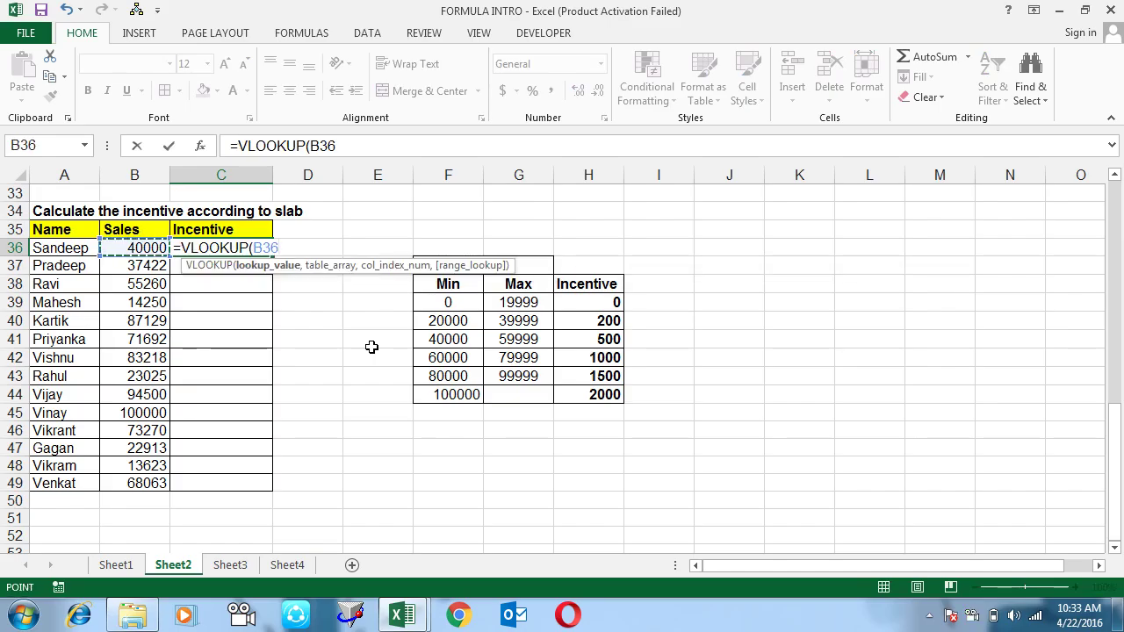
text(,)
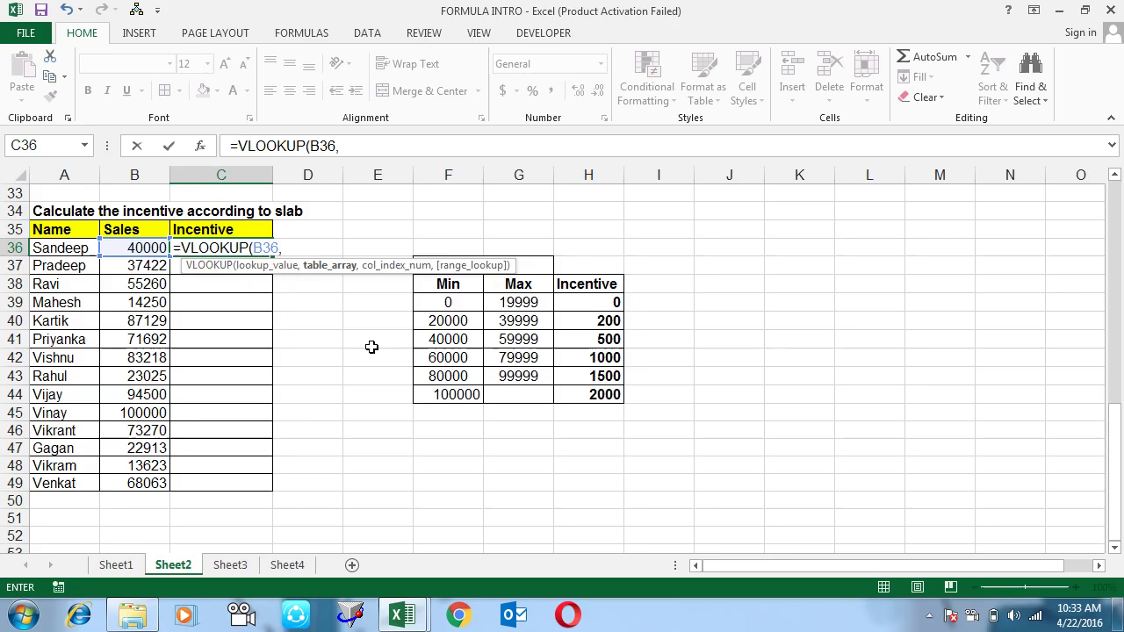
mouse_move(450, 301)
mouse_down()
mouse_move(592, 380)
mouse_move(592, 396)
mouse_up()
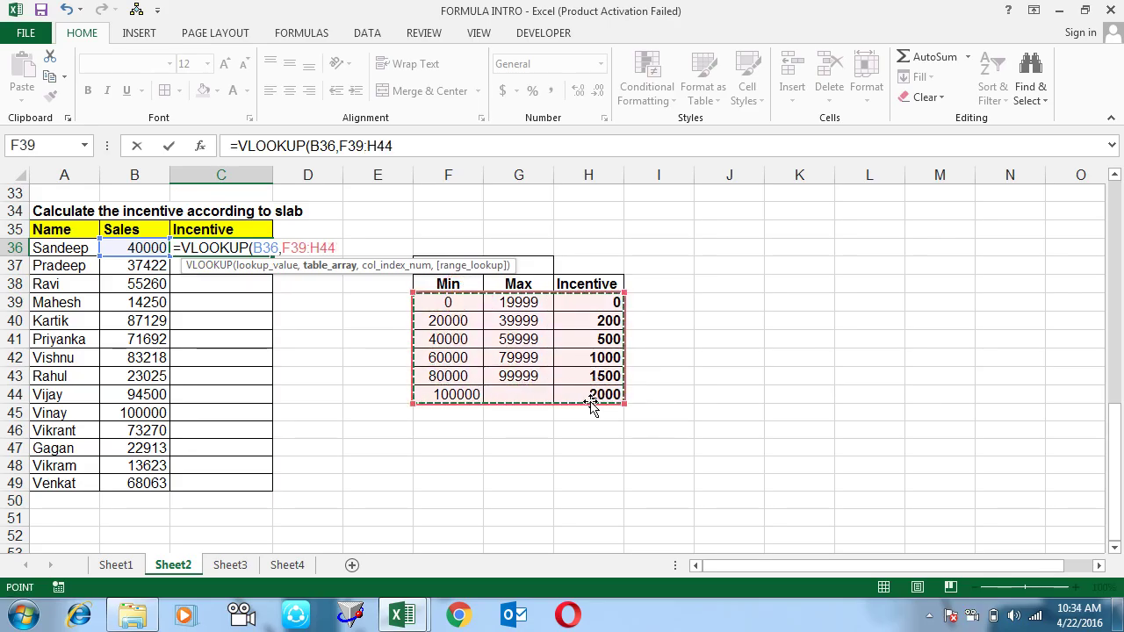
key(F4)
text($H$44,)
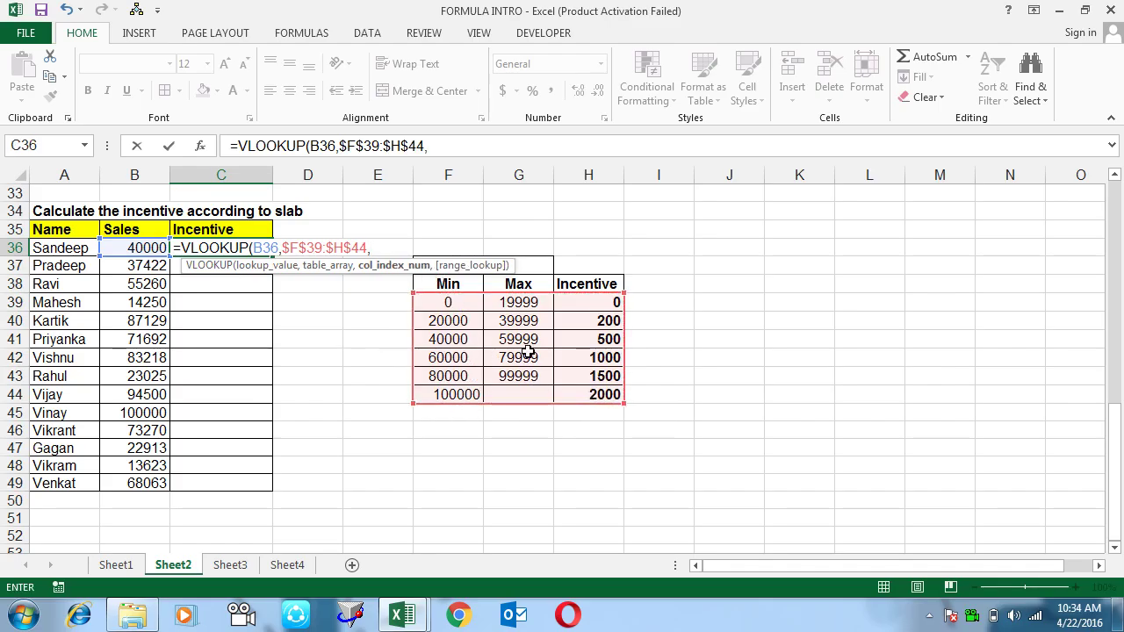
text(3)
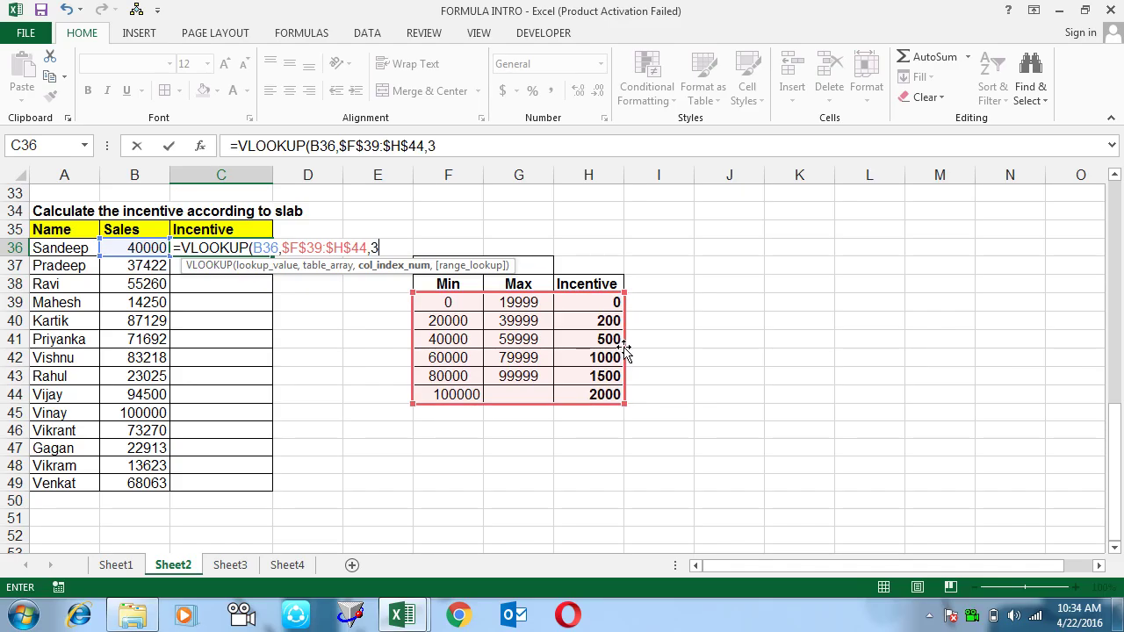
text(,TRUE)
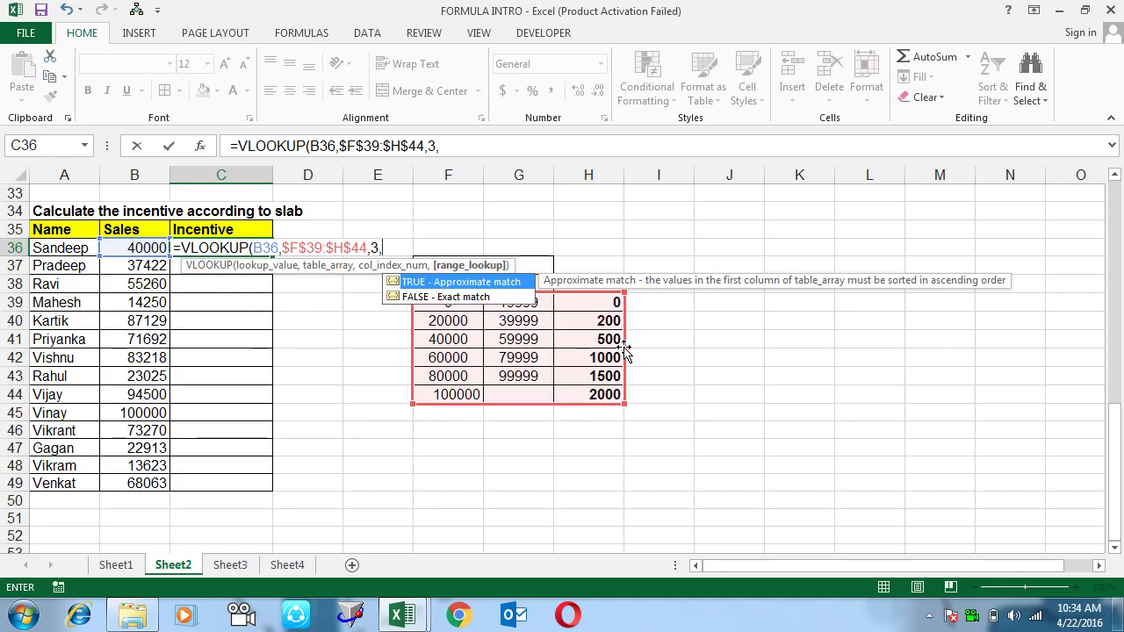
key(Tab)
text())
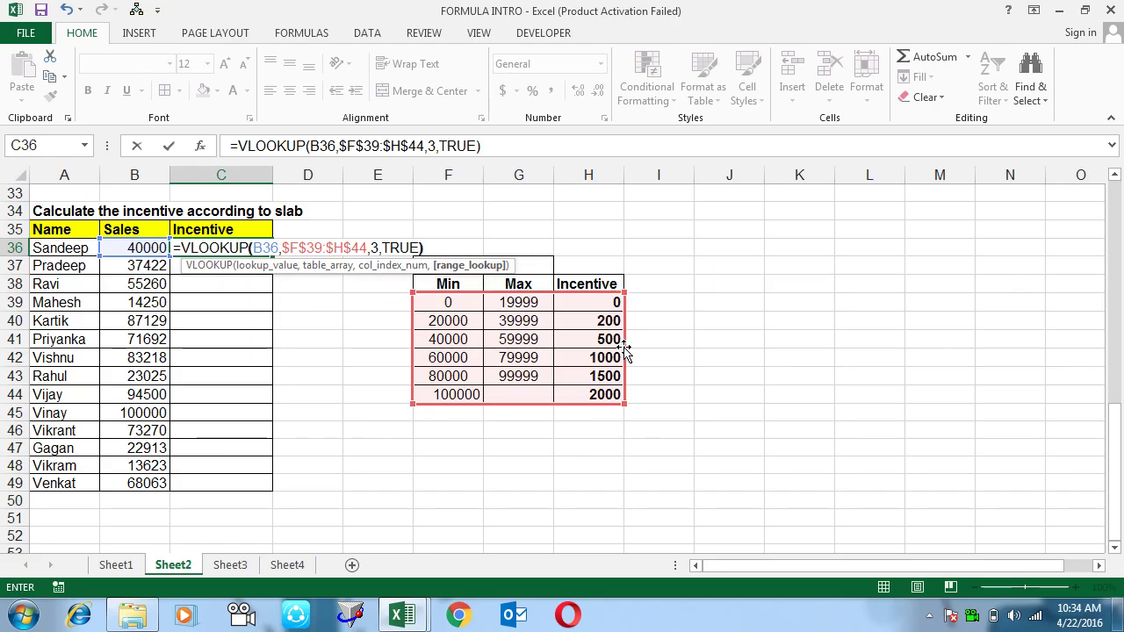
key(Return)
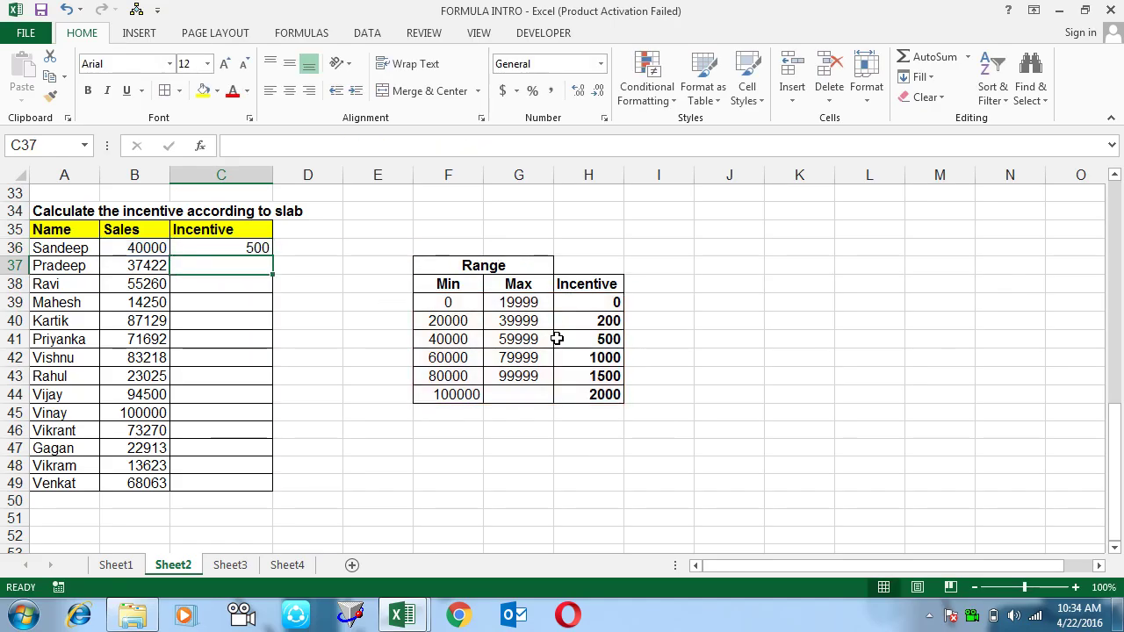
Copy the C36 incentive formula down through C49 and review the results
key(Up)
key(ctrl+c)
key(Left)
key(ctrl+Down)
key(Right)
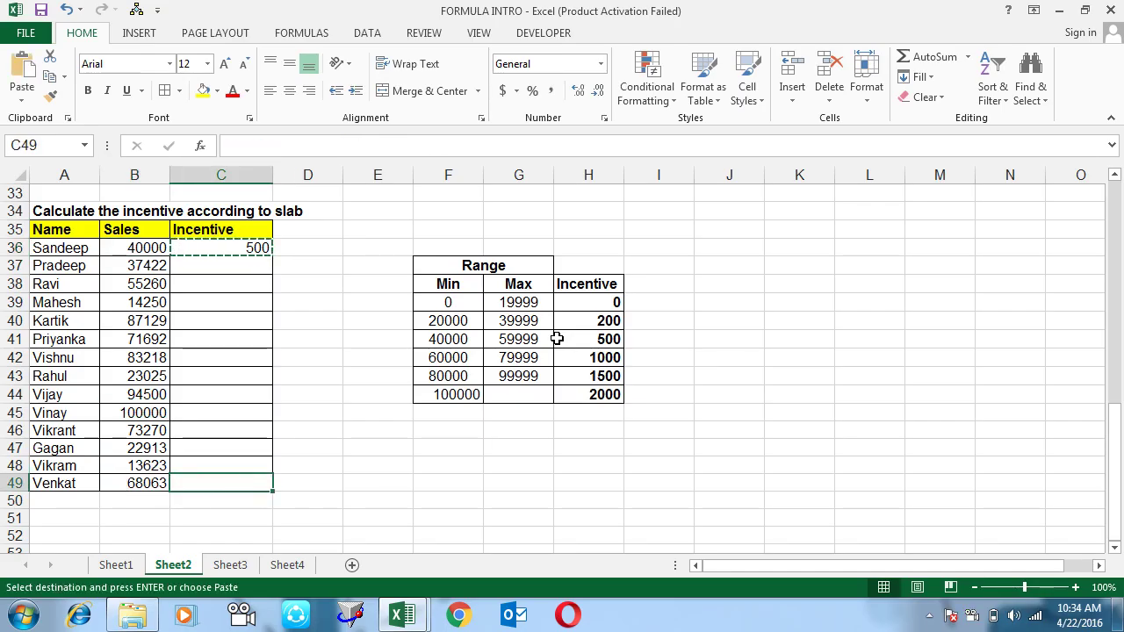
key(ctrl+shift+Up)
key(ctrl+v)
key(Escape)
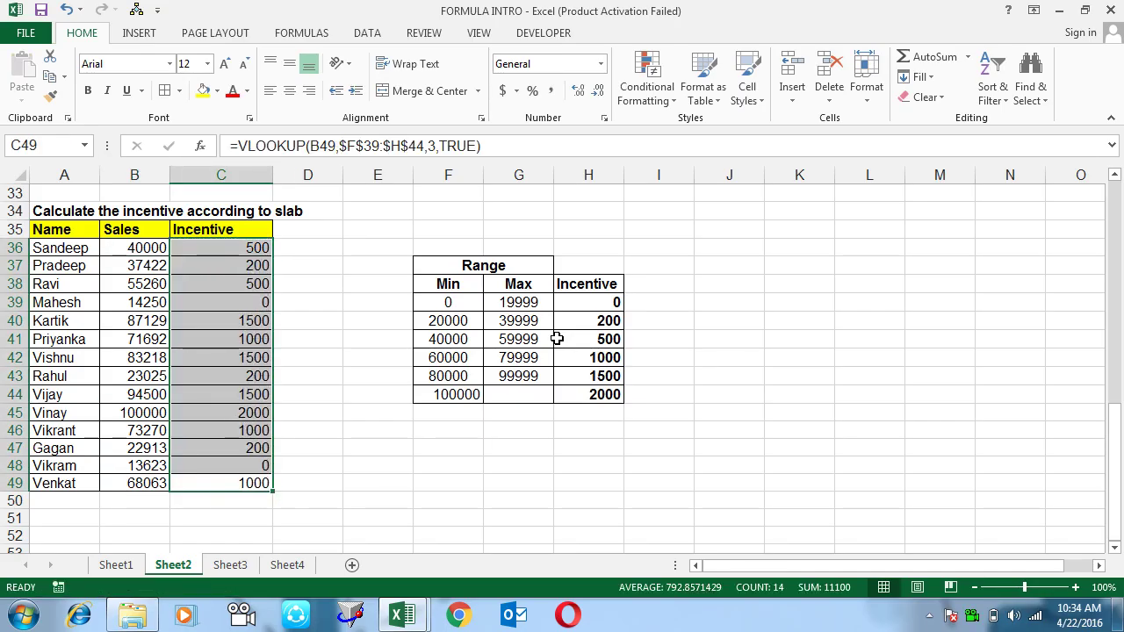
key(Down)
key(Up)
key(Up)
key(Up)
key(Up)
key(Up)
key(Up)
key(Up)
key(Up)
key(Up)
key(Up)
key(Up)
key(Up)
key(Up)
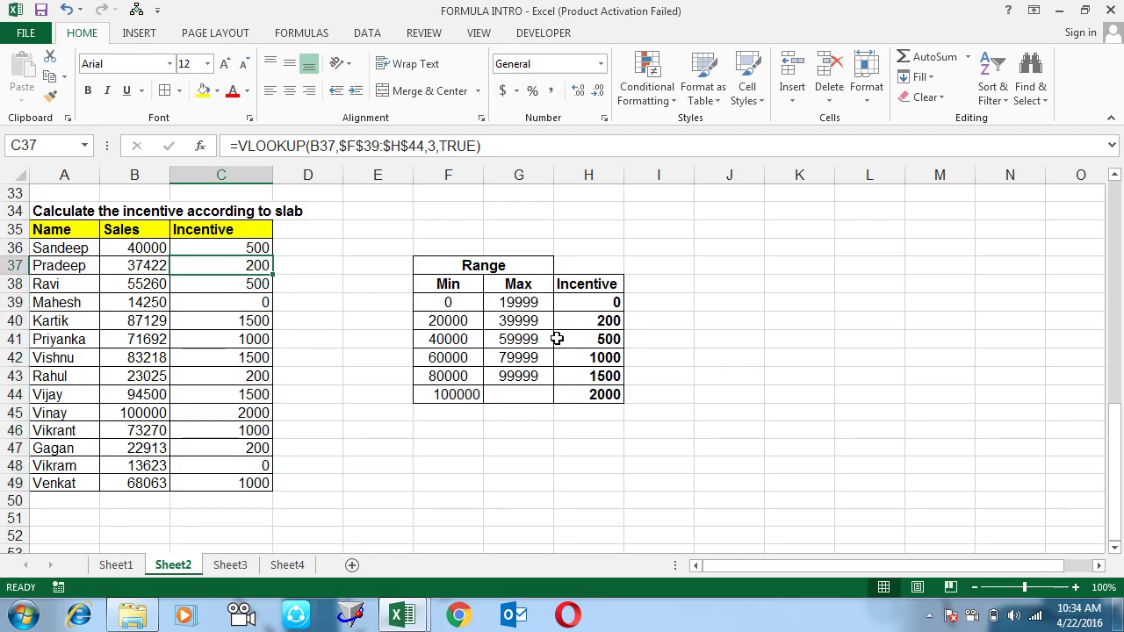
key(Up)
key(Up)
key(Down)
Inspect the sales figures and the slab table's Min formula =G40+1 against the incentives
key(Left)
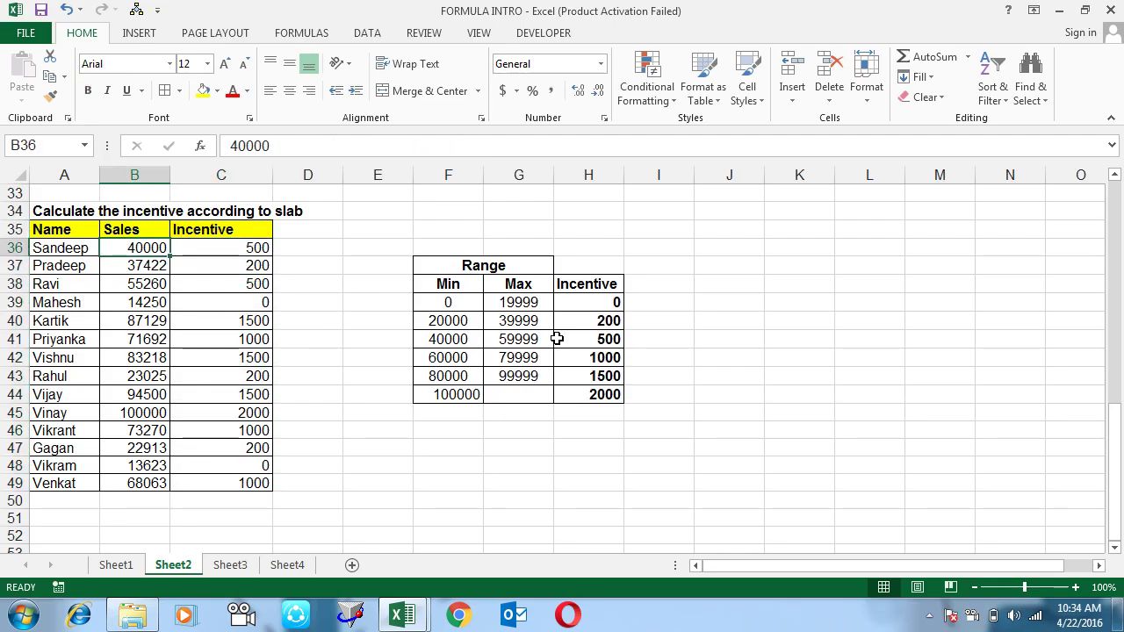
click(463, 333)
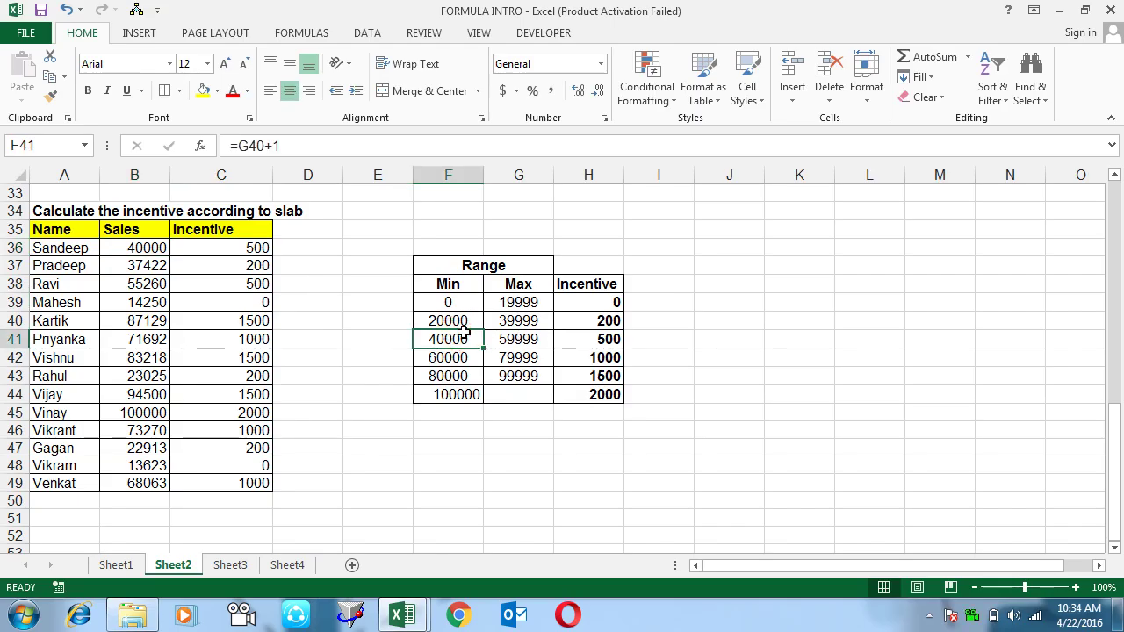
key(Right)
key(Right)
key(Left)
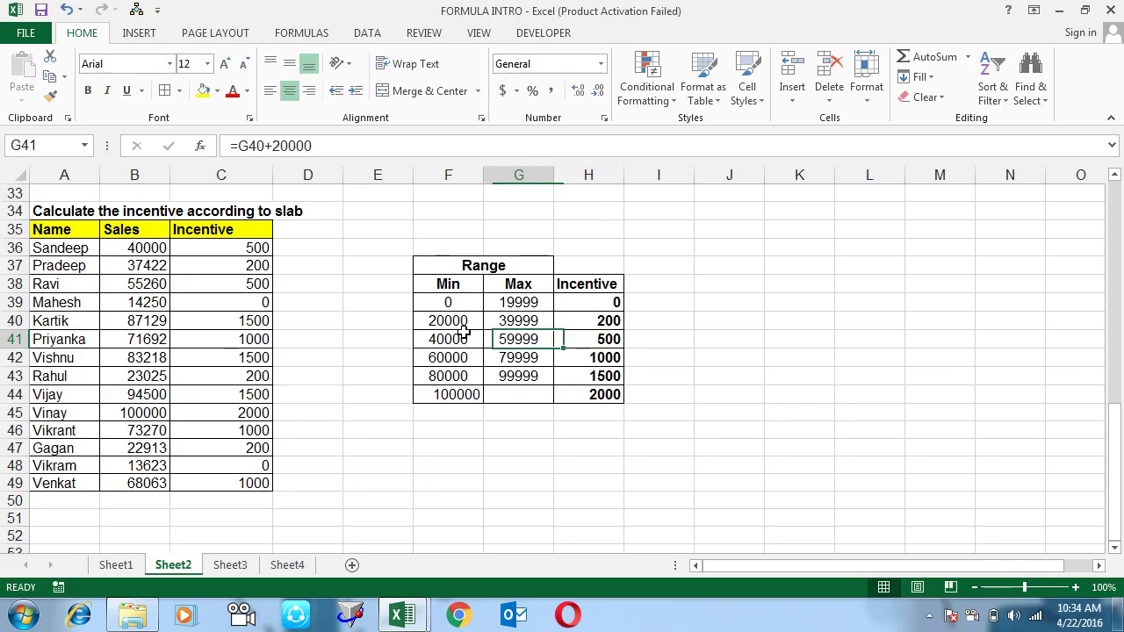
key(Left)
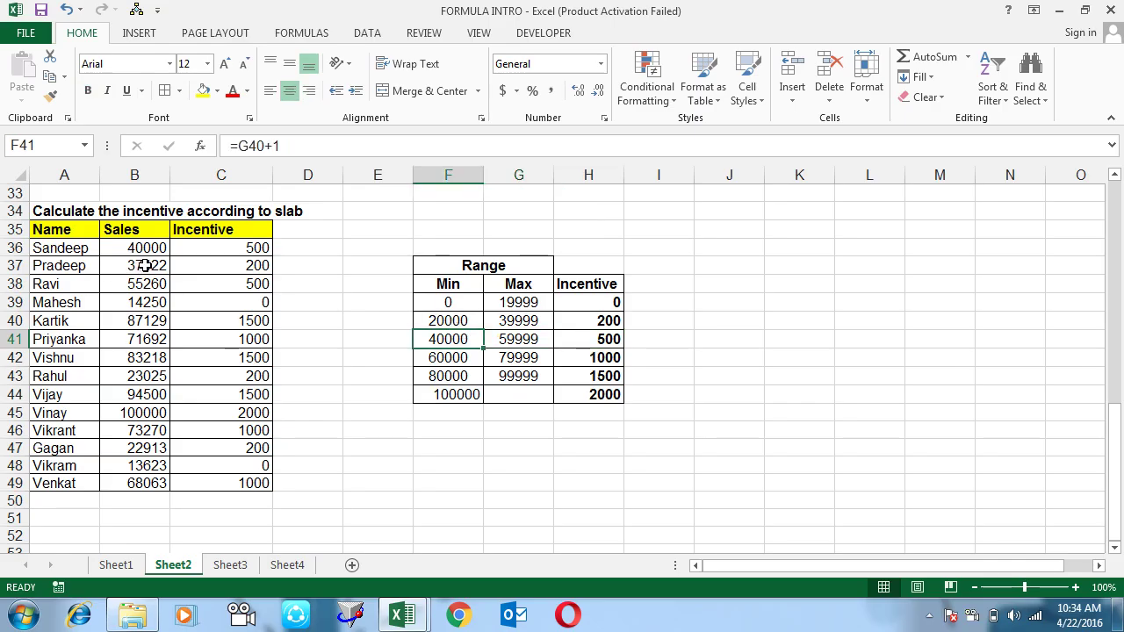
click(142, 265)
click(198, 266)
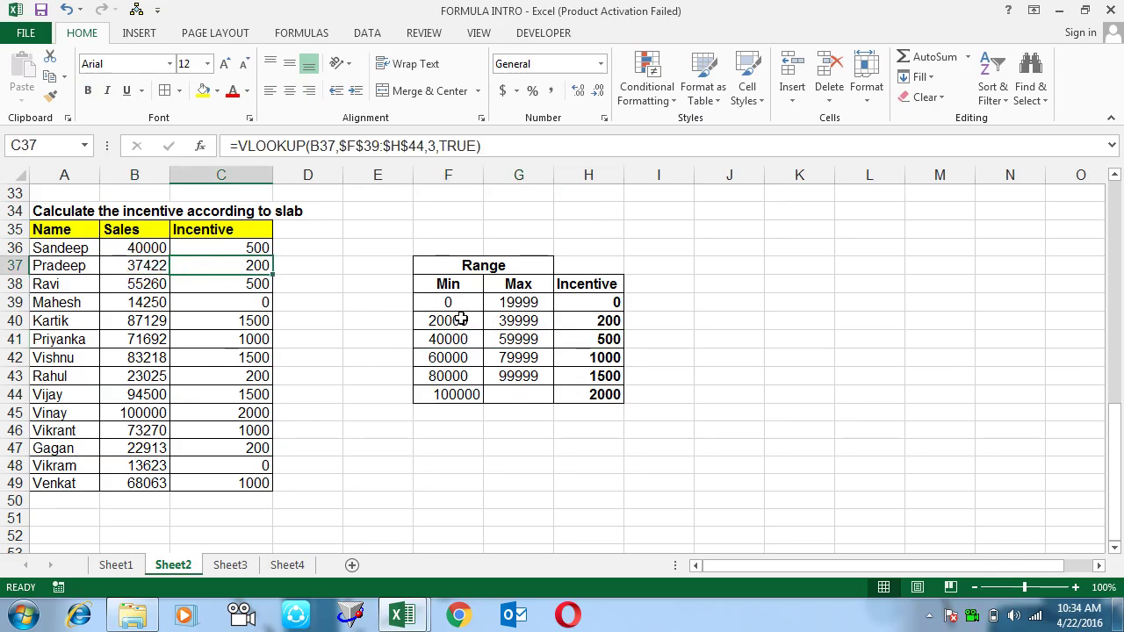
drag(460, 320, 454, 339)
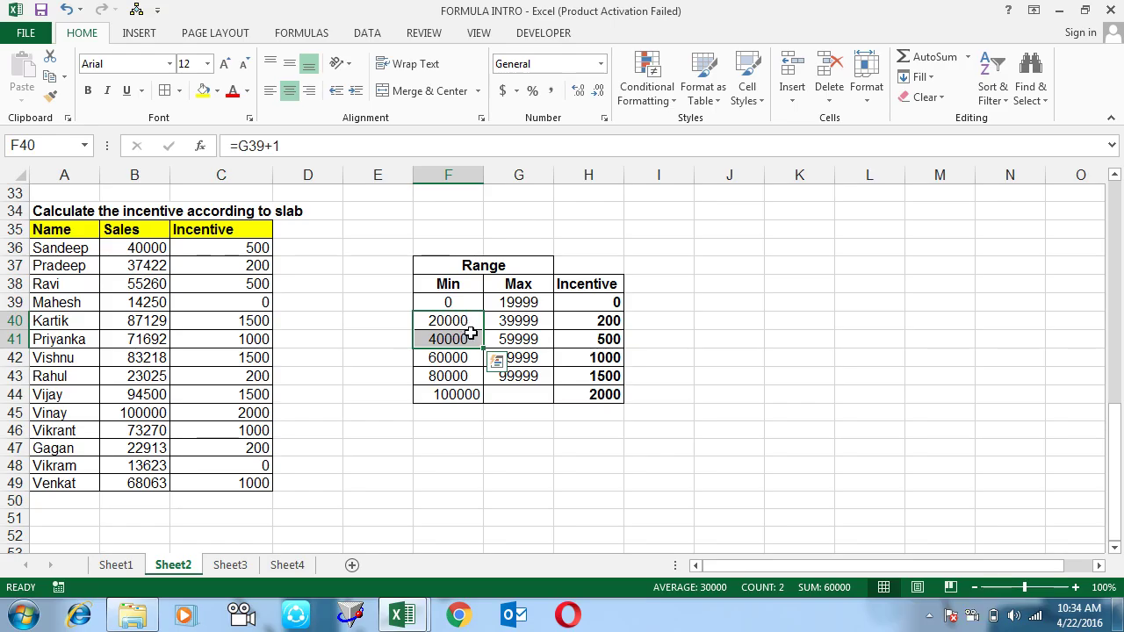
key(Up)
key(Down)
key(Right)
key(Right)
key(Right)
key(Left)
key(Left)
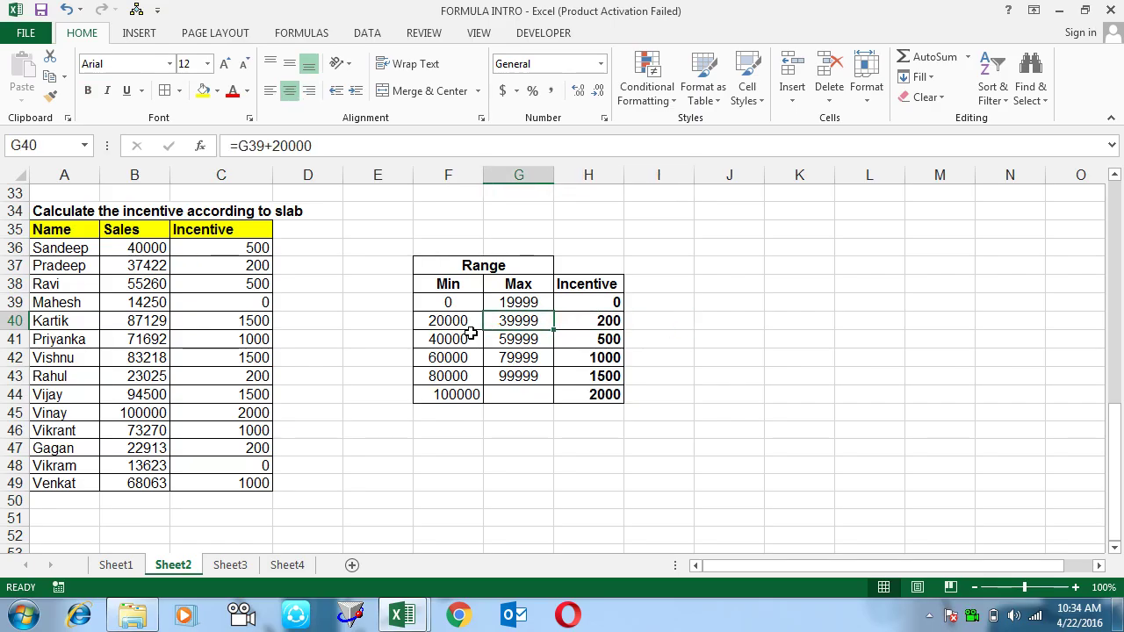
Review the Max column G39:G44 and row 38's incentive, then move to D36
key(Up)
key(shift+Down)
key(shift+Down)
key(shift+Down)
key(shift+Down)
key(shift+Down)
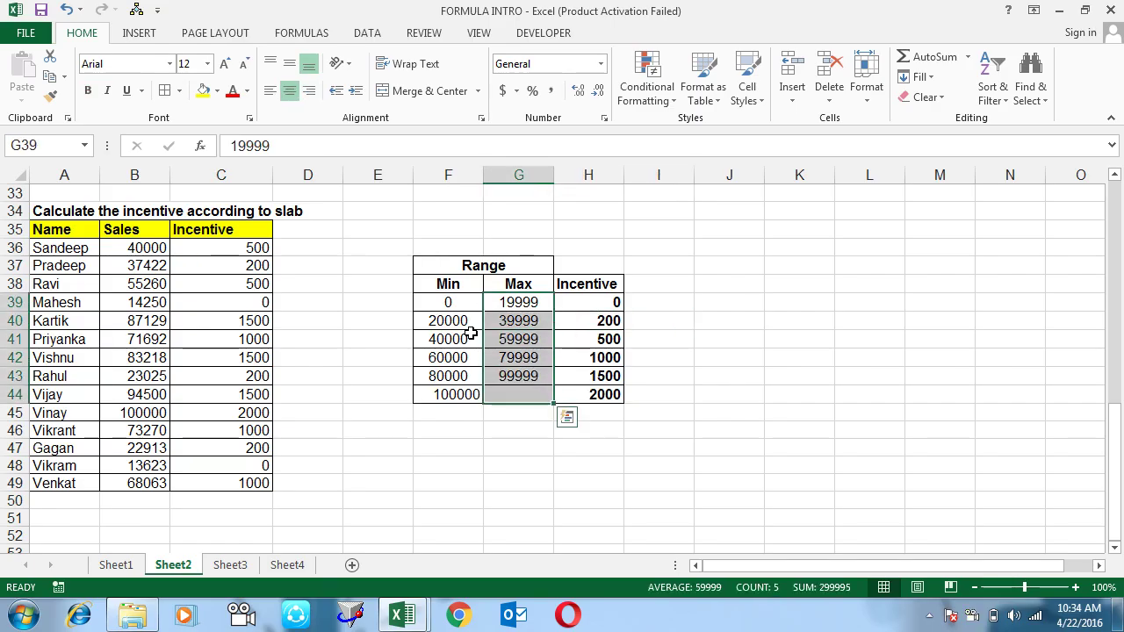
key(Left)
key(Left)
key(Down)
key(Down)
key(Right)
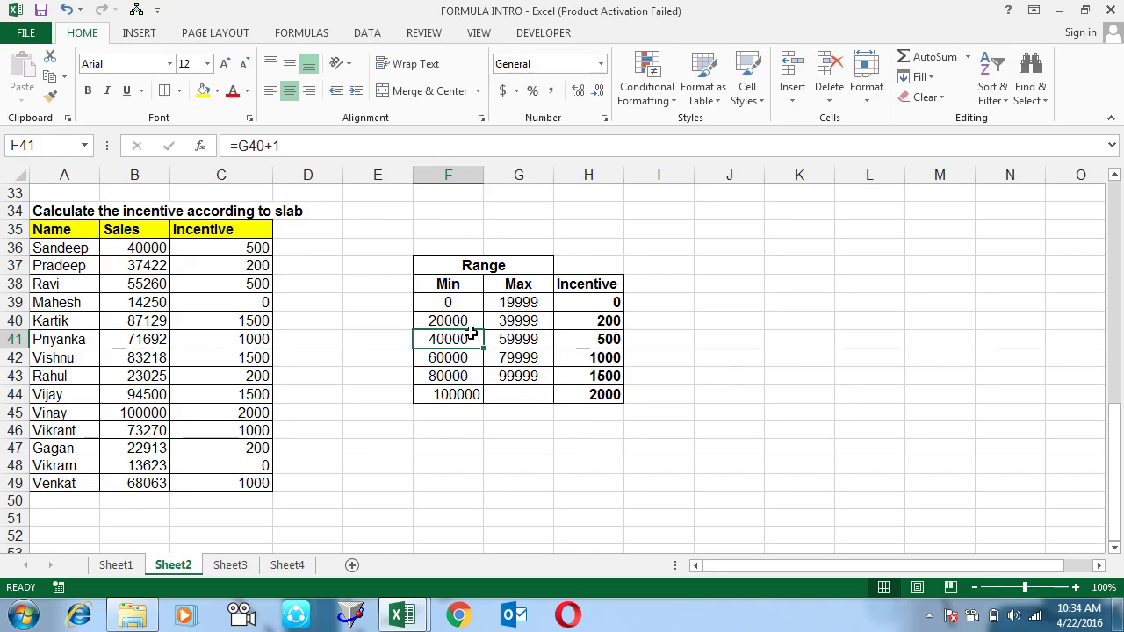
key(Left)
key(Left)
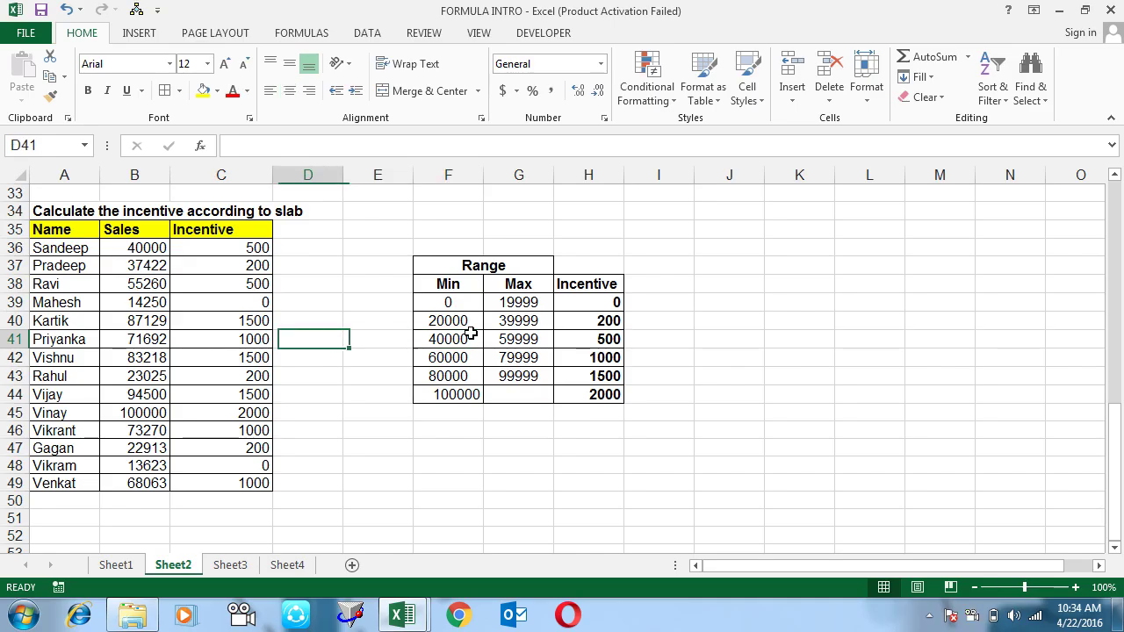
key(Left)
key(Left)
key(Up)
key(Up)
key(Up)
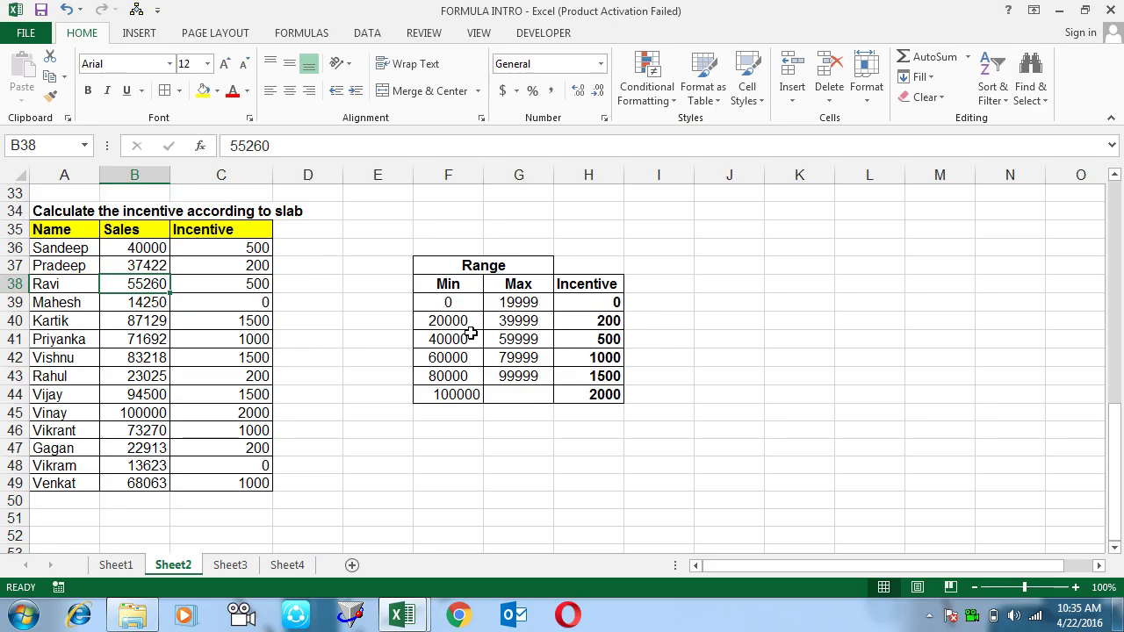
key(Right)
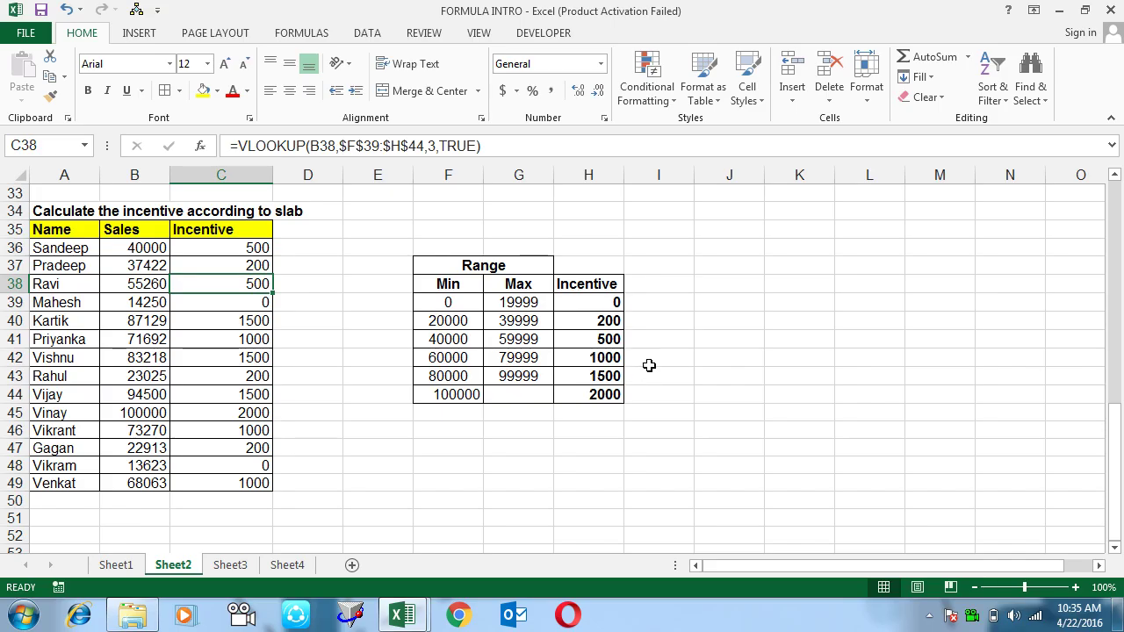
key(Right)
key(Right)
key(Left)
key(Left)
key(Up)
key(Up)
key(Right)
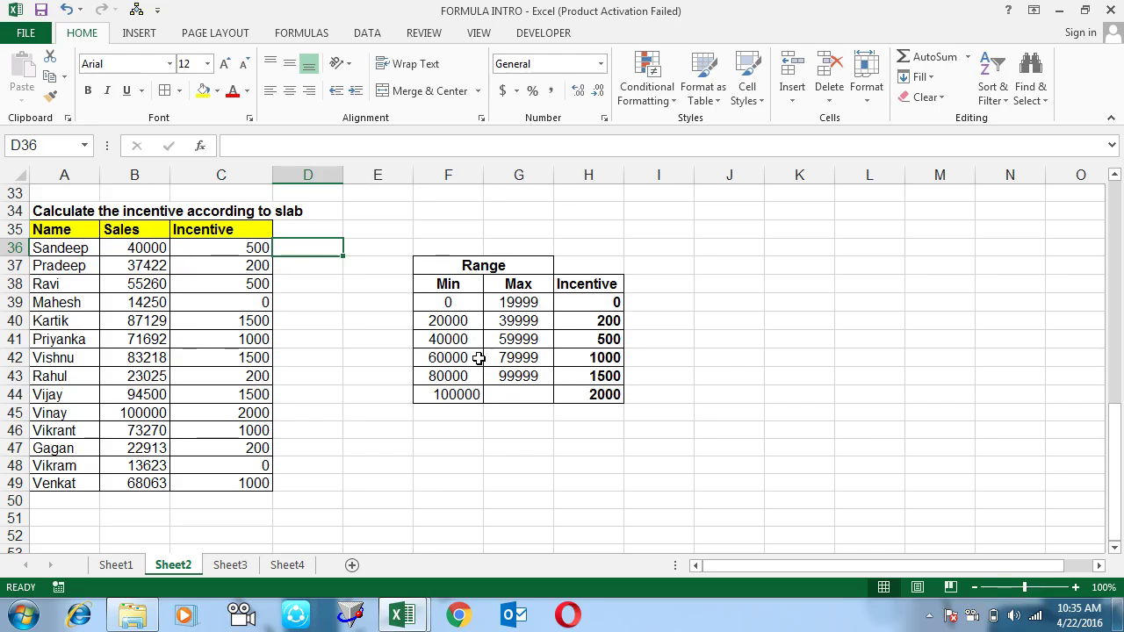
Enter =LOOKUP(B36,$F$39:$F$44,$H$39:$H$44) in D36, returning 500
text(=lo)
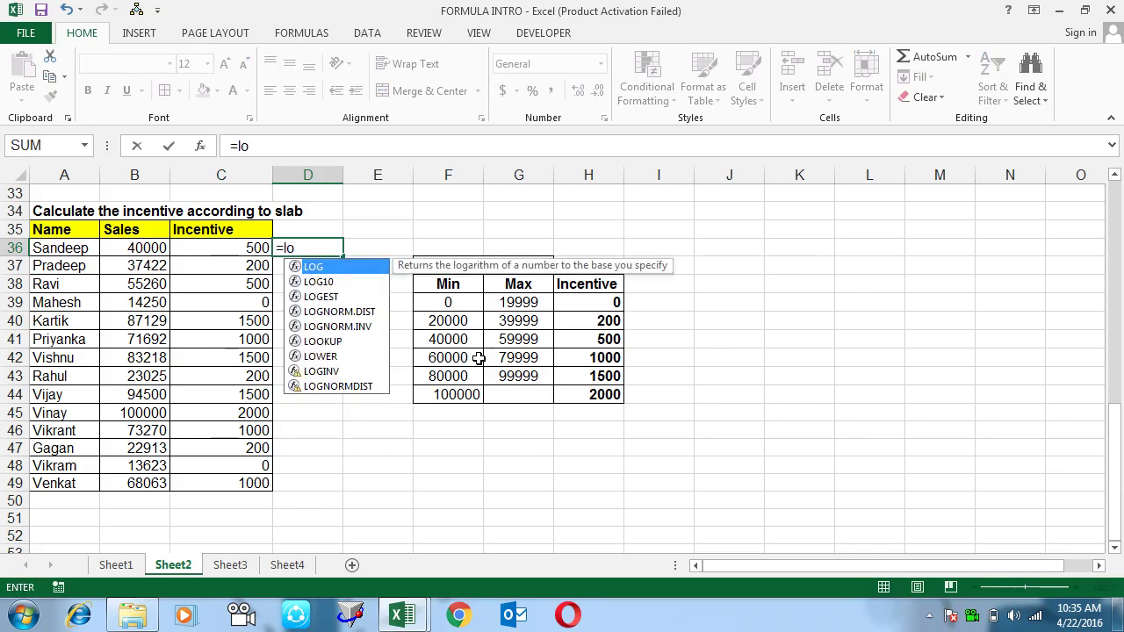
text(o)
key(Tab)
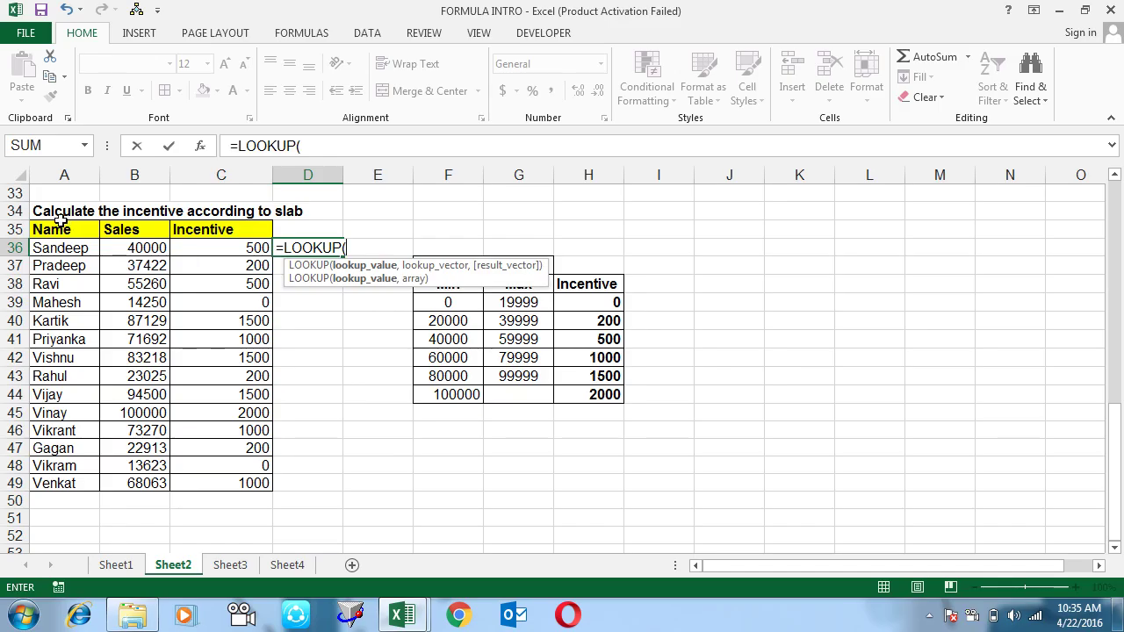
click(142, 246)
text(,)
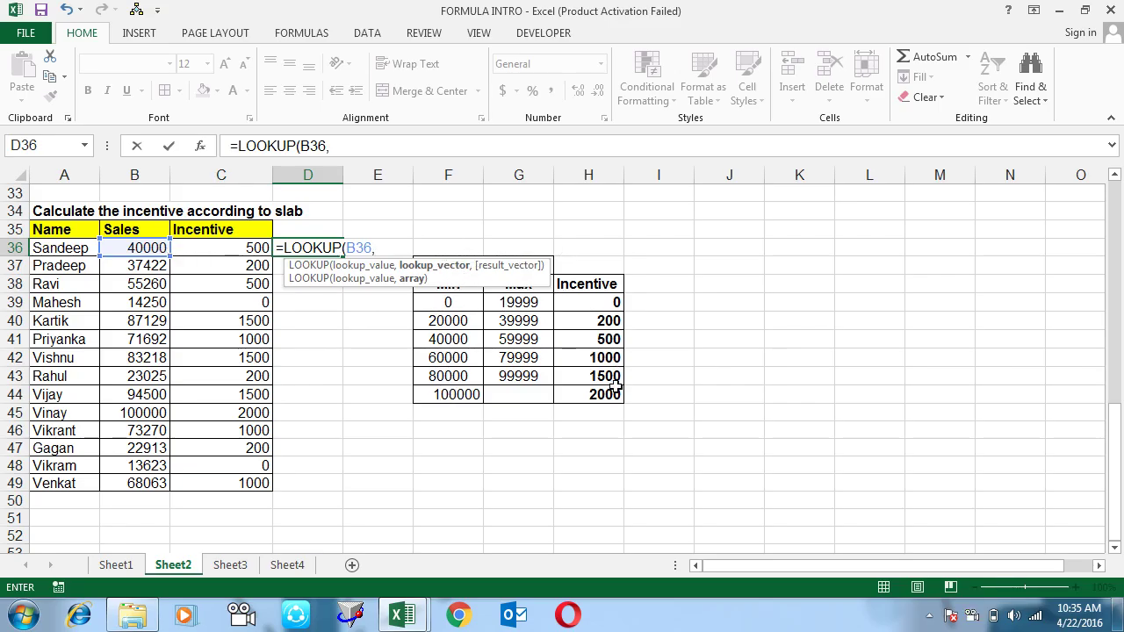
drag(469, 394, 459, 301)
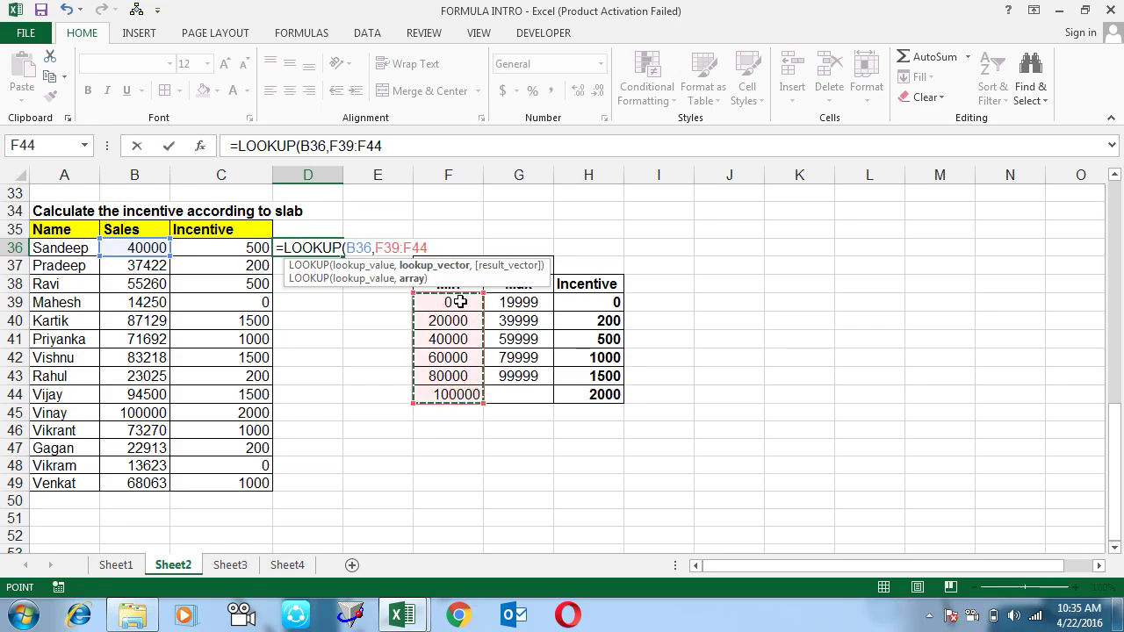
key(F4)
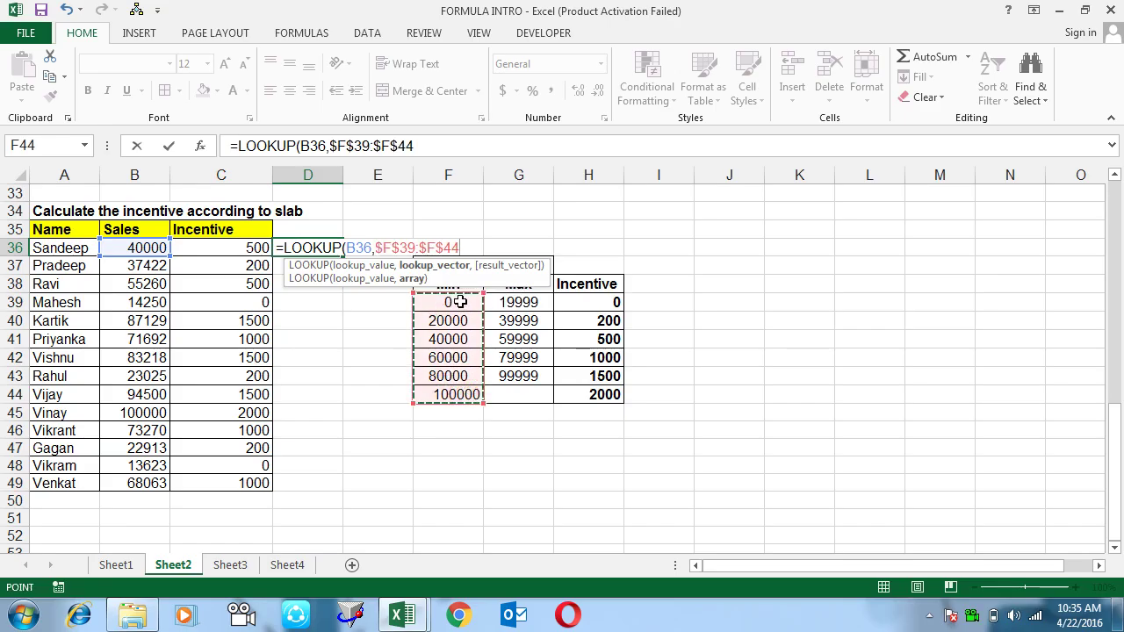
text(,)
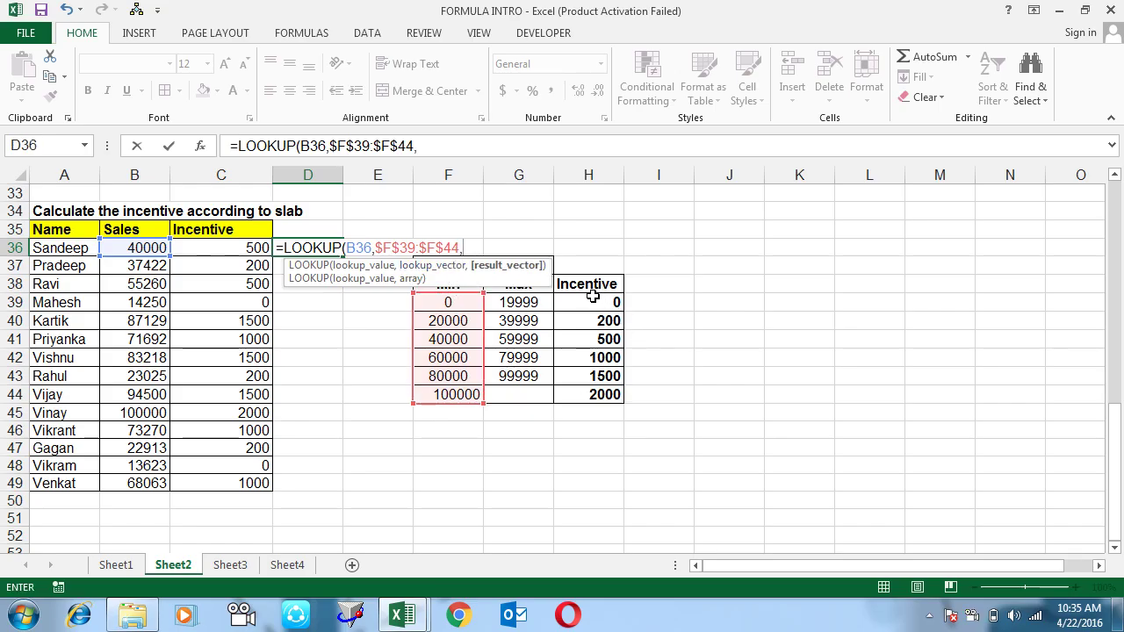
drag(592, 297, 586, 396)
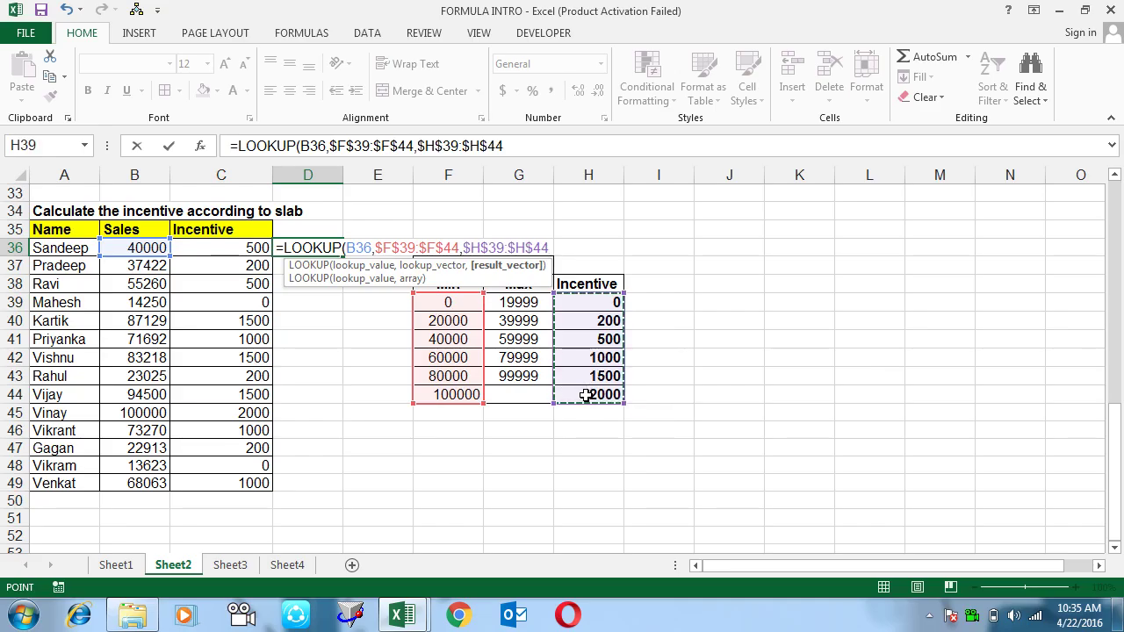
text())
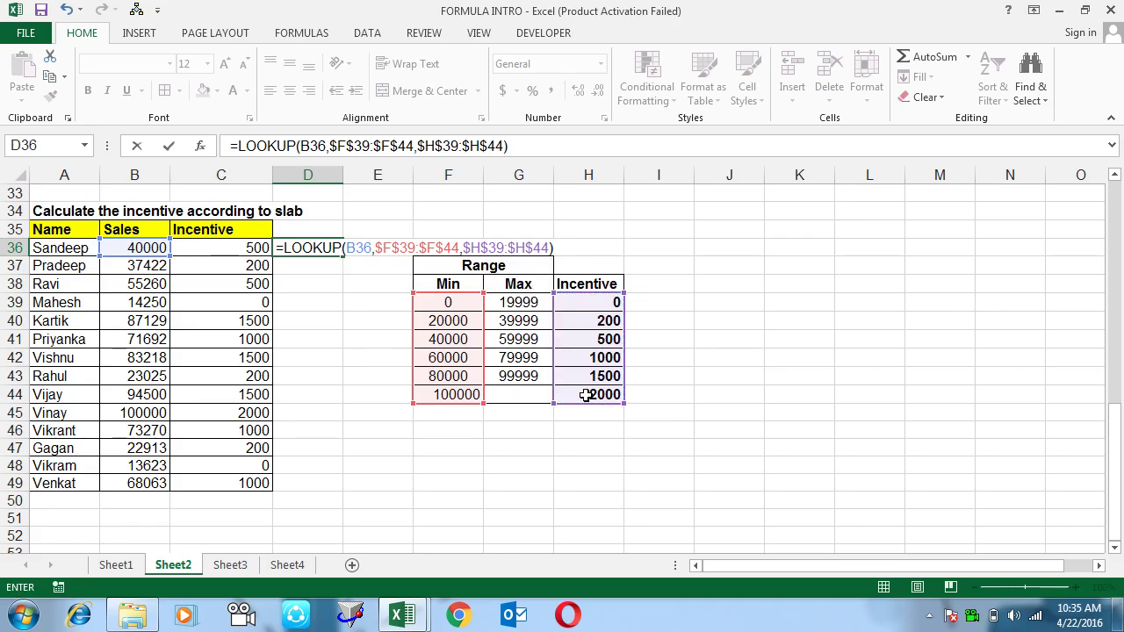
key(Return)
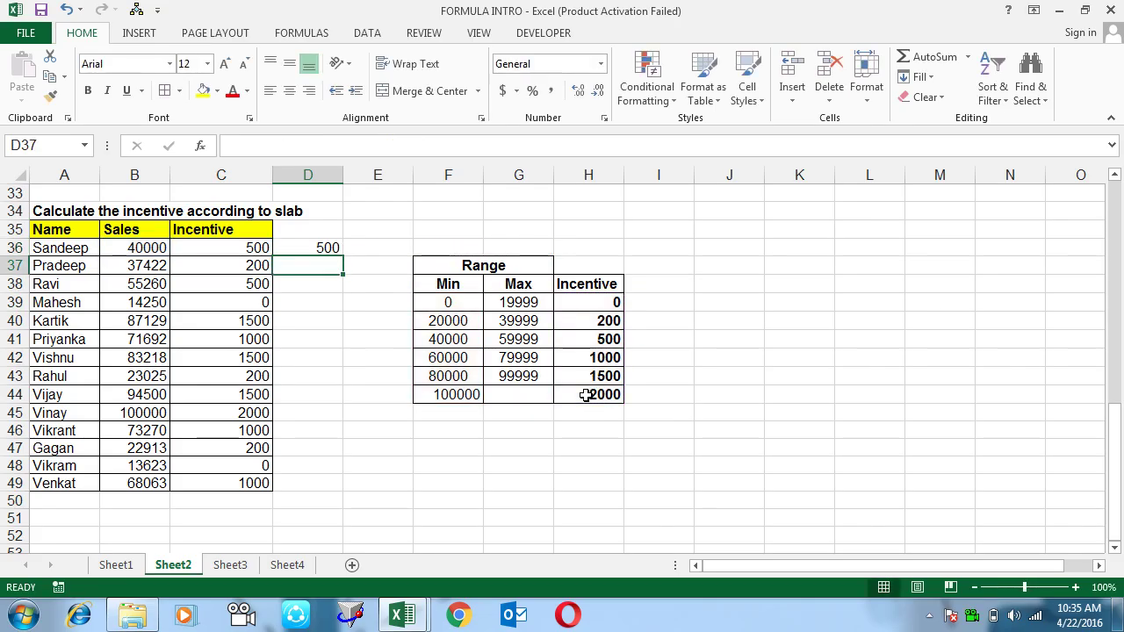
Copy the D36 LOOKUP formula down through D49
key(Up)
key(ctrl+c)
key(Left)
key(ctrl+shift+Down)
key(Right)
key(Left)
key(ctrl+Down)
key(Right)
key(ctrl+shift+Up)
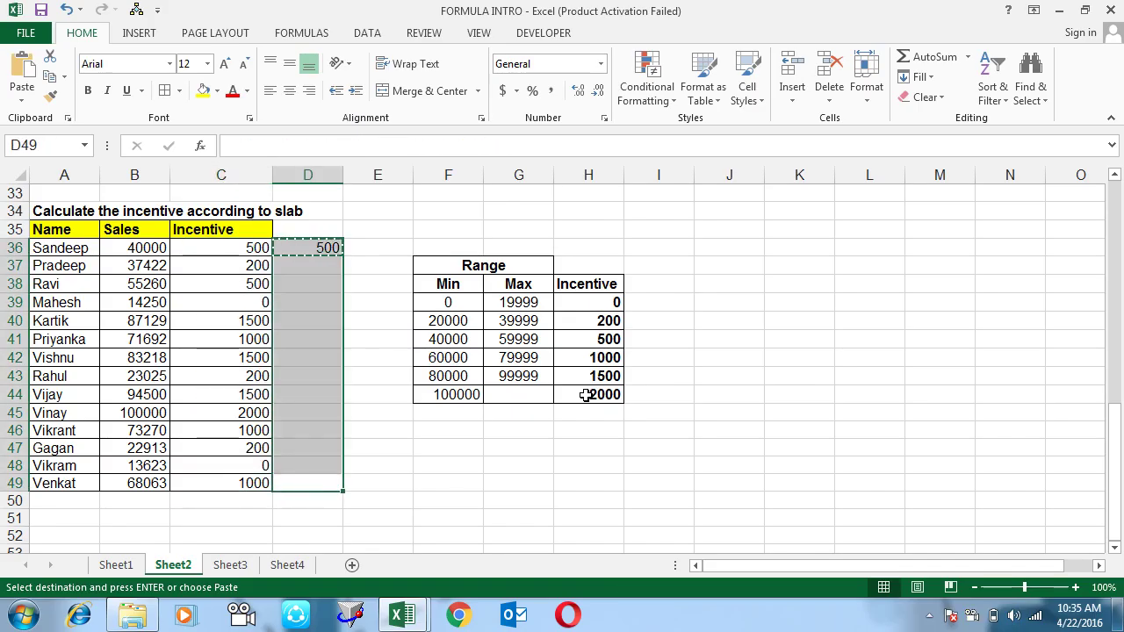
key(ctrl+v)
key(Escape)
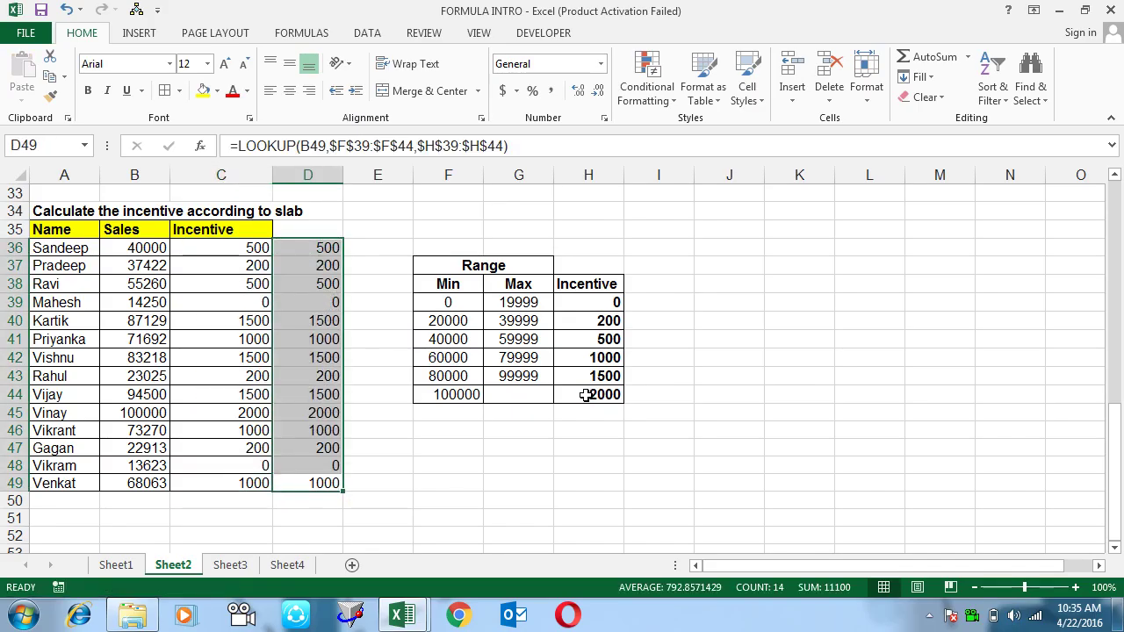
Compare the LOOKUP formula in D46 with the VLOOKUP formula in C46
key(Down)
key(Up)
key(Up)
key(Up)
key(Up)
key(F2)
key(Escape)
key(Left)
key(F2)
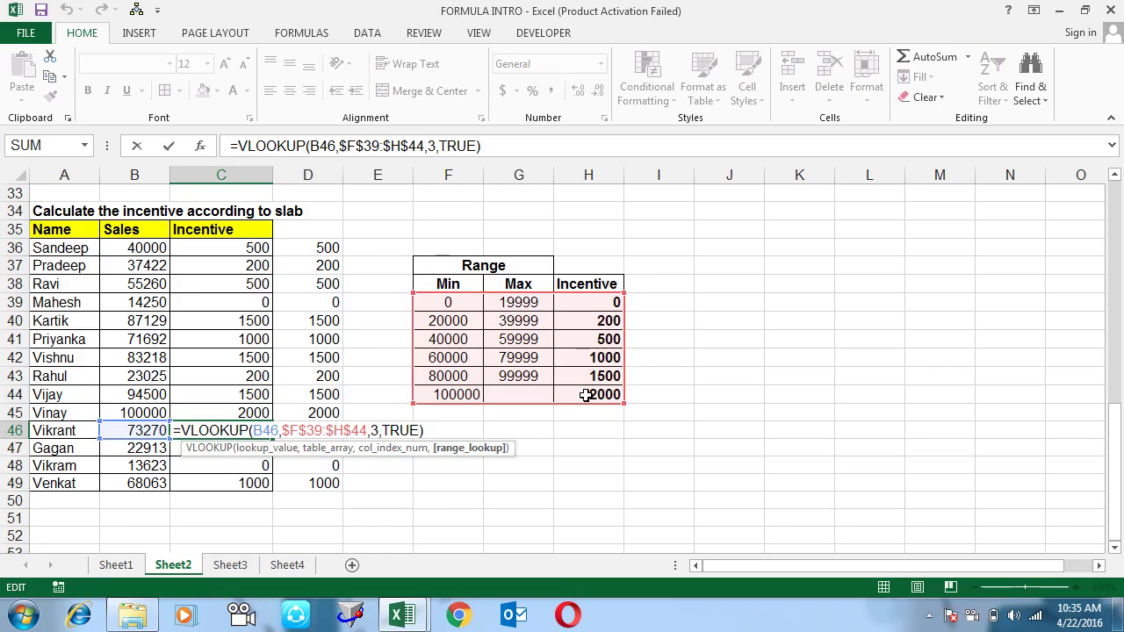
key(Escape)
key(Right)
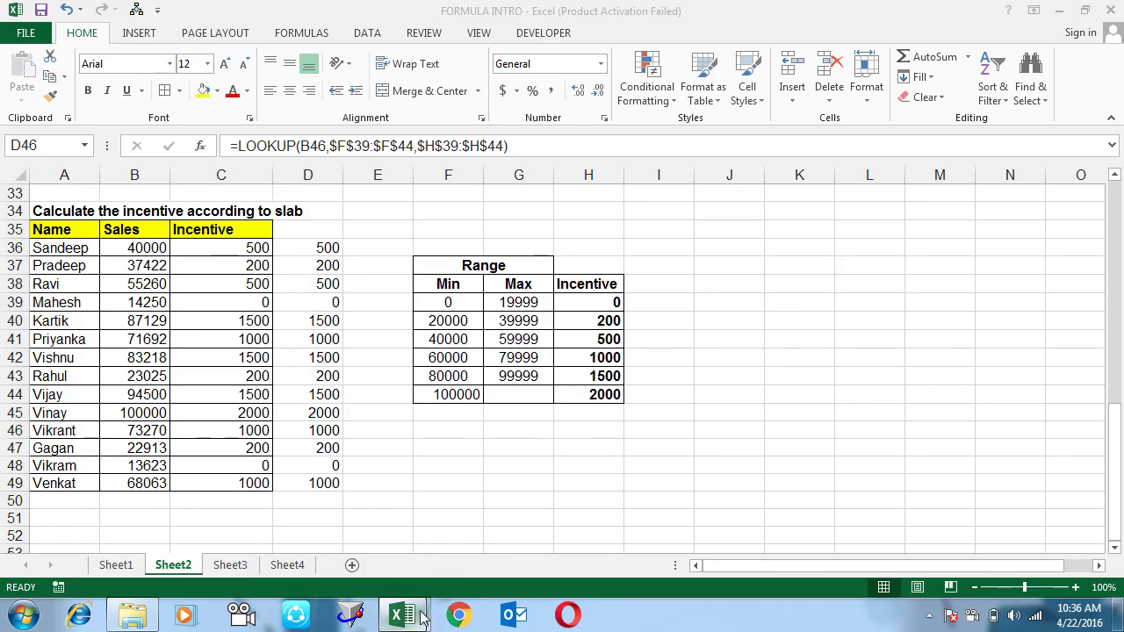
mouse_move(402, 616)
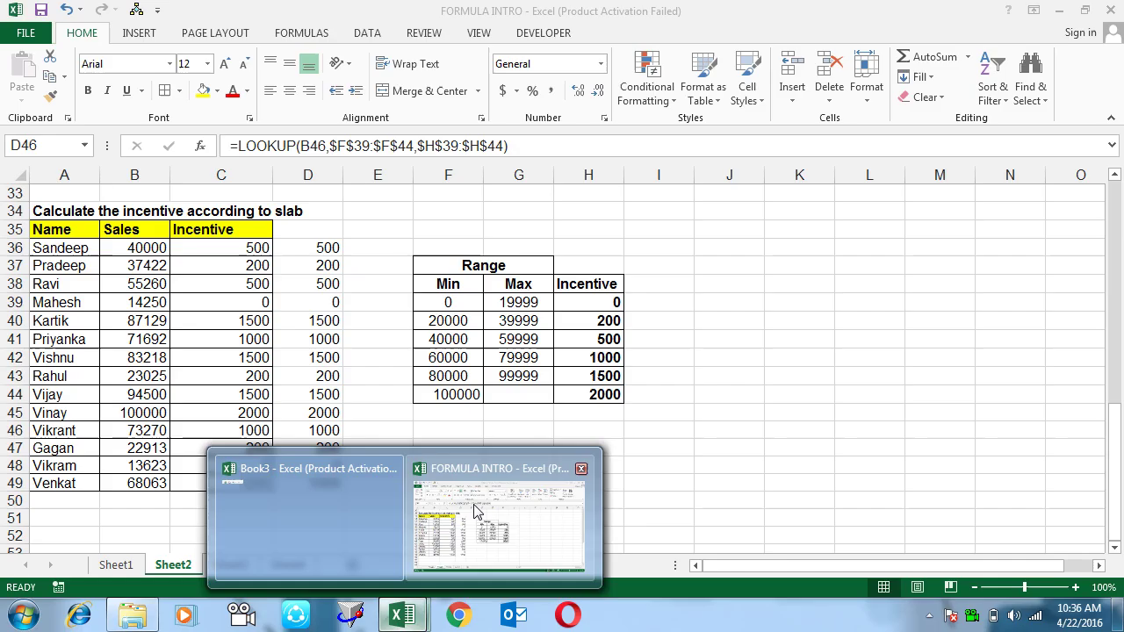
Start closing Book3 but cancel, keeping it open
click(478, 505)
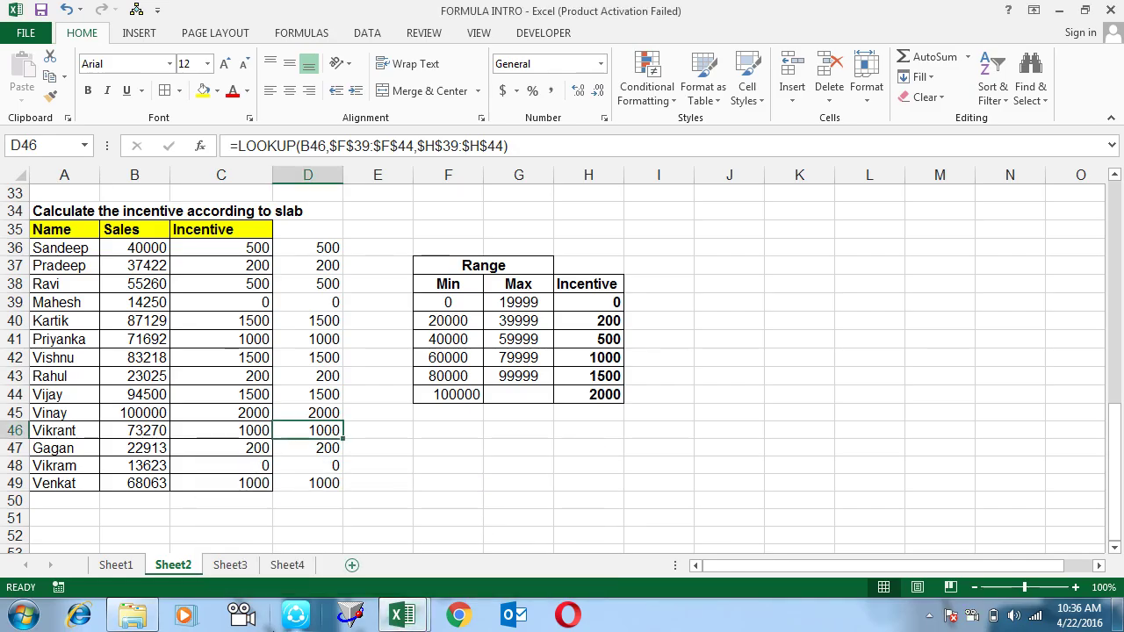
click(403, 615)
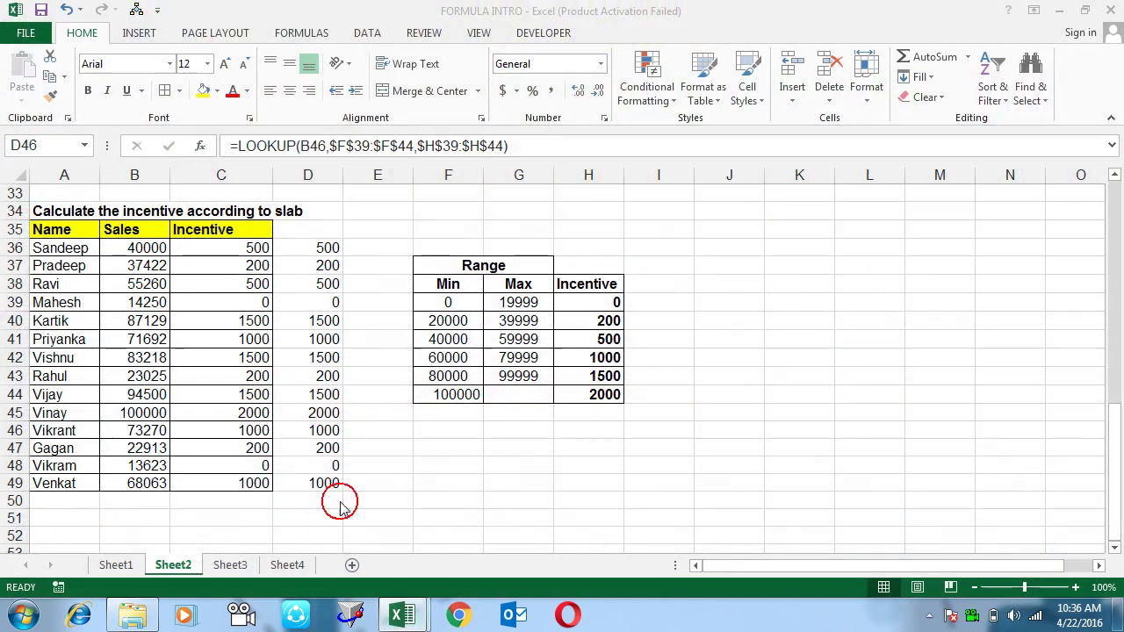
click(1116, 9)
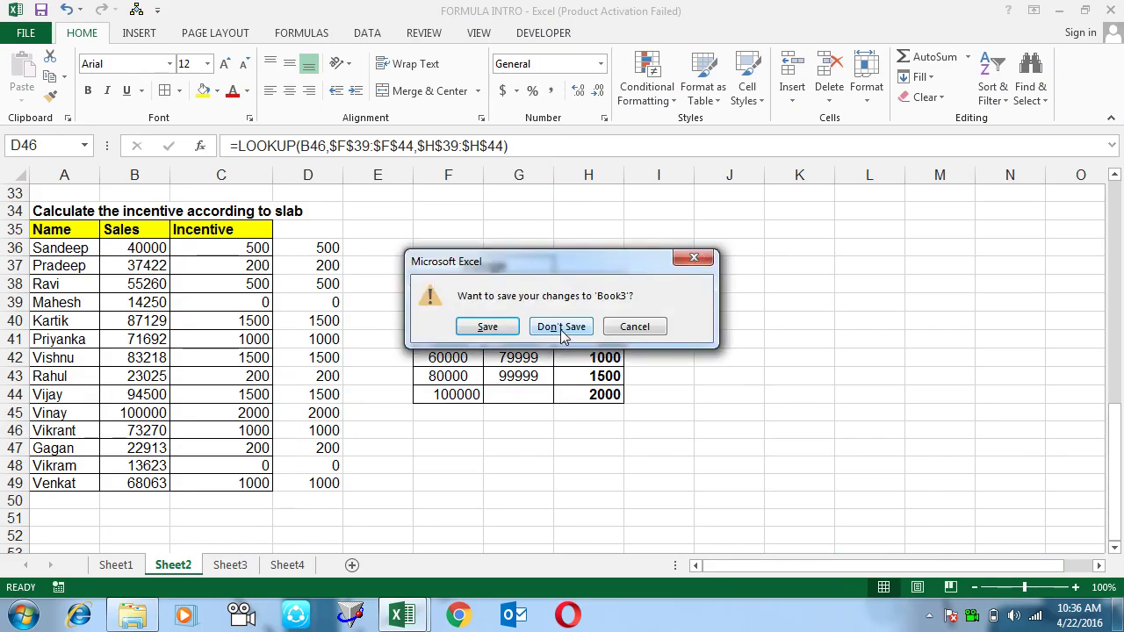
click(636, 327)
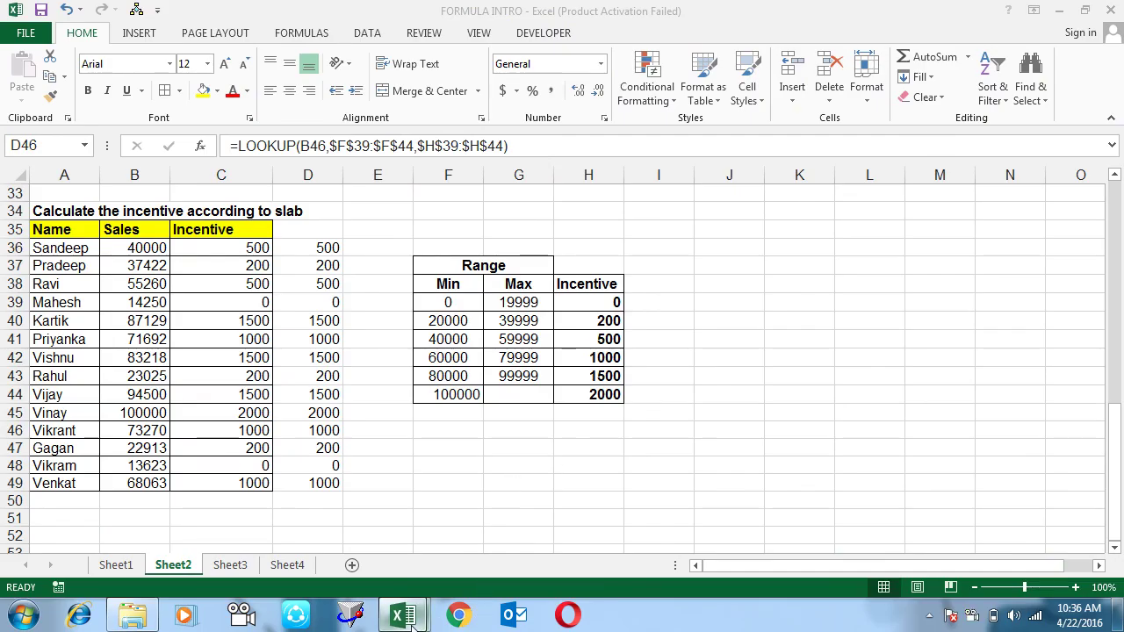
Close the FORMULA INTRO workbook without saving its changes
mouse_move(403, 615)
click(455, 546)
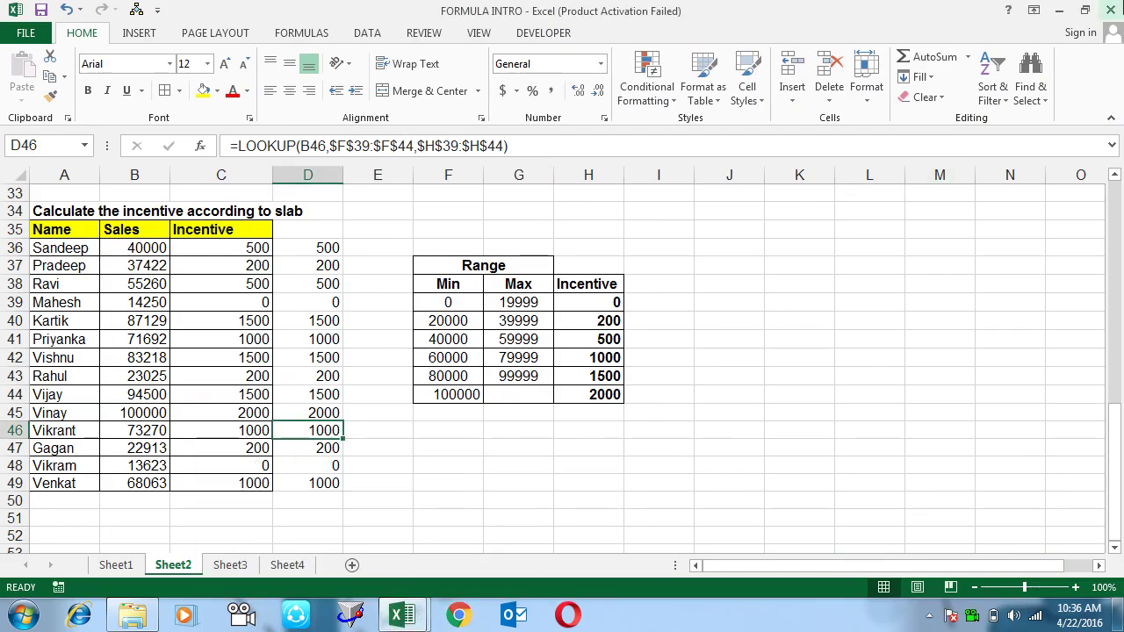
click(1110, 11)
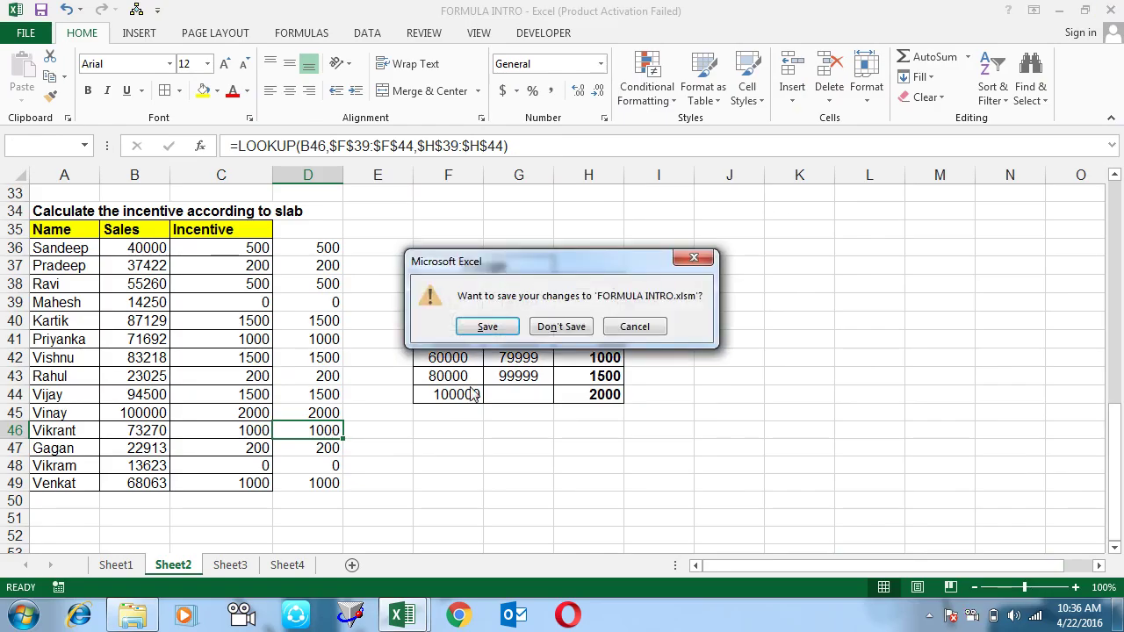
click(569, 331)
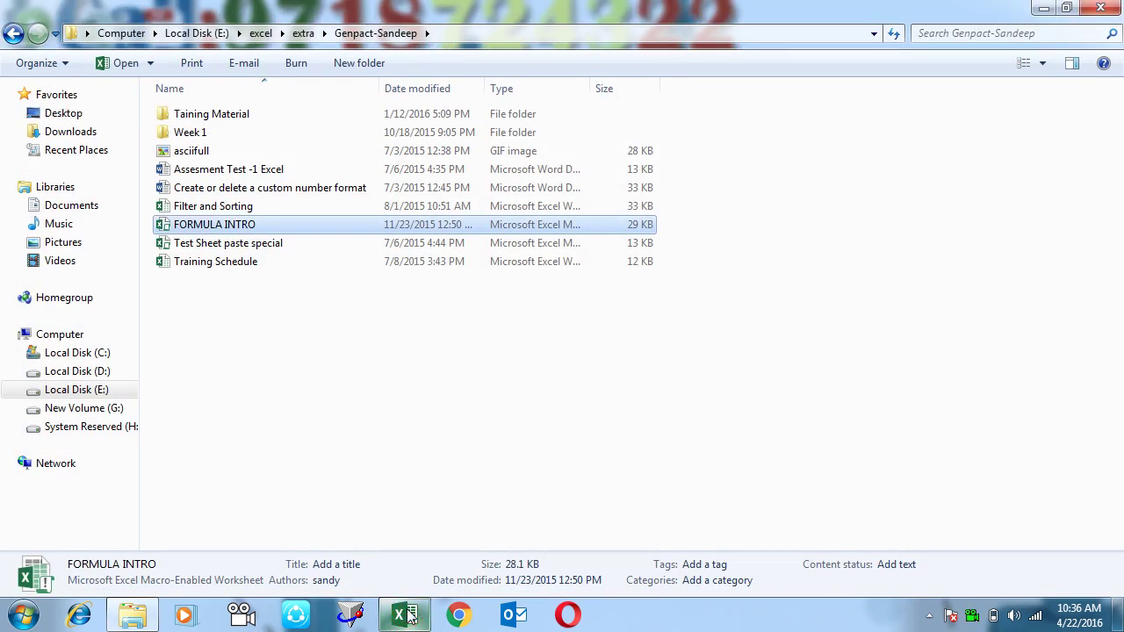
Minimize the Explorer window and bring Book3 back from the taskbar
click(1044, 8)
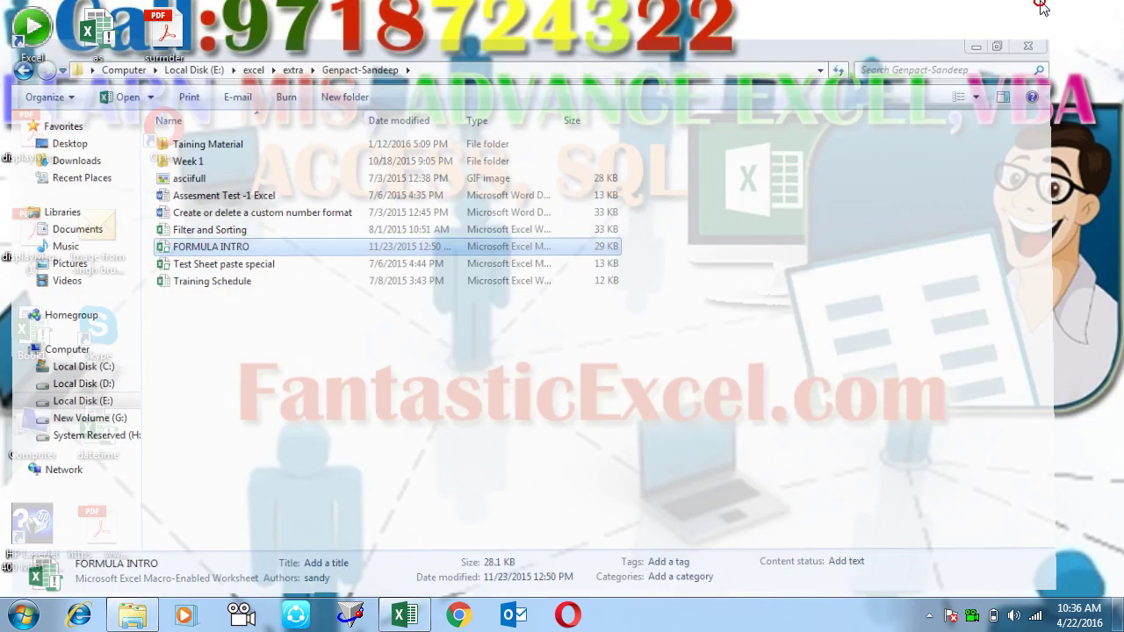
click(405, 615)
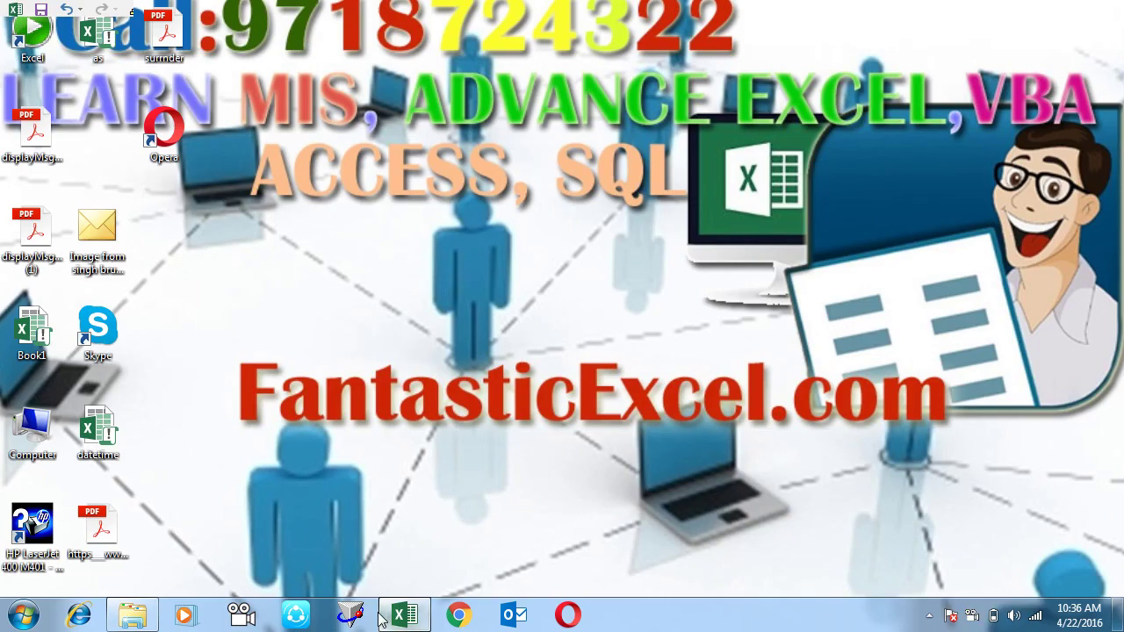
click(418, 619)
click(415, 615)
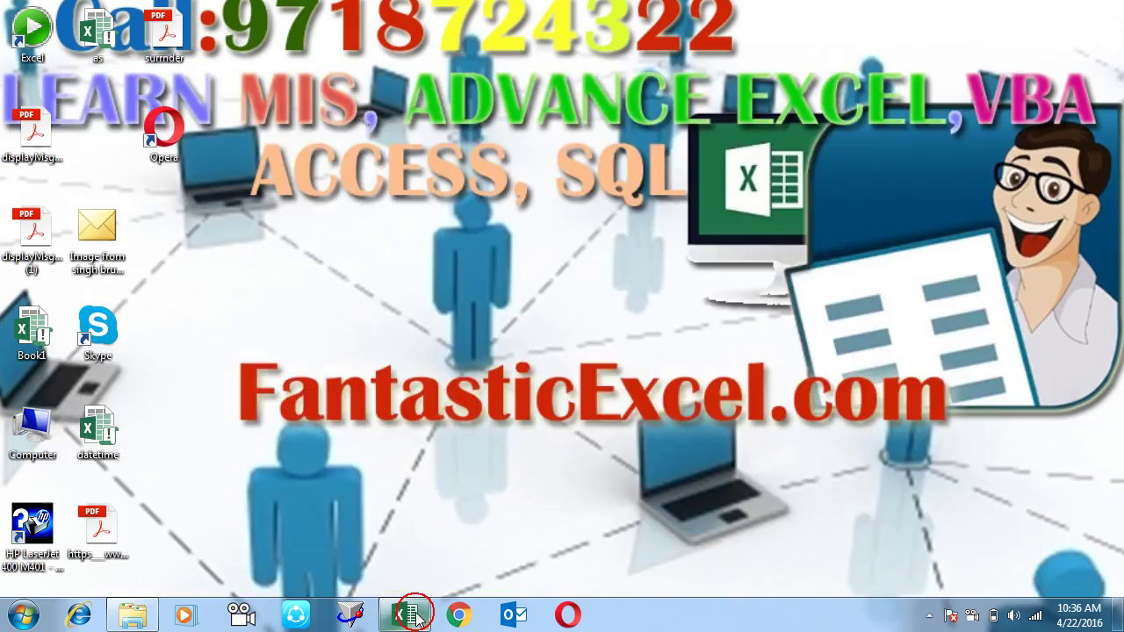
Delete the transposed marks table in B14:L18
click(415, 616)
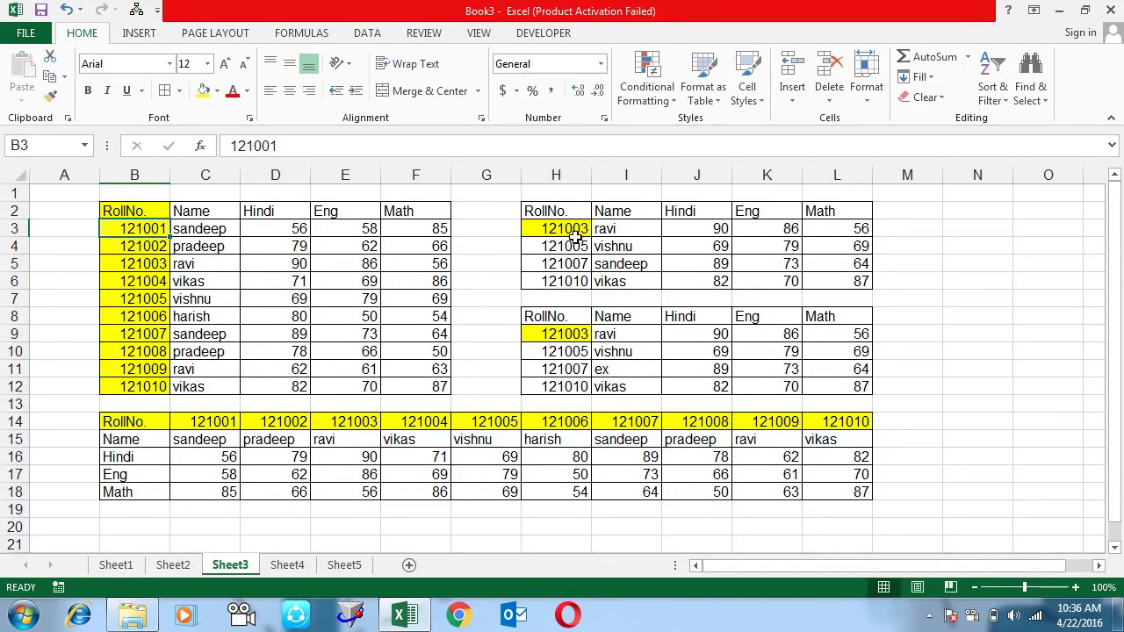
click(578, 256)
key(Down)
key(Up)
key(Up)
key(Up)
key(Up)
key(Down)
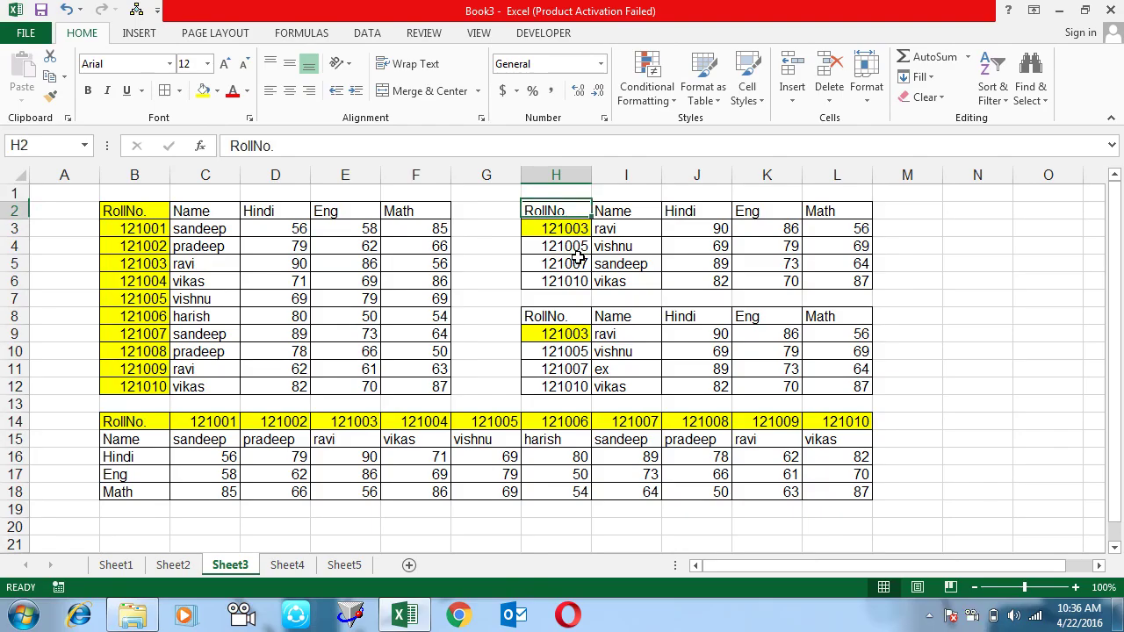
key(Down)
key(Down)
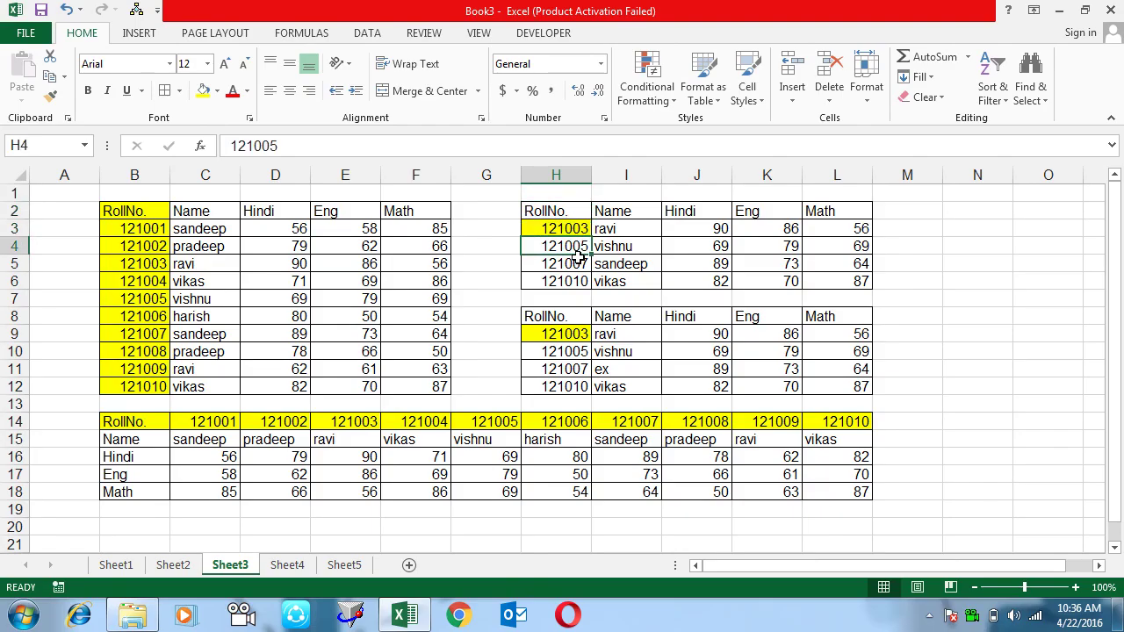
key(Down)
key(Down)
key(Down)
key(Down)
key(Down)
key(Down)
key(Down)
key(Down)
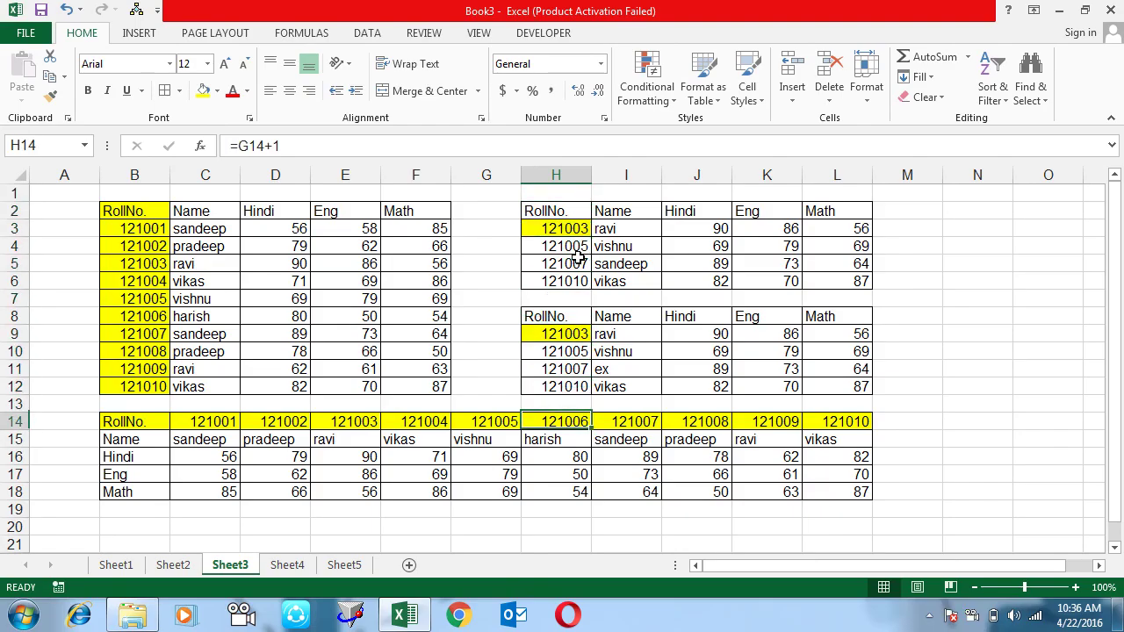
key(Left)
key(Left)
key(ctrl+Left)
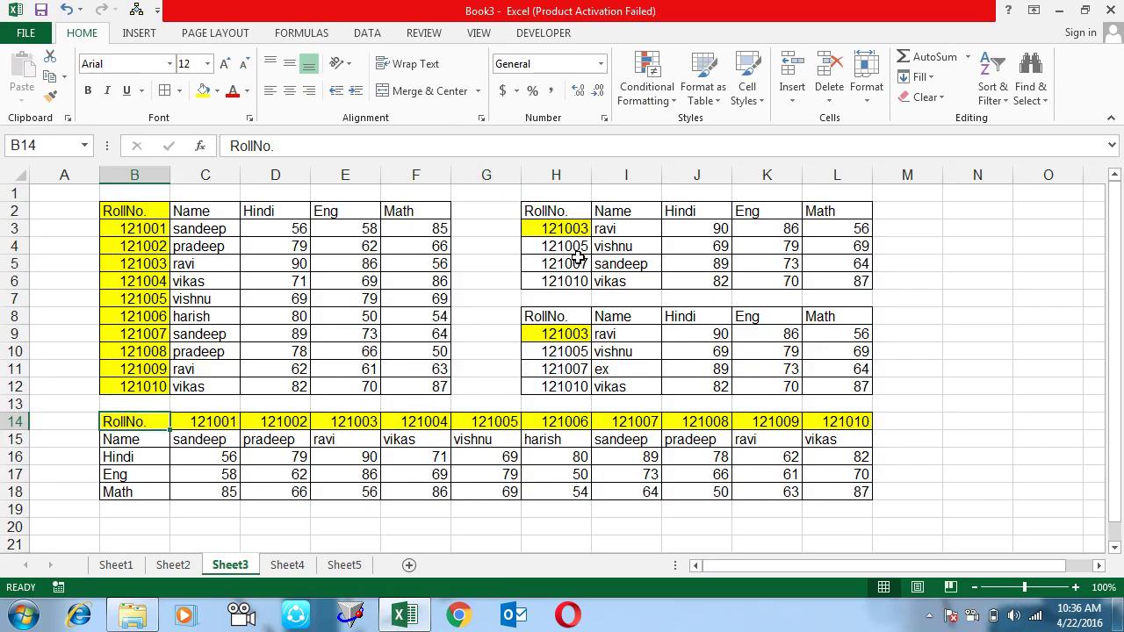
key(ctrl+shift+Right)
key(ctrl+shift+Down)
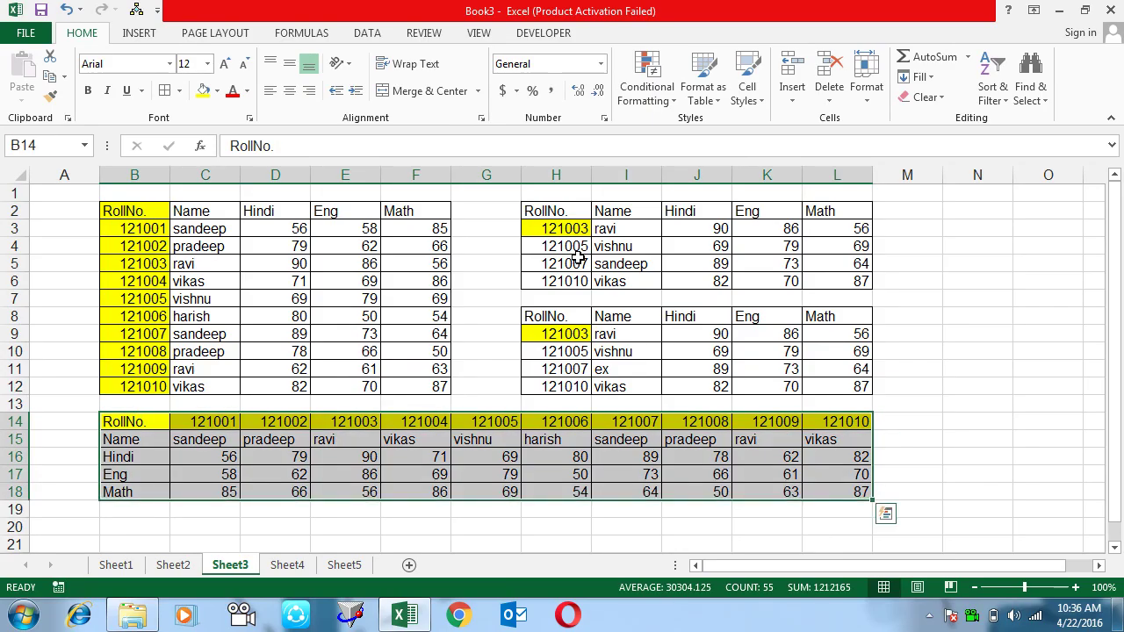
key(Delete)
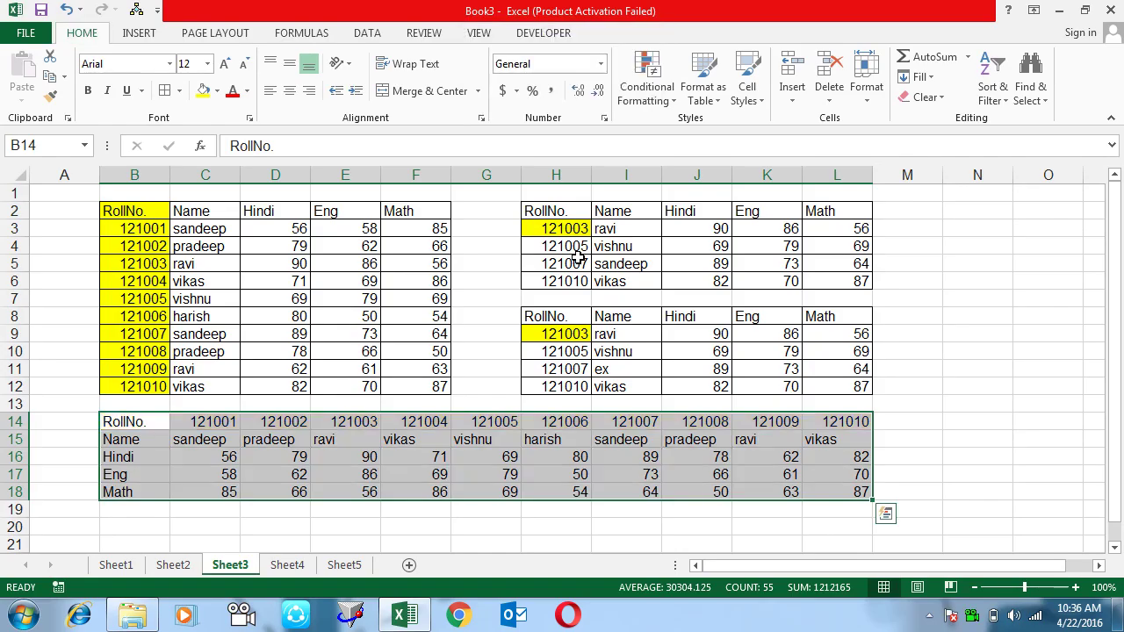
Select the second lookup table H8:L12 and begin clearing it with Alt+E
key(Up)
key(Up)
key(Right)
key(Right)
key(Right)
key(Right)
key(Right)
key(Right)
key(Right)
key(Up)
key(Up)
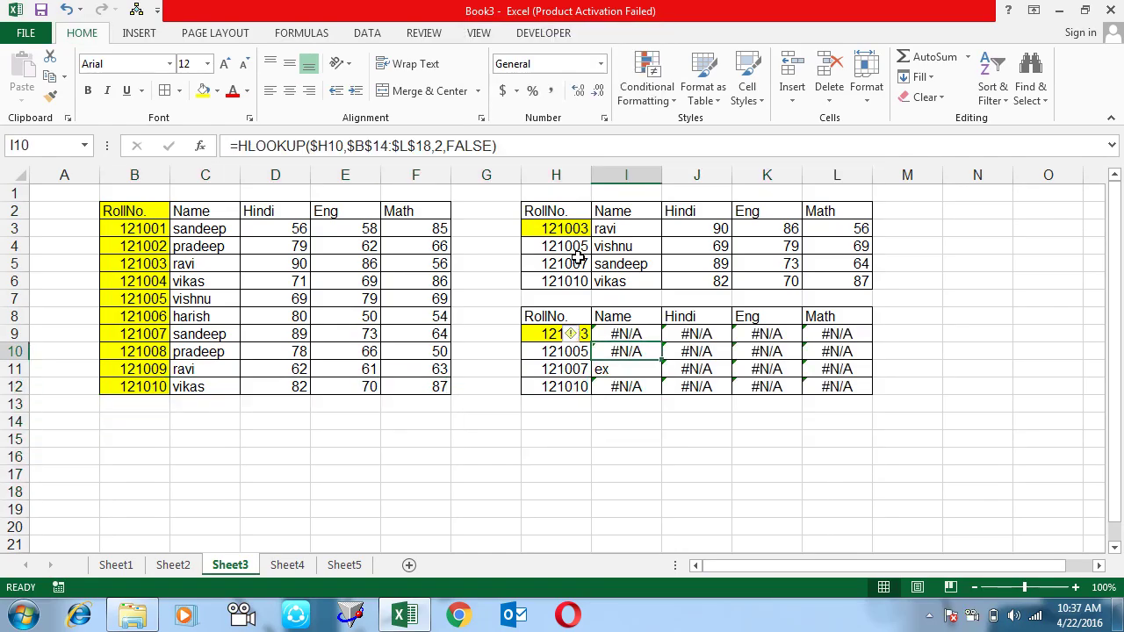
key(Up)
key(Up)
key(Up)
key(Up)
key(Left)
key(Left)
key(Right)
key(Up)
key(Up)
key(Up)
key(Down)
key(Down)
key(Down)
key(Down)
key(Down)
key(Down)
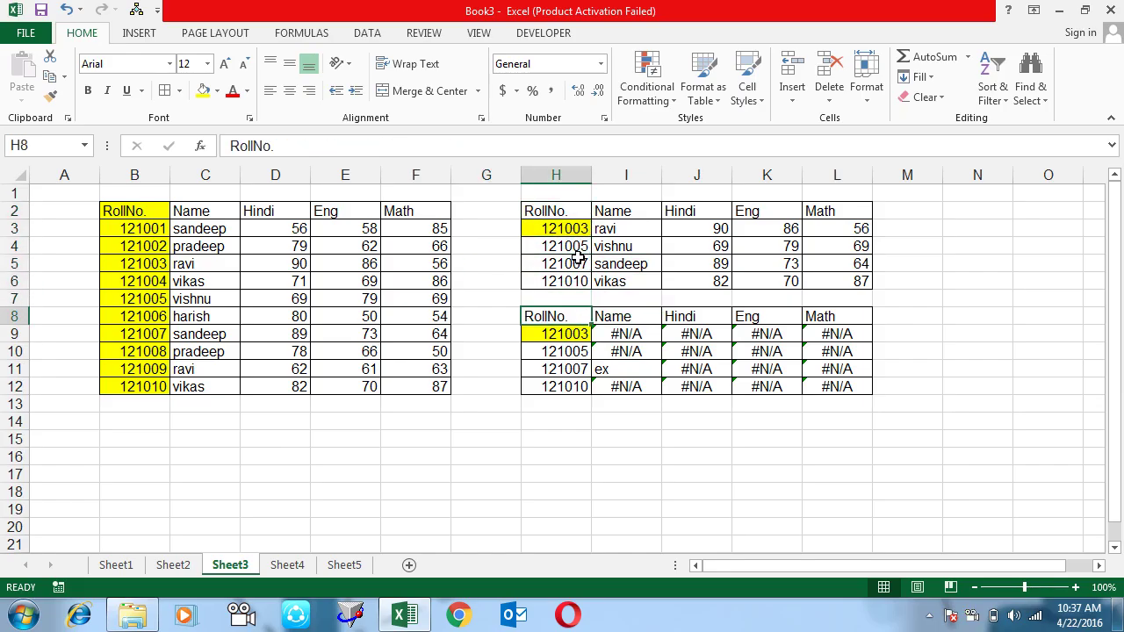
key(ctrl+shift+Right)
key(ctrl+shift+Down)
key(alt+e)
Finish clearing H8:L12, then select the source rows from roll 121005 down
key(a)
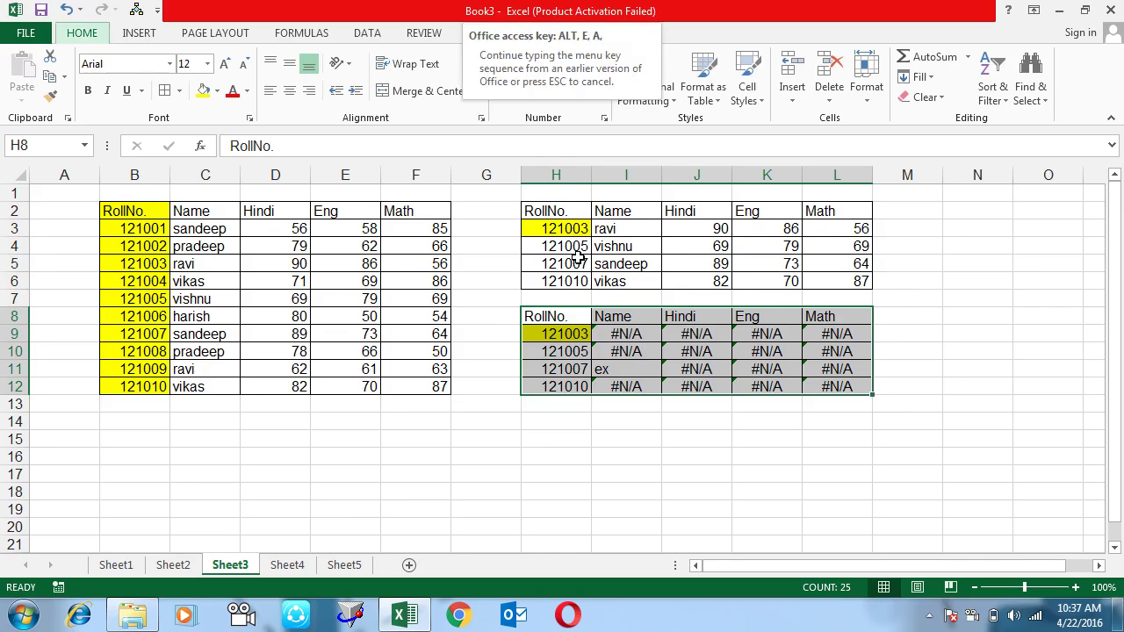
key(a)
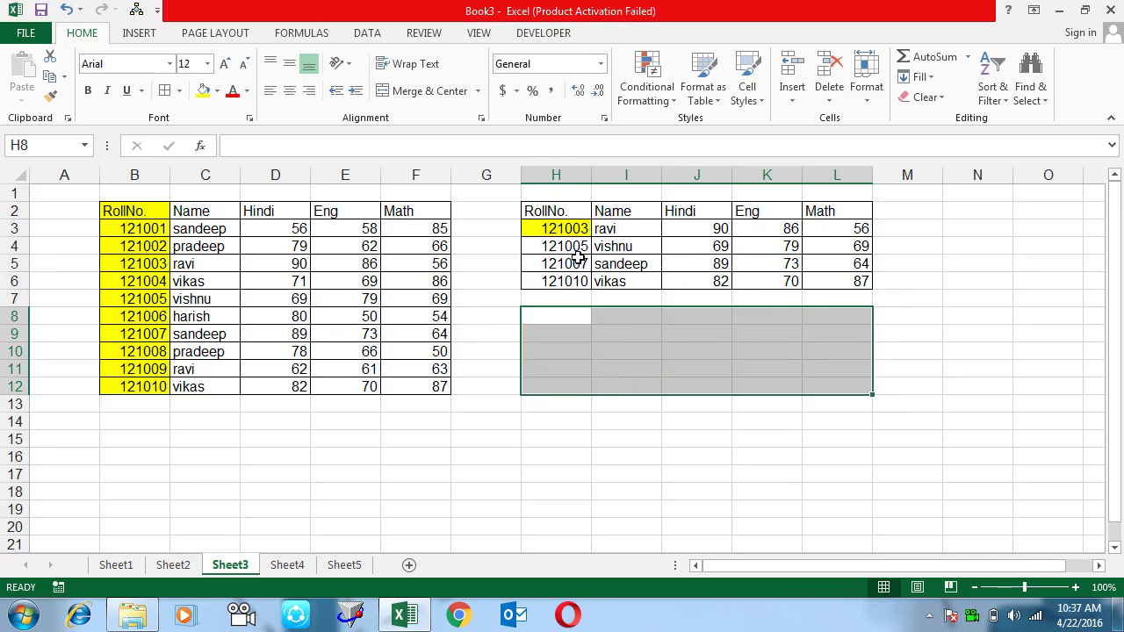
key(Left)
key(Left)
key(Left)
key(Left)
key(Left)
key(Left)
key(Up)
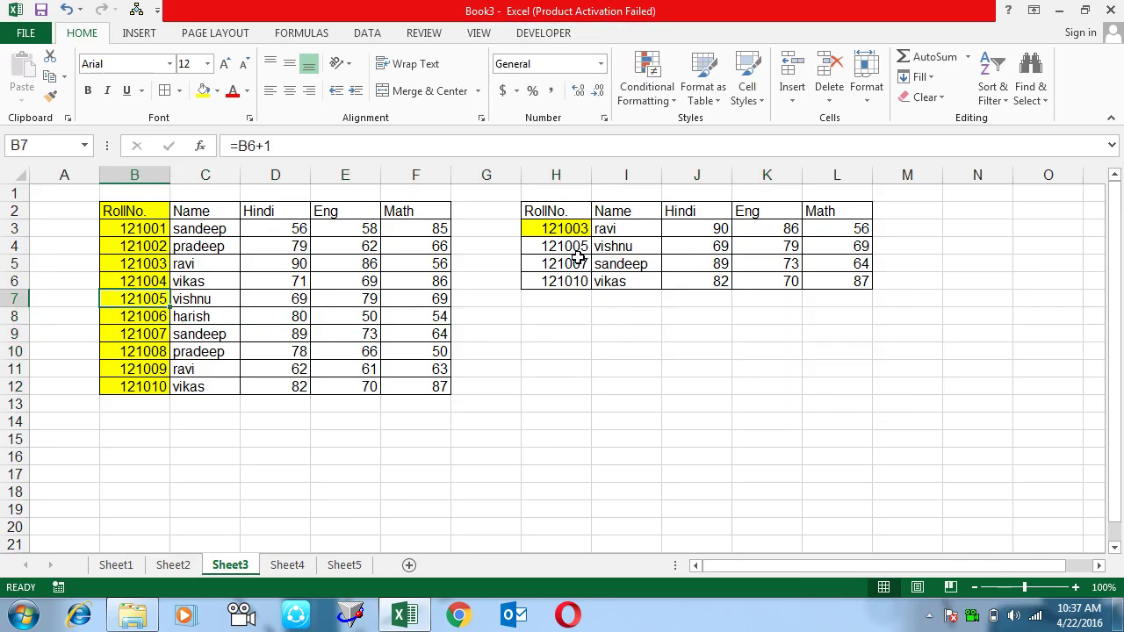
key(ctrl+shift+Right)
key(ctrl+shift+Down)
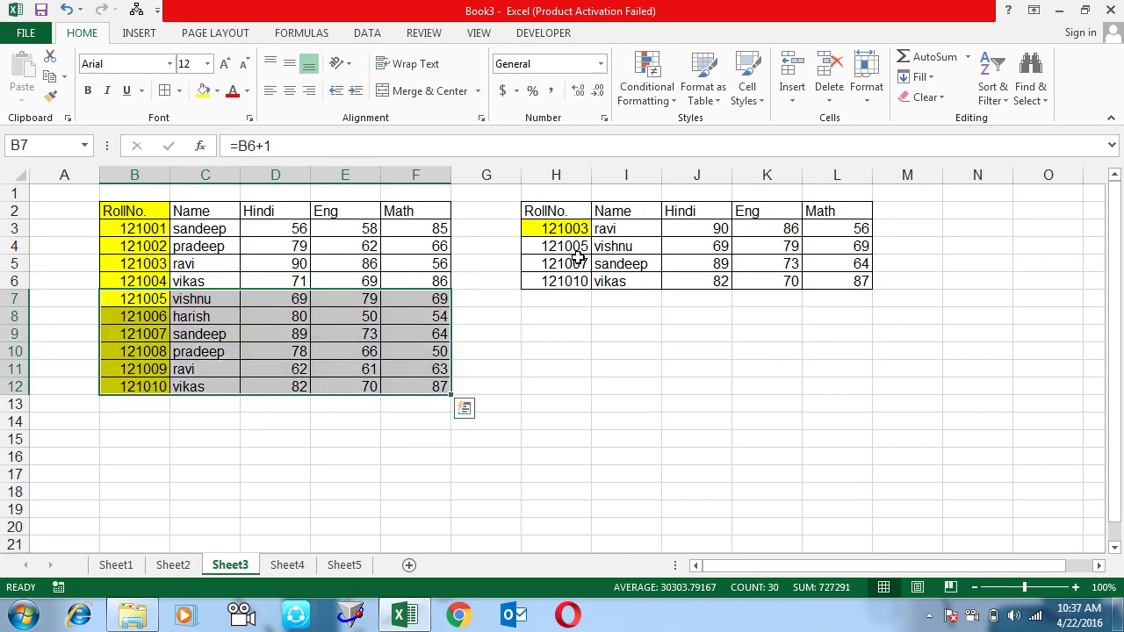
key(ctrl+q)
key(Escape)
Move source rows 121006–121010 (B8:F12) into a separate table at H10:L14
key(shift+Down)
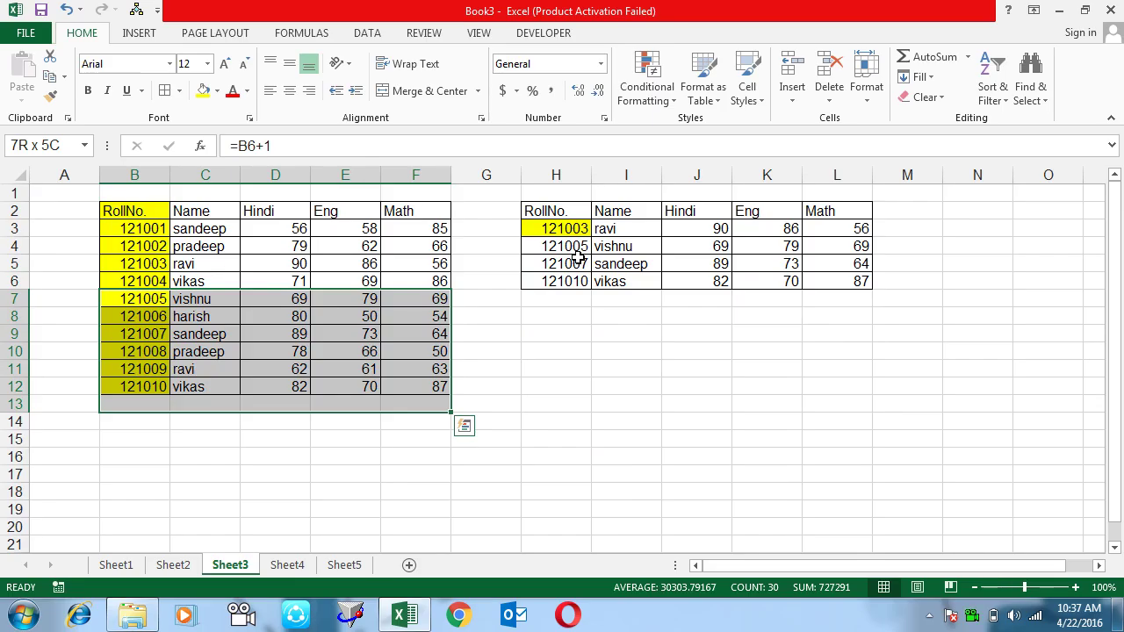
key(Up)
key(Down)
key(Down)
key(ctrl+shift+Right)
key(ctrl+shift+Down)
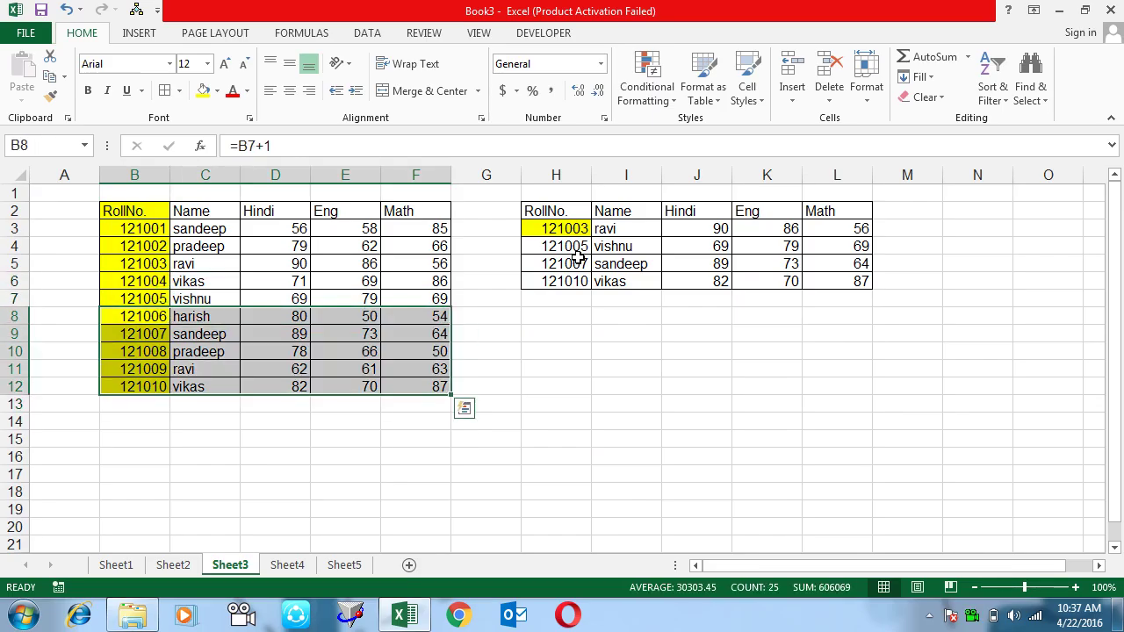
key(ctrl+c)
key(Right)
key(Right)
key(Right)
key(Right)
key(Right)
key(Right)
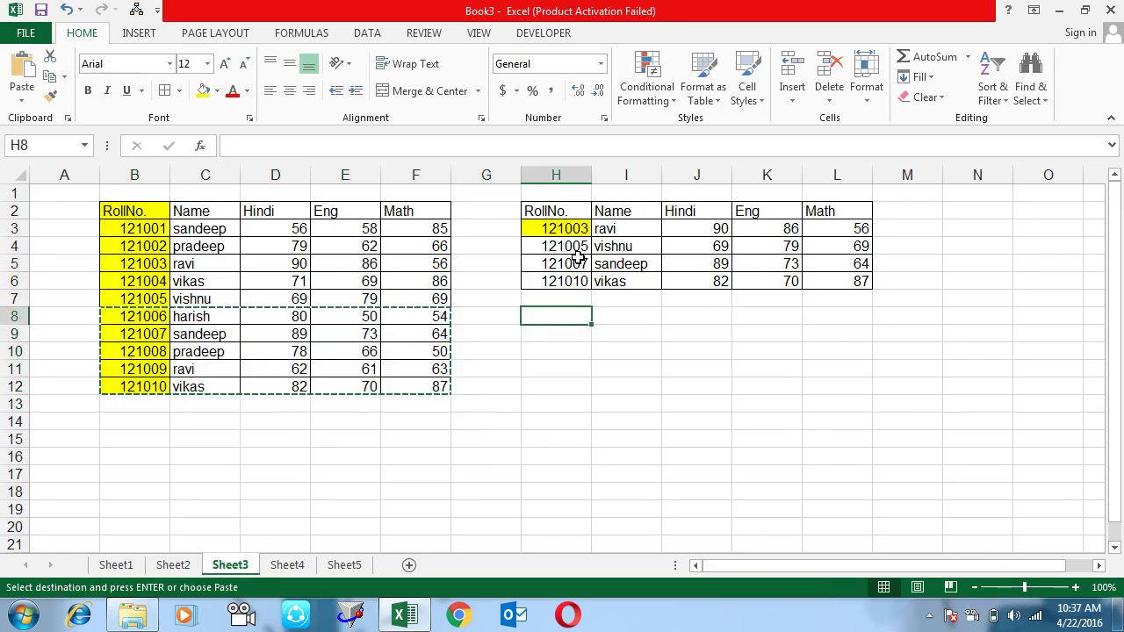
key(Down)
key(Down)
key(ctrl+v)
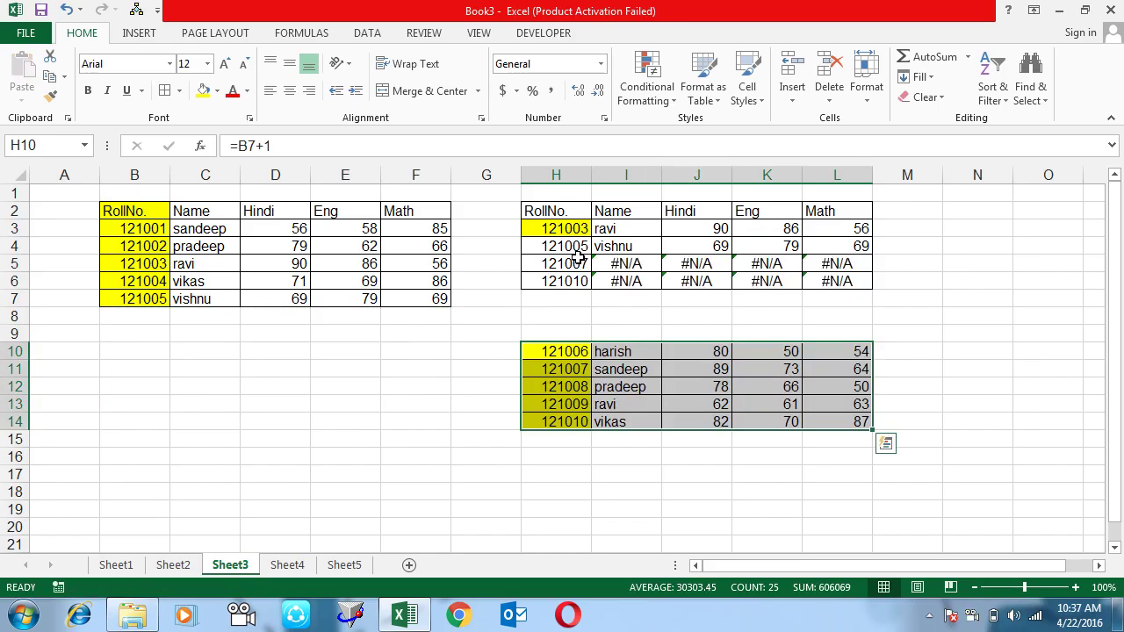
Review the lookup table, where 121007 and 121010 now show #N/A
key(Up)
key(Up)
key(Up)
key(Up)
key(Up)
key(Up)
key(Up)
key(Up)
key(Down)
key(Down)
key(Right)
key(Up)
Wrap the existing VLOOKUP in cell I3 inside an IFERROR function
key(Down)
key(Down)
key(Down)
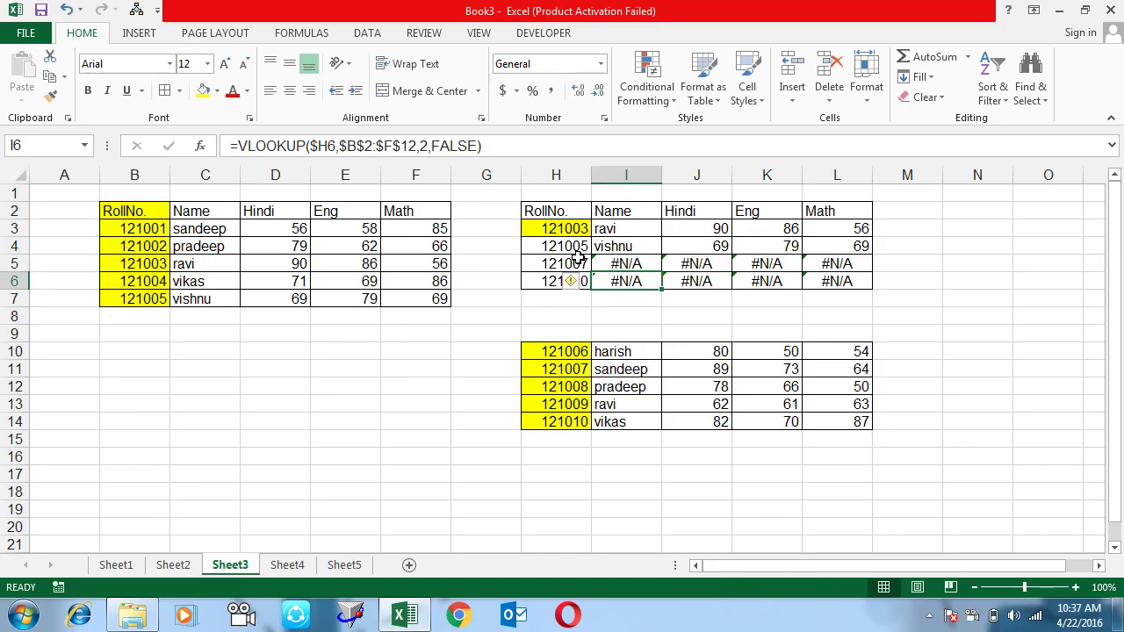
key(Up)
key(Up)
key(Up)
key(F2)
key(Left)
key(Left)
key(Left)
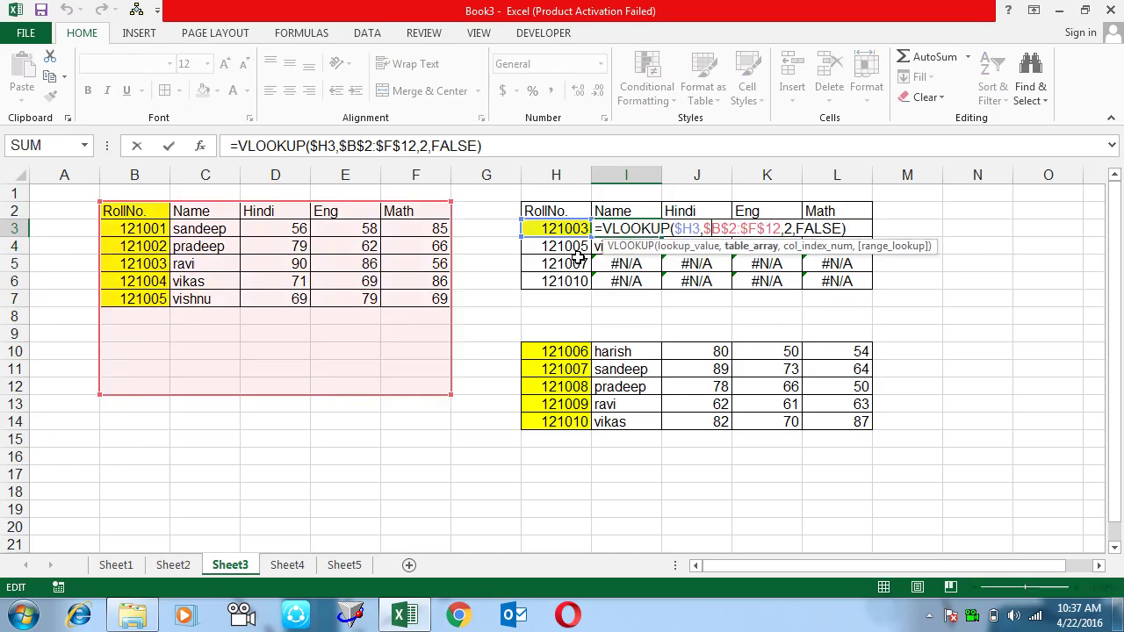
key(Left)
key(Left)
key(Left)
text(if)
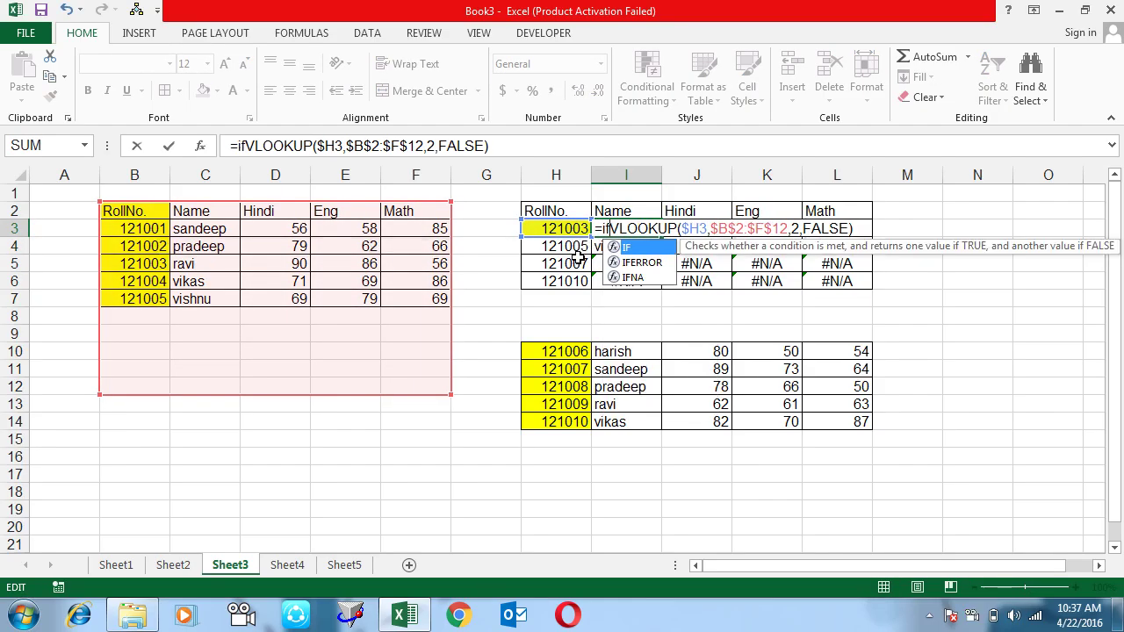
key(Down)
key(Tab)
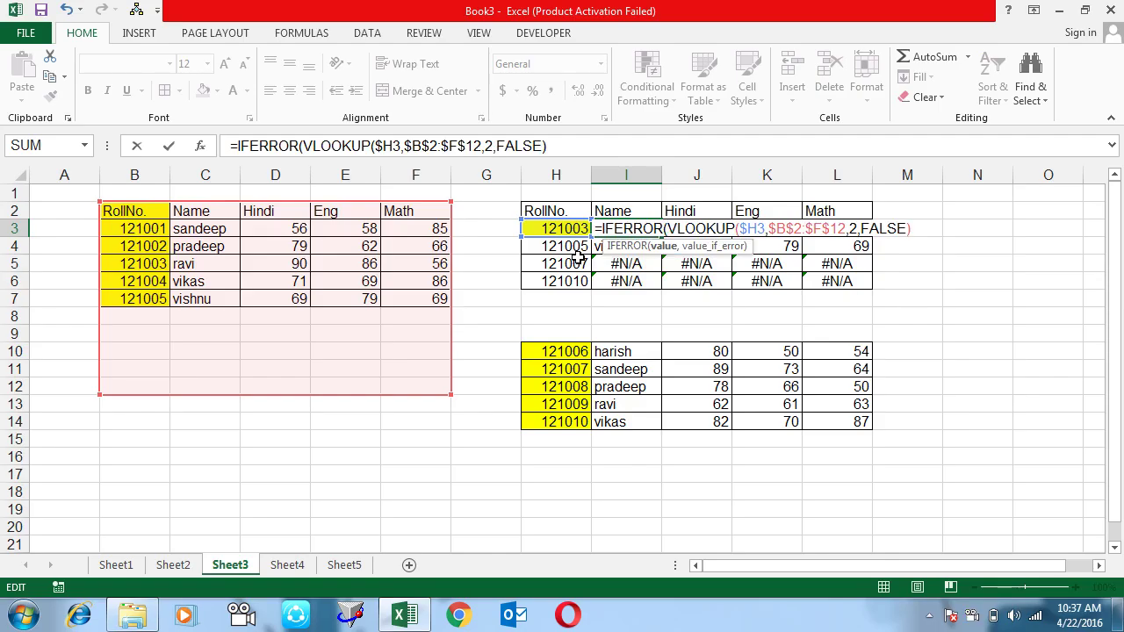
Add VLOOKUP($H3,$H$10:$L$14,2,0) as the IFERROR fallback in I3
click(665, 246)
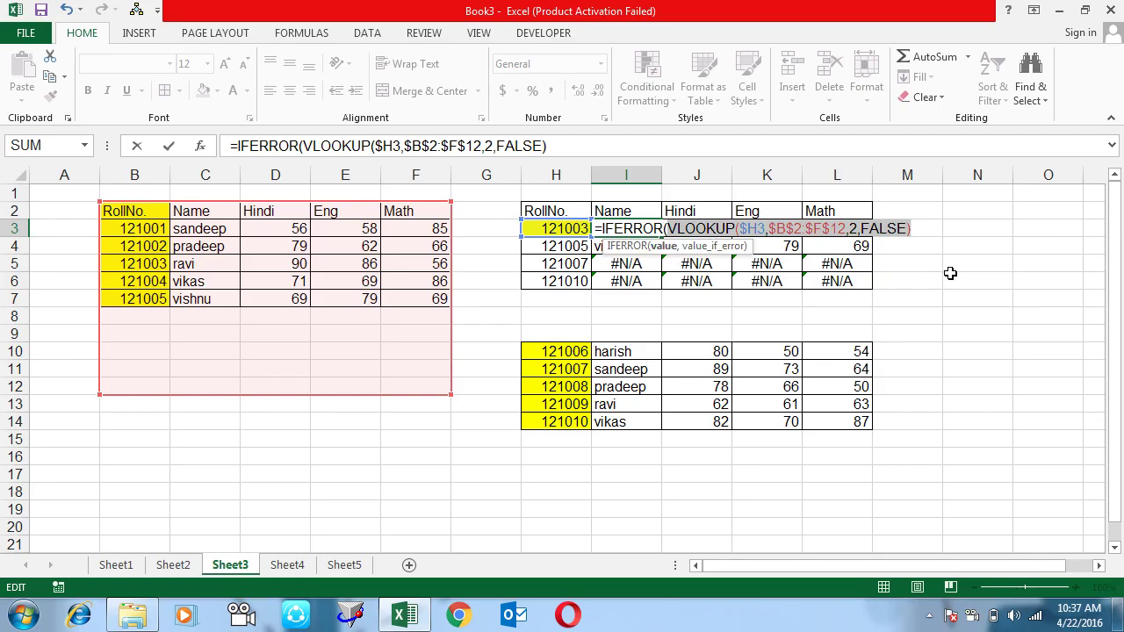
click(926, 233)
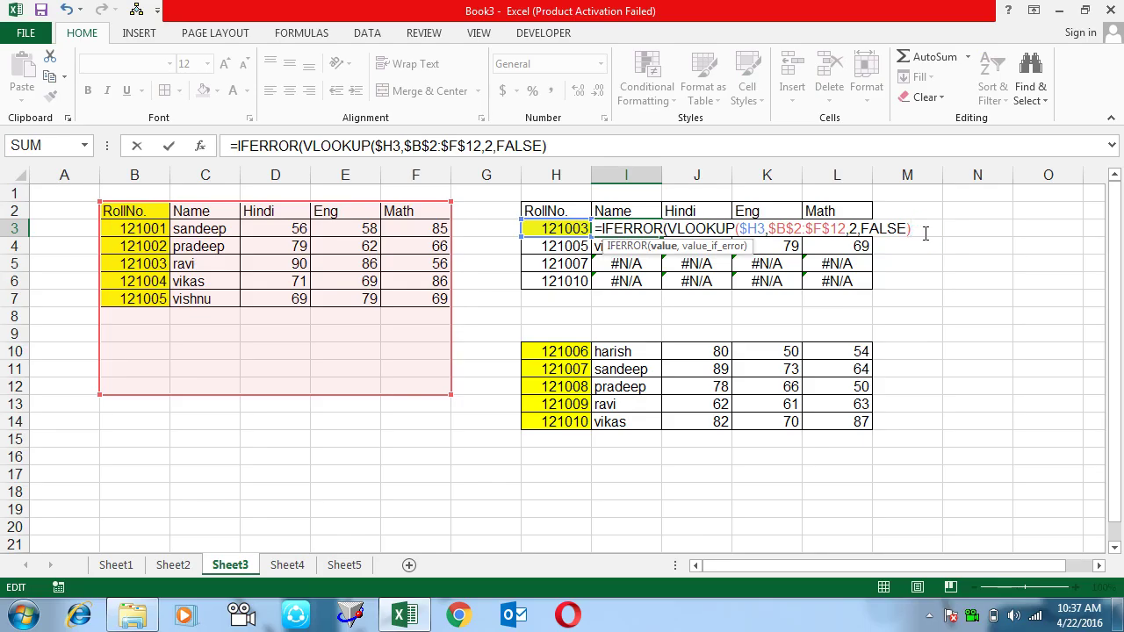
text(,v)
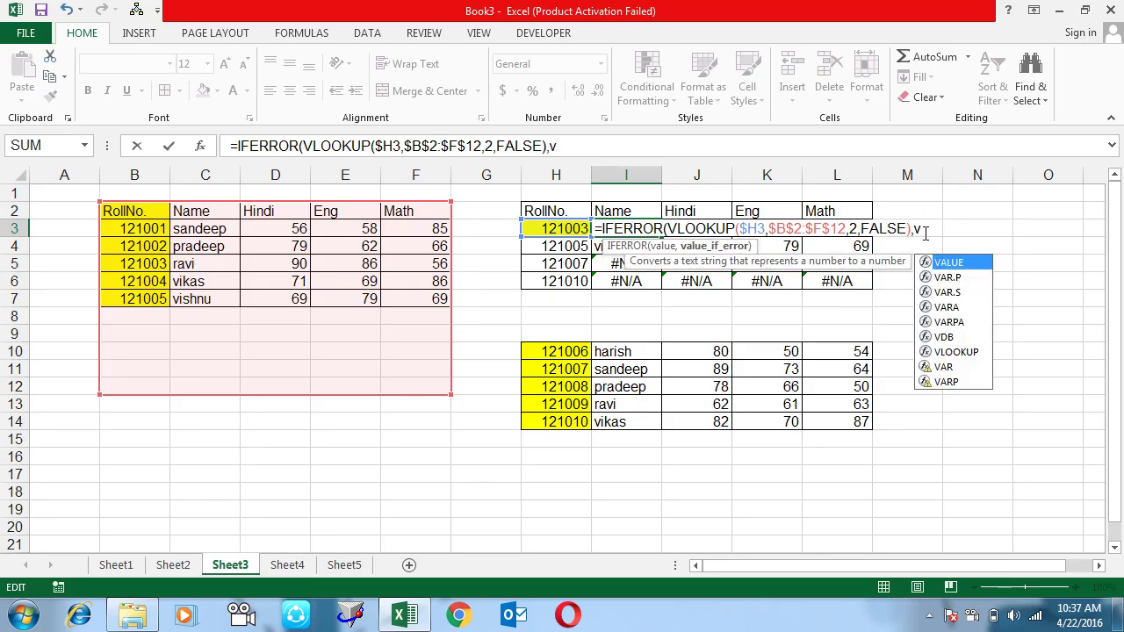
text(l)
key(Tab)
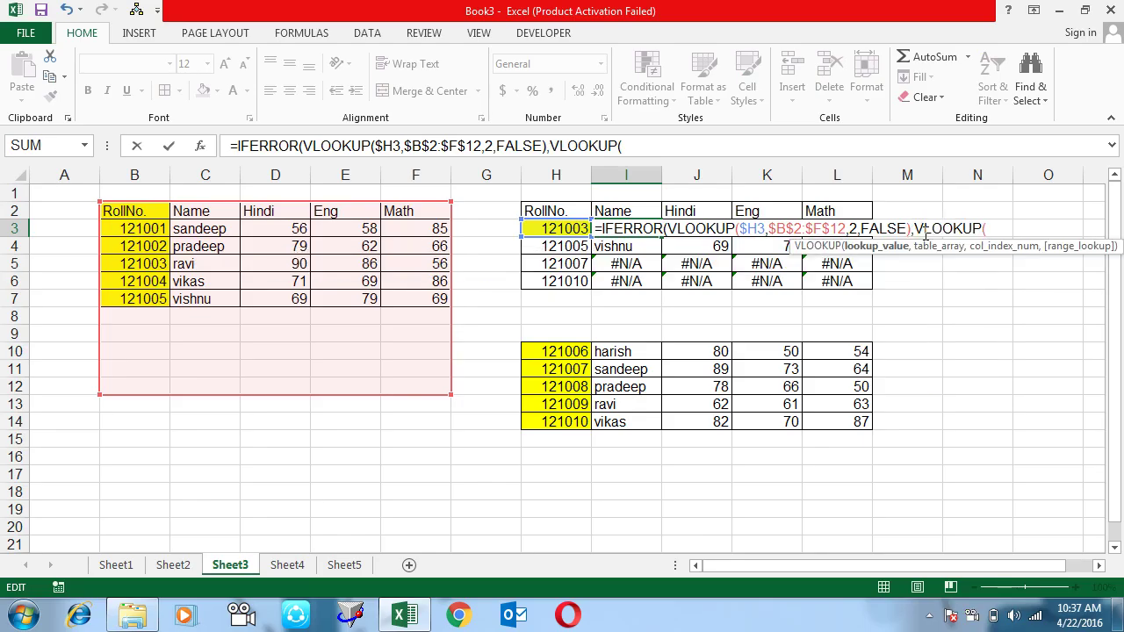
click(570, 230)
key(F4)
key(F4)
key(F4)
text(,)
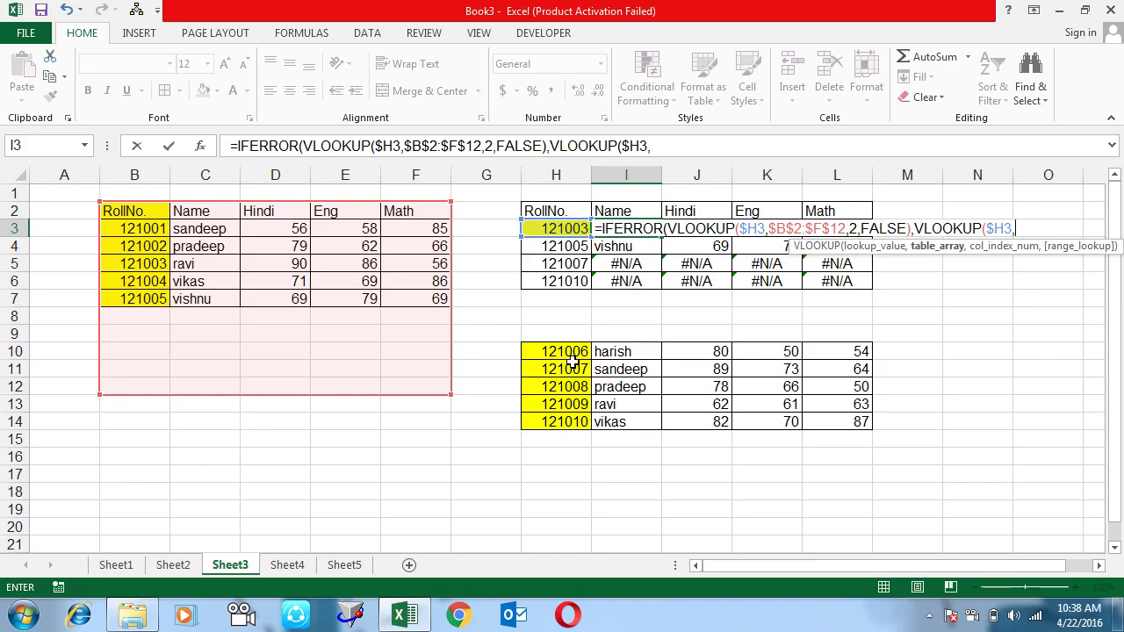
mouse_move(571, 357)
mouse_down()
mouse_move(835, 407)
mouse_move(837, 418)
mouse_up()
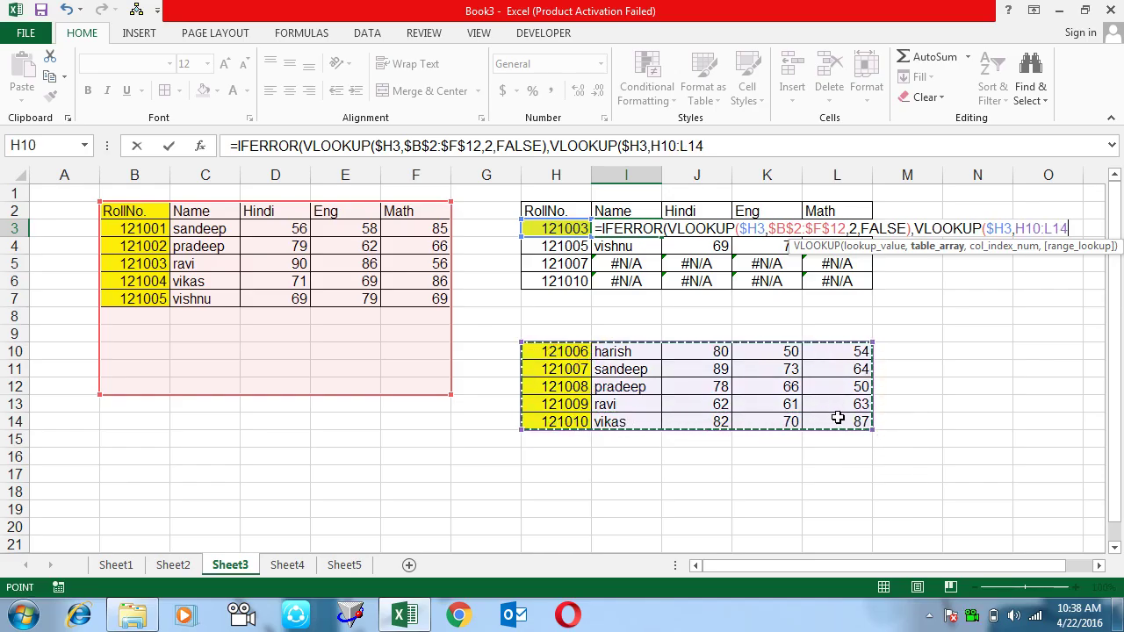
key(F4)
text($L$14,2,)
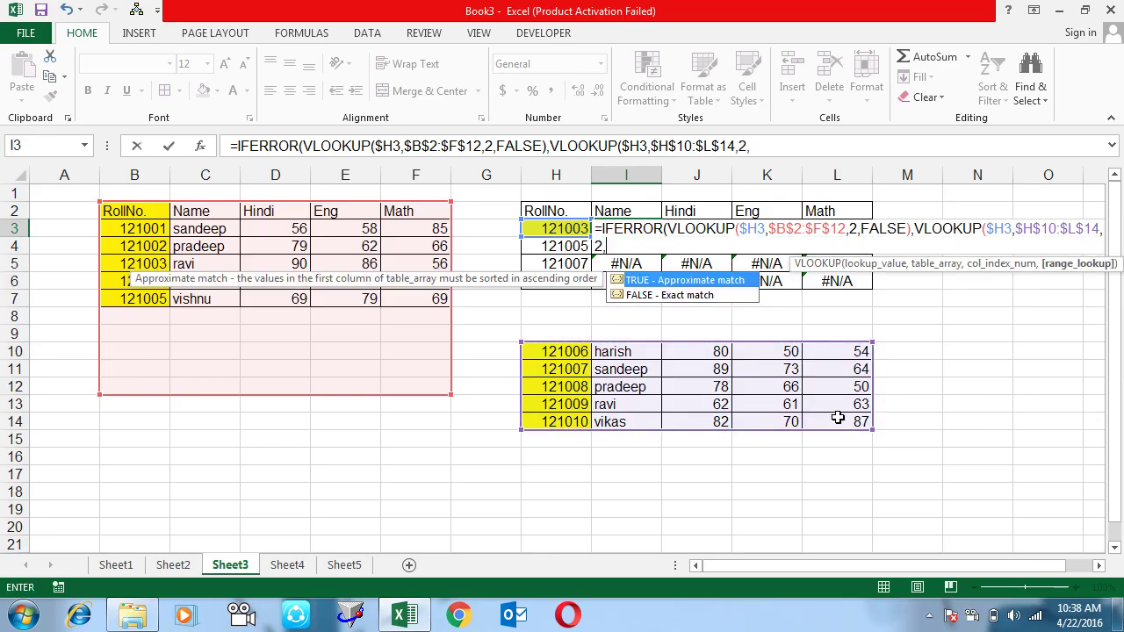
text(0))
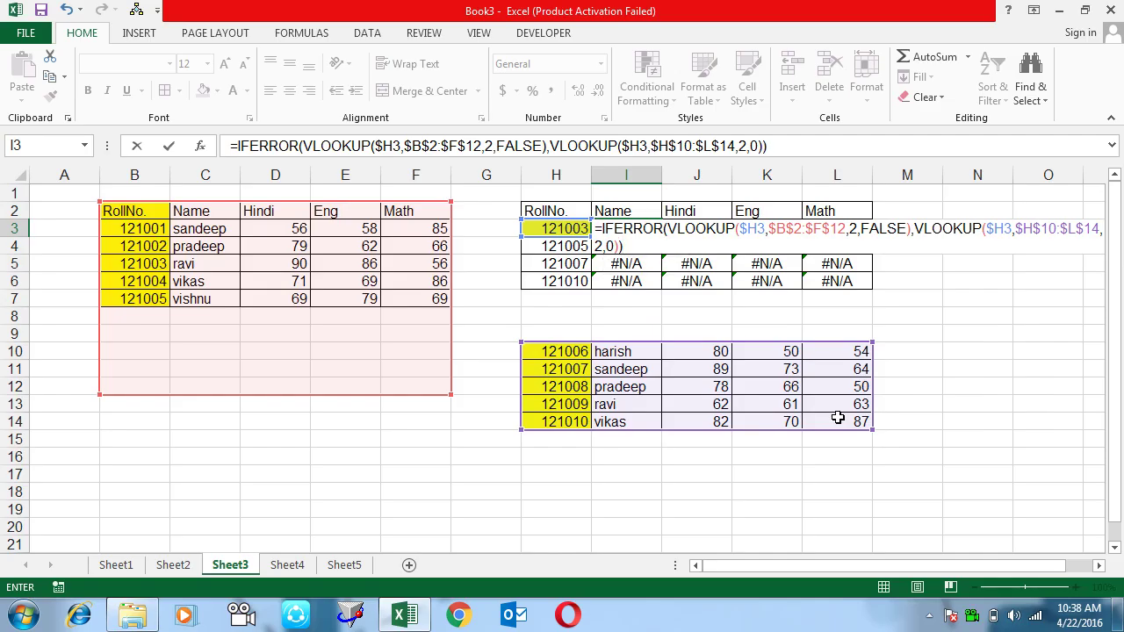
Commit the IFERROR formula in I3 and fill it down into I4:I6
key(Return)
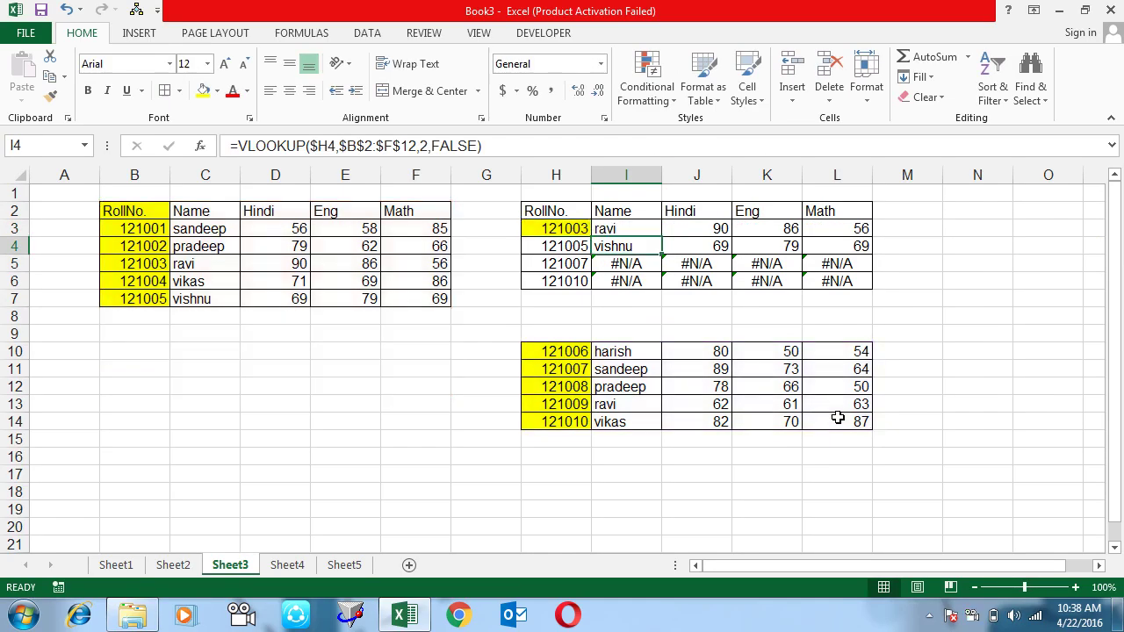
key(Up)
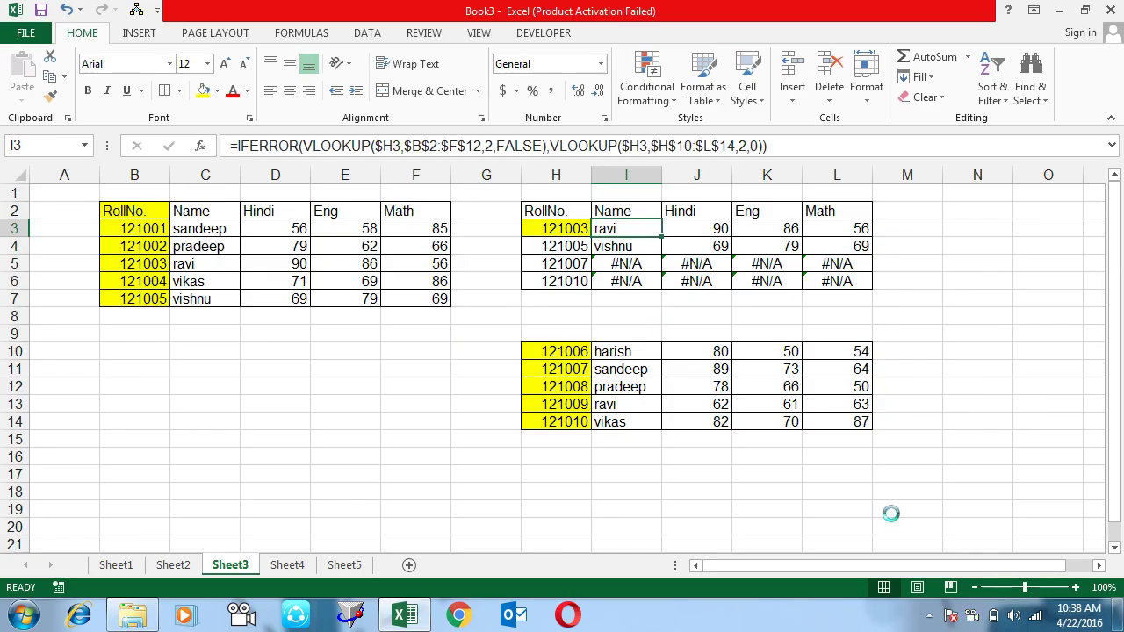
key(ctrl+c)
key(Down)
key(shift+Down)
key(shift+Down)
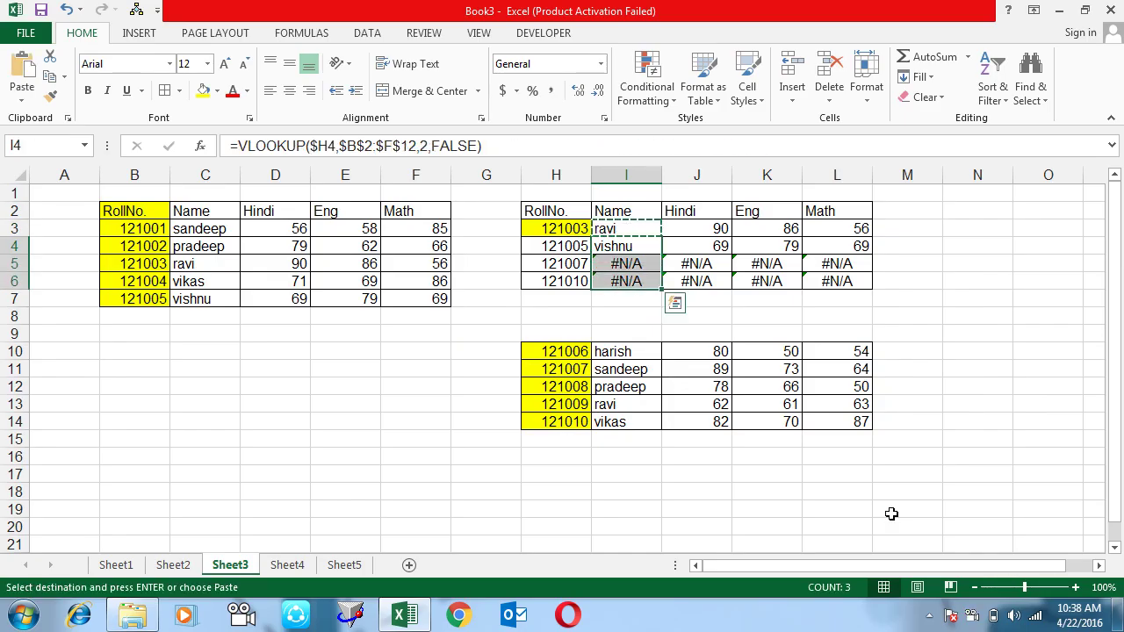
key(Return)
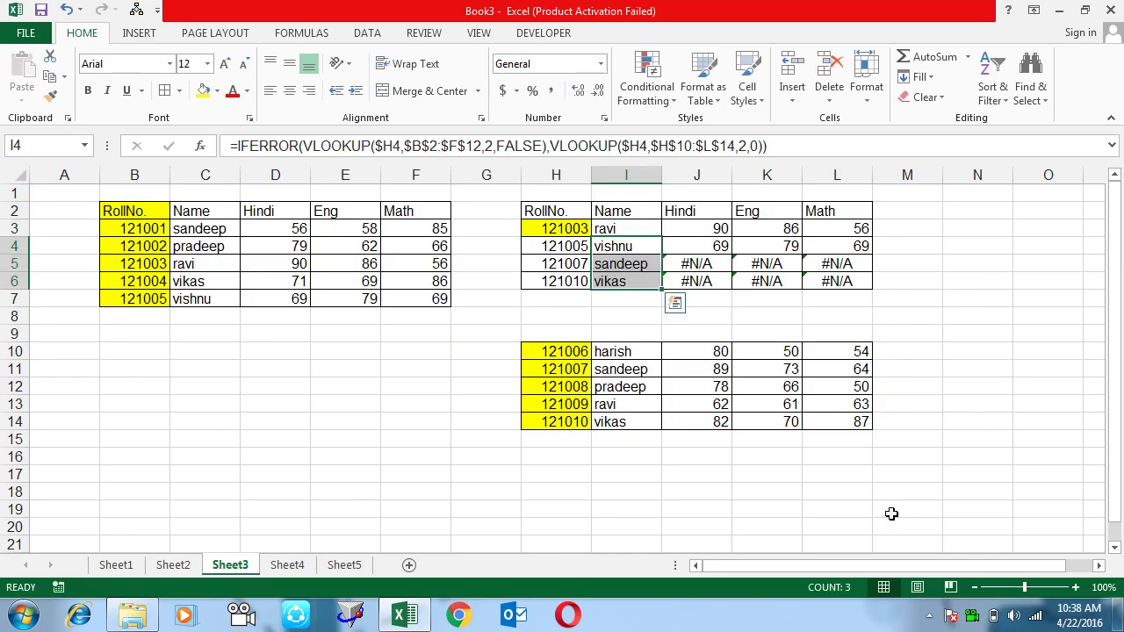
key(Down)
key(Down)
key(Up)
key(Up)
key(Up)
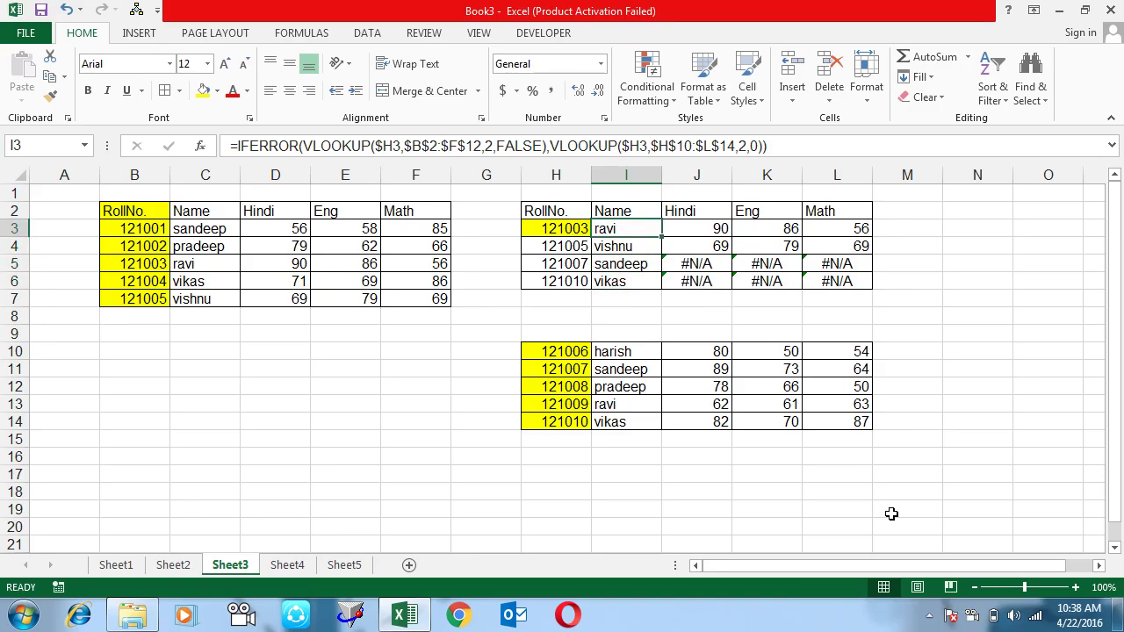
Copy I3's lookup formula across J3:L3
key(ctrl+c)
key(Right)
key(shift+Right)
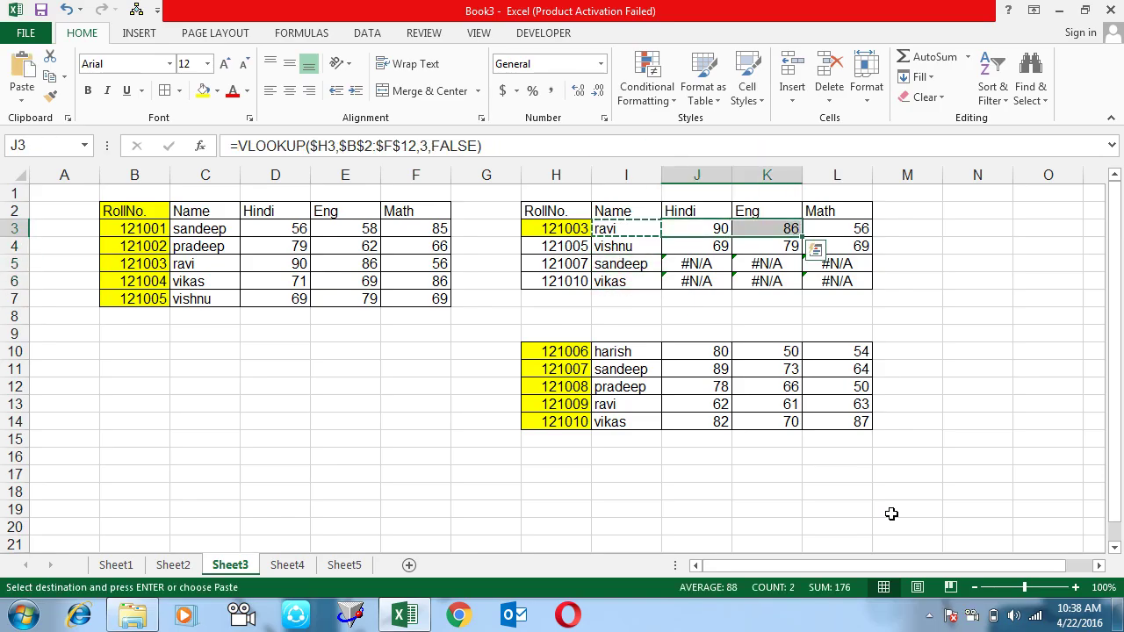
key(shift+Right)
key(Return)
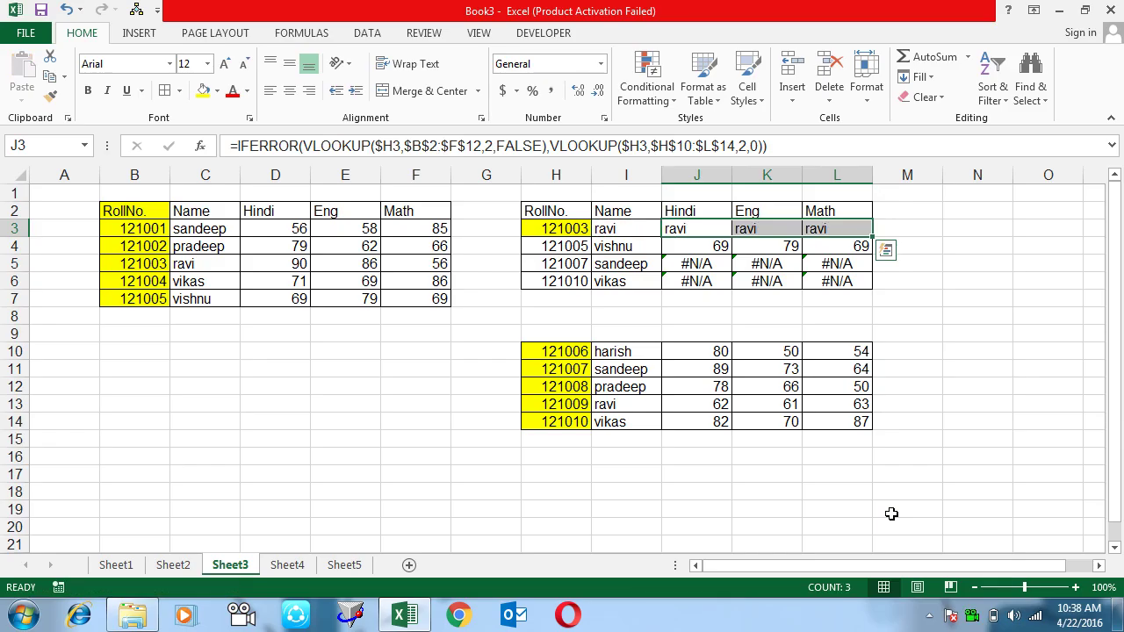
Change both VLOOKUP column indexes in J3 from 2 to 3, returning Hindi 90
key(F2)
key(End)
key(Left)
key(Left)
key(Left)
key(BackSpace)
text(3)
key(Right)
key(Right)
key(Right)
key(Right)
key(Right)
key(Right)
key(Delete)
text(3)
key(Return)
key(Up)
Set both VLOOKUP column indexes in K3's formula to 4
key(Right)
key(F2)
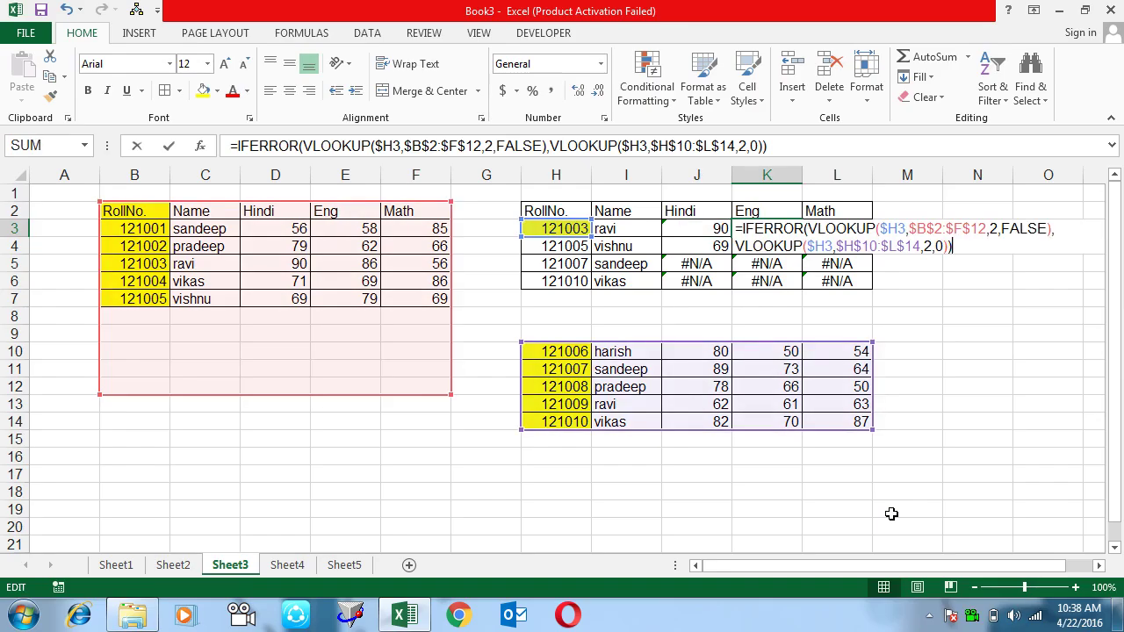
key(BackSpace)
text(4)
key(Up)
key(Right)
key(BackSpace)
text(4)
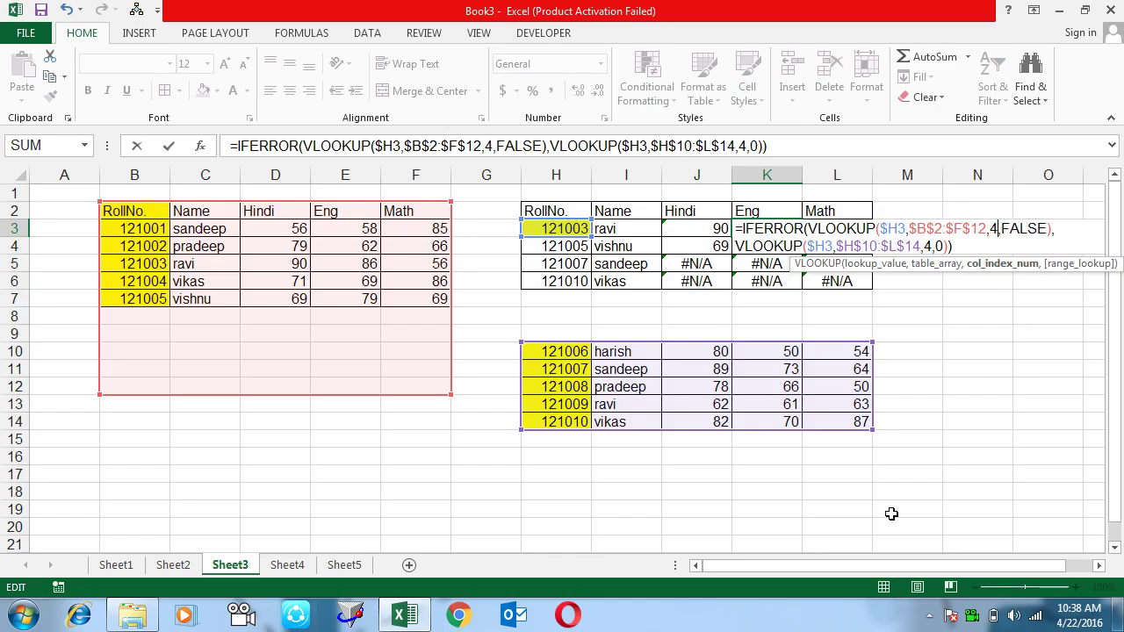
key(Return)
key(Up)
Set both VLOOKUP column indexes in L3's formula to 5
key(Right)
key(F2)
key(Left)
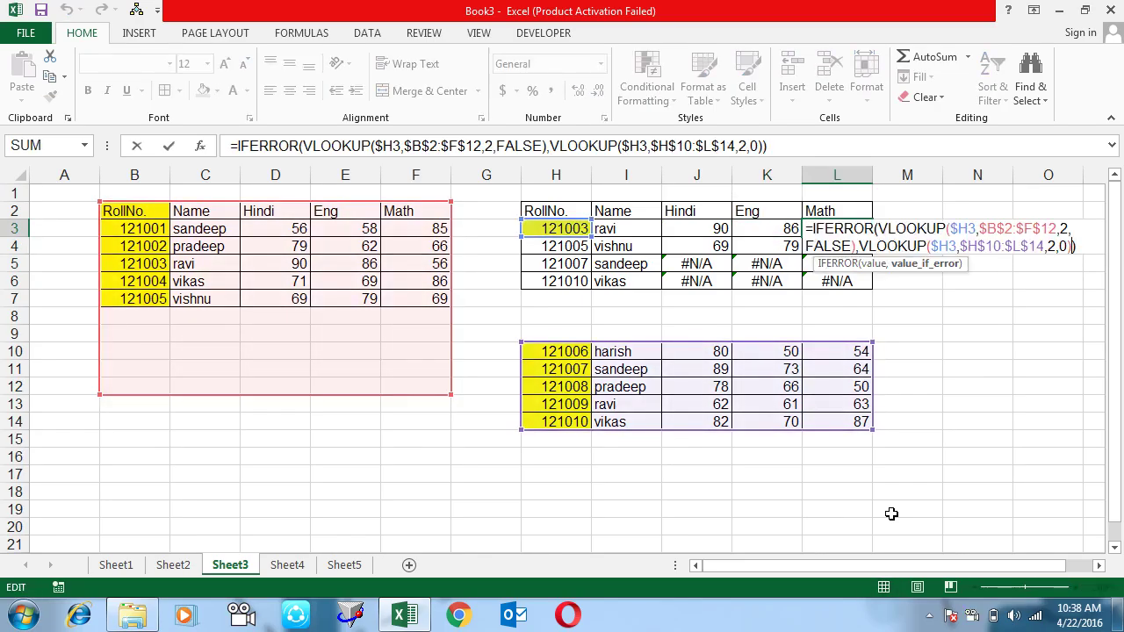
key(Left)
key(Left)
key(Left)
key(BackSpace)
text(5)
key(BackSpace)
text(5)
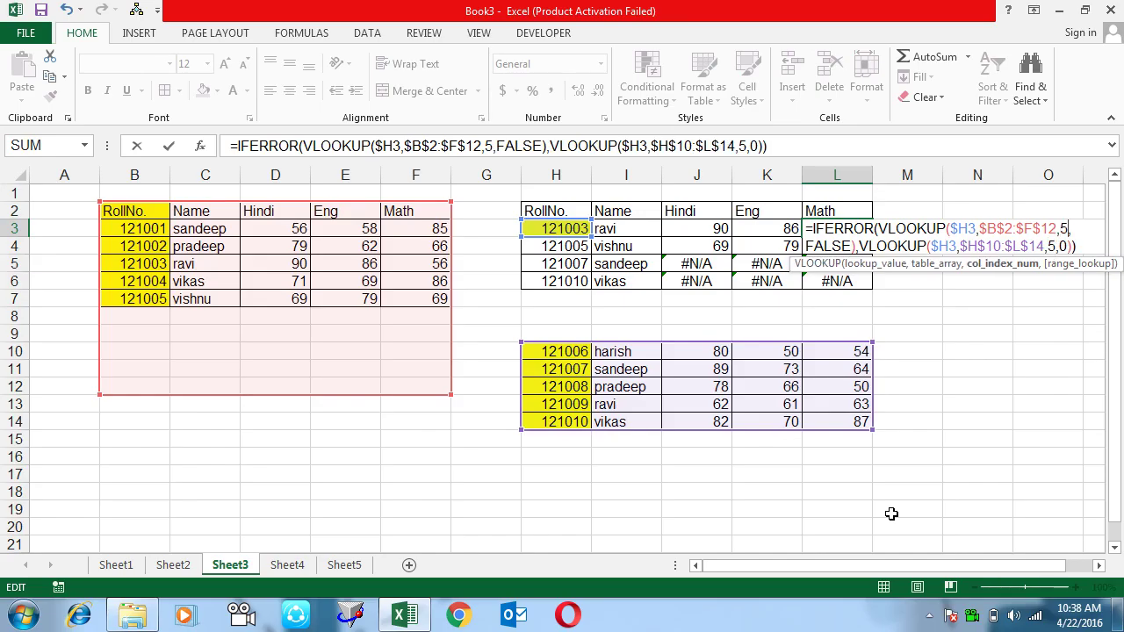
key(Return)
key(Up)
Copy the I3:L3 formulas into rows 4–6 and check I5's references
key(Left)
key(Left)
key(Left)
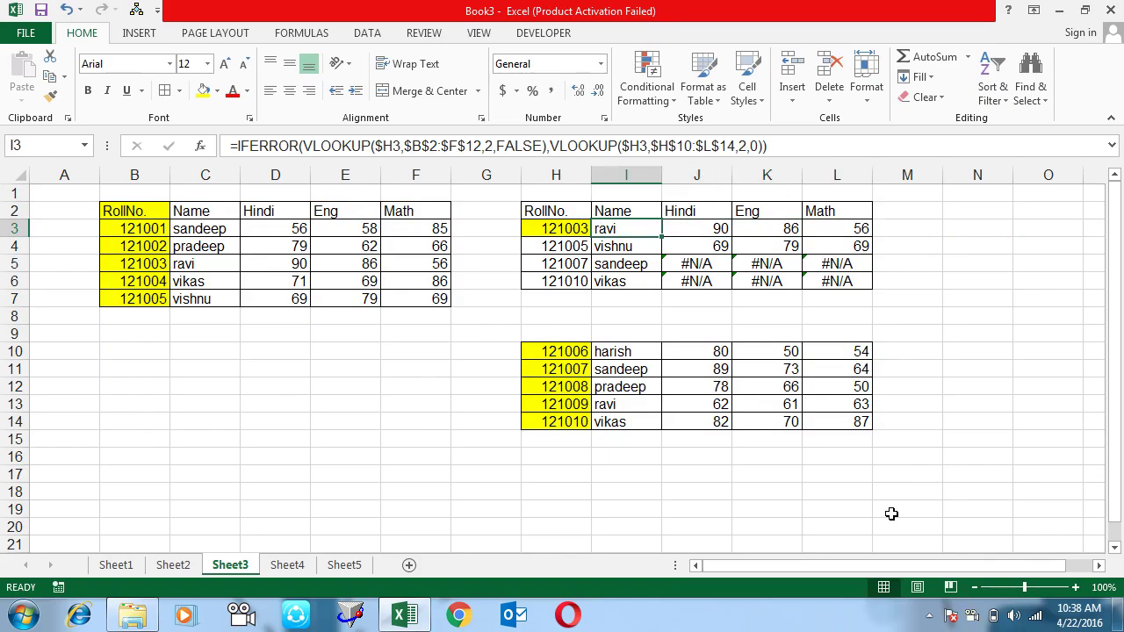
key(shift+Right)
key(shift+Right)
key(shift+Right)
key(shift+Down)
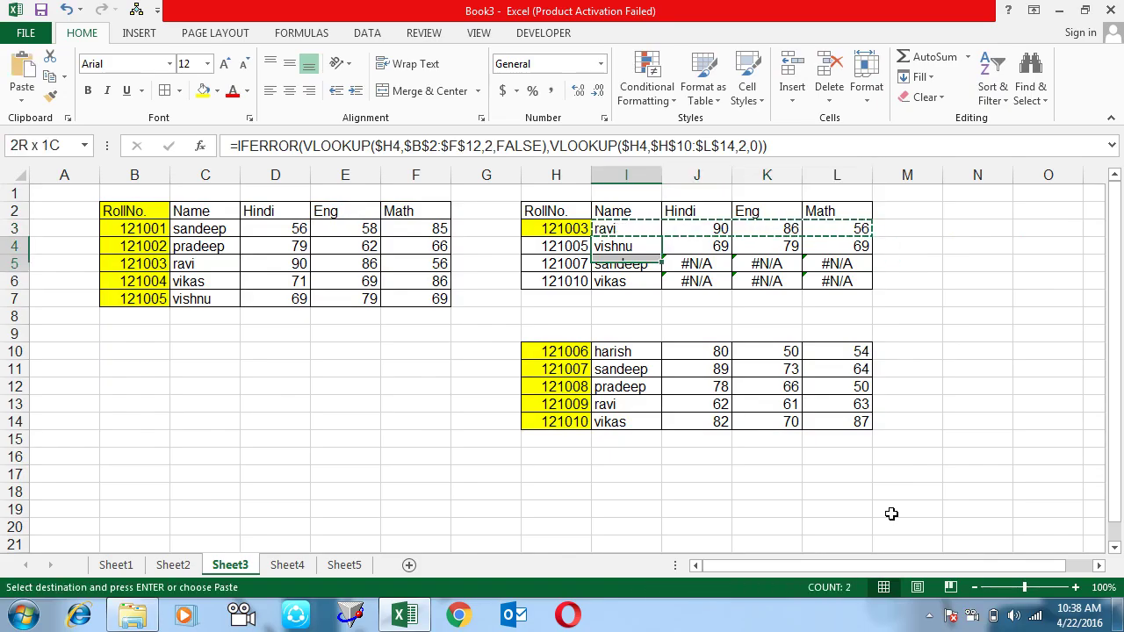
key(shift+Down)
key(Return)
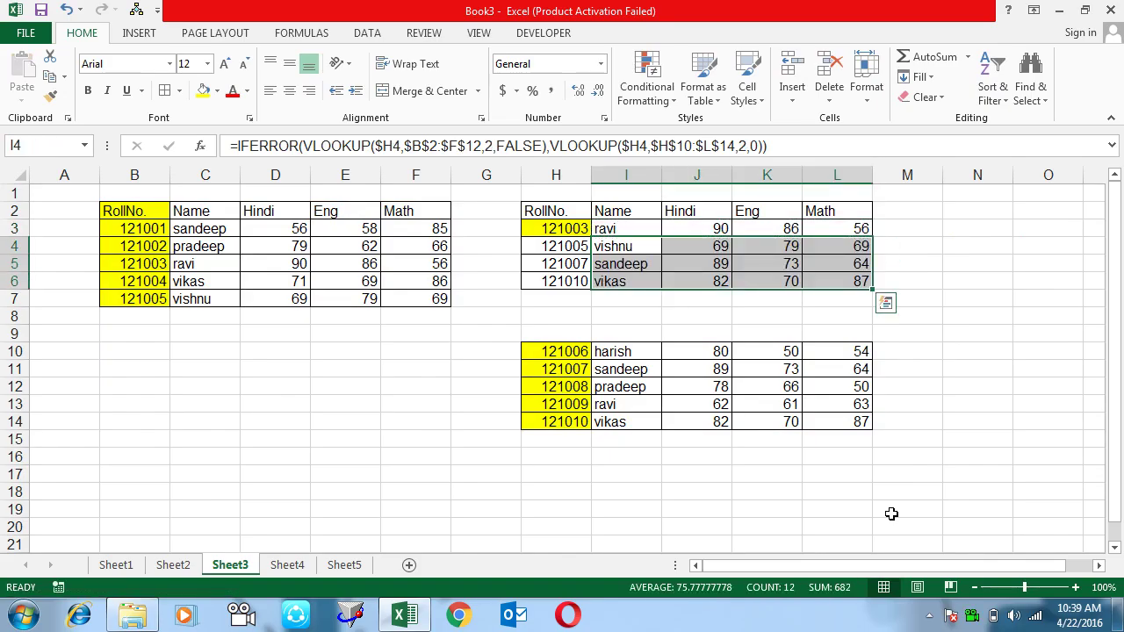
key(Down)
key(F2)
key(Escape)
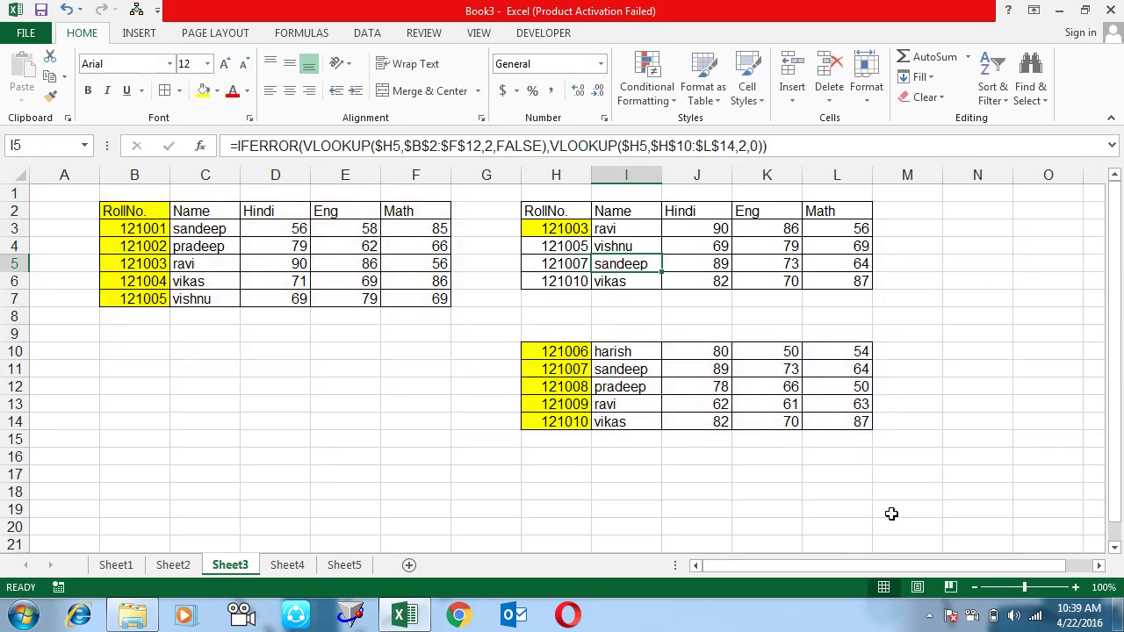
key(Up)
key(Up)
key(Up)
key(Down)
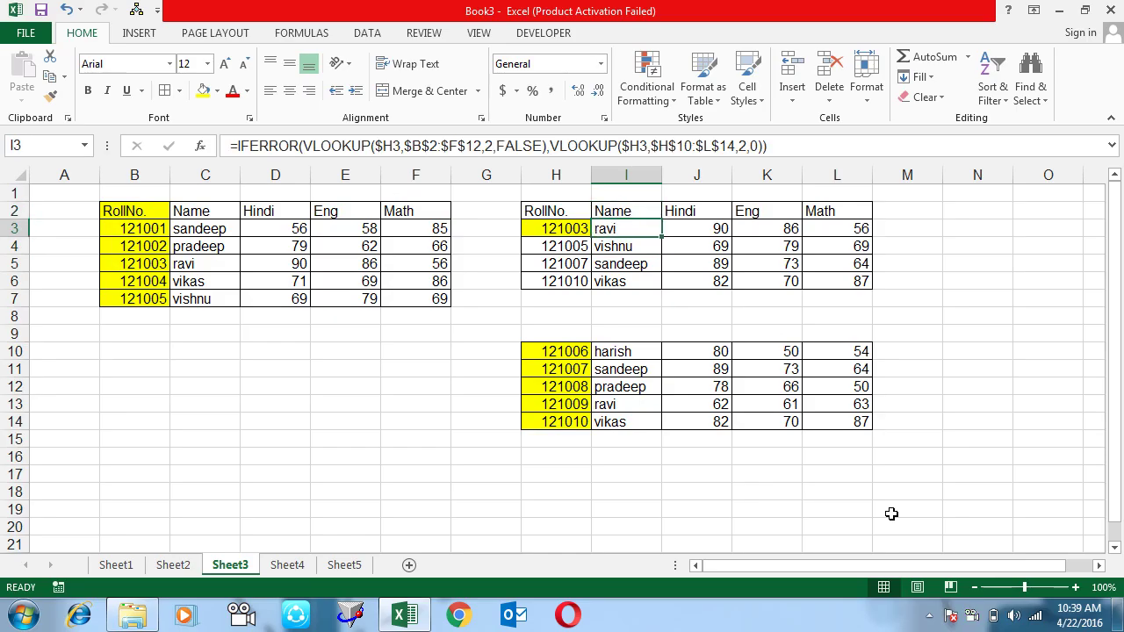
key(F2)
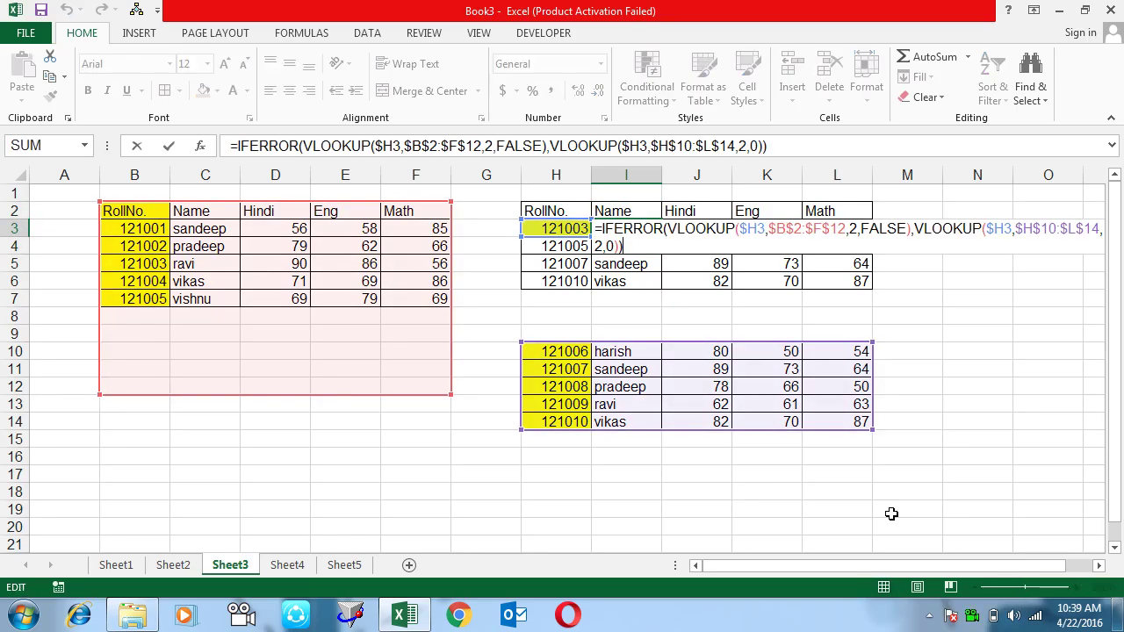
click(549, 151)
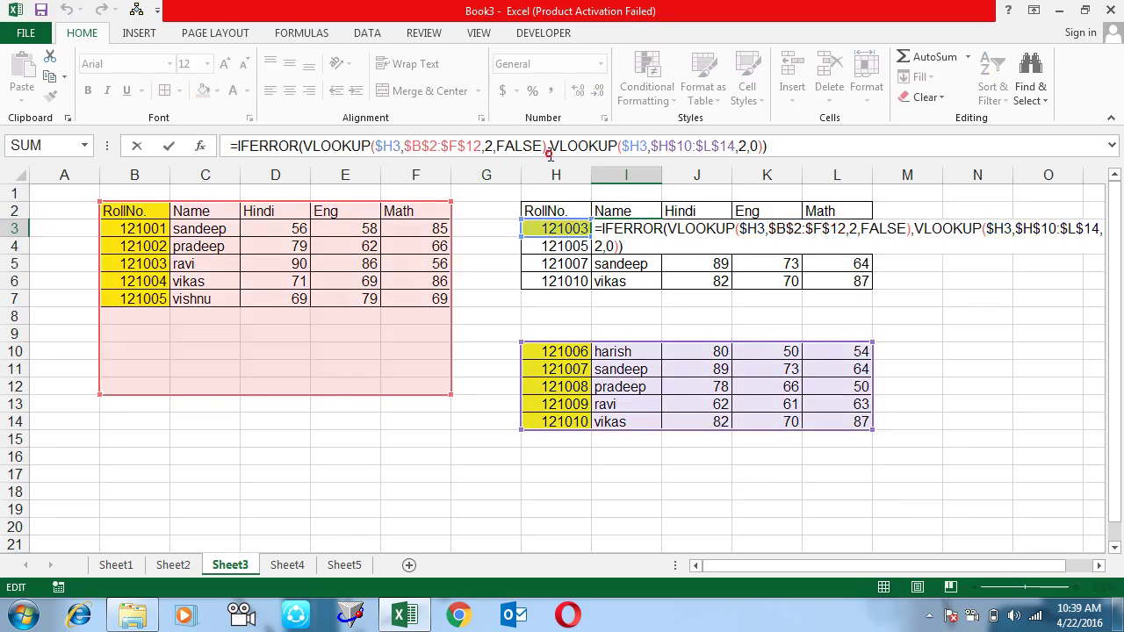
text(if)
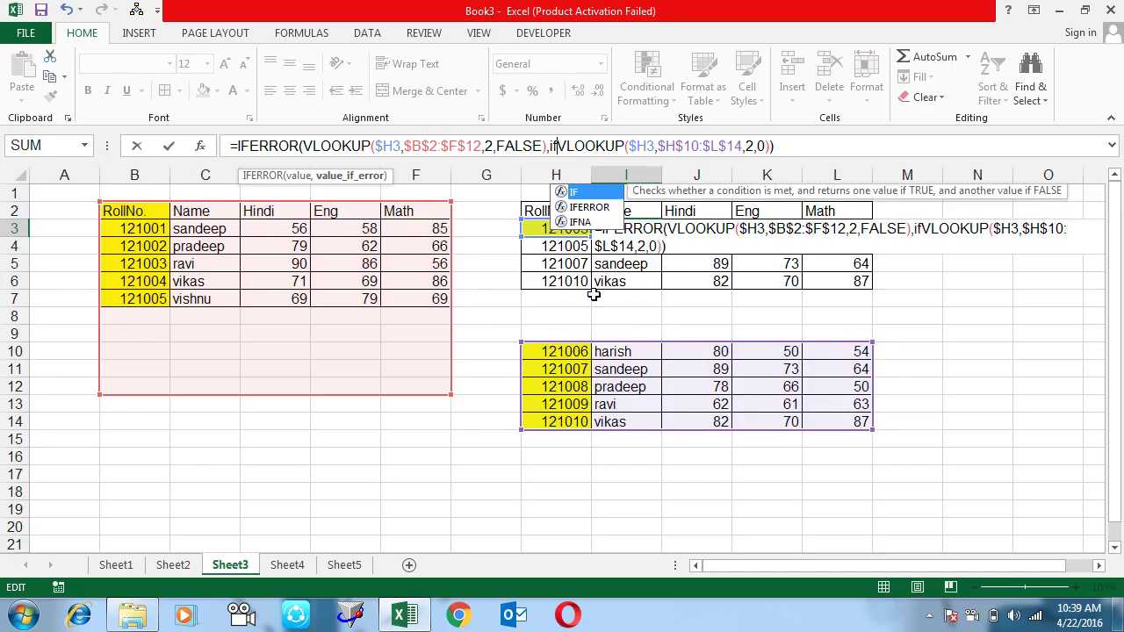
key(Down)
key(Tab)
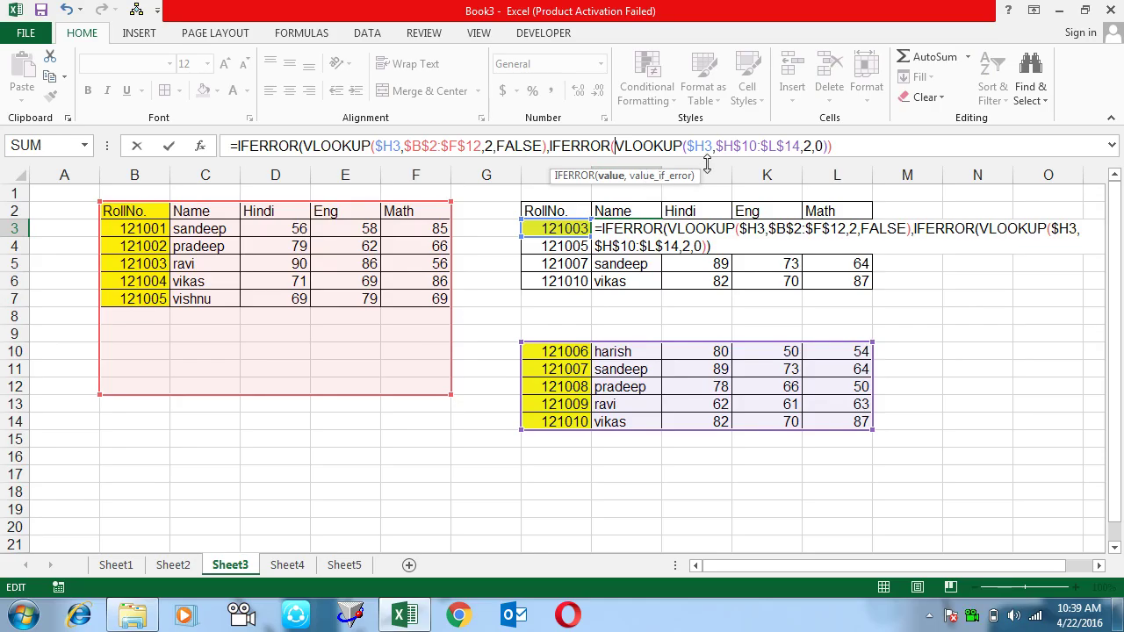
click(827, 146)
text(,)
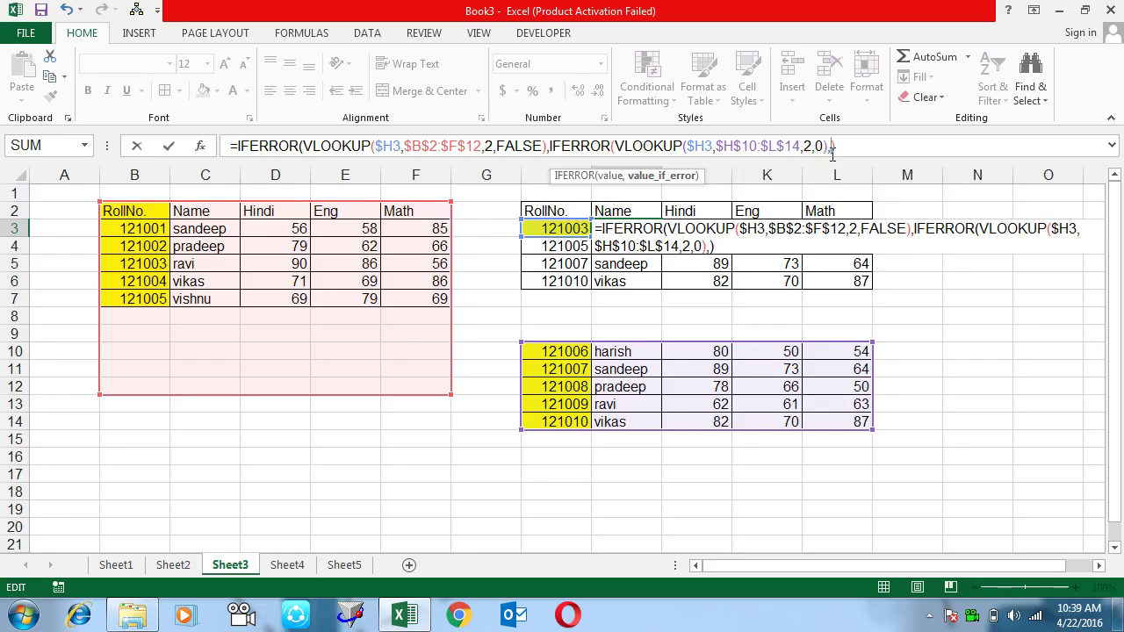
text(vl)
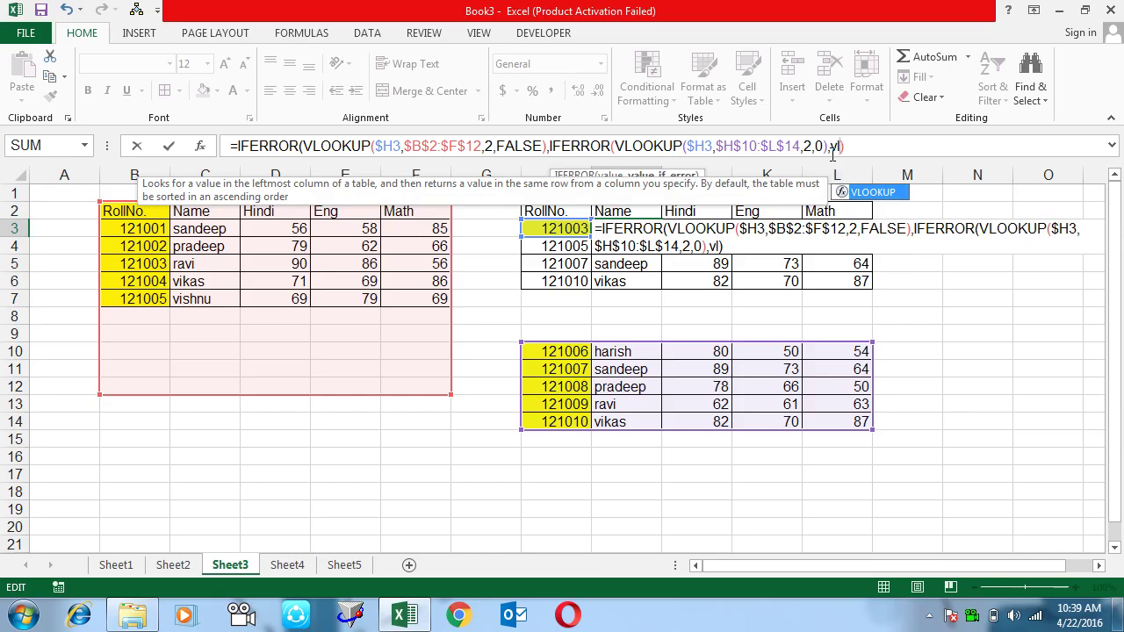
key(Escape)
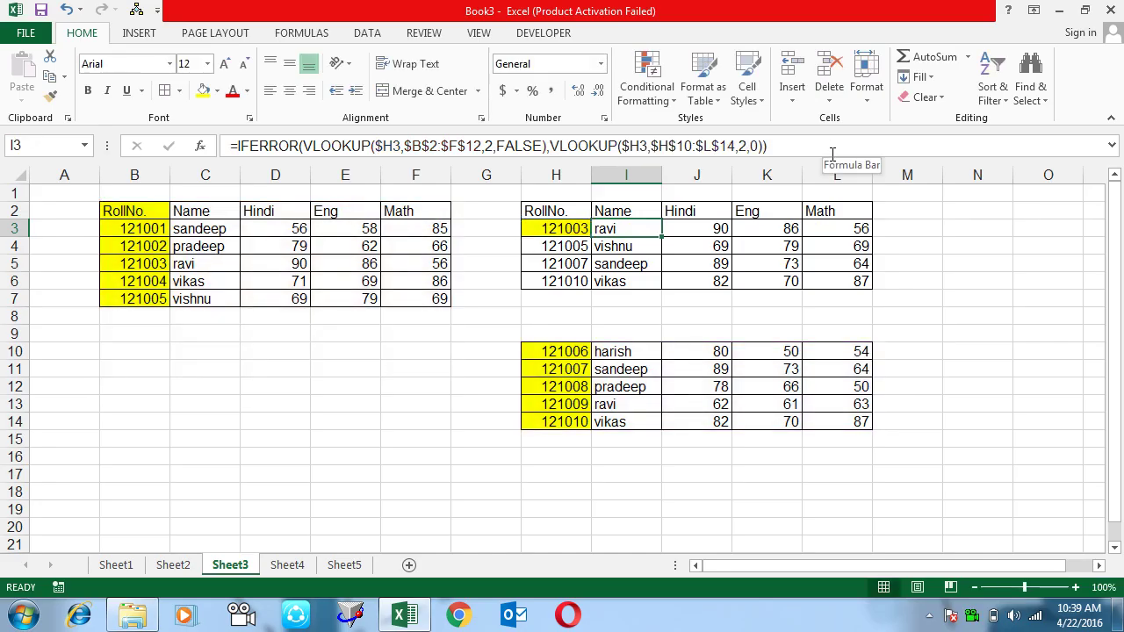
key(Left)
key(Left)
key(Left)
key(Left)
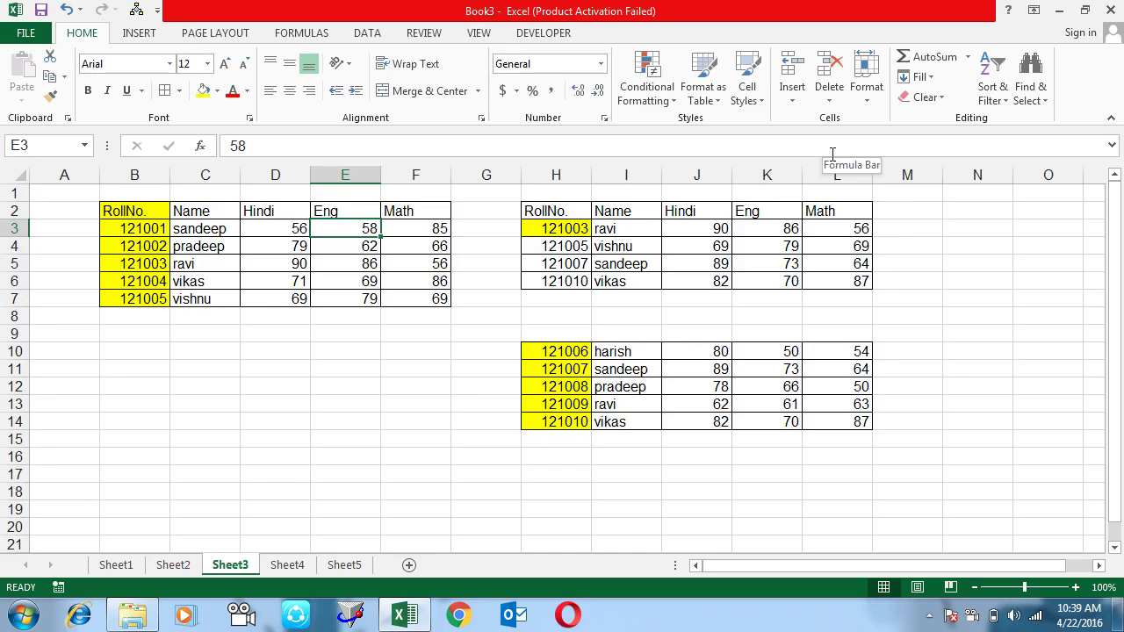
View VLOOKUP in the FORMULAS Lookup & Reference list, then select and deselect B2:F7
click(301, 32)
click(358, 103)
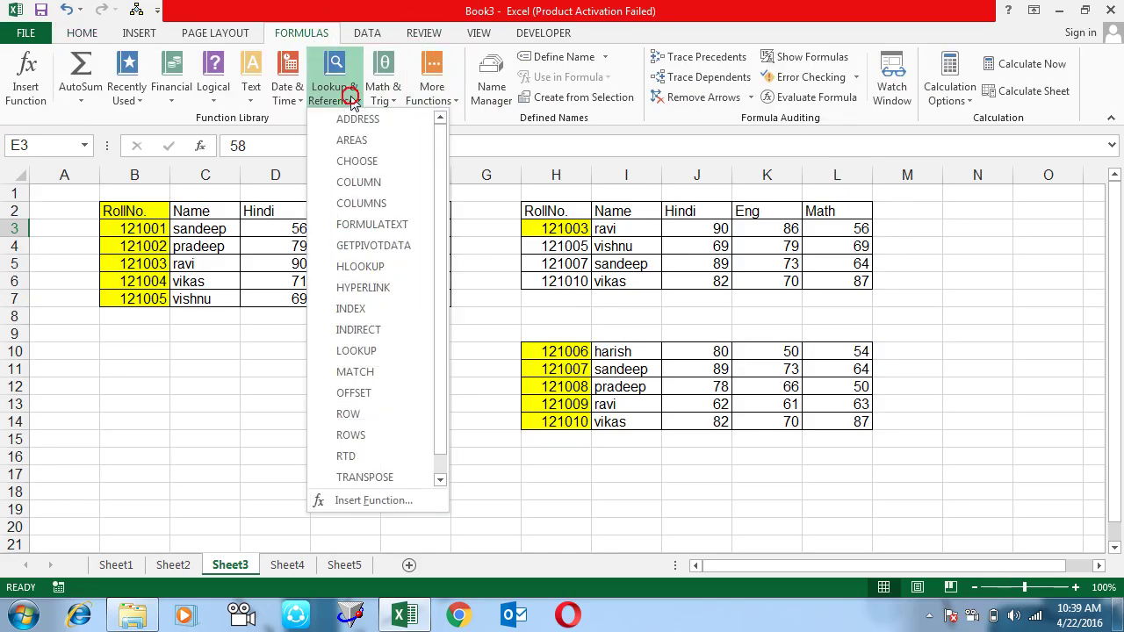
drag(442, 158, 442, 229)
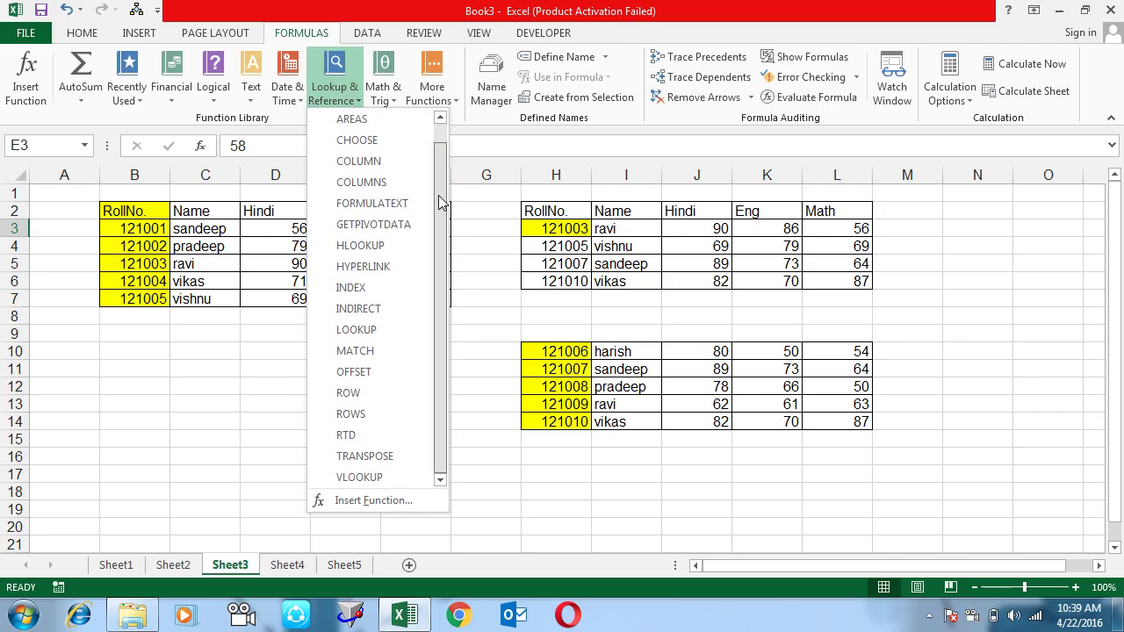
click(557, 467)
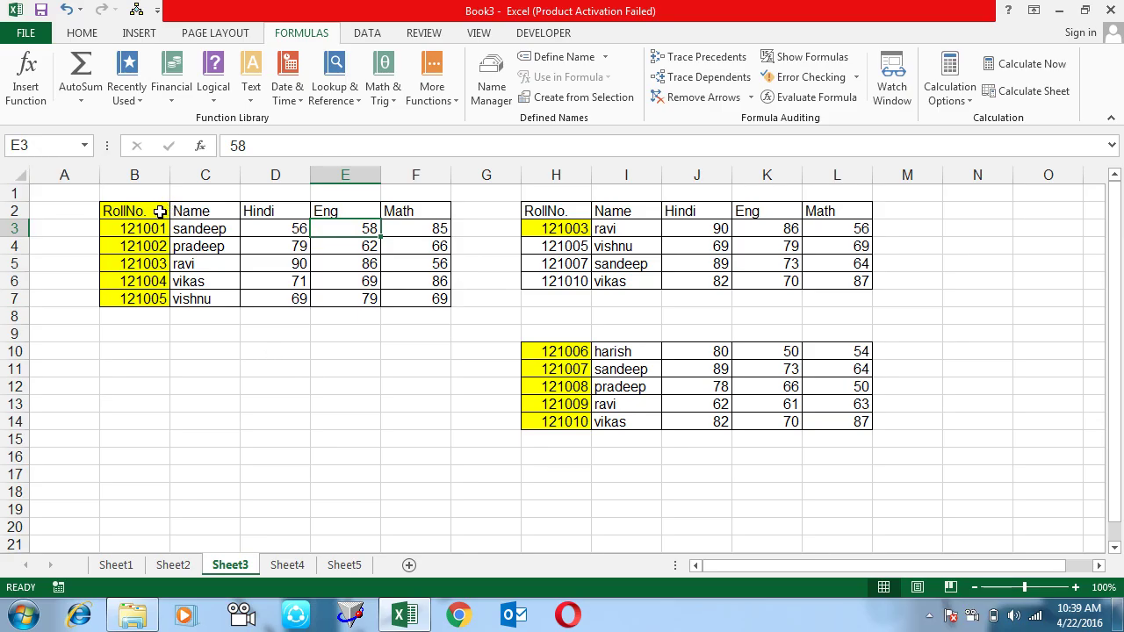
drag(160, 211, 403, 298)
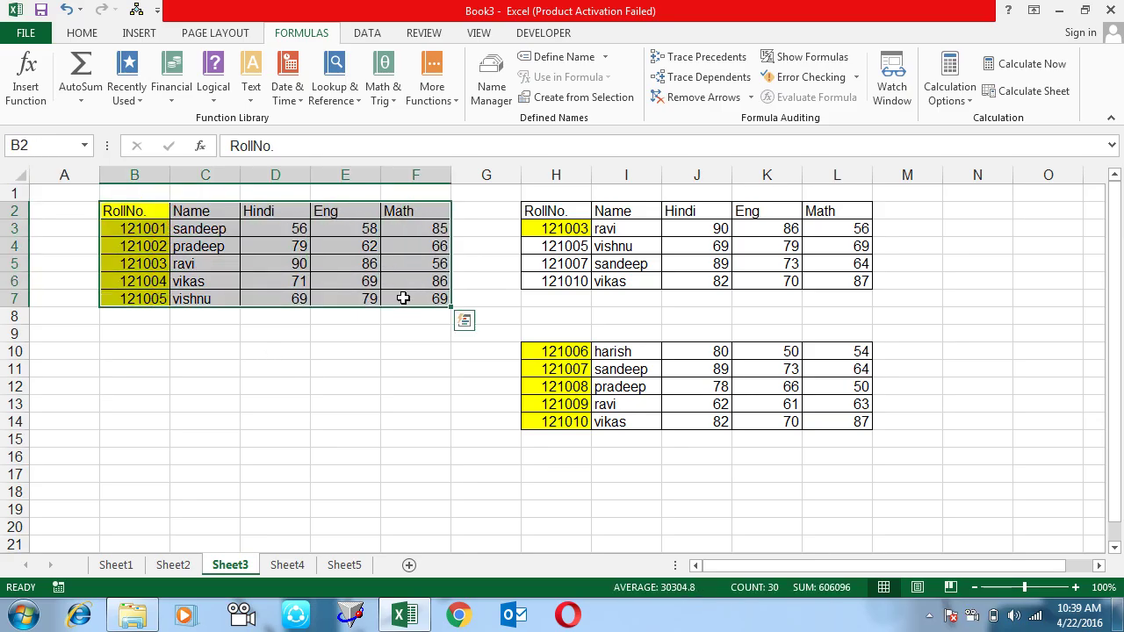
click(414, 356)
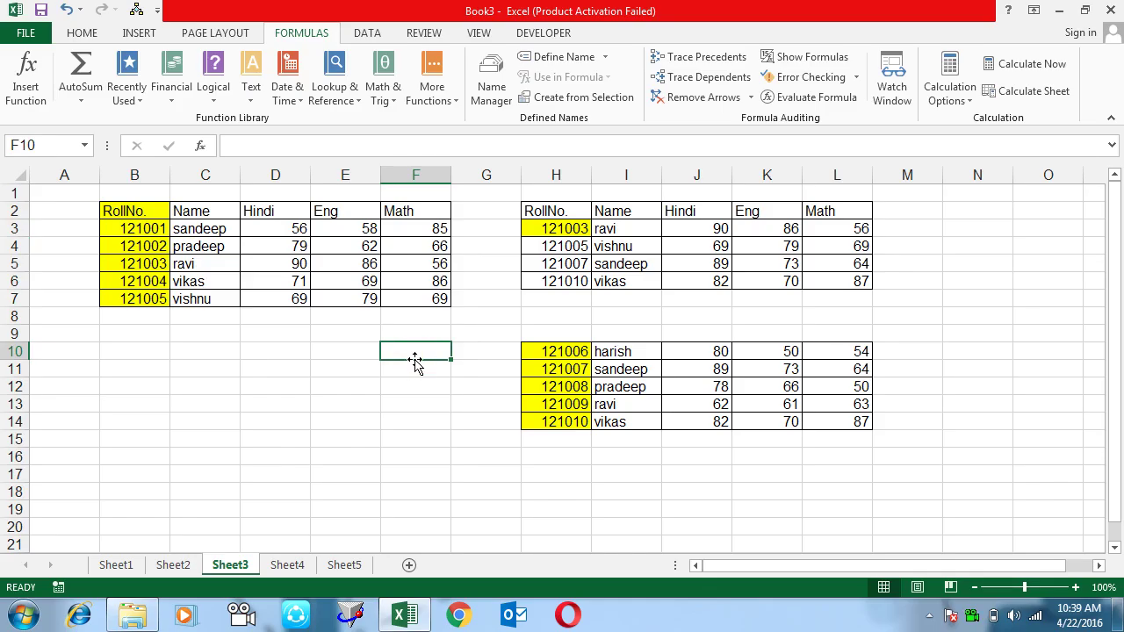